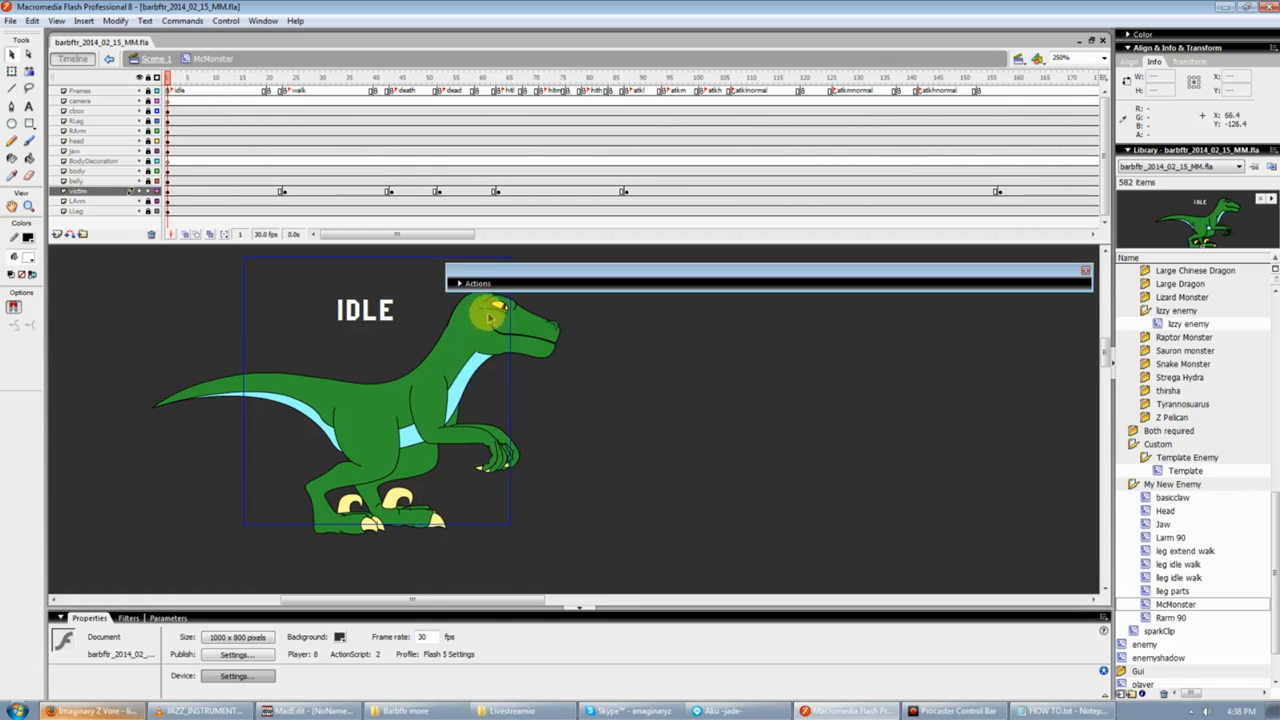
Collapse the Barbftr enemies folder in the library and select the McMonster symbol in My New Enemy.
scroll(410, 590, "left", 3)
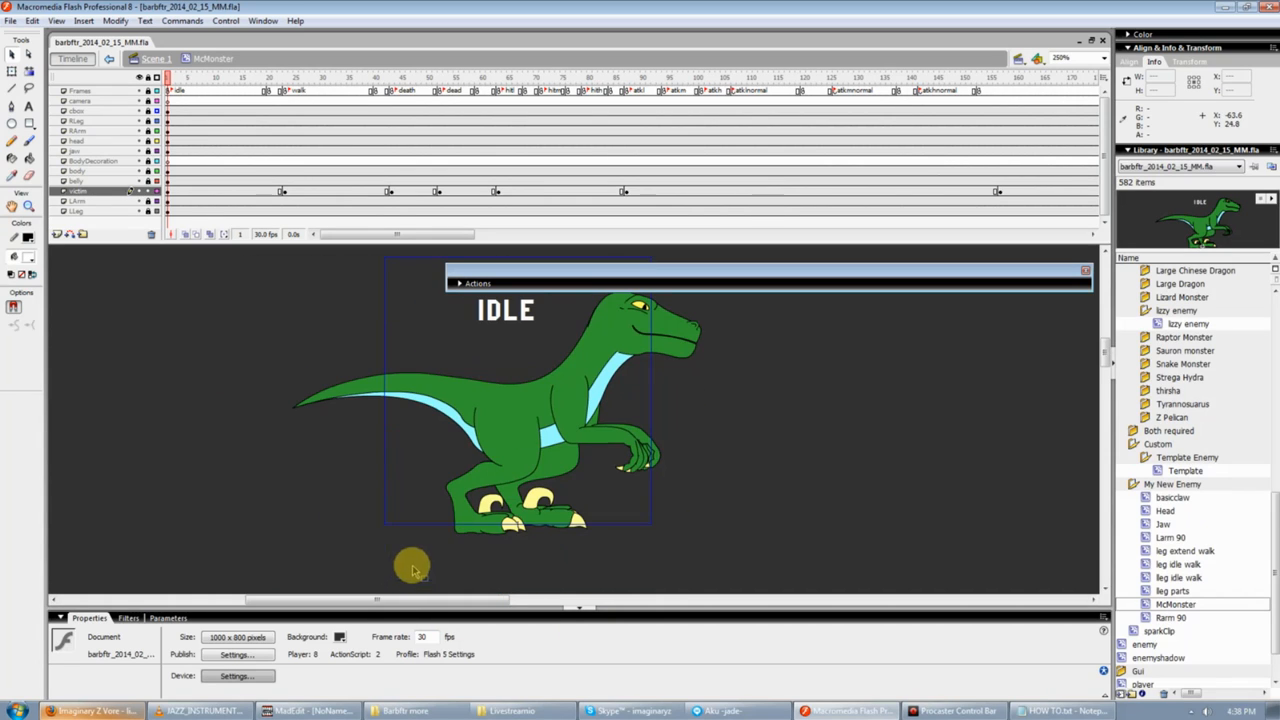
scroll(1100, 343, "up", 2)
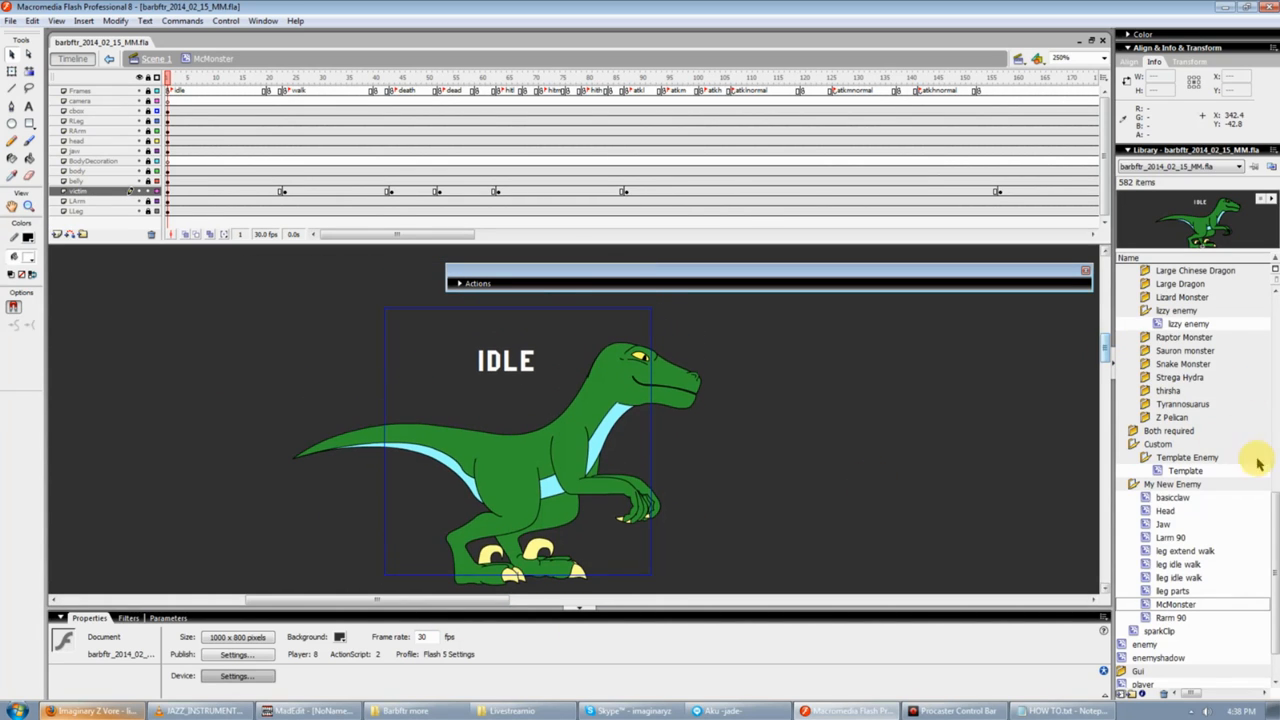
scroll(1275, 440, "up", 4)
left_click_drag(1275, 435, 1274, 306)
double_click(1133, 457)
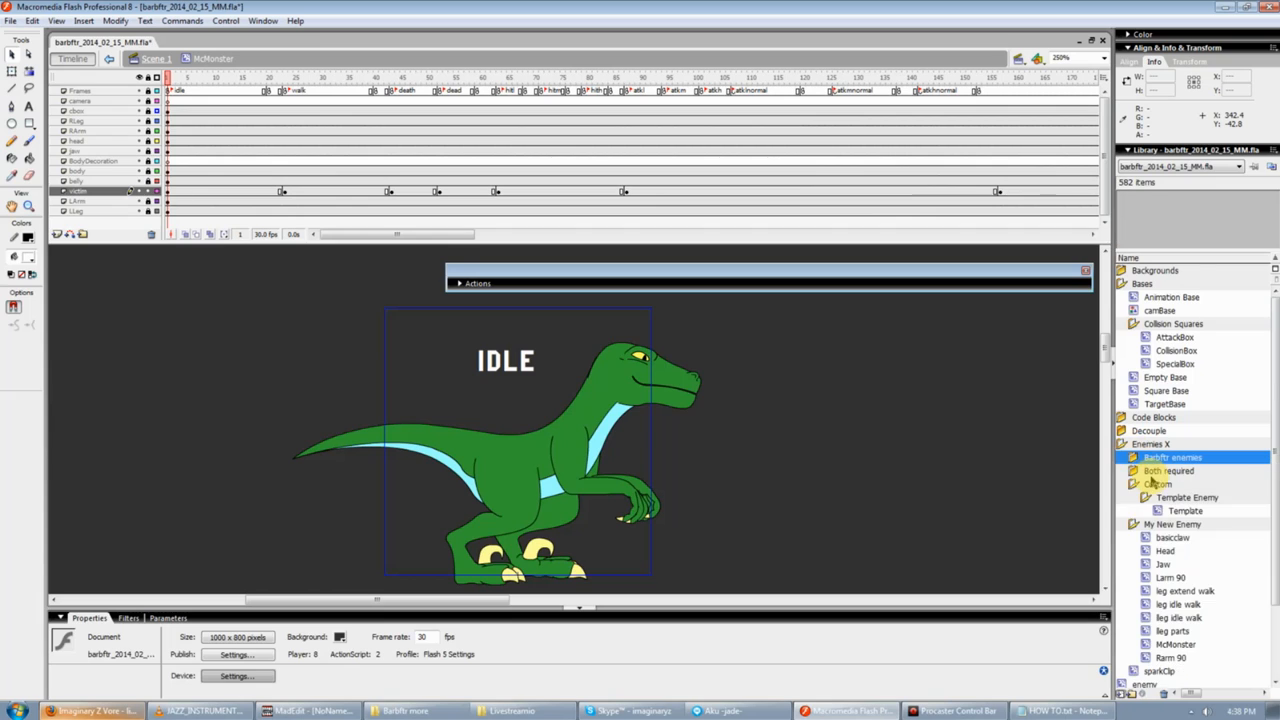
scroll(1153, 488, "down", 2)
scroll(1155, 488, "down", 1)
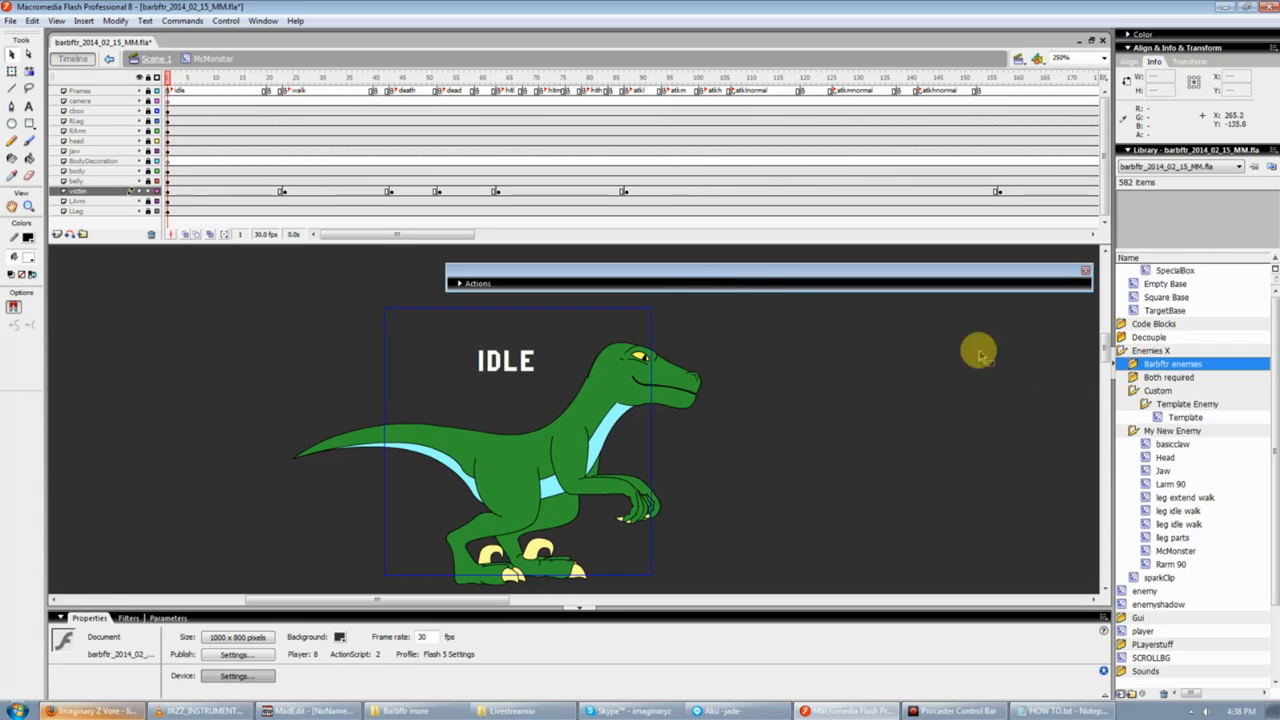
left_click(1150, 430)
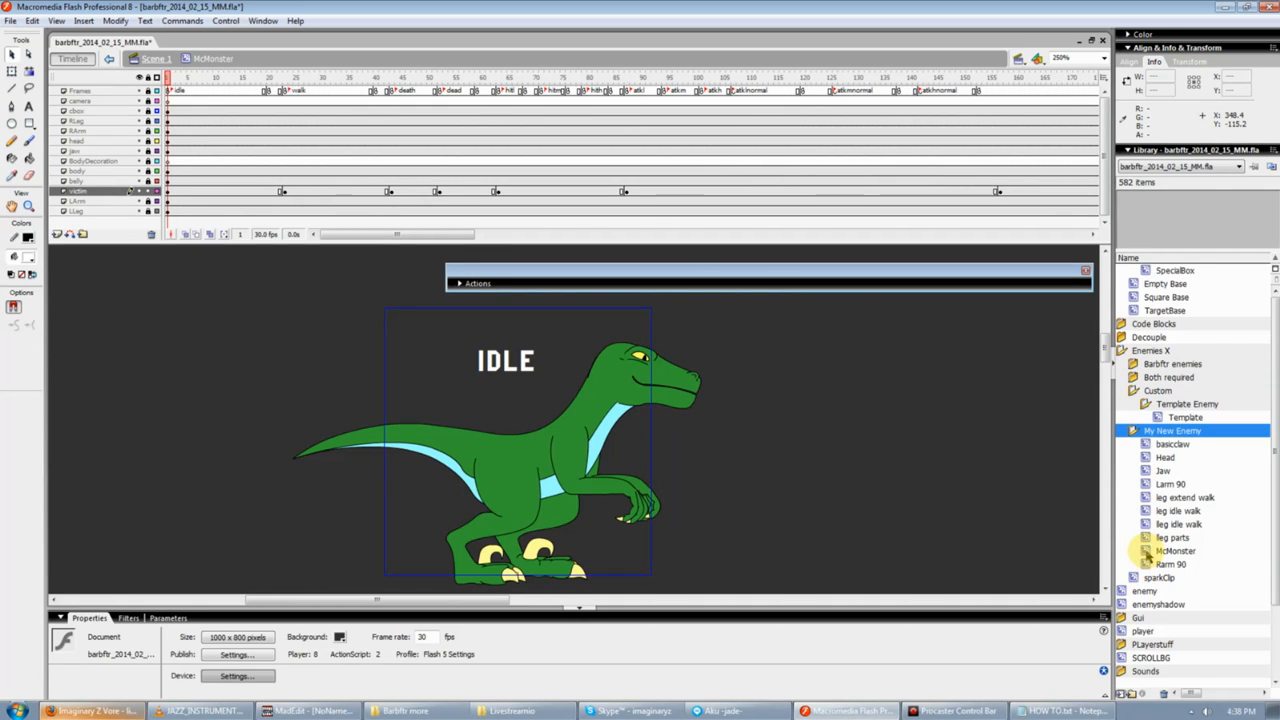
left_click(1150, 551)
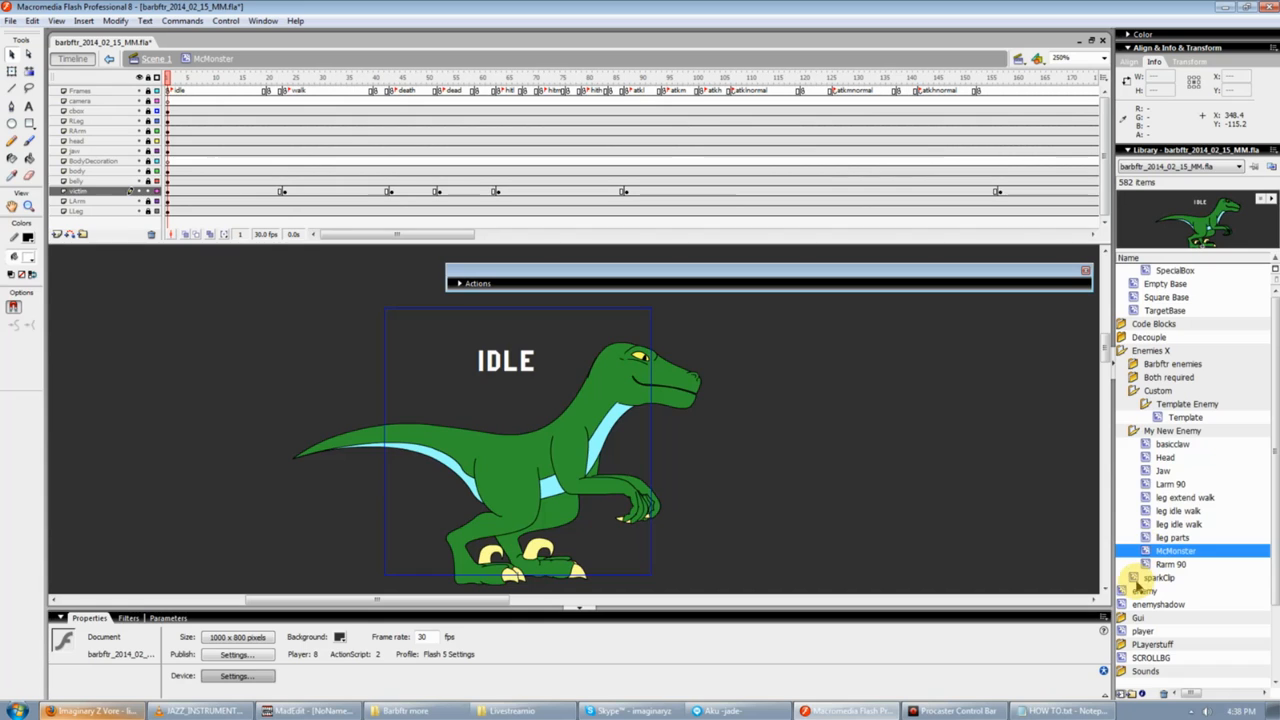
Collapse the Bases folder, open the enemy symbol for editing, and leave the Enemies X library folder expanded.
double_click(1122, 350)
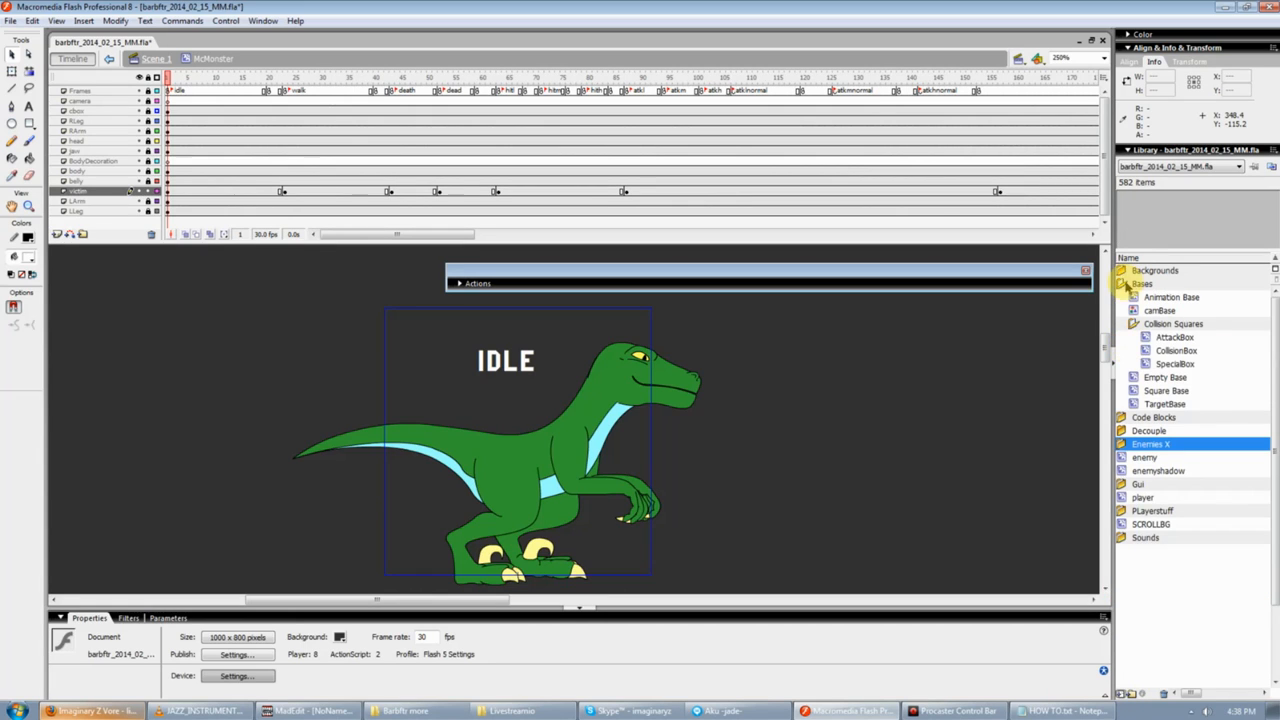
double_click(1124, 284)
left_click(1121, 336)
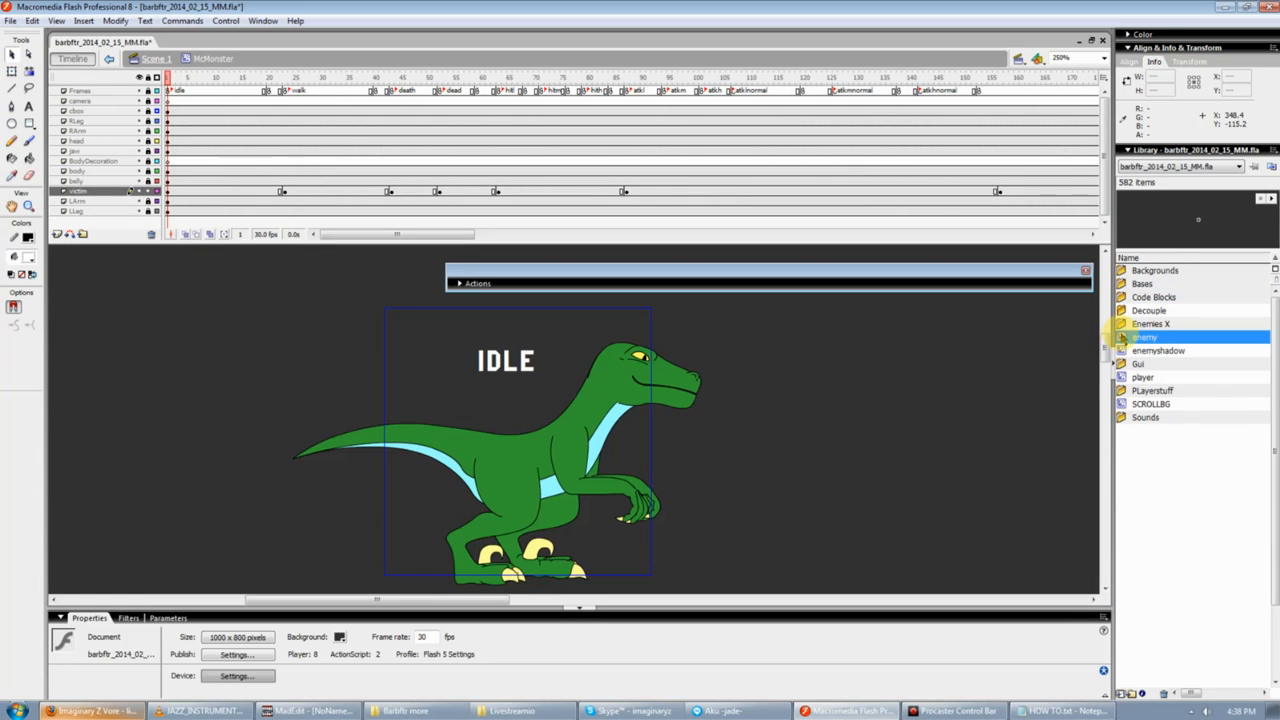
double_click(1122, 338)
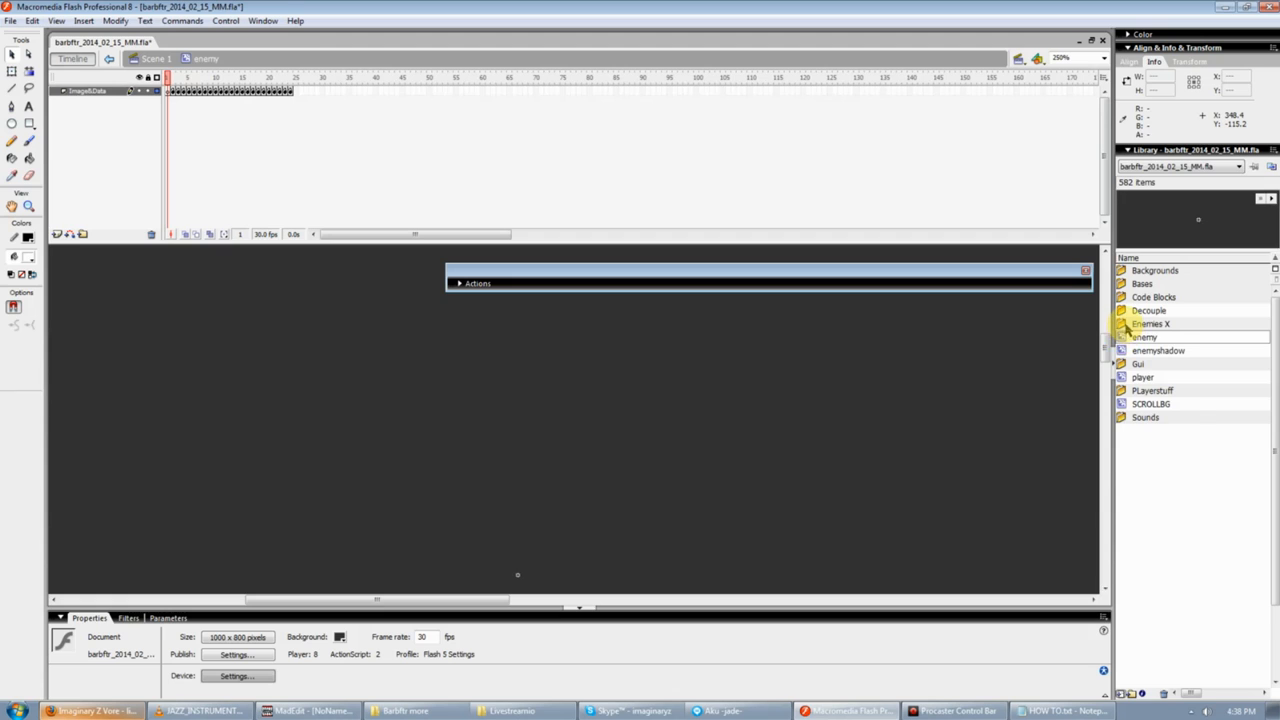
double_click(1126, 326)
Step through the enemy symbol's frames to frame 24 and review that frame's script.
left_click(168, 78)
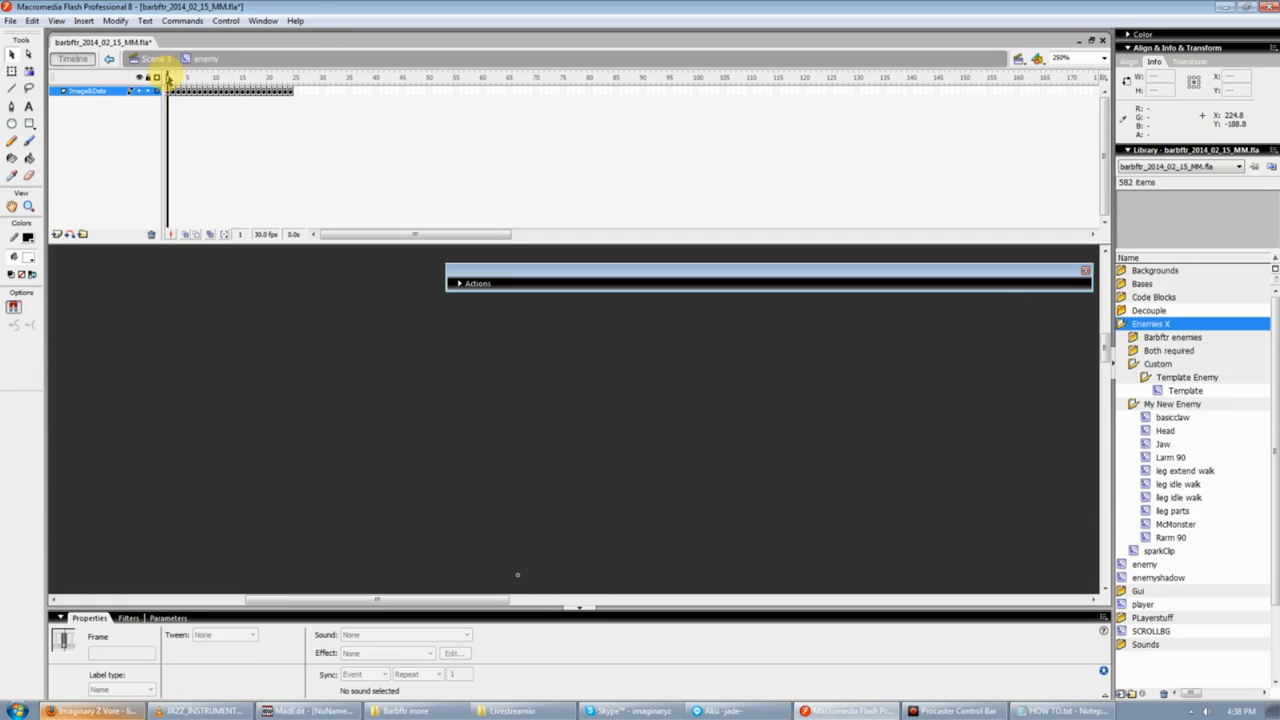
left_click_drag(168, 78, 296, 95)
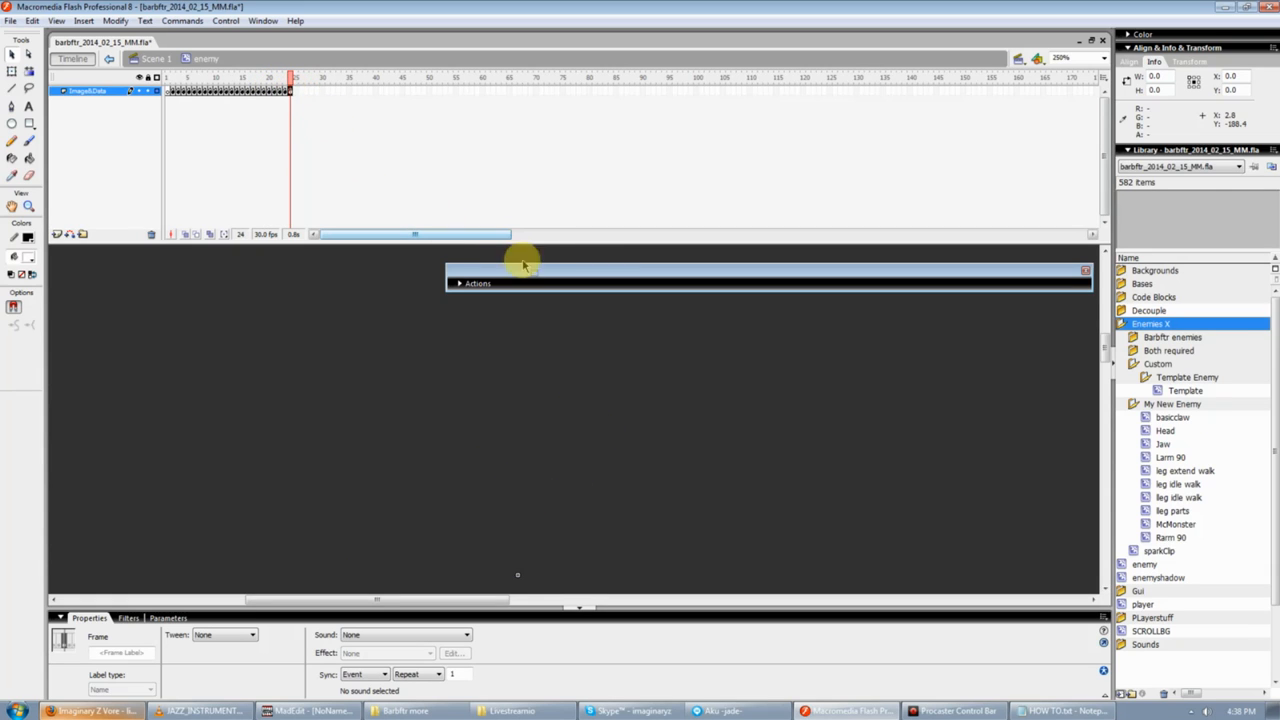
right_click(292, 92)
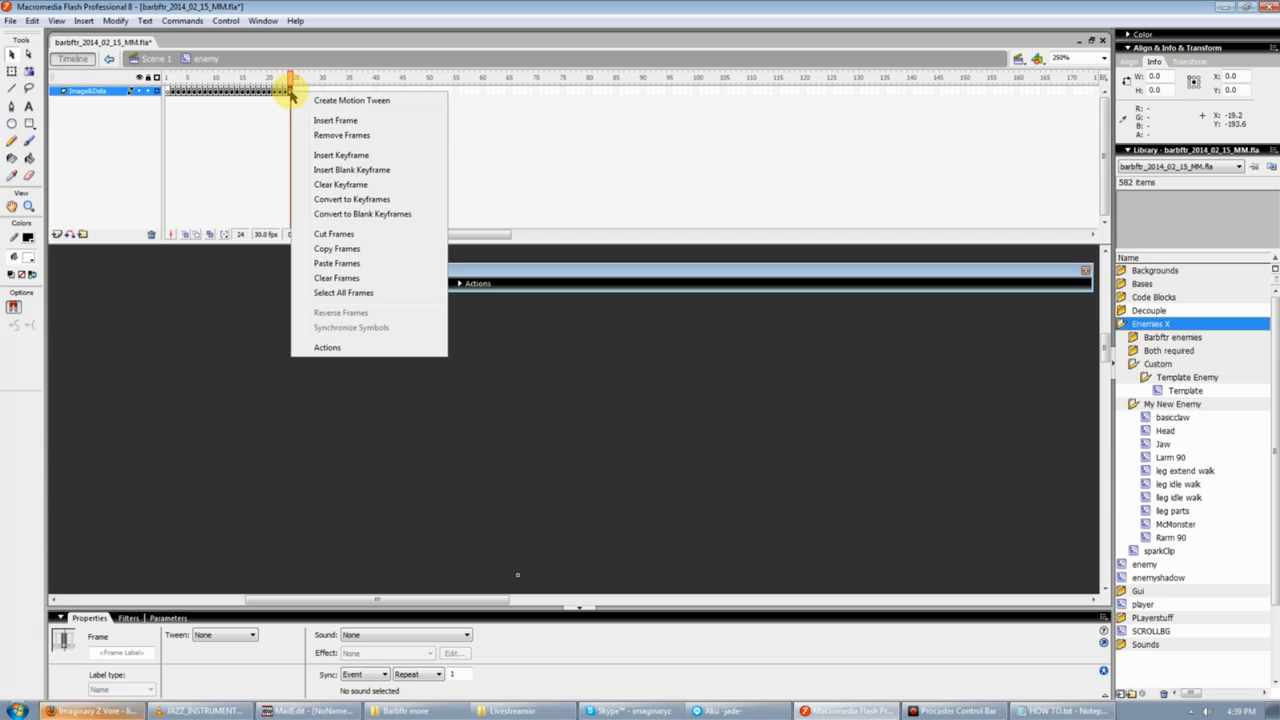
left_click(344, 345)
left_click_drag(677, 277, 667, 117)
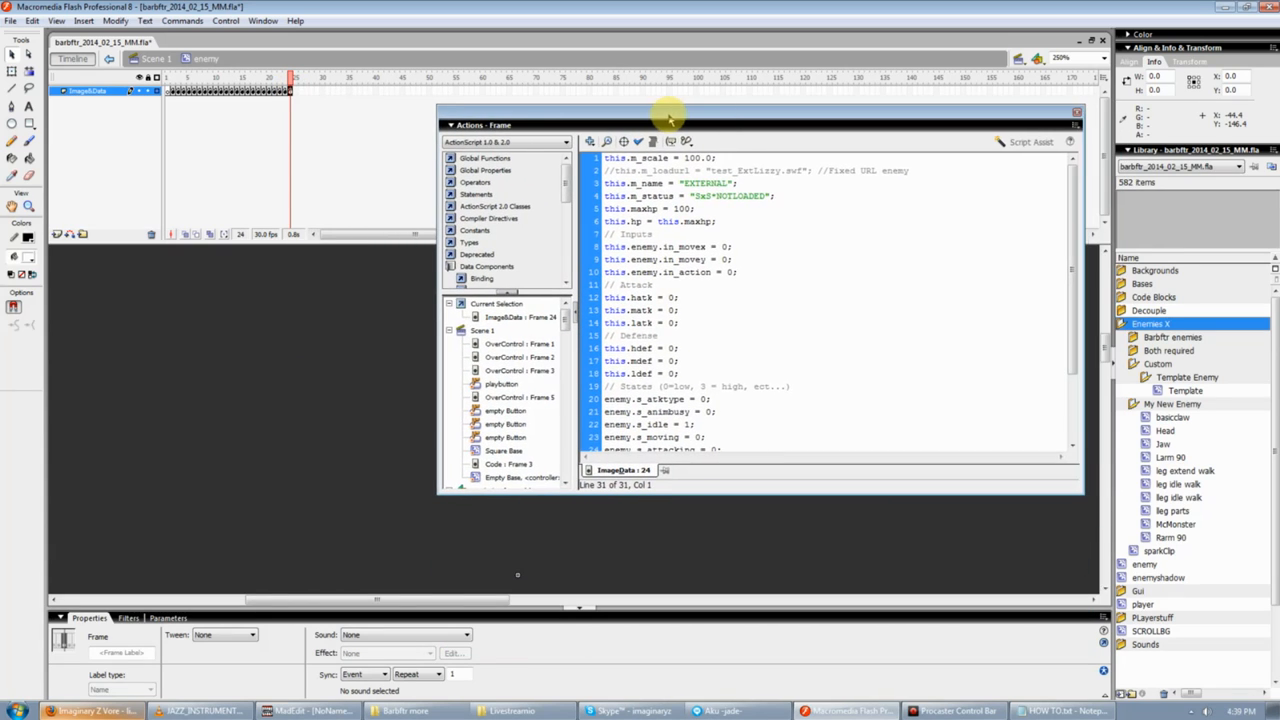
scroll(769, 375, "down", 3)
scroll(766, 389, "up", 3)
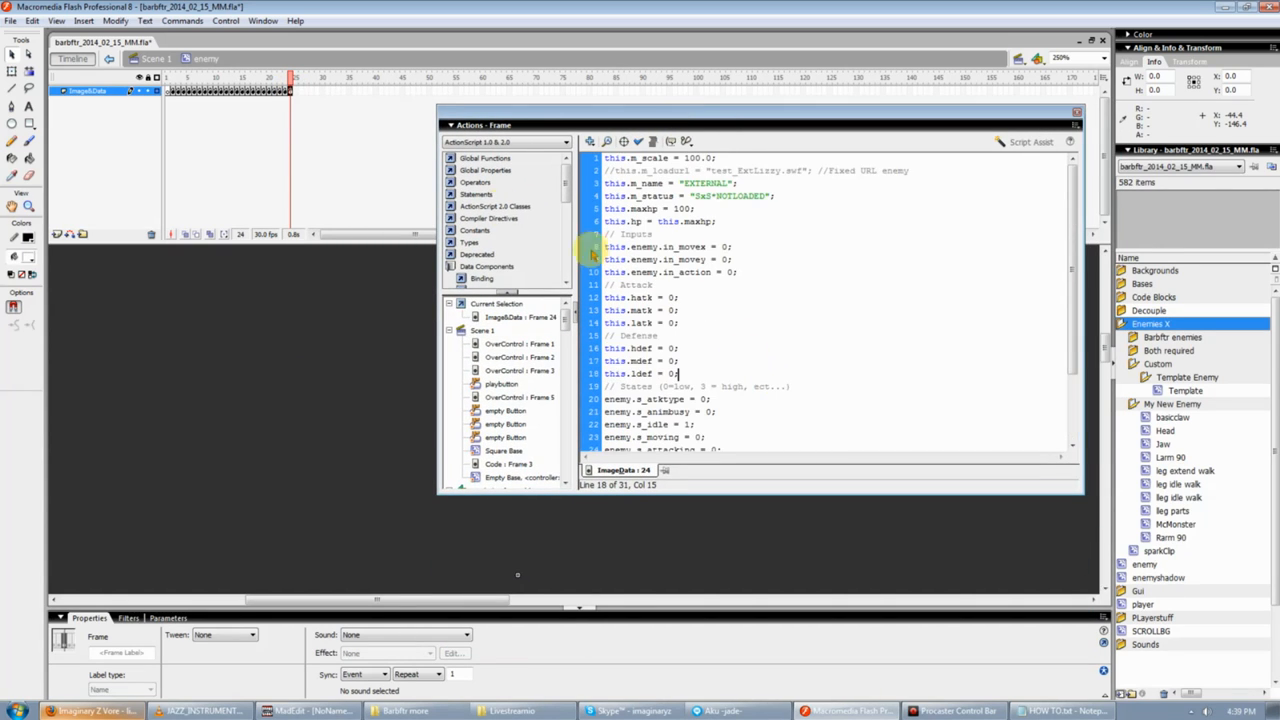
Review the Gator script on frame 23, especially its input, attack and defense values.
left_click(287, 90)
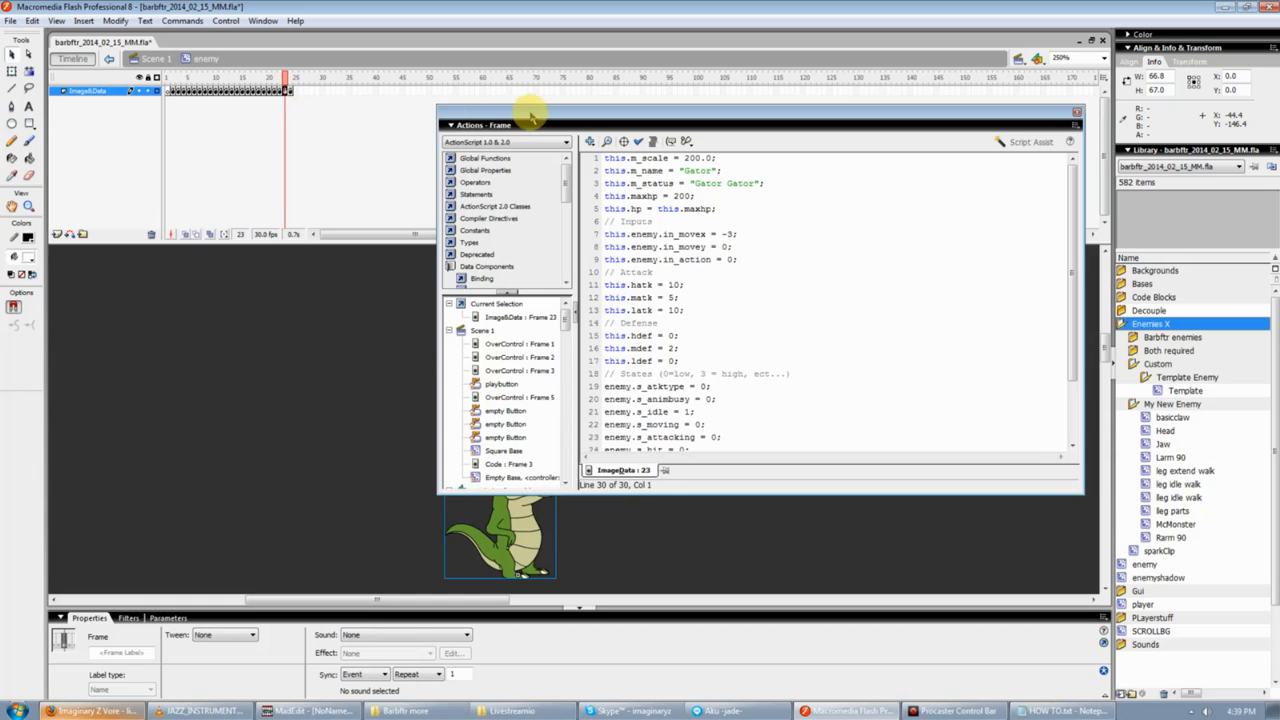
left_click_drag(518, 122, 521, 77)
scroll(829, 321, "down", 2)
scroll(747, 369, "up", 2)
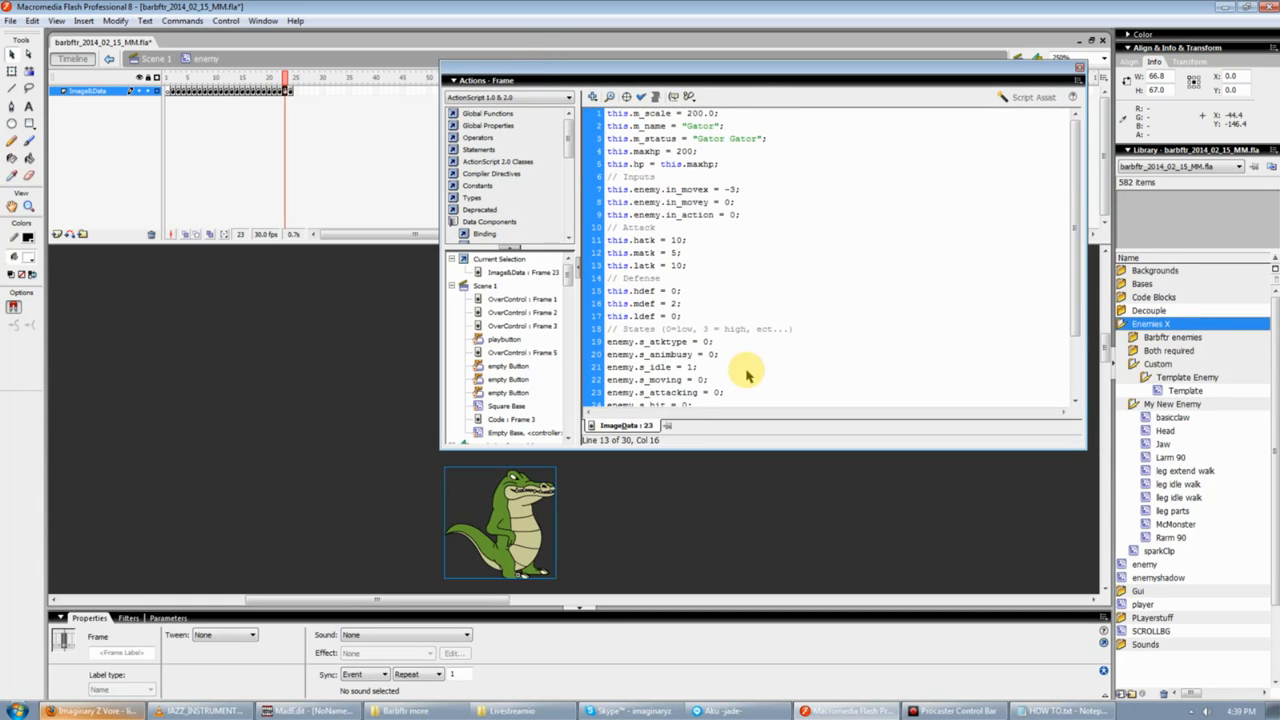
left_click(748, 266)
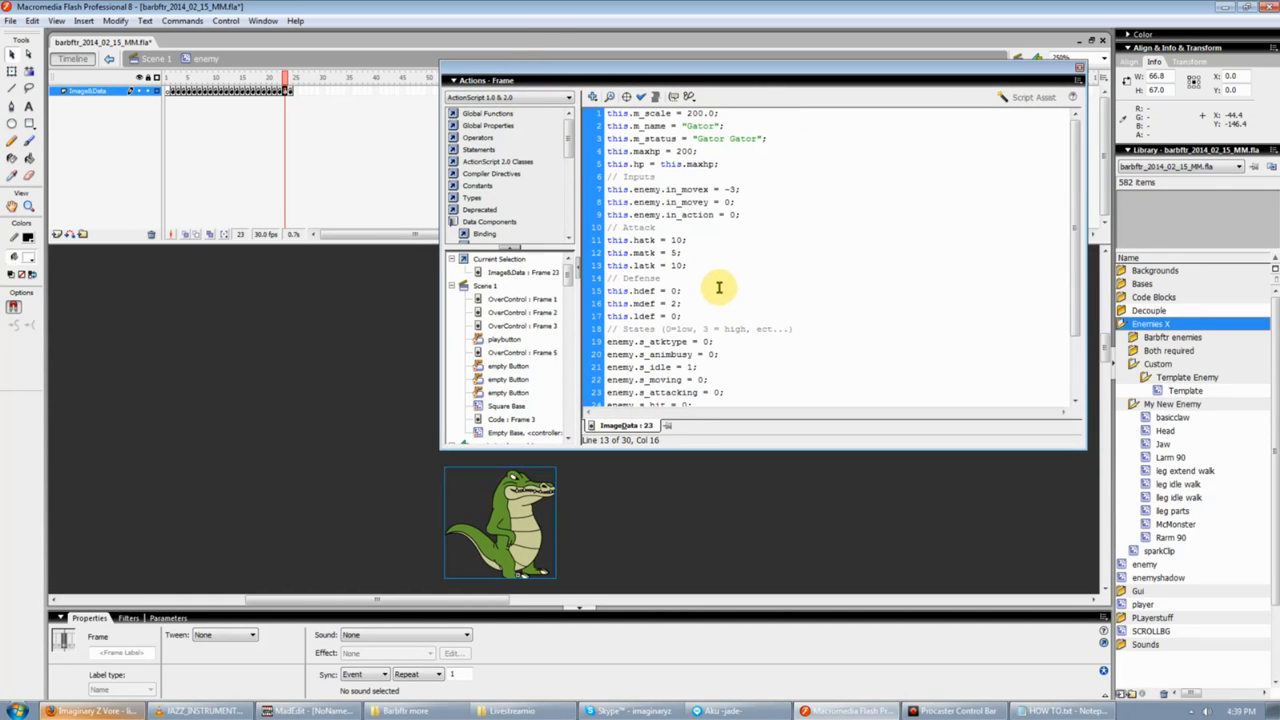
left_click_drag(695, 317, 546, 180)
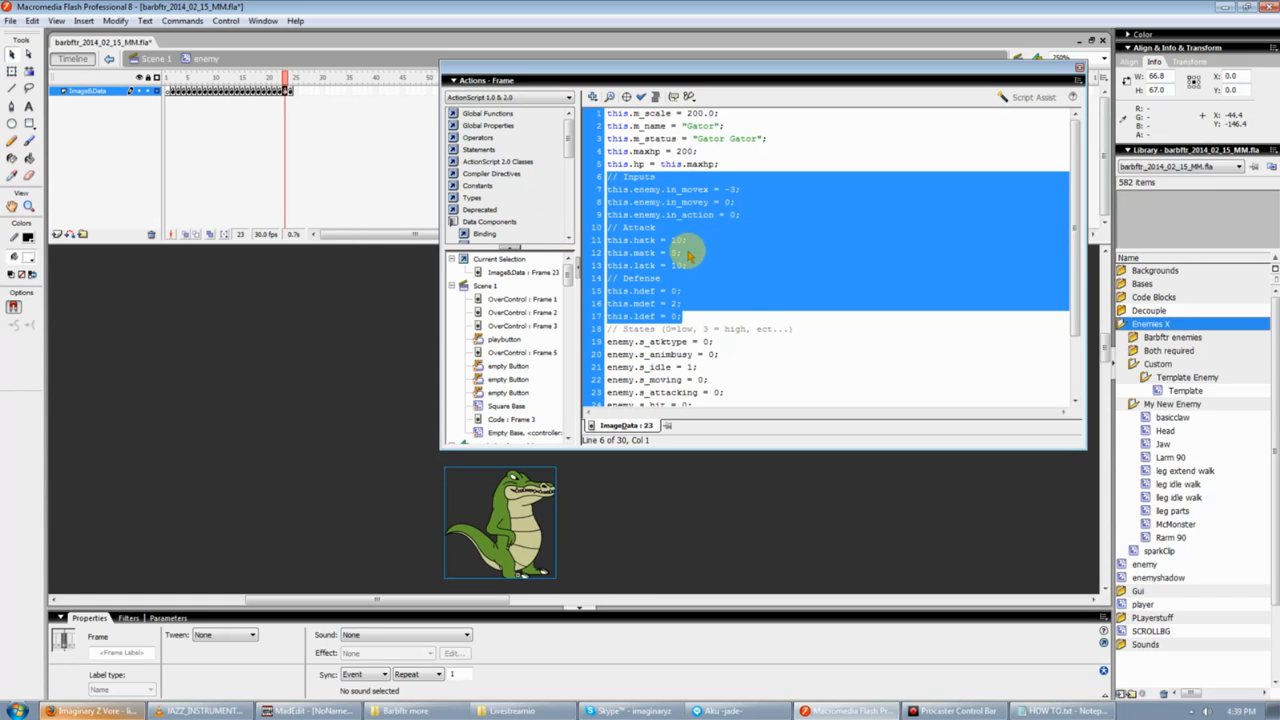
left_click(750, 315)
Insert a blank keyframe at frame 25 of the enemy symbol's ImageData layer and select it.
left_click(292, 80)
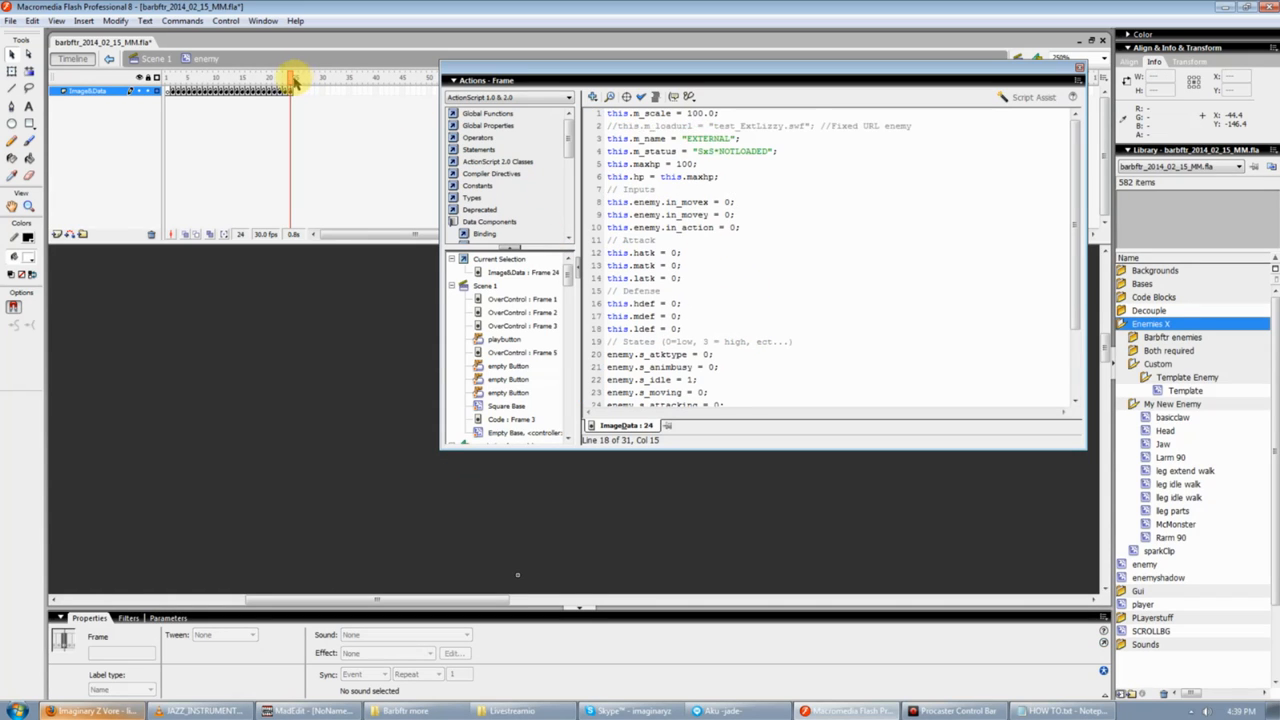
left_click(291, 76)
left_click_drag(291, 77, 297, 103)
right_click(297, 92)
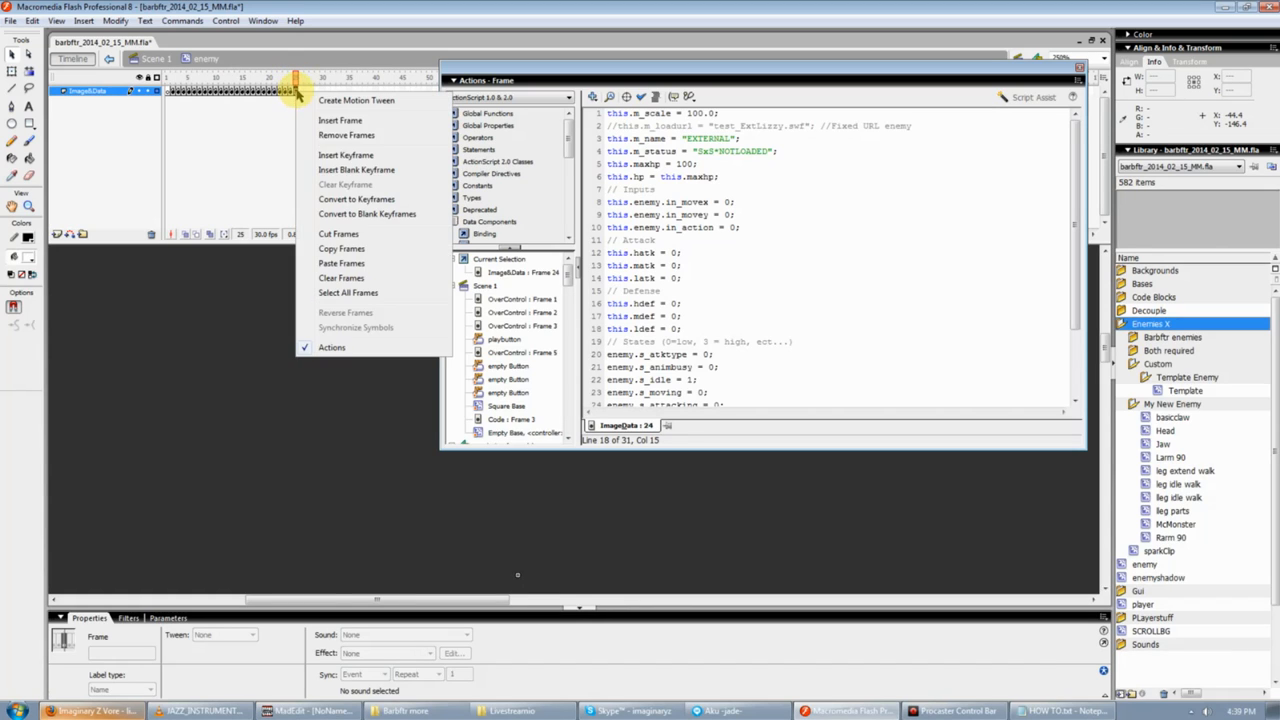
left_click(326, 168)
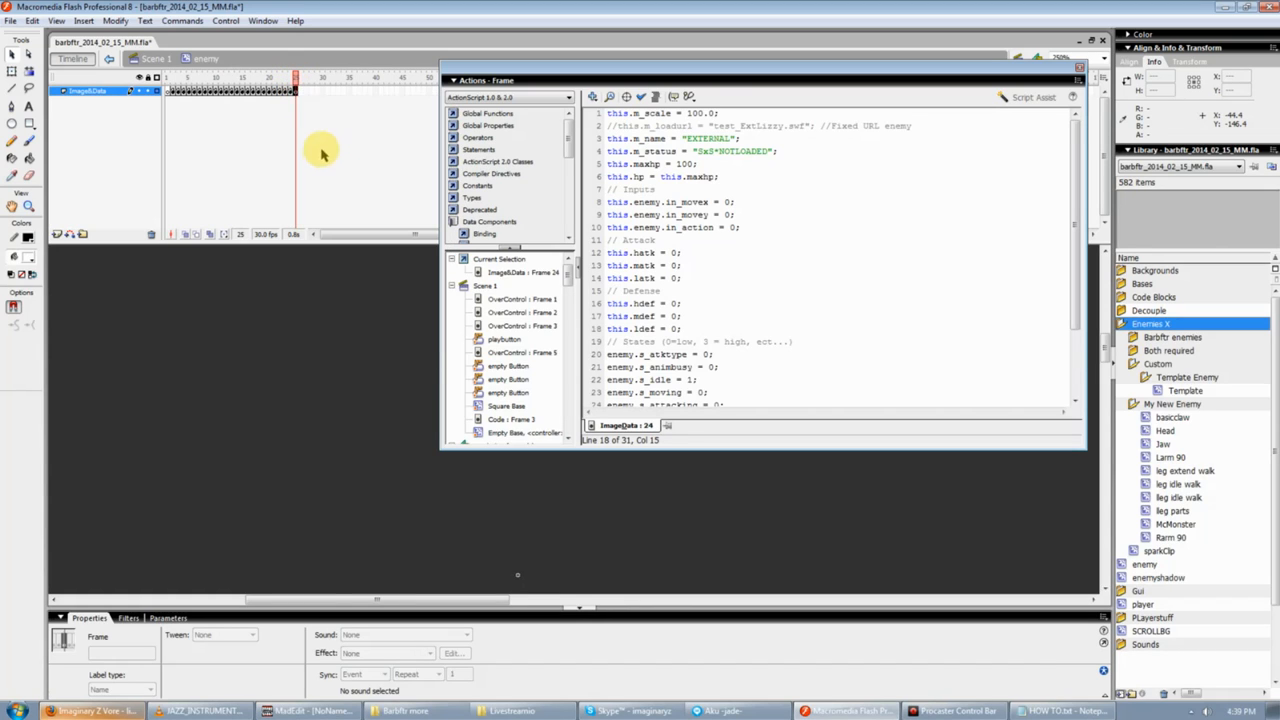
left_click(297, 95)
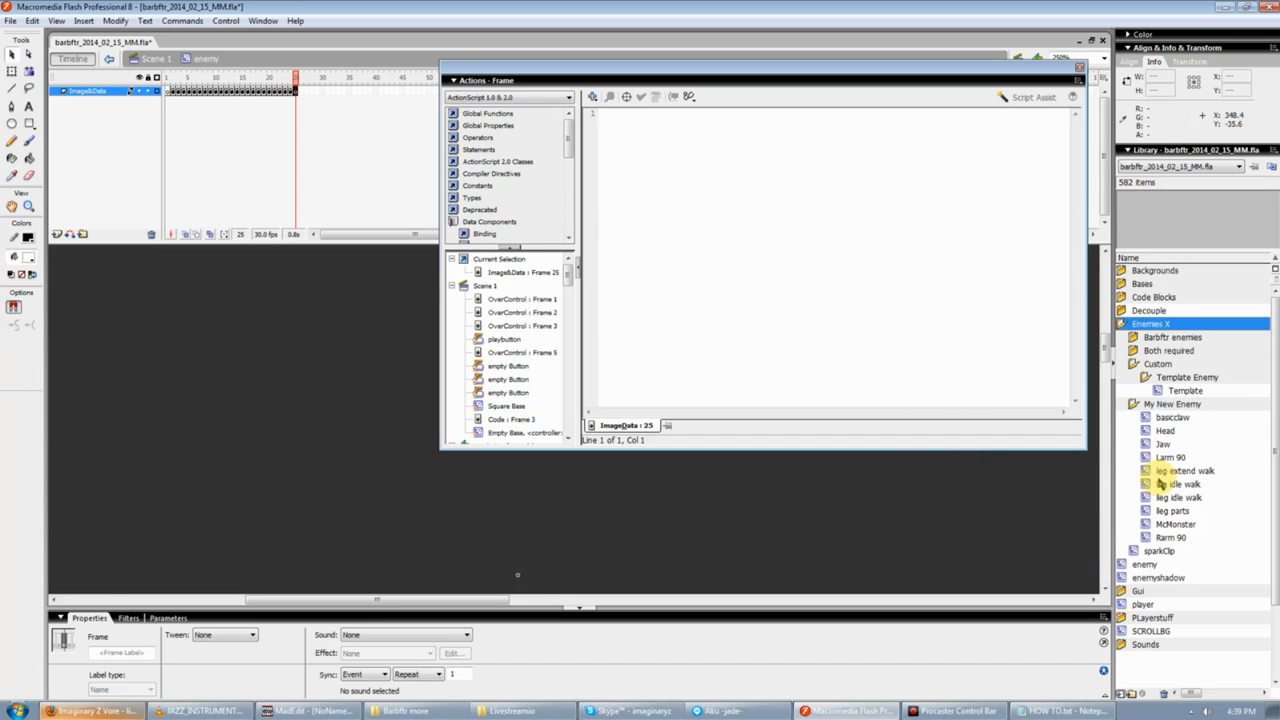
Place an instance of the McMonster symbol on the stage in frame 25.
left_click(1165, 524)
left_click_drag(1056, 518, 489, 479)
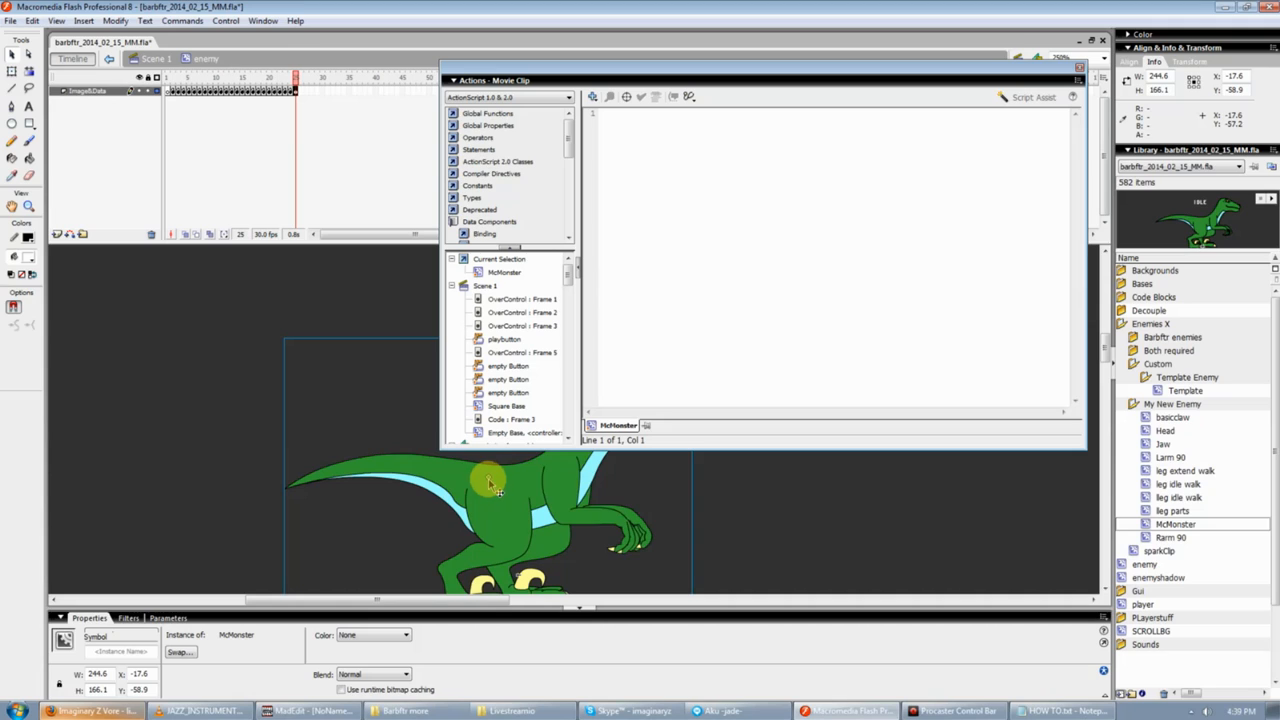
key("q")
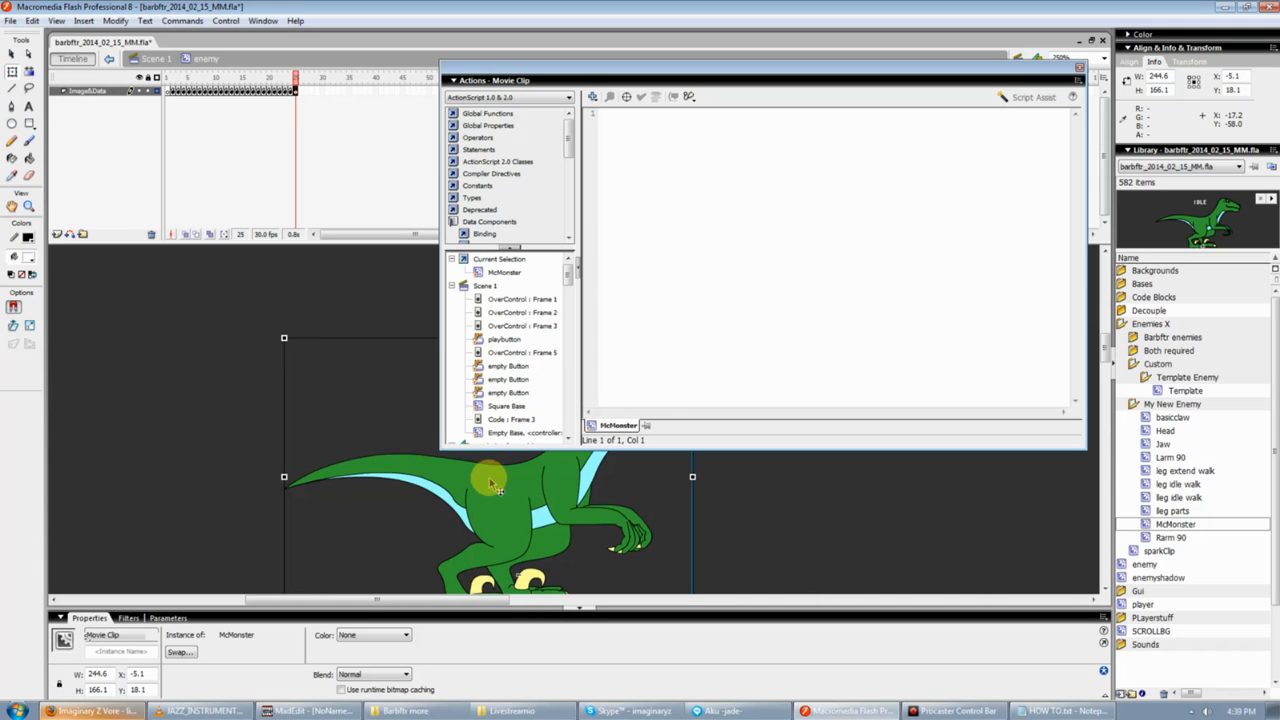
key("v")
Set the McMonster instance's position to X 0 and Y 0 and keep it selected.
scroll(489, 483, "down", 3)
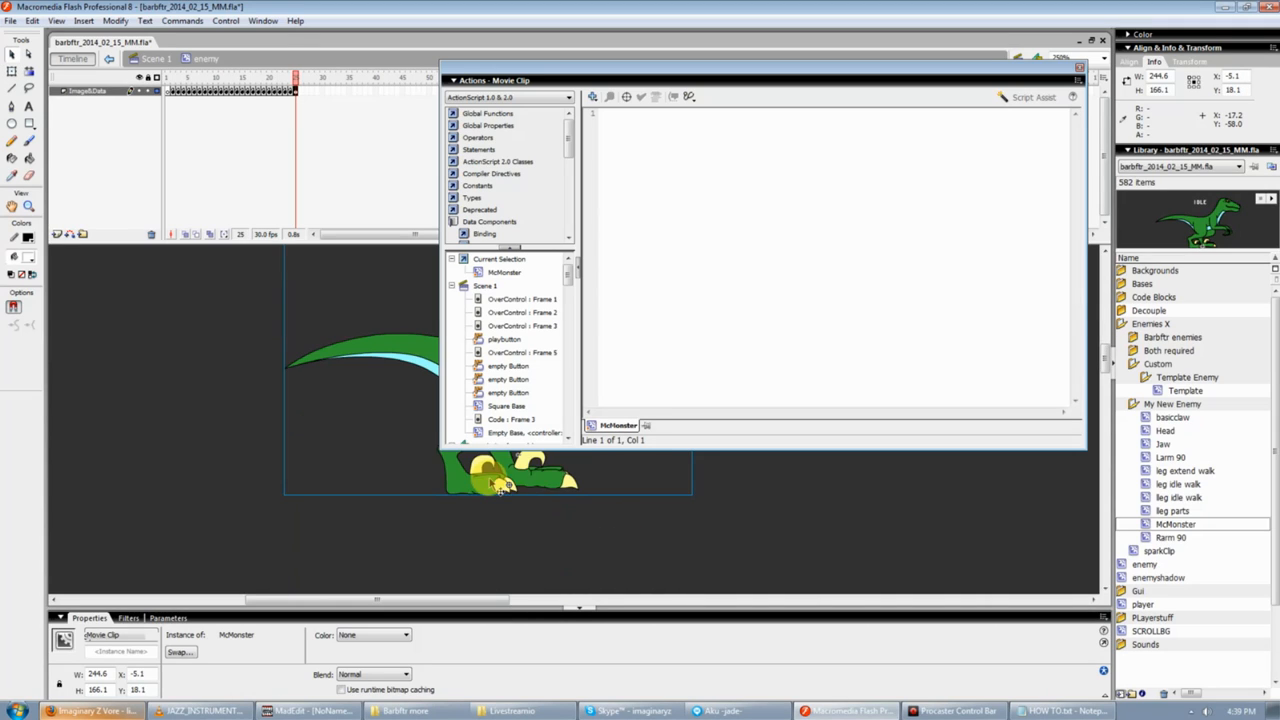
left_click_drag(1246, 76, 1218, 76)
type("0")
double_click(1240, 88)
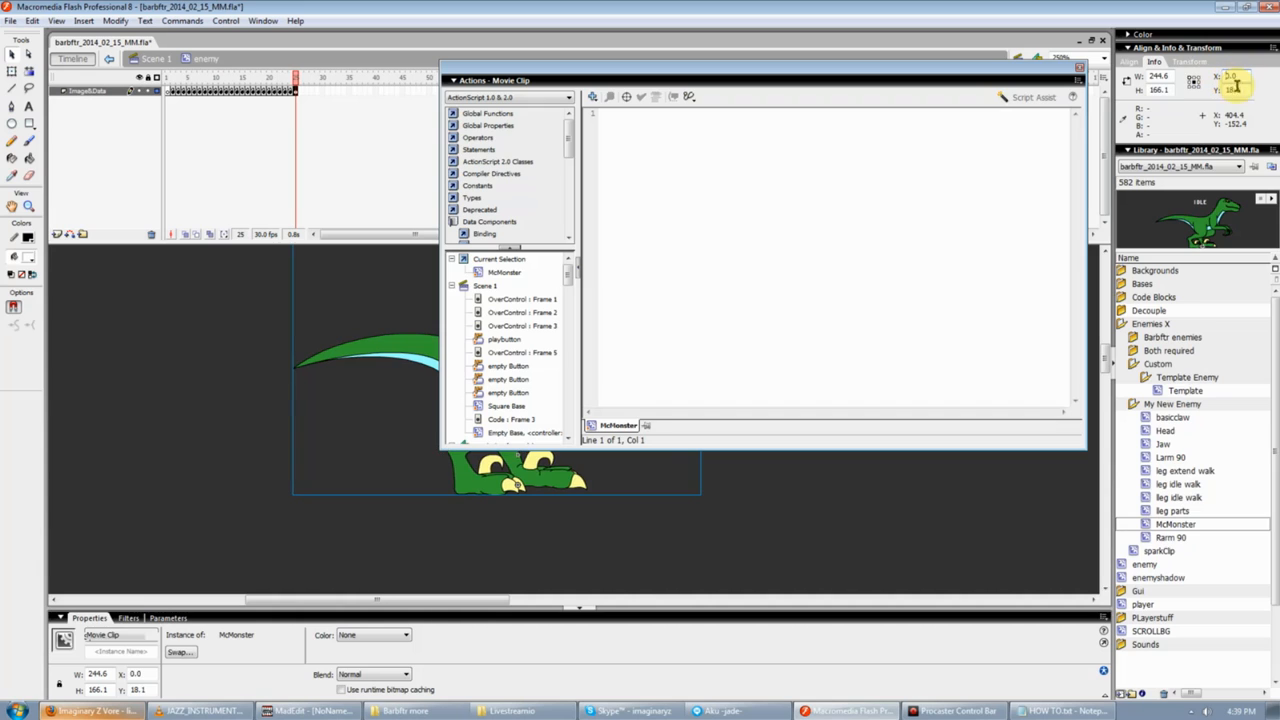
type("0")
key("Return")
left_click(656, 514)
scroll(656, 514, "up", 3)
left_click(537, 510)
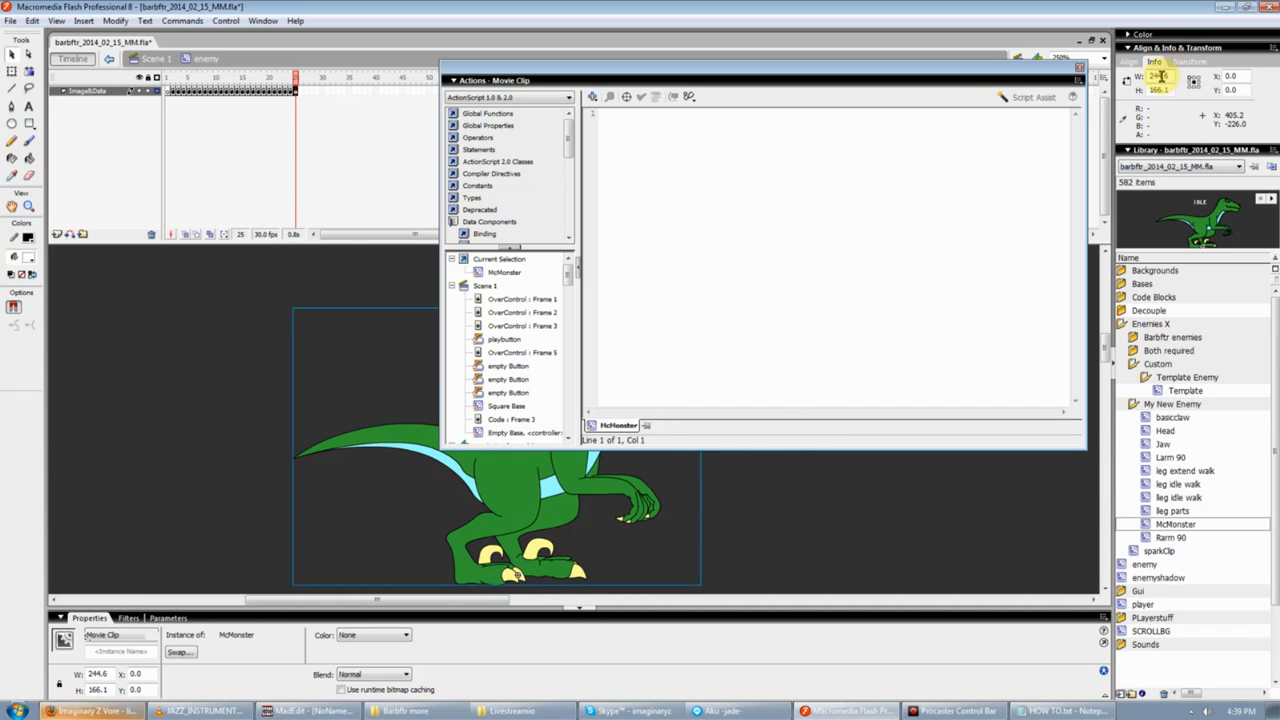
Shorten the Actions window, compare frame 25 with the preceding frames, and reselect the McMonster instance on frame 25.
left_click(746, 450)
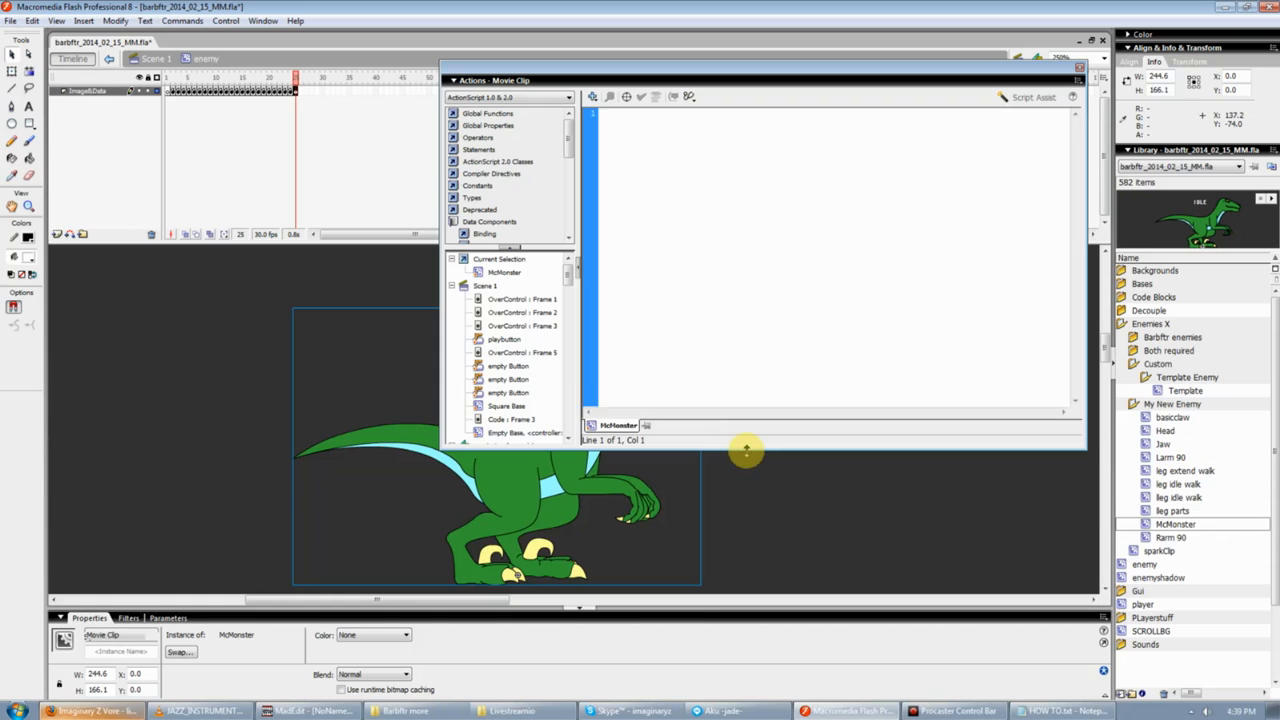
left_click_drag(746, 450, 744, 278)
left_click(292, 80)
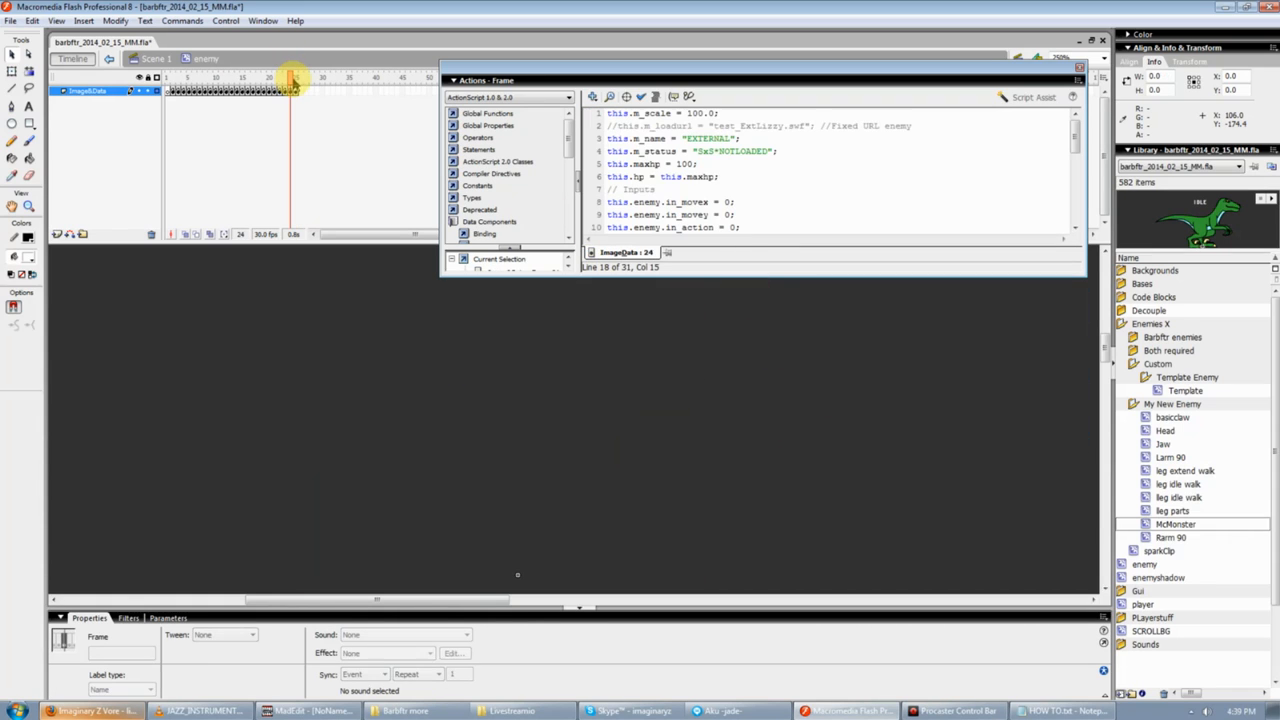
left_click(285, 80)
left_click(295, 80)
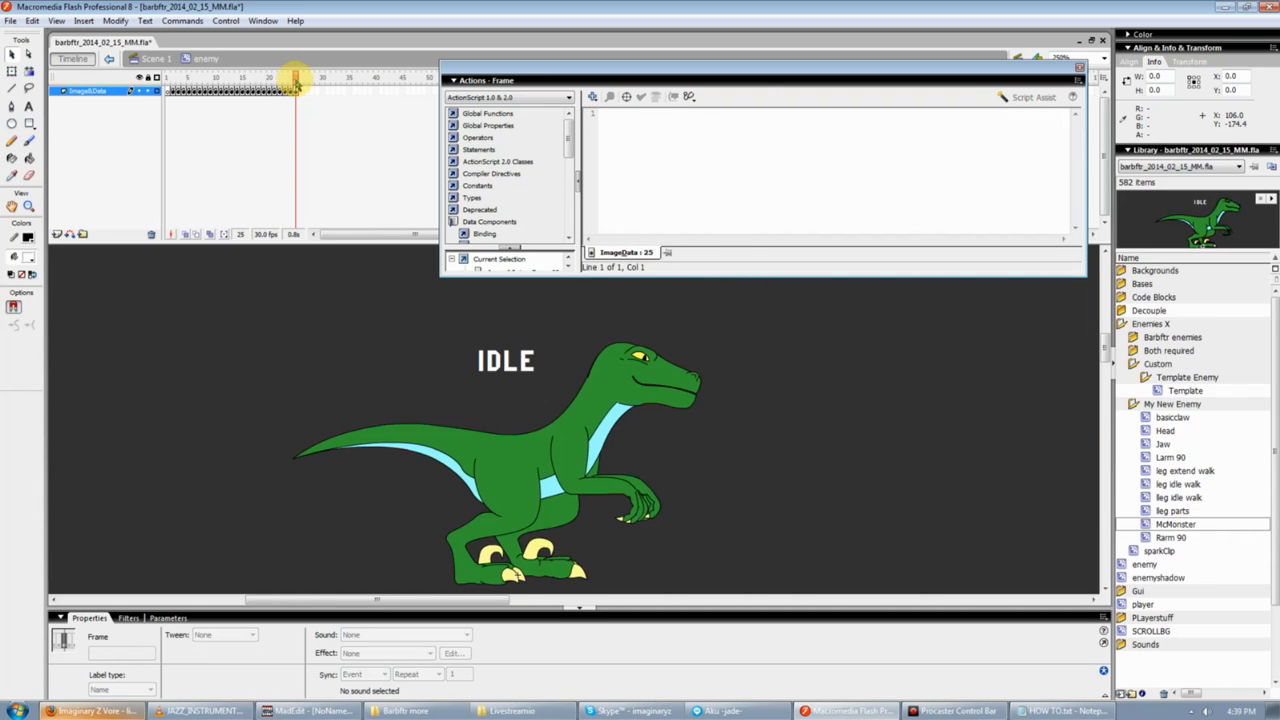
left_click(548, 485)
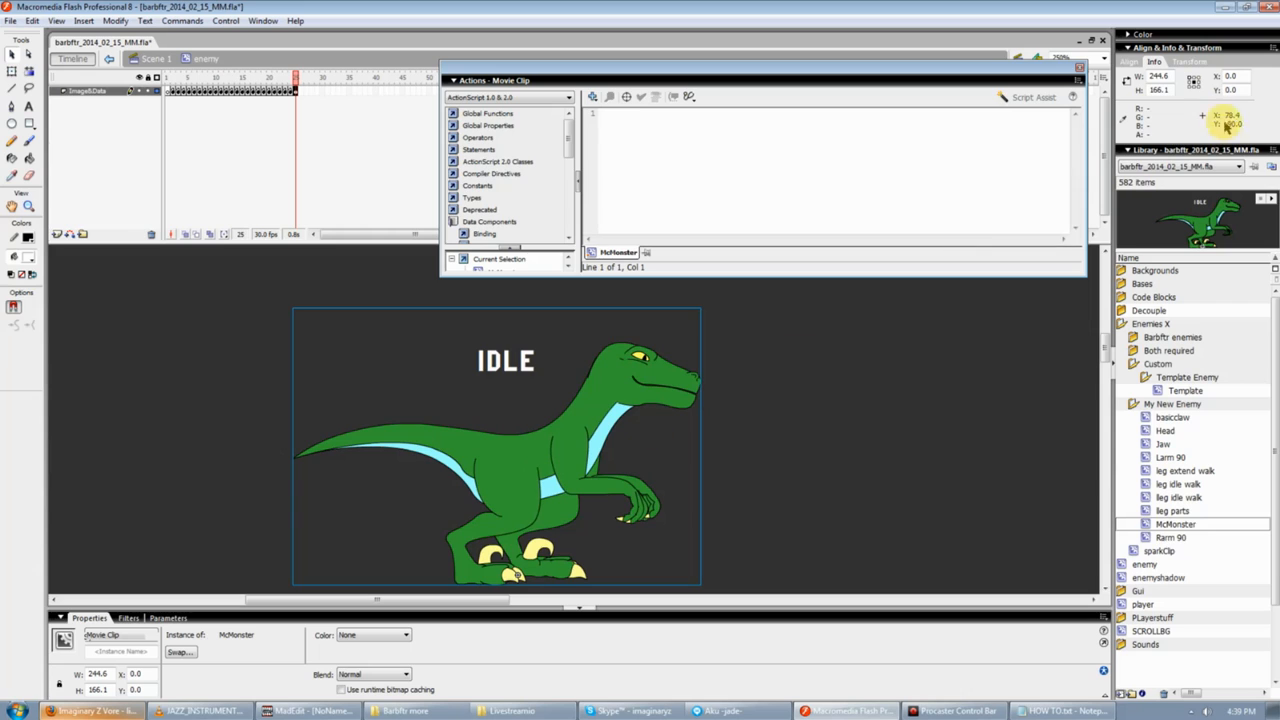
Show the McMonster instance's scale and rotation settings, then open the Calculator and place it beside the monster.
left_click(1192, 61)
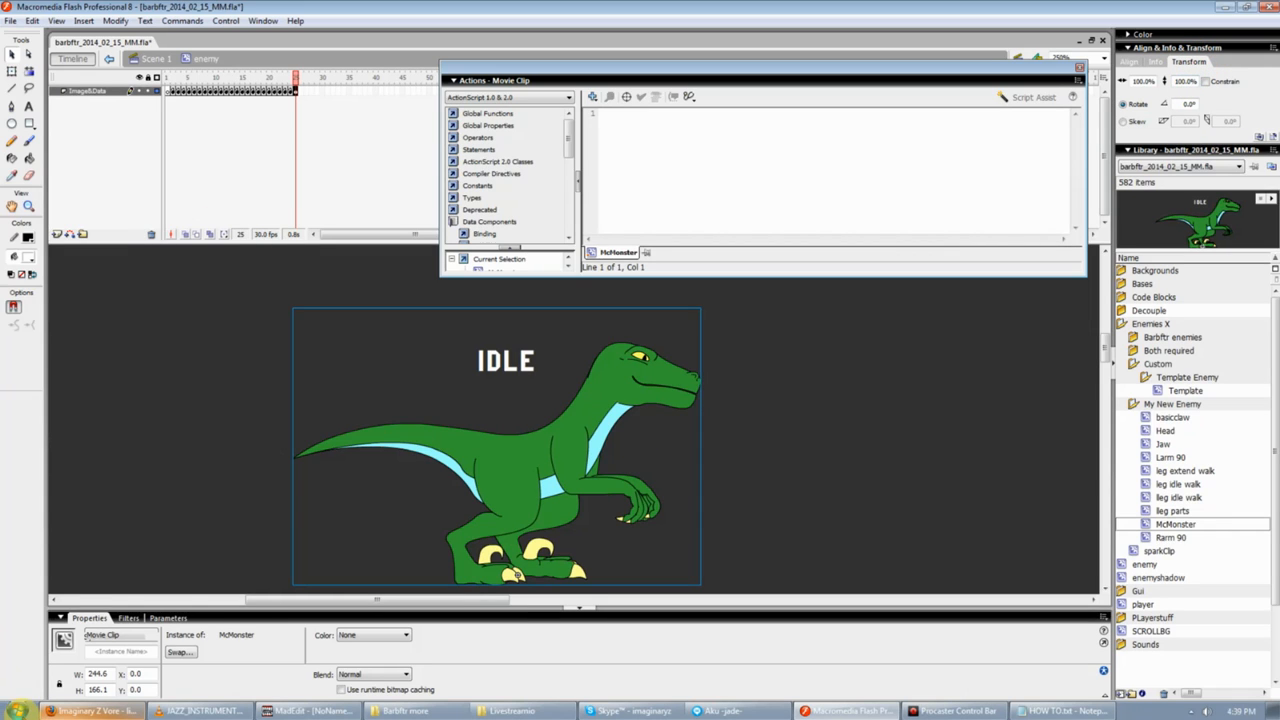
left_click(18, 710)
type("calc")
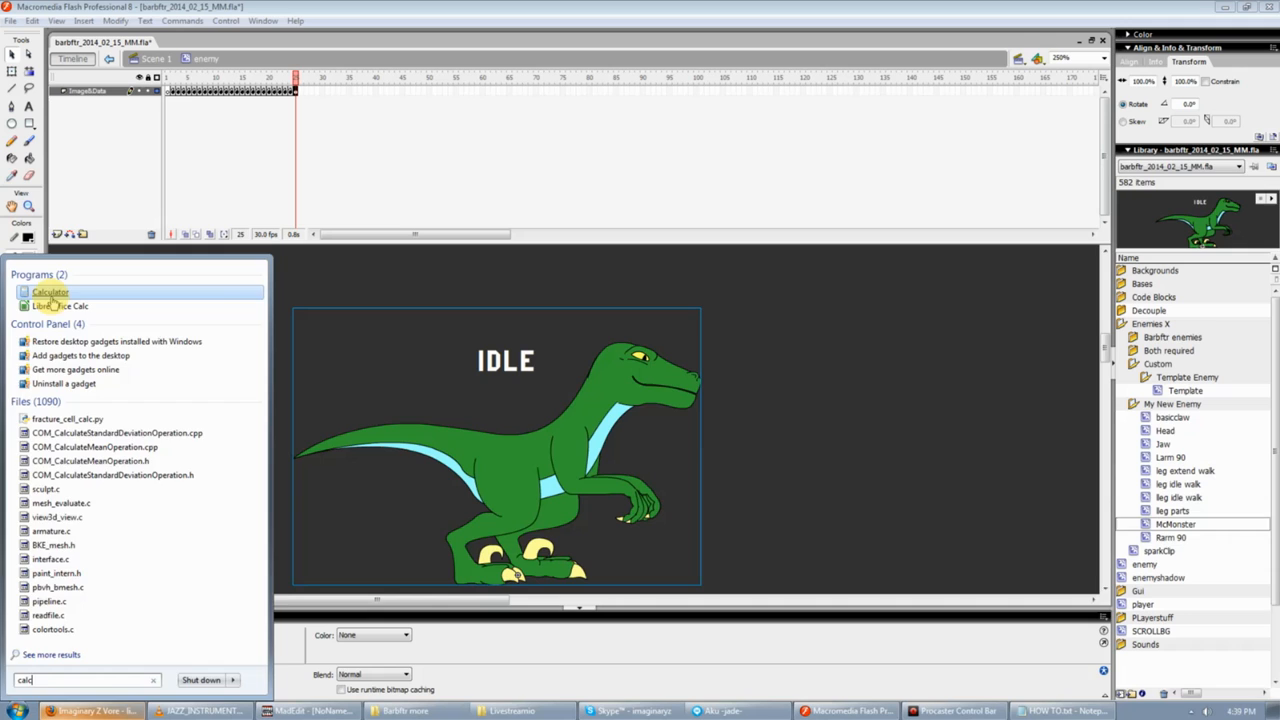
left_click(50, 295)
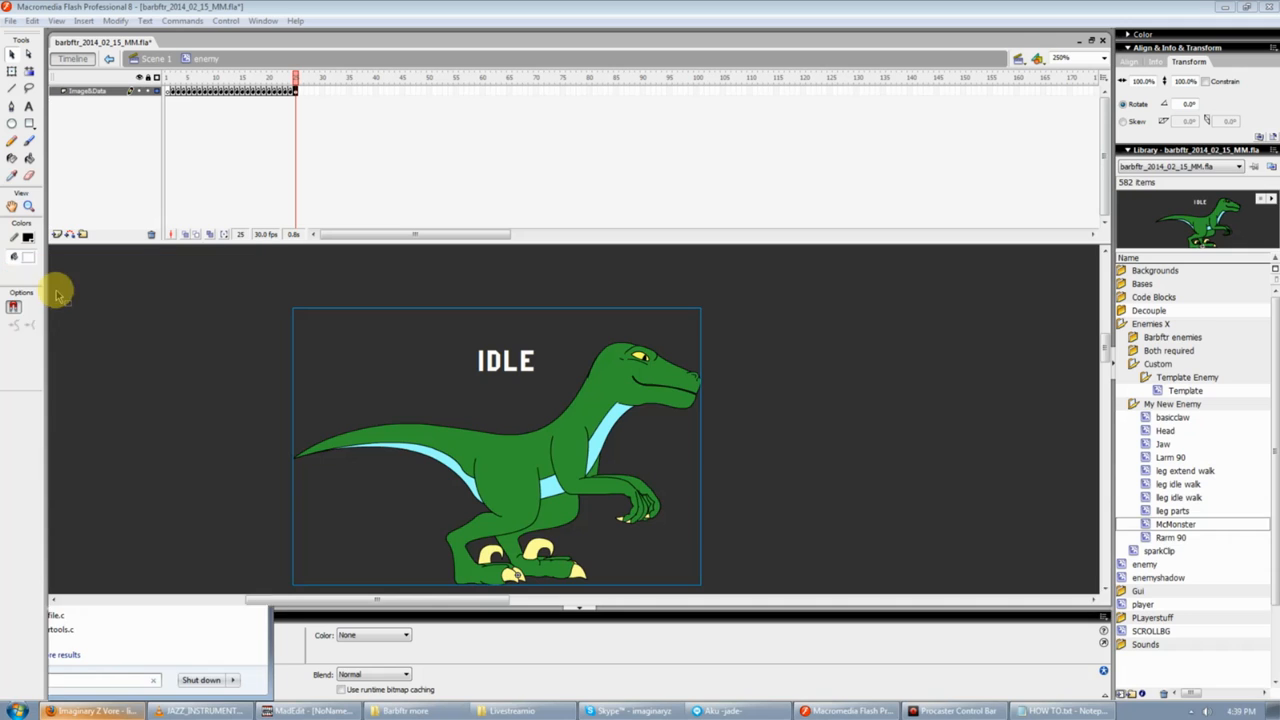
left_click_drag(63, 310, 861, 330)
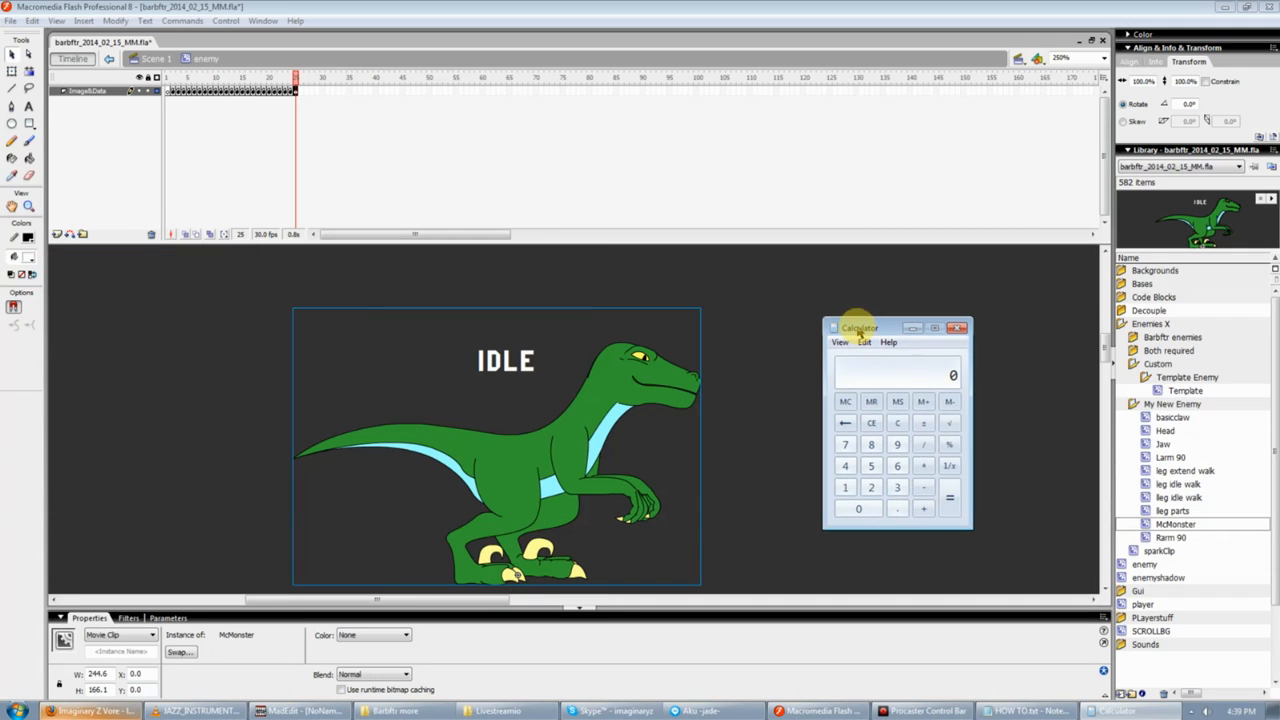
Open the McMonster symbol, check the Player Idle instance's scale on frame 164, then return to the enemy symbol and reselect McMonster.
double_click(609, 415)
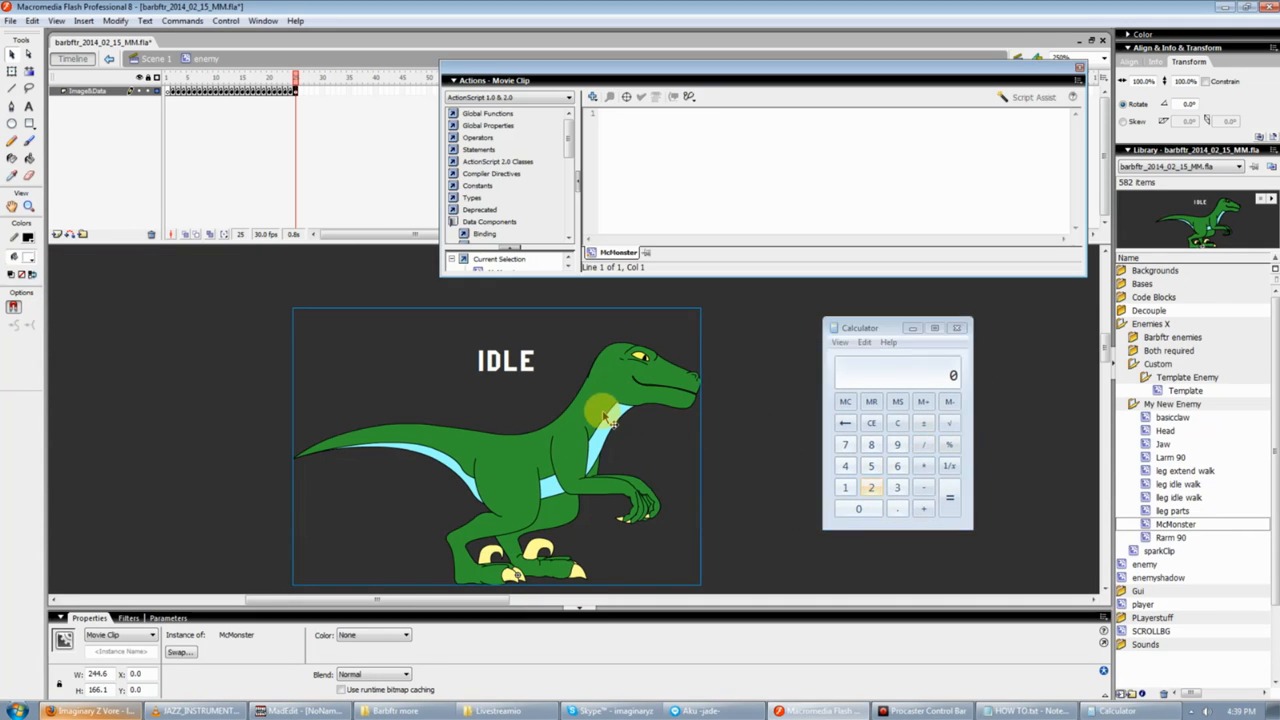
left_click_drag(372, 236, 495, 229)
left_click(265, 80)
left_click(757, 402)
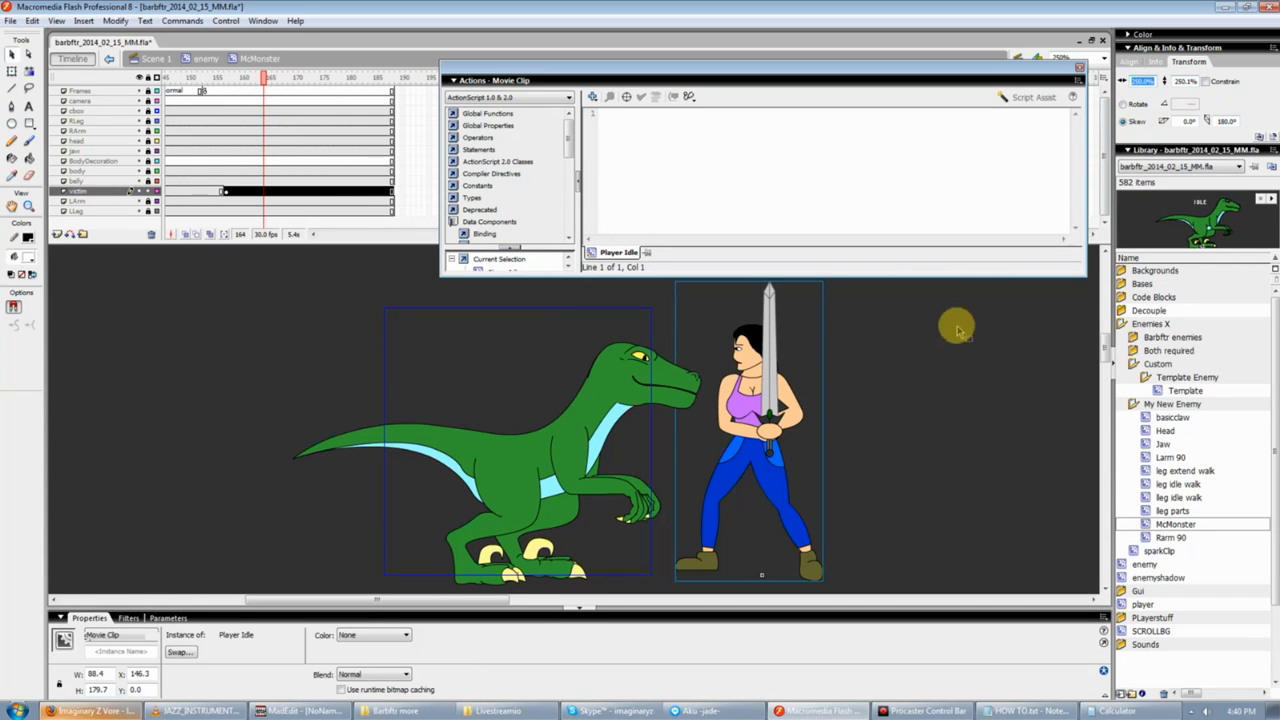
double_click(870, 418)
left_click(294, 100)
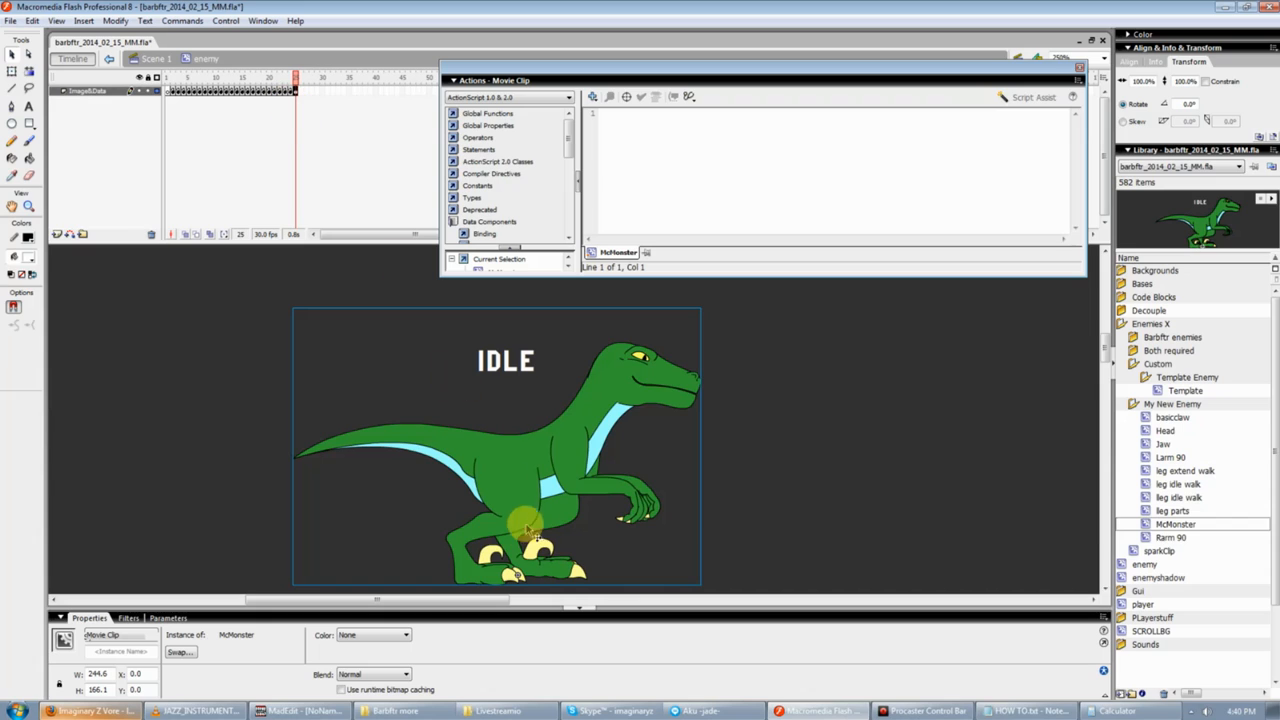
left_click(676, 425)
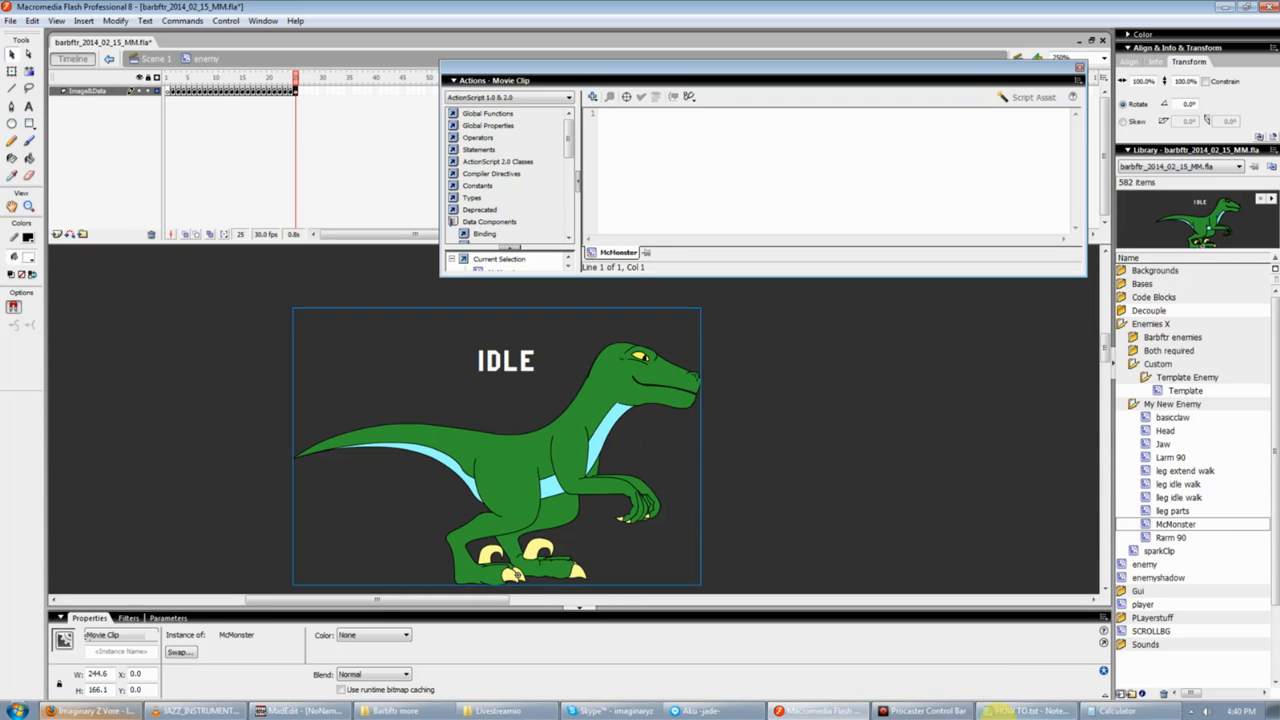
Calculate 1 / 2.5 as a percentage in Calculator and set the McMonster instance's horizontal and vertical scale to 40%.
left_click(1118, 710)
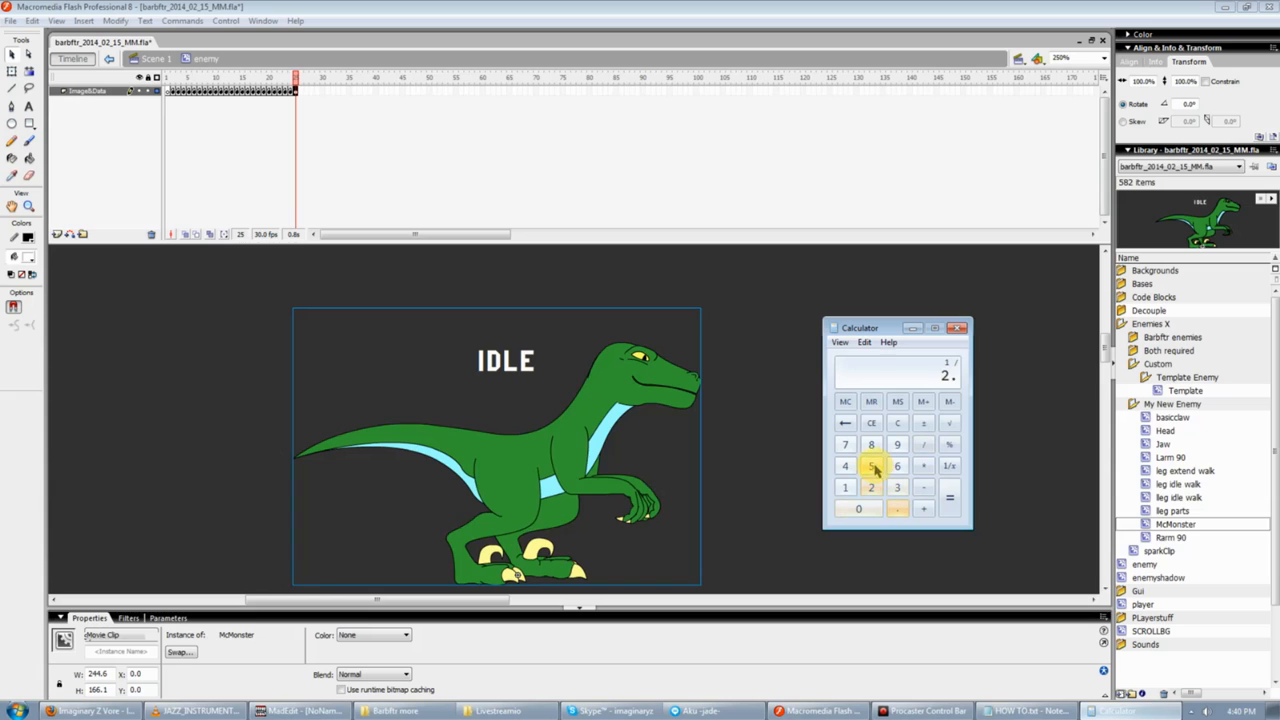
left_click(951, 490)
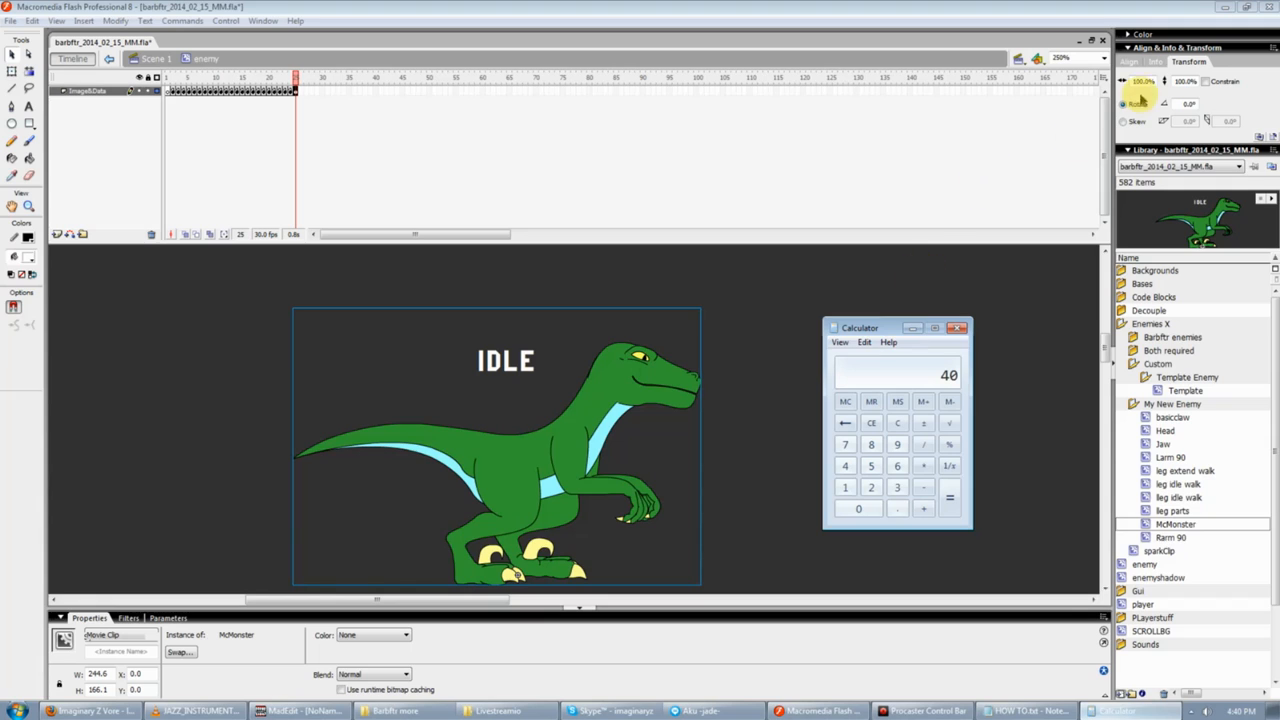
left_click(1137, 81)
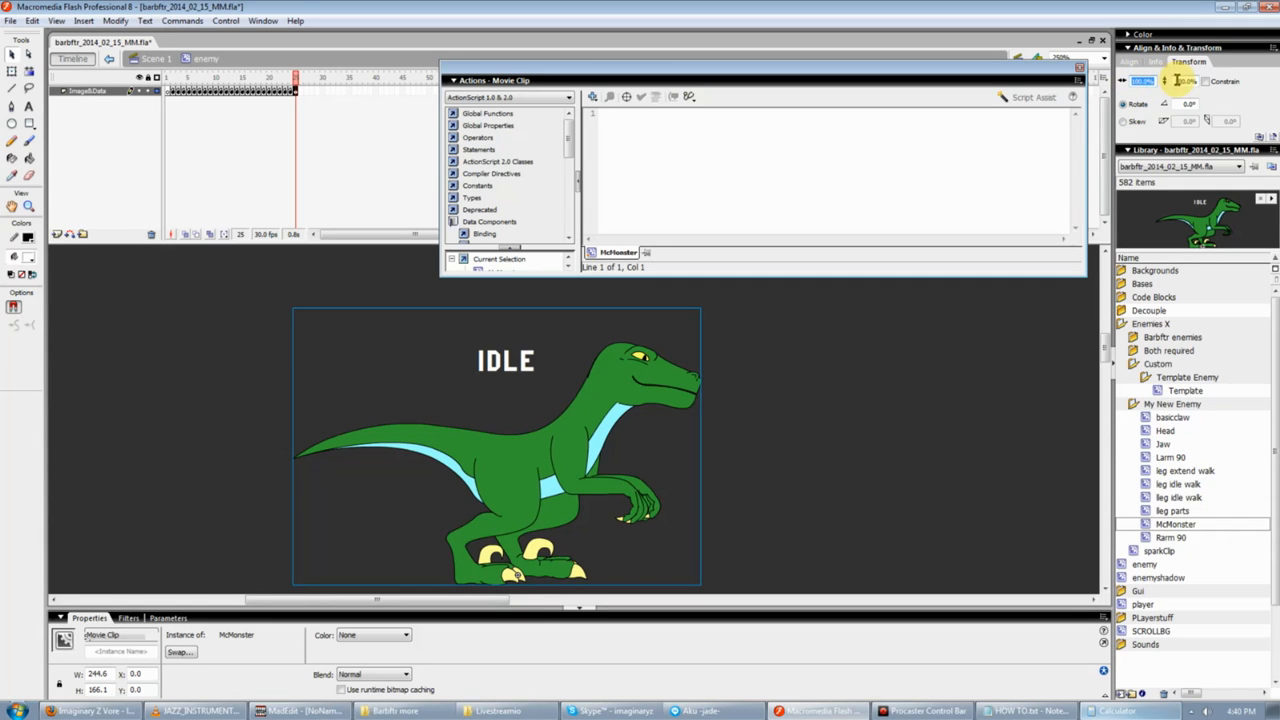
left_click_drag(1181, 82, 1231, 88)
type("40")
key("Return")
left_click(706, 505)
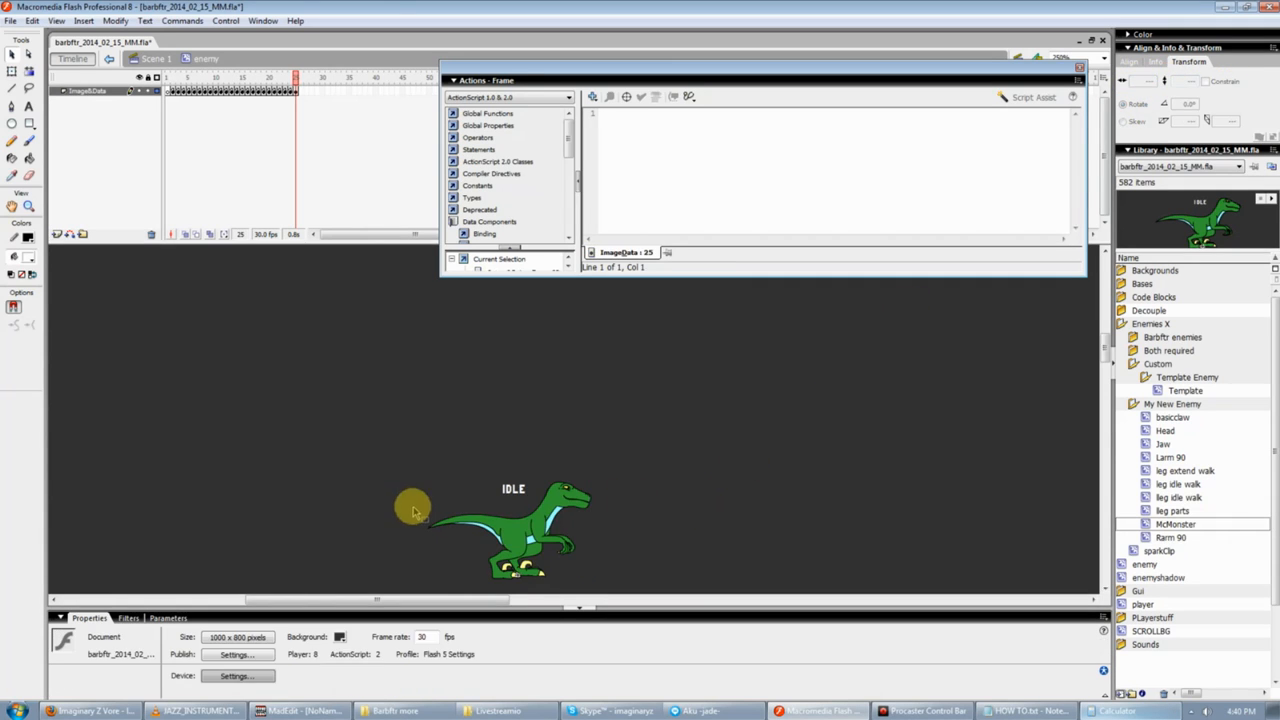
Compare the resized McMonster with the enemies on frames 11, 24 and 23 of the enemy symbol.
left_click(511, 528)
left_click_drag(286, 77, 220, 80)
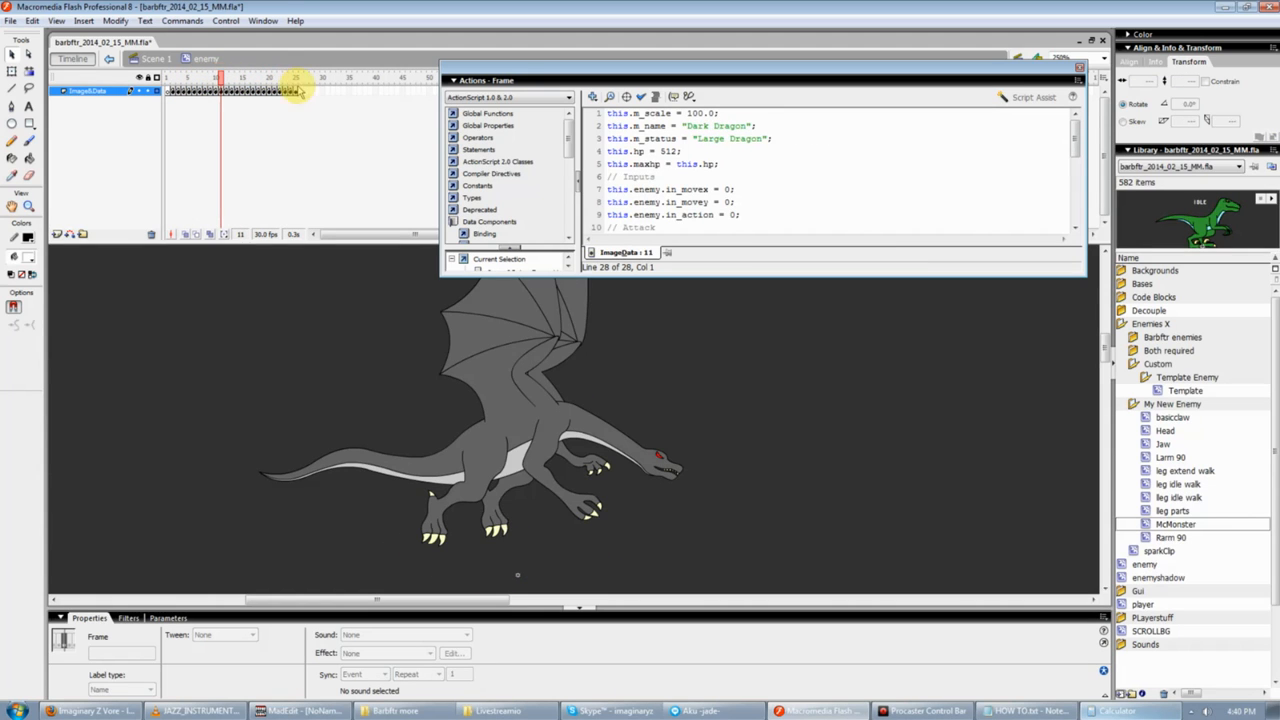
left_click_drag(297, 88, 291, 77)
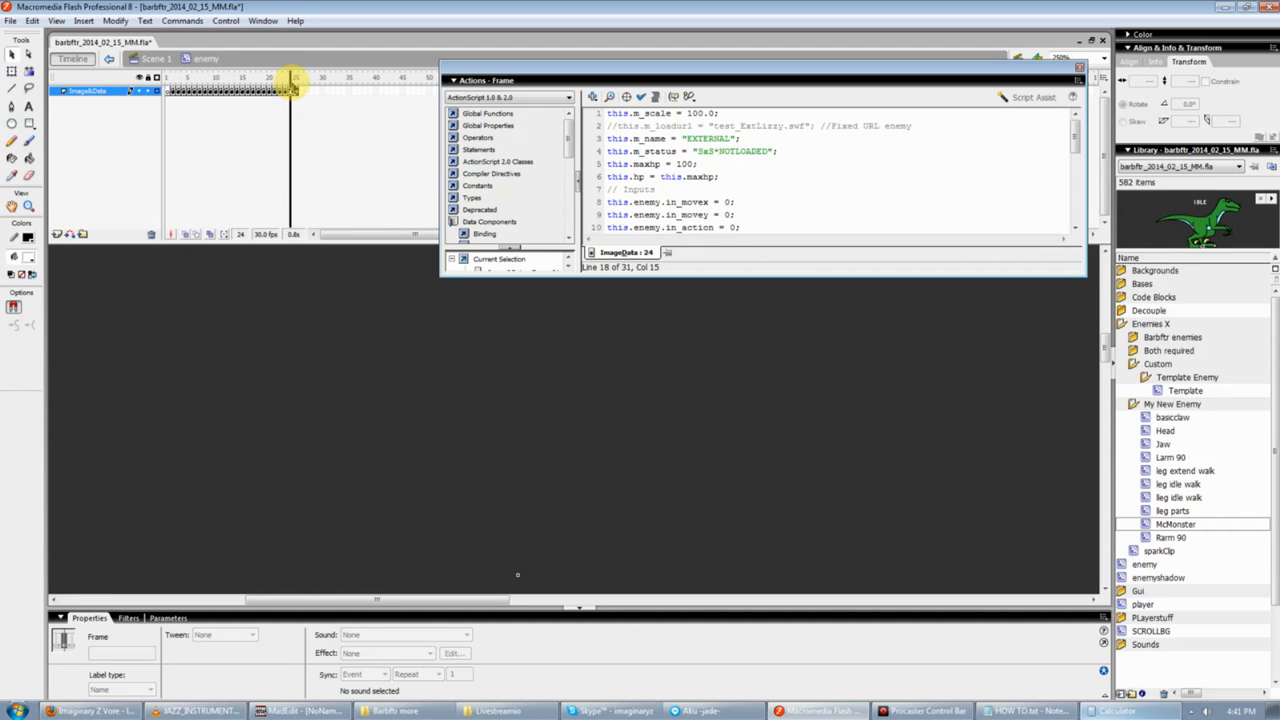
left_click(286, 81)
Open the Fat Gator symbol, examine the victim's size at frame 673, and return to the enemy symbol.
double_click(512, 514)
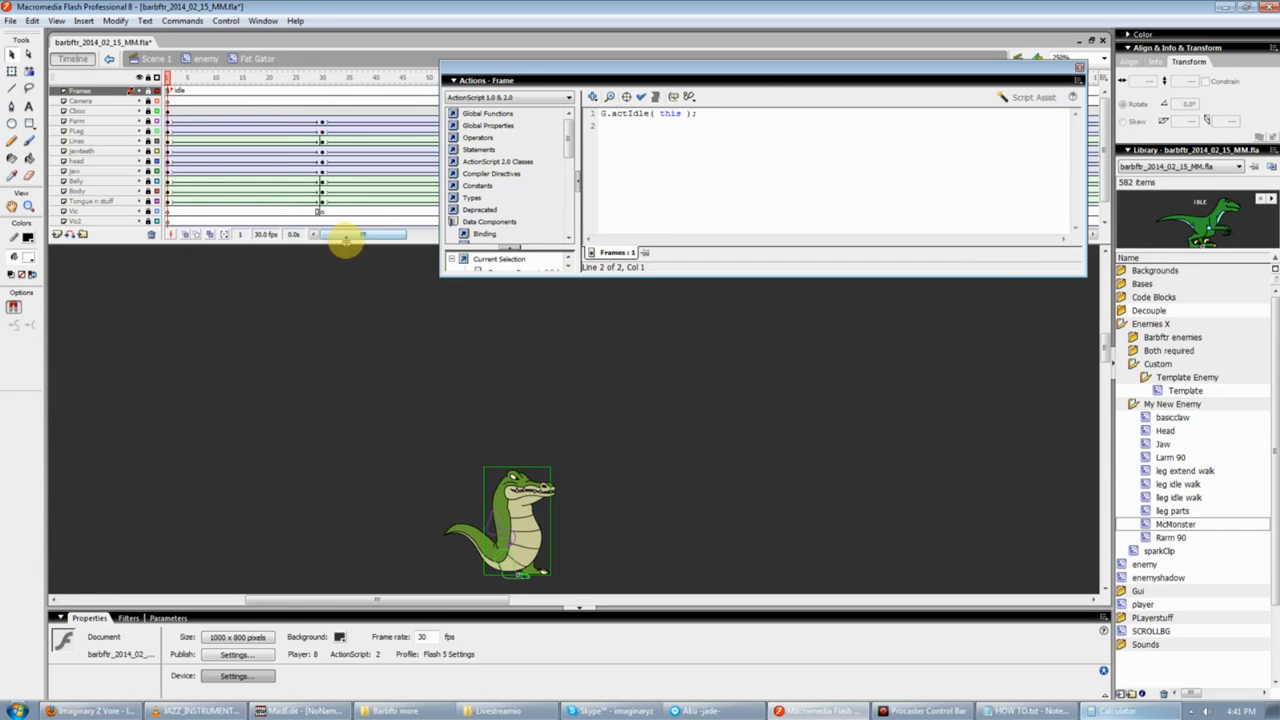
left_click_drag(345, 240, 634, 234)
left_click(187, 80)
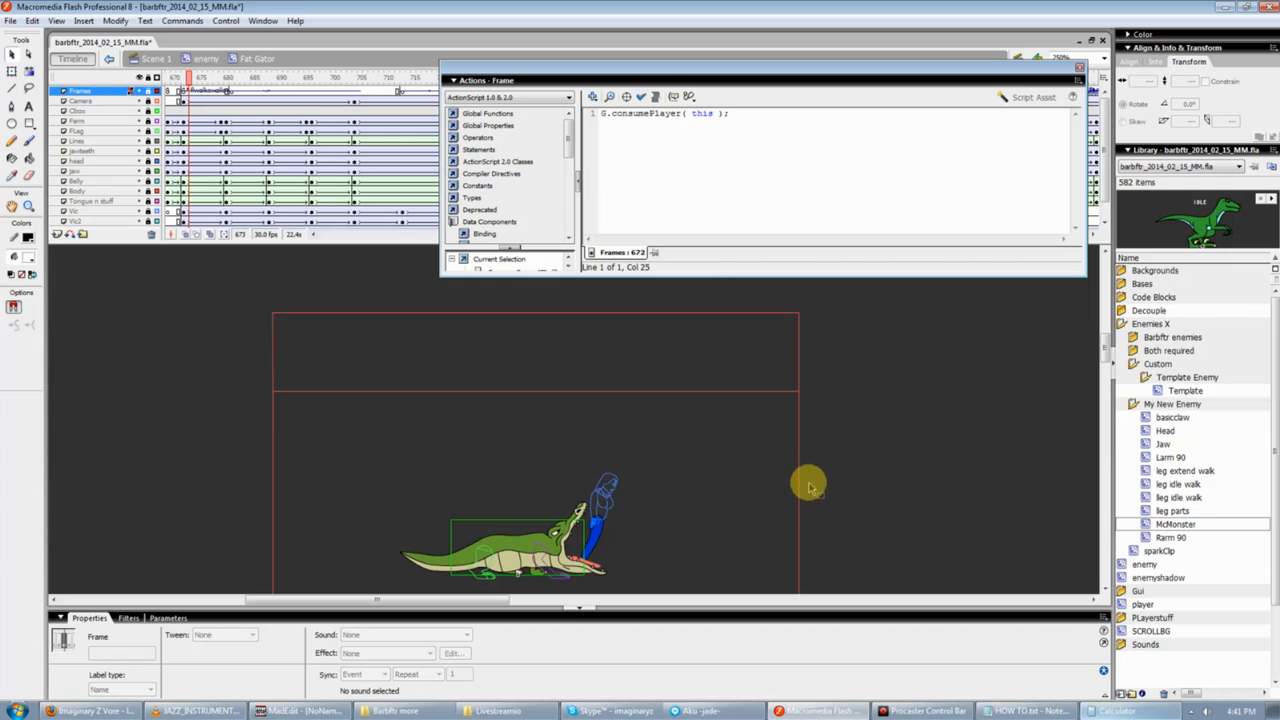
left_click(849, 434)
double_click(962, 355)
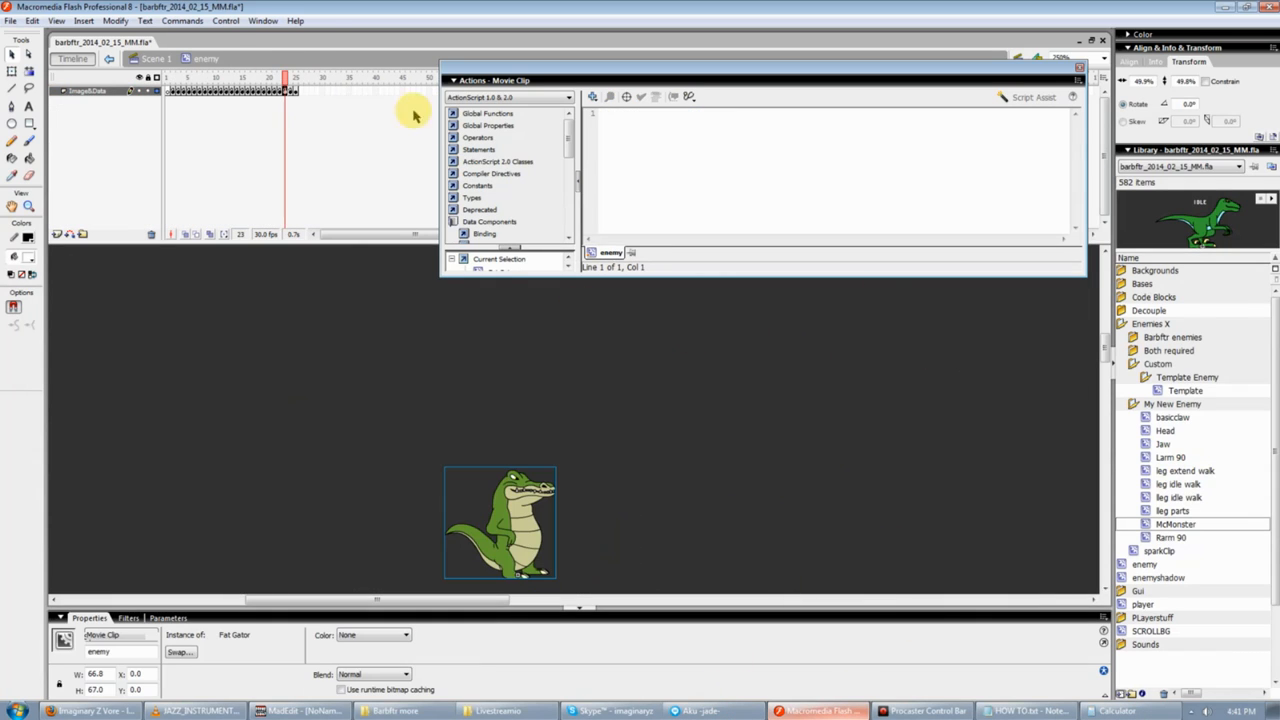
Open the McMonster symbol from frame 25 and inspect the Player Idle instance's scale on frame 159.
left_click(287, 91)
left_click(523, 491)
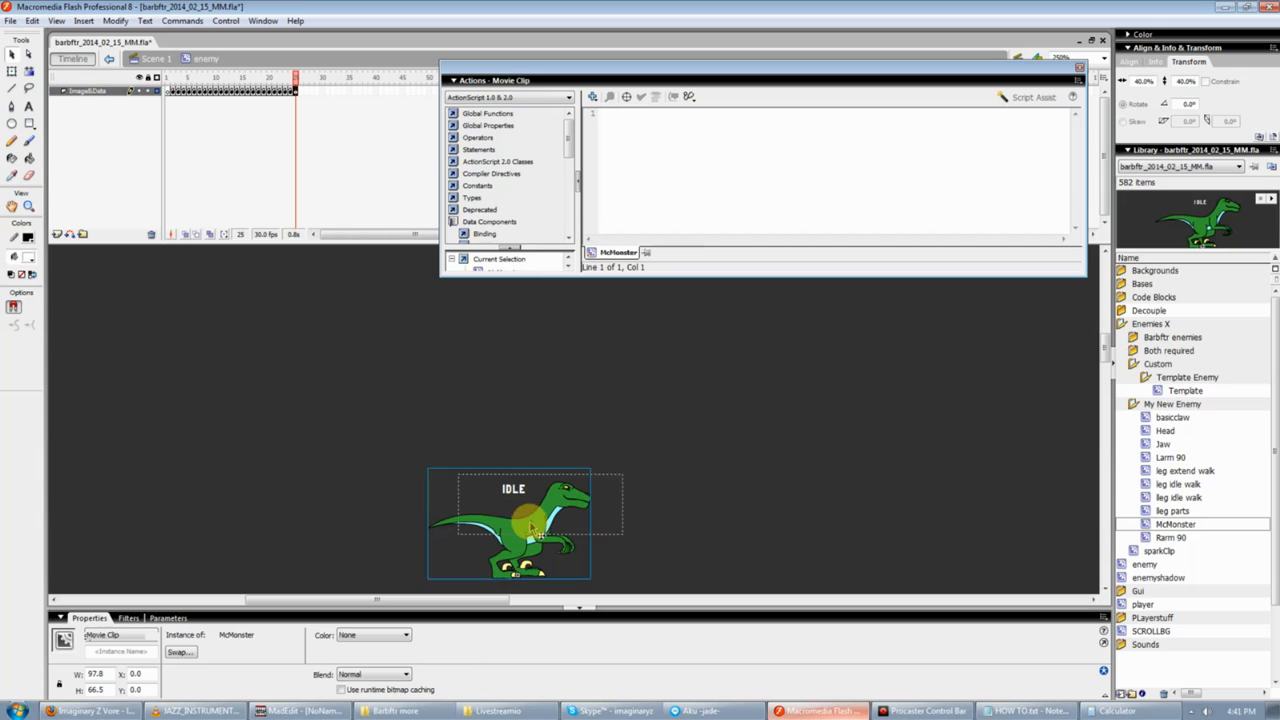
double_click(523, 491)
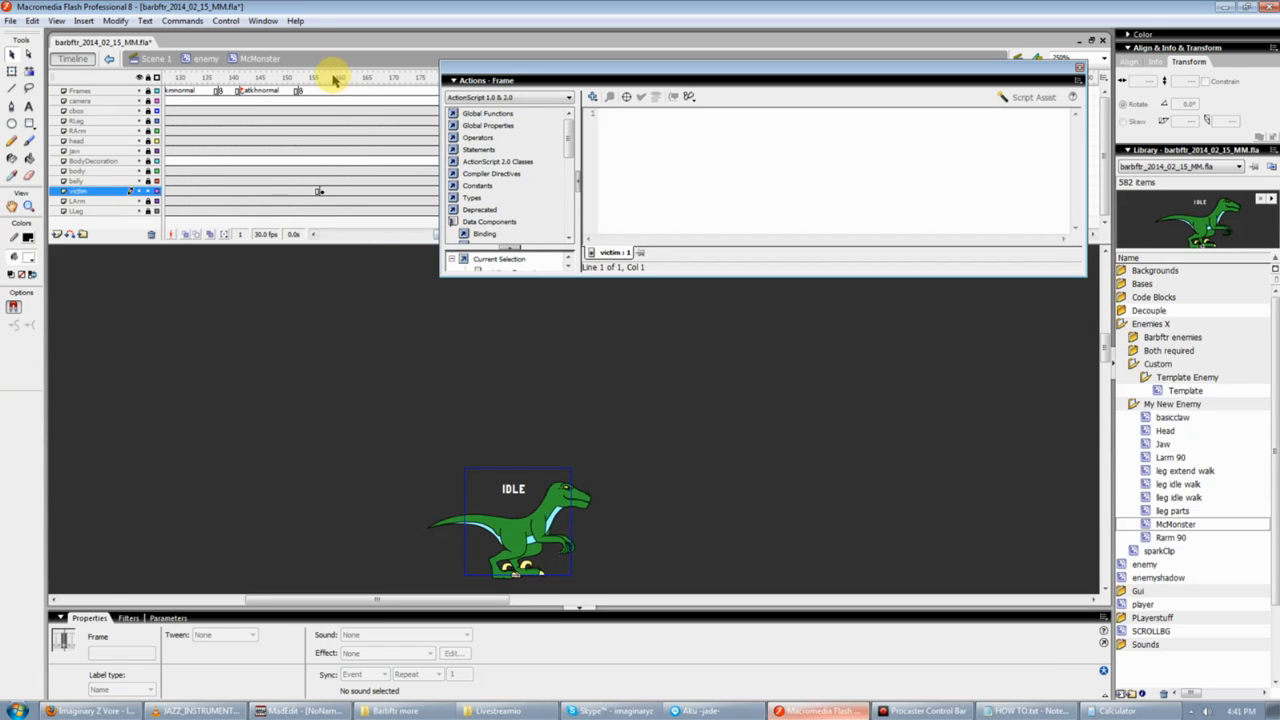
left_click(334, 77)
left_click(751, 436)
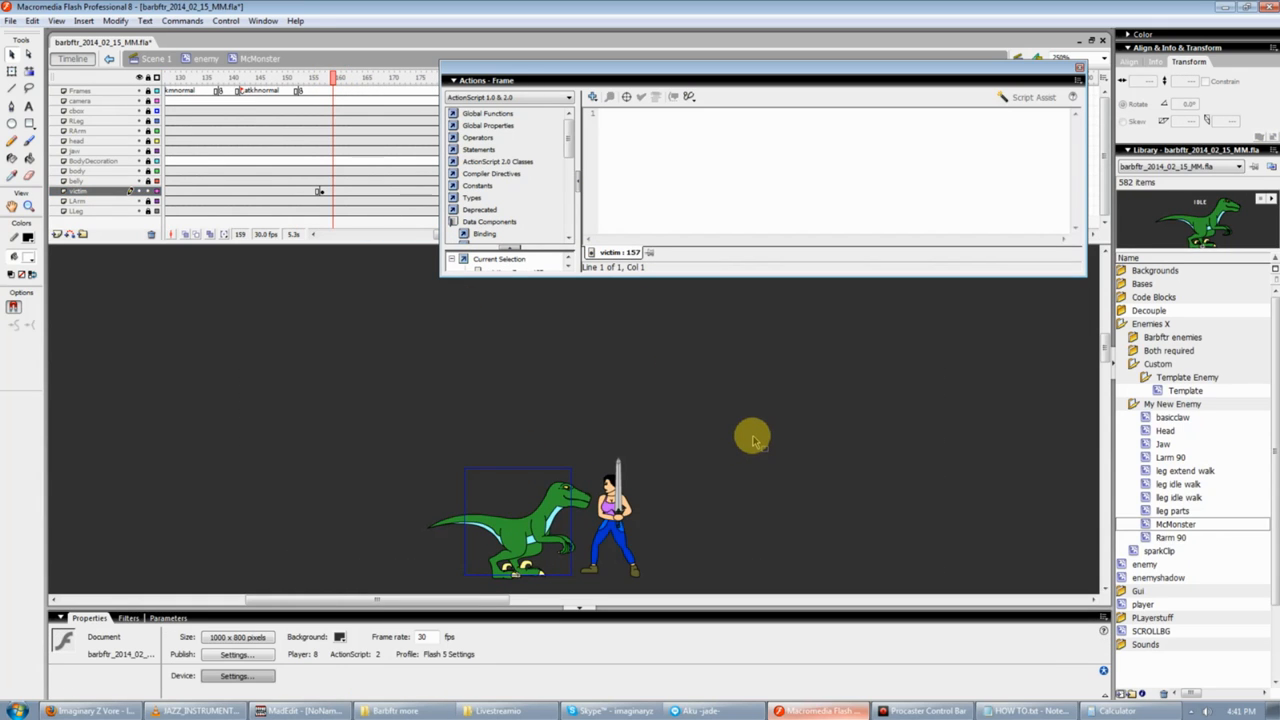
left_click(619, 488)
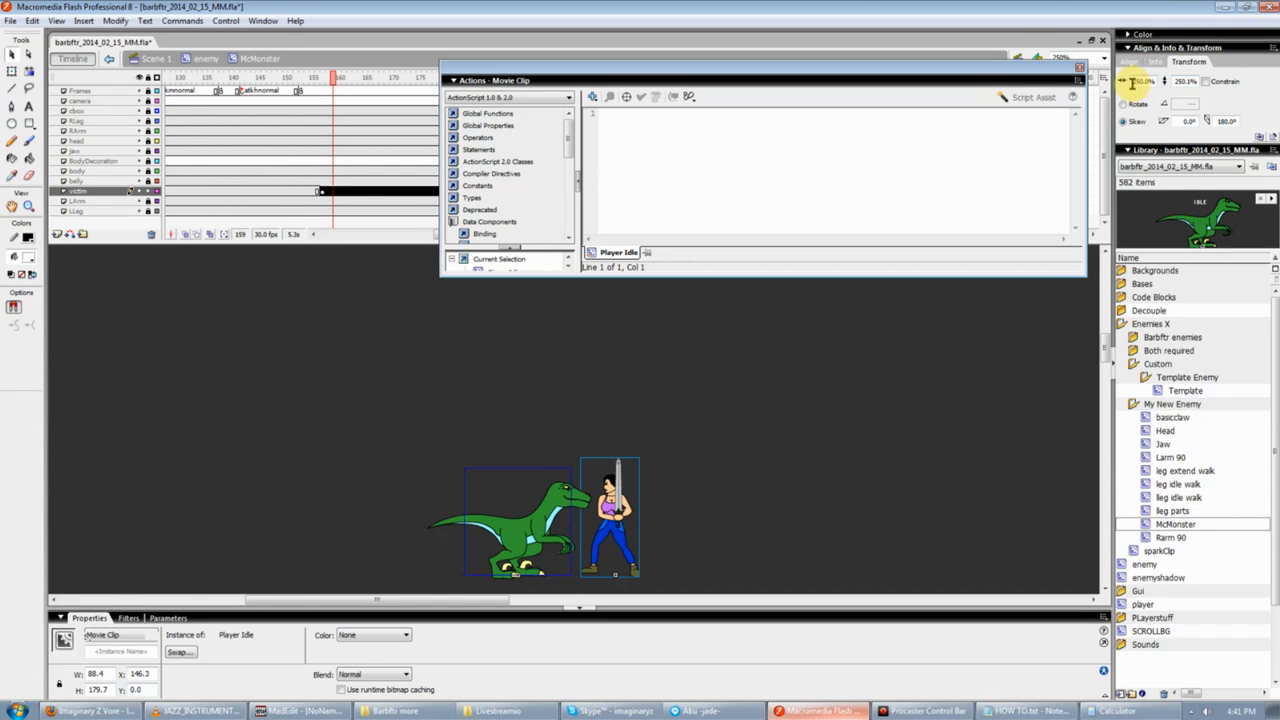
left_click(725, 490)
left_click(605, 505)
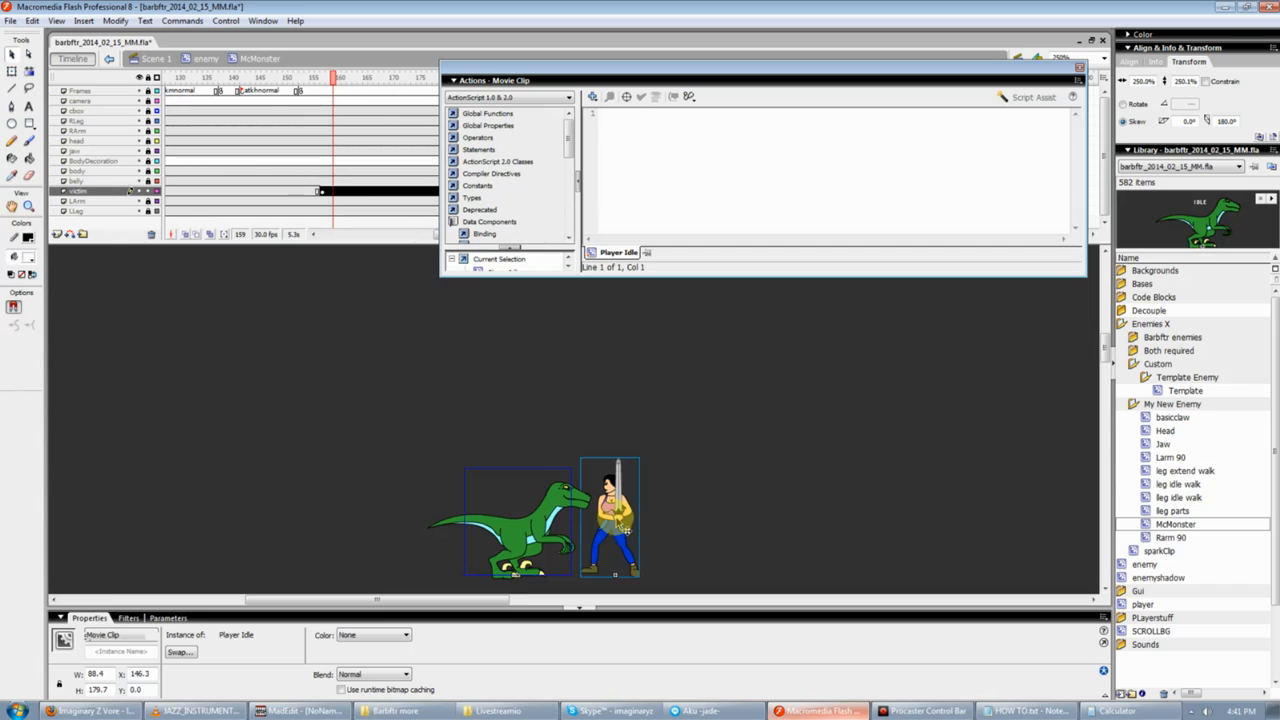
Return to the enemy symbol and give the McMonster instance the instance name "enemy".
double_click(715, 451)
left_click(594, 463)
left_click(550, 517)
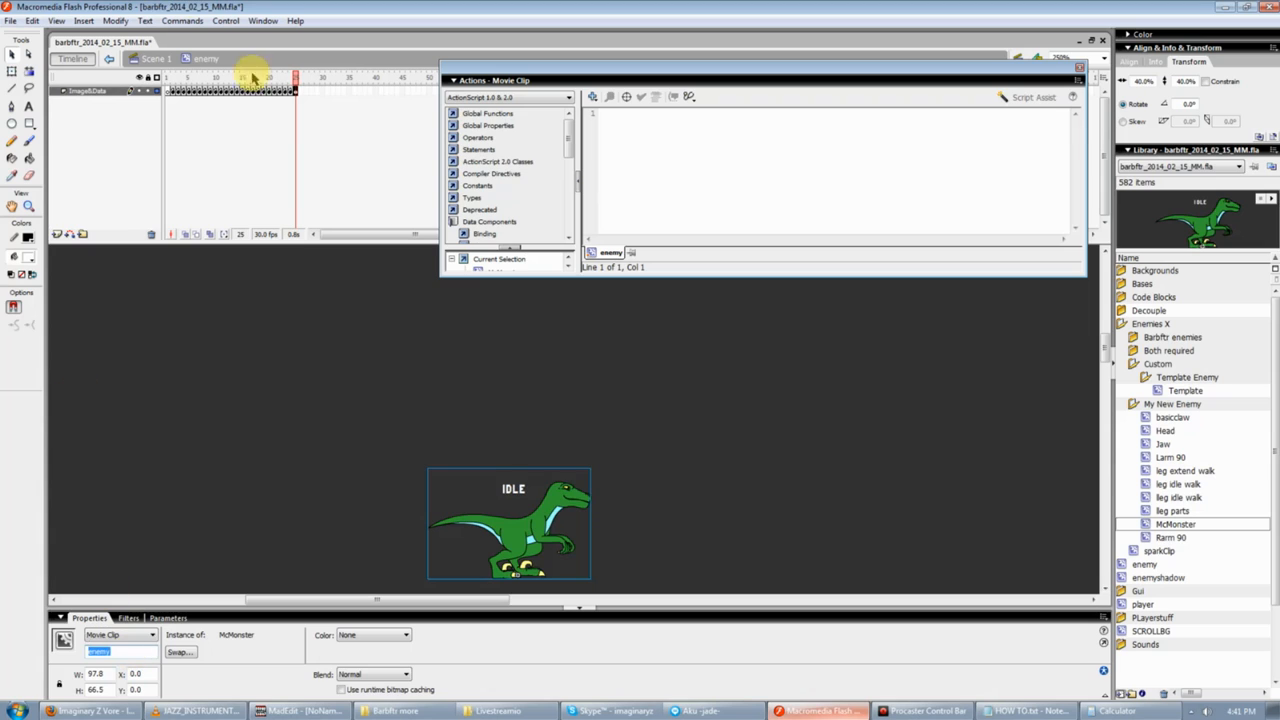
Check the instance name of the enemy on frame 22 against the McMonster instance on frame 25.
left_click(280, 88)
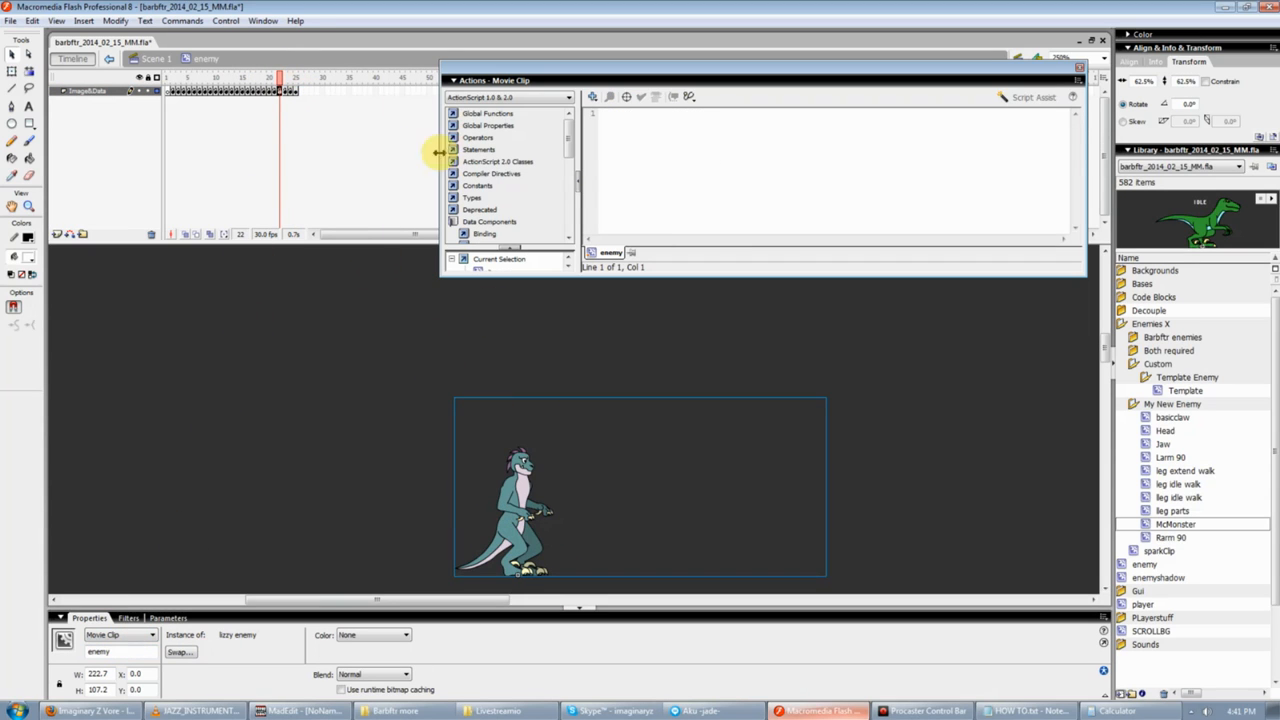
left_click(297, 84)
left_click(528, 509)
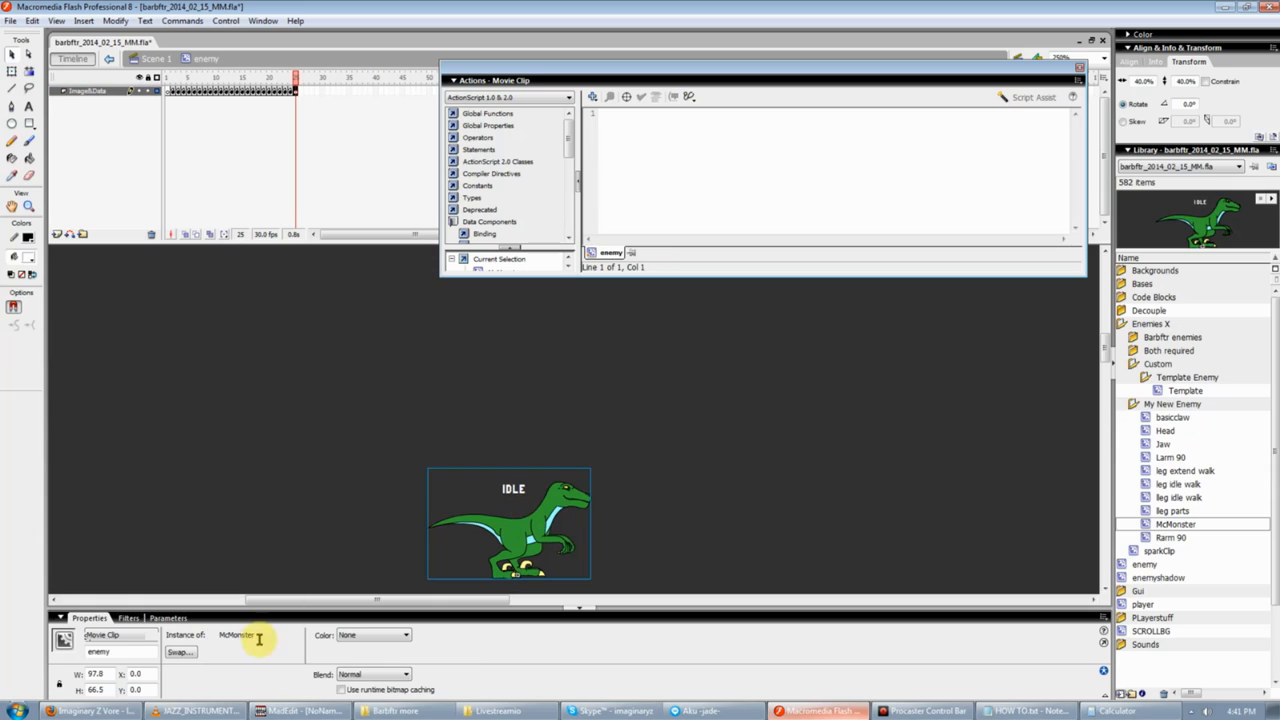
left_click(343, 523)
left_click(501, 533)
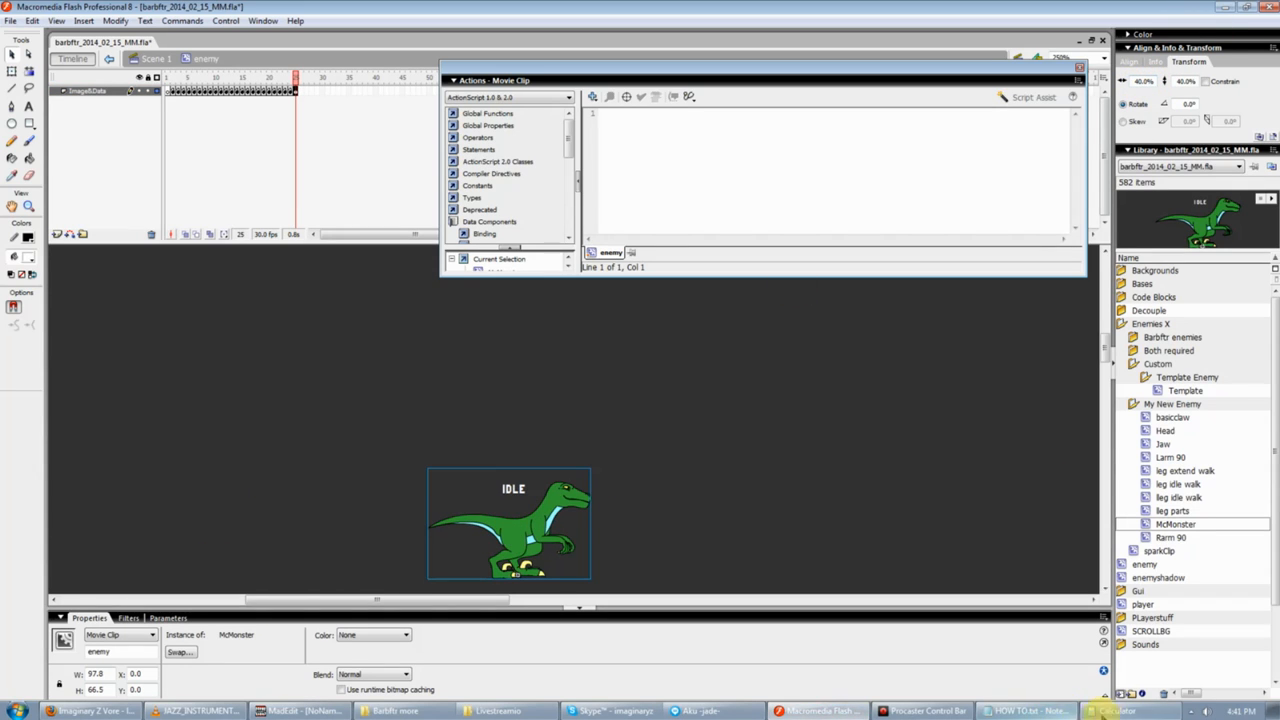
Recalculate the McMonster's scale percentage in Calculator, close it, and reselect the monster on frame 25.
left_click(1118, 711)
left_click(898, 425)
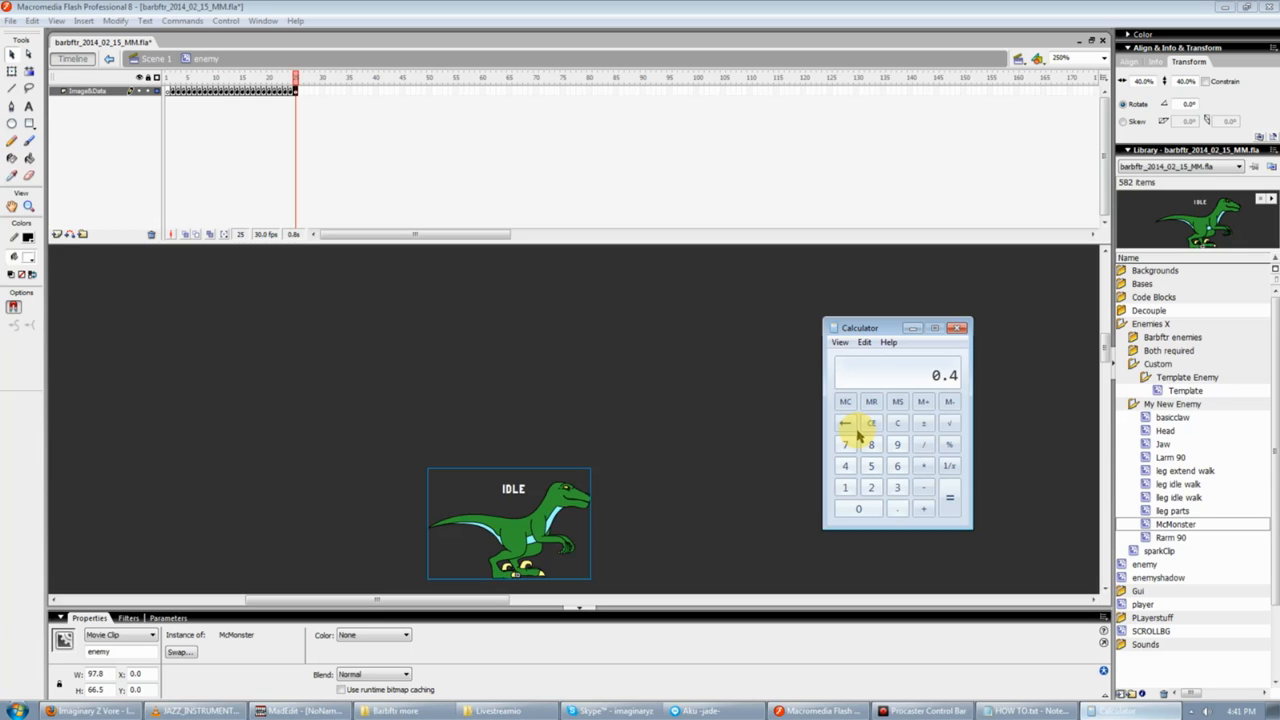
type("00")
key("Return")
left_click(958, 329)
left_click(720, 378)
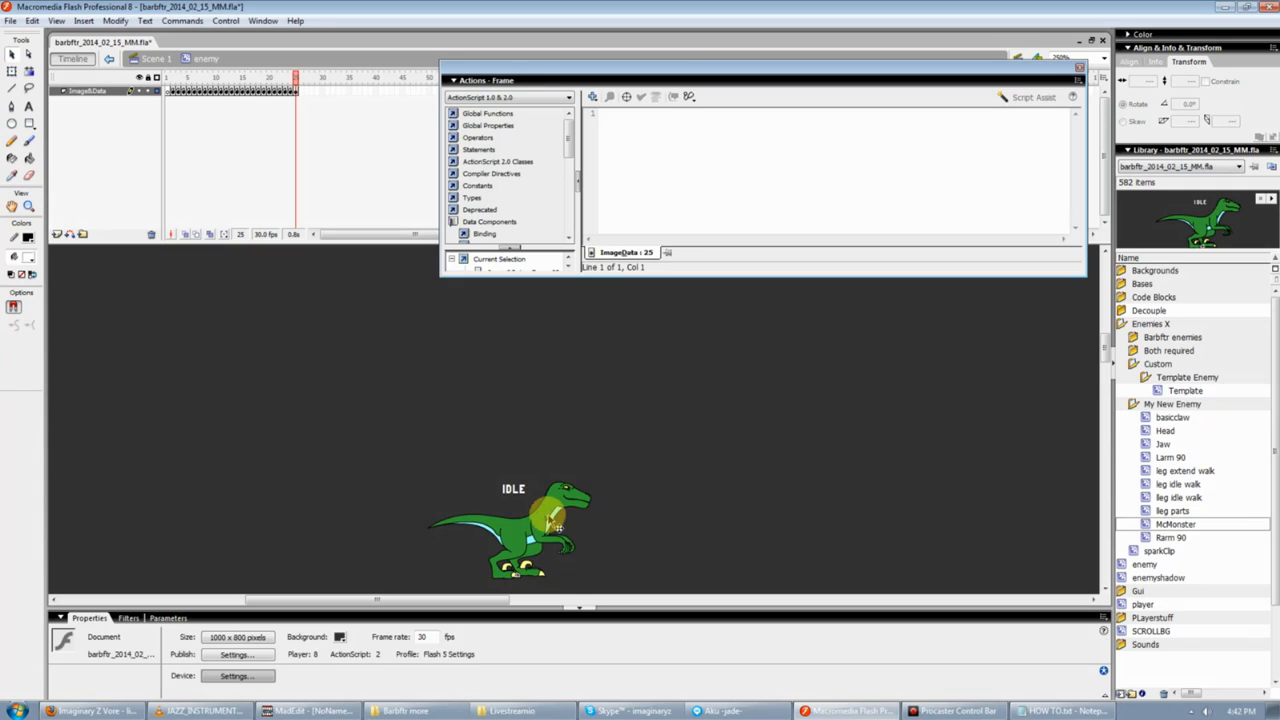
left_click(543, 517)
Enlarge the Actions window and copy the entire Gator script from frame 23 of the enemy symbol.
left_click(294, 91)
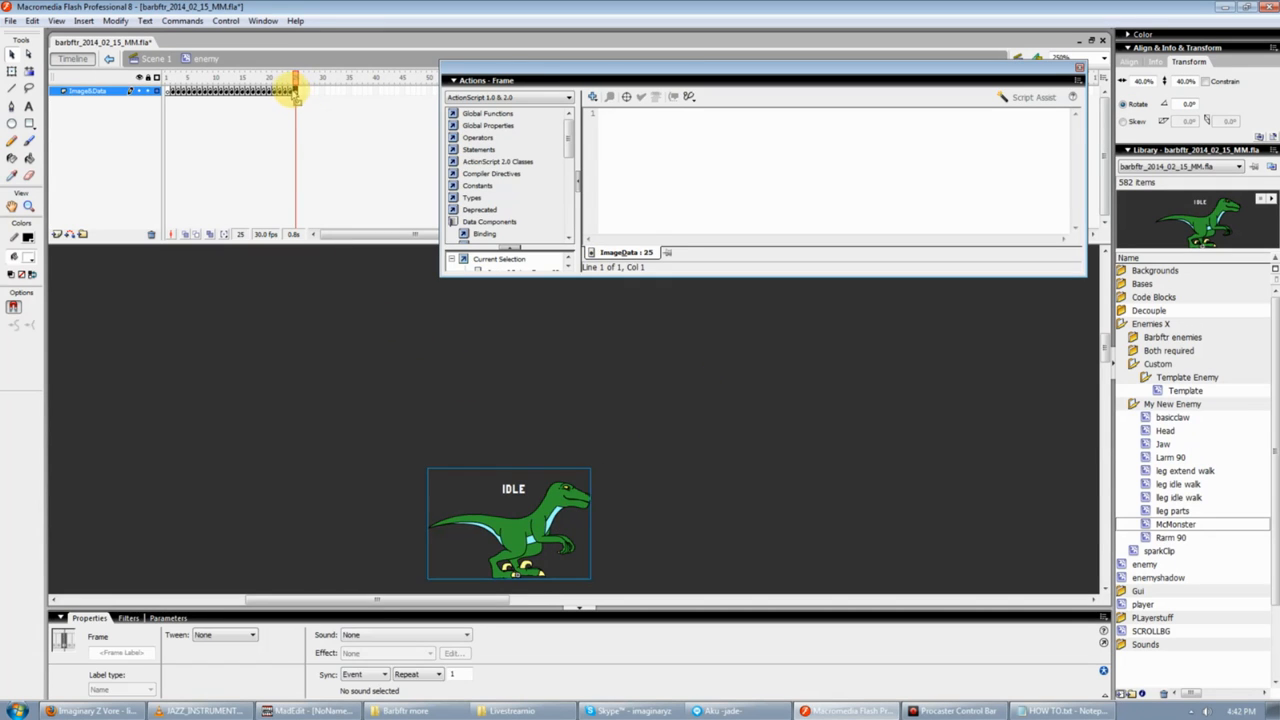
left_click(287, 92)
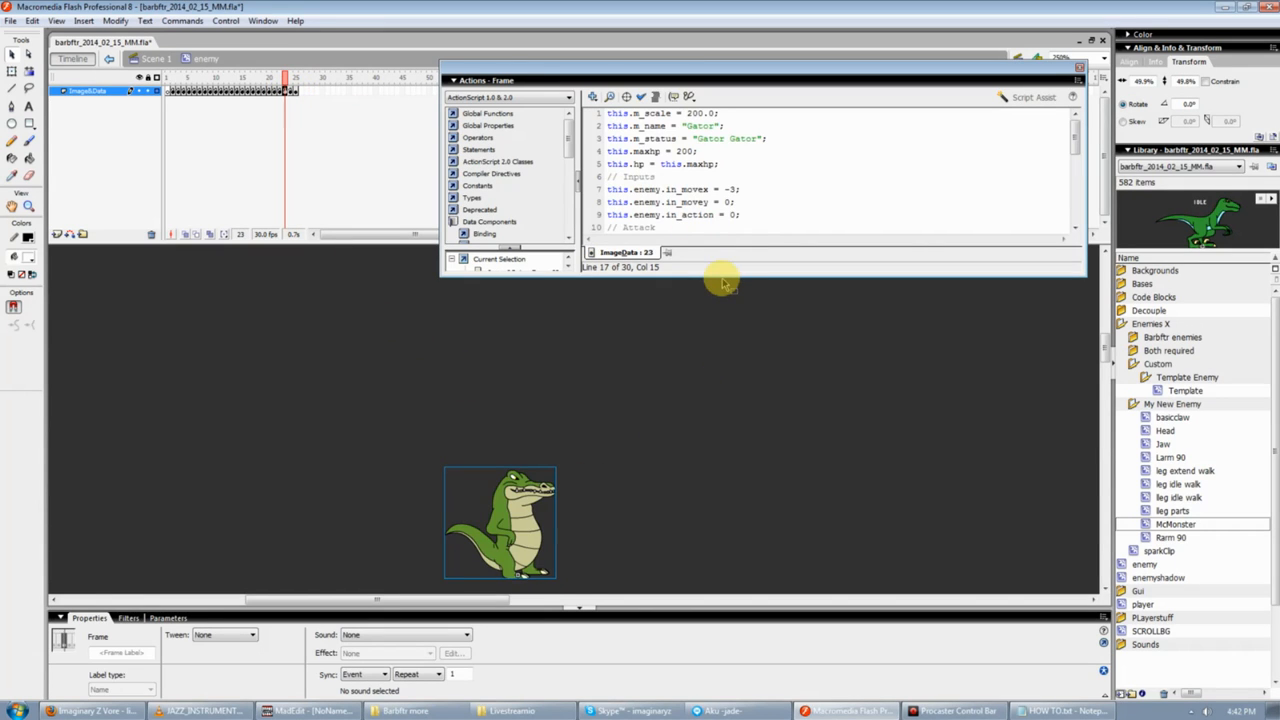
left_click_drag(723, 278, 765, 530)
left_click(802, 483)
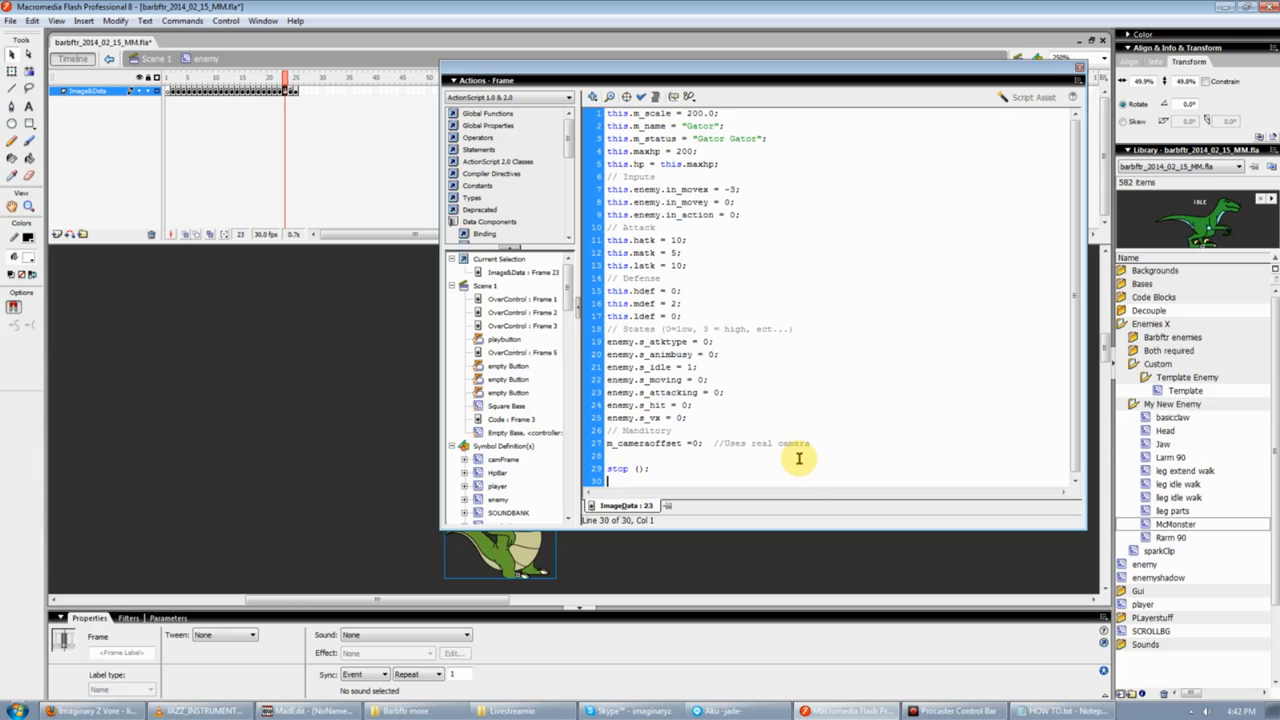
key("ctrl+a")
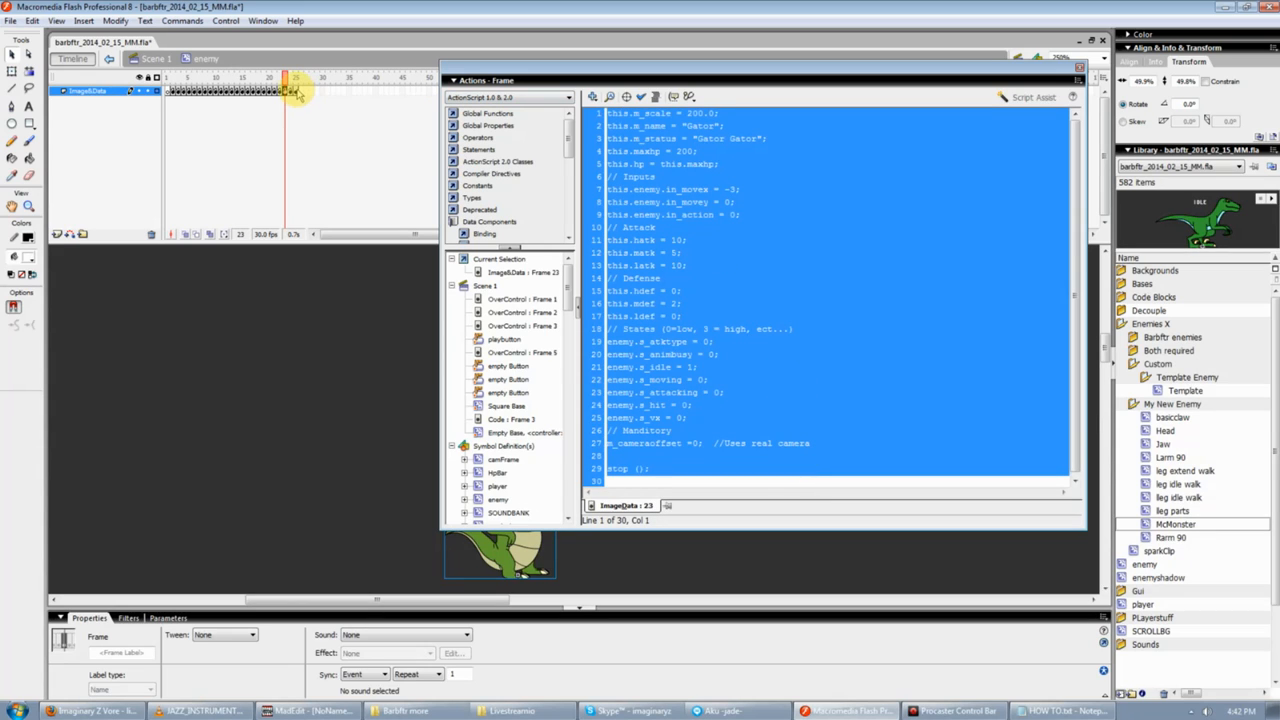
right_click(612, 133)
left_click(632, 198)
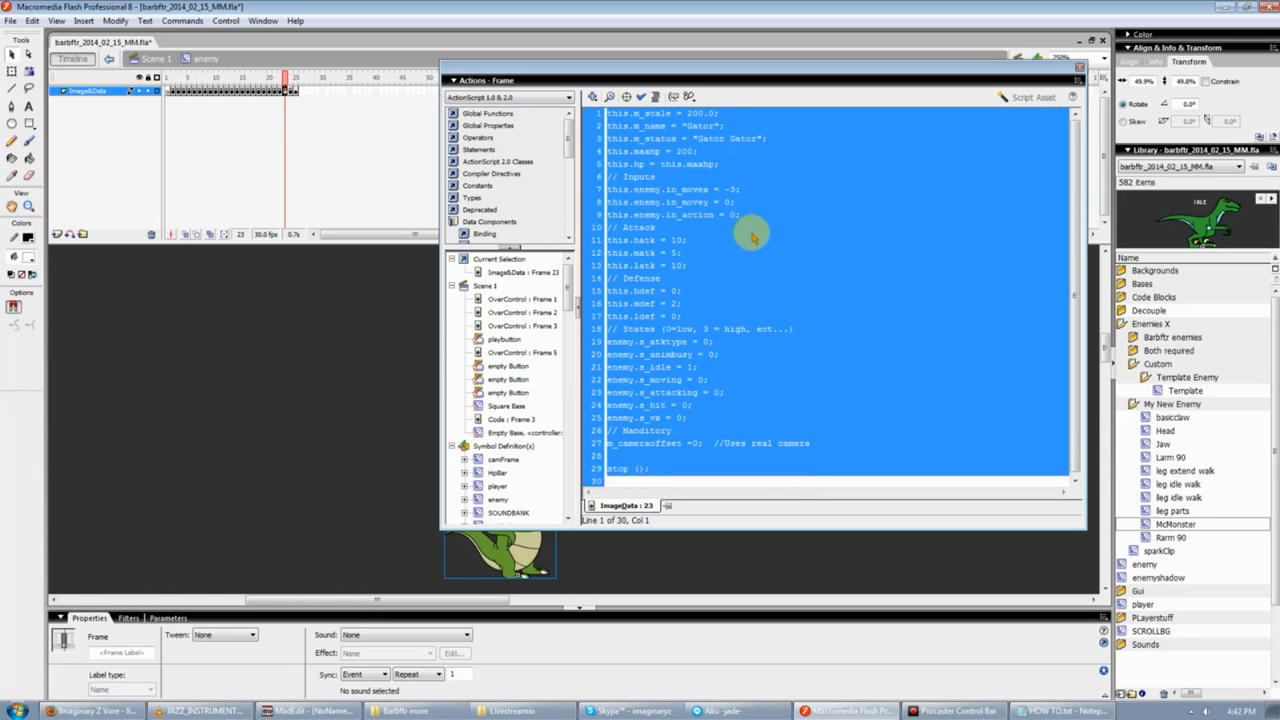
Paste the copied Gator script into frame 25, moving the Actions window clear of the timeline.
left_click(296, 88)
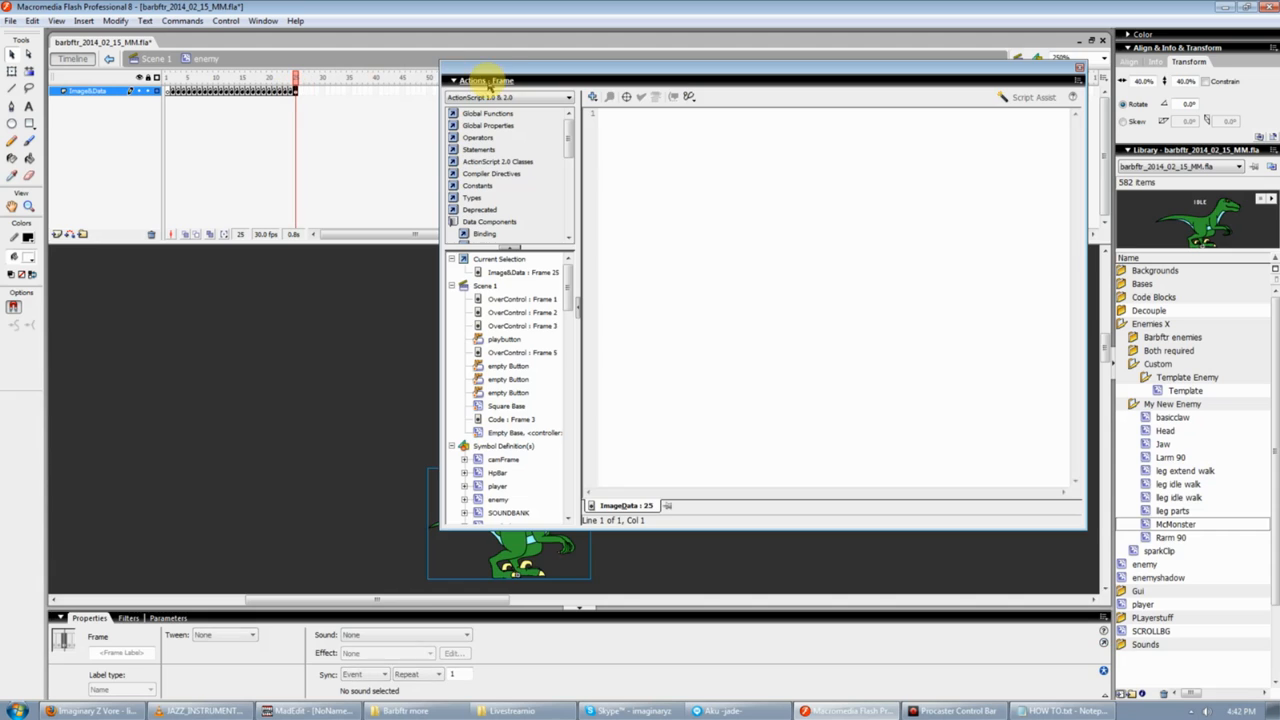
left_click_drag(490, 83, 580, 47)
left_click(777, 206)
key("ctrl+v")
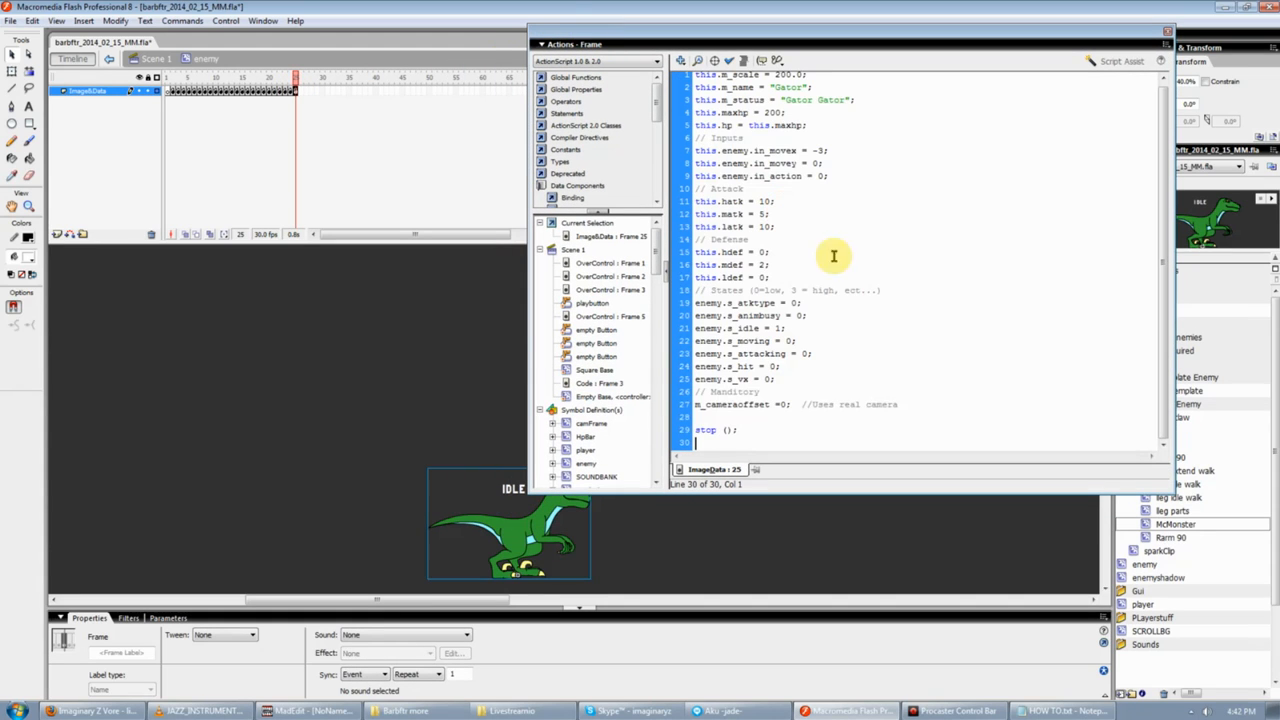
right_click(848, 199)
left_click(923, 151)
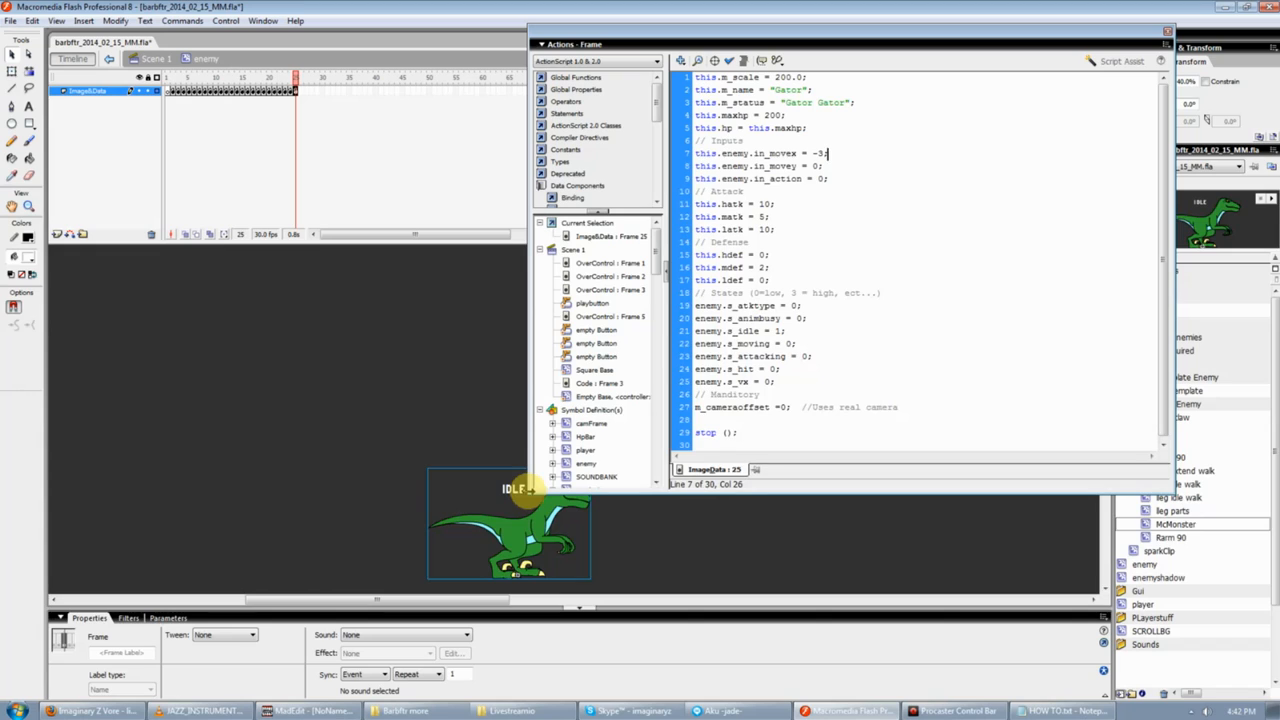
Shorten the Actions window and set frame 25's m_scale to 250.0, m_name to "Raptor" and m_status to "Silly Dino".
left_click_drag(520, 488, 526, 457)
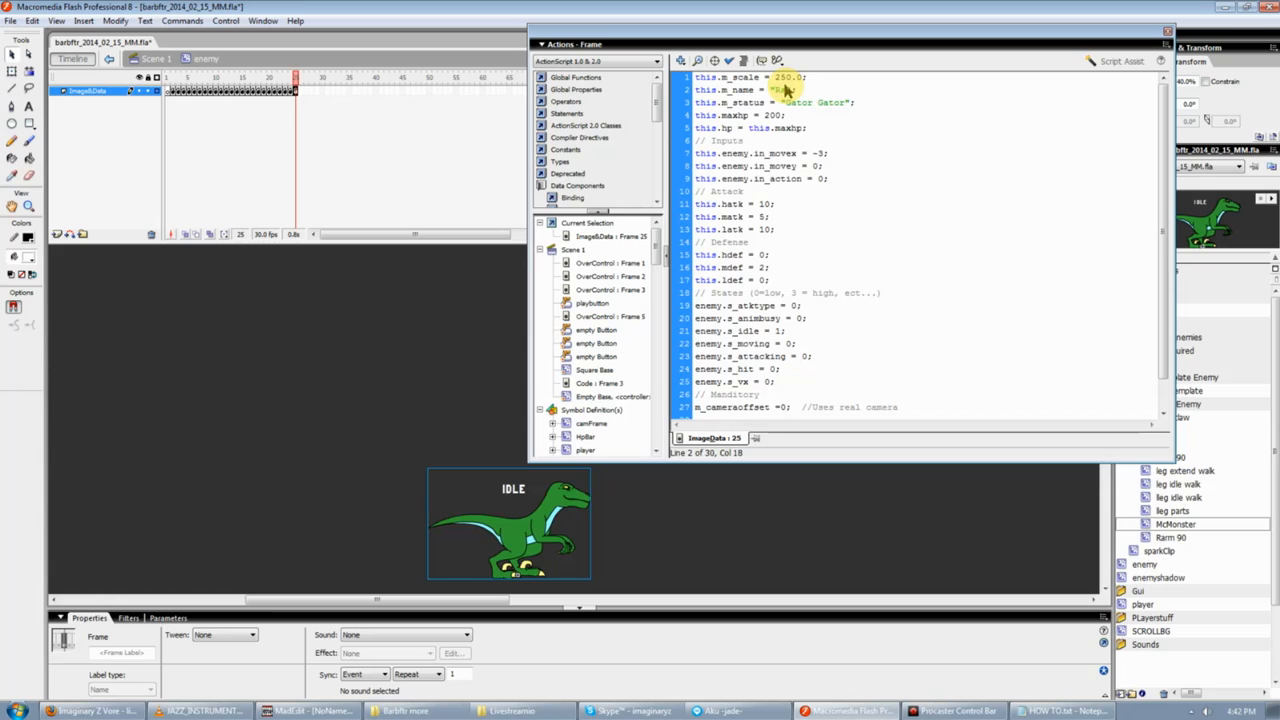
double_click(800, 103)
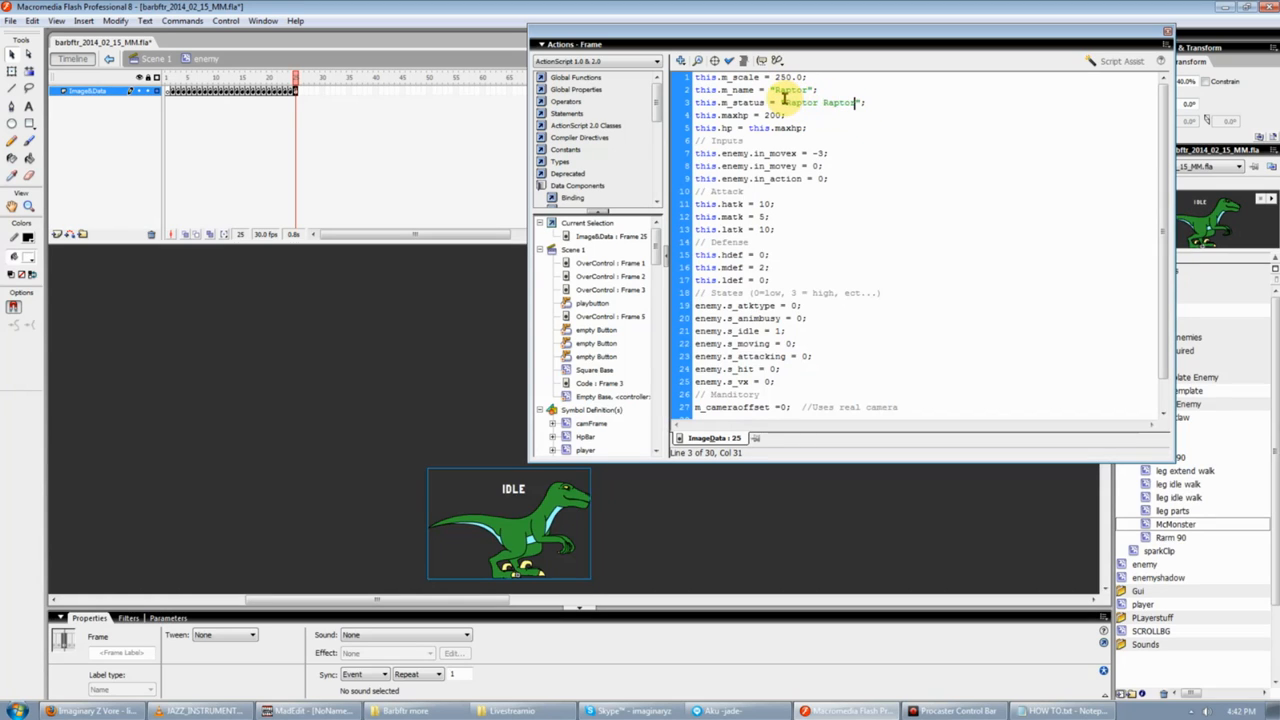
left_click_drag(786, 103, 857, 103)
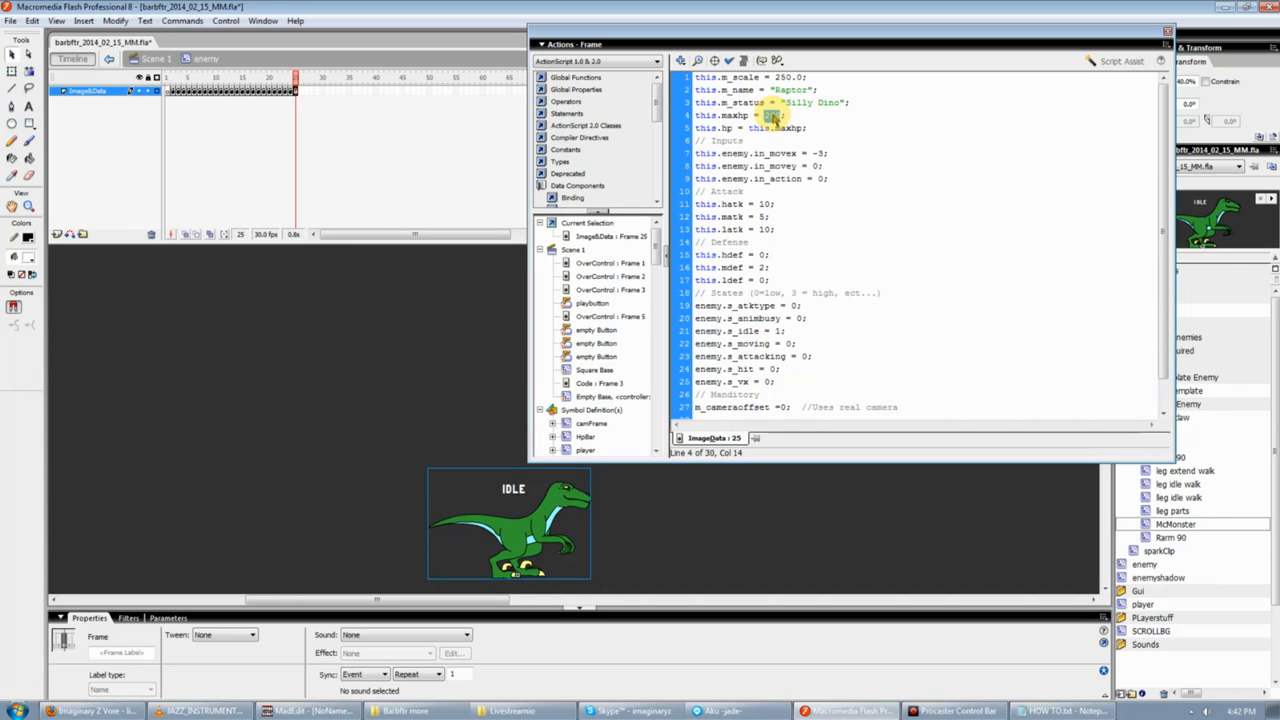
Set maxhp to 457 and enemy.in_movex to 0 in frame 25's script.
type("57;")
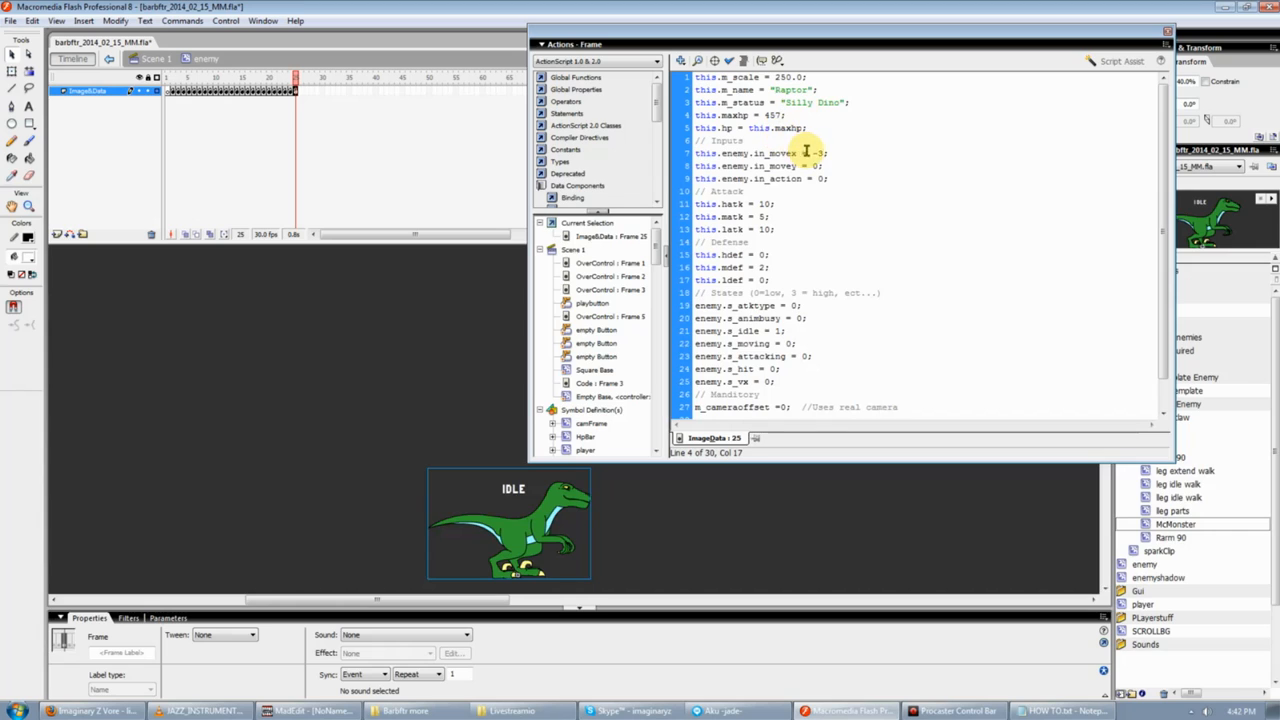
left_click(814, 124)
left_click(829, 150)
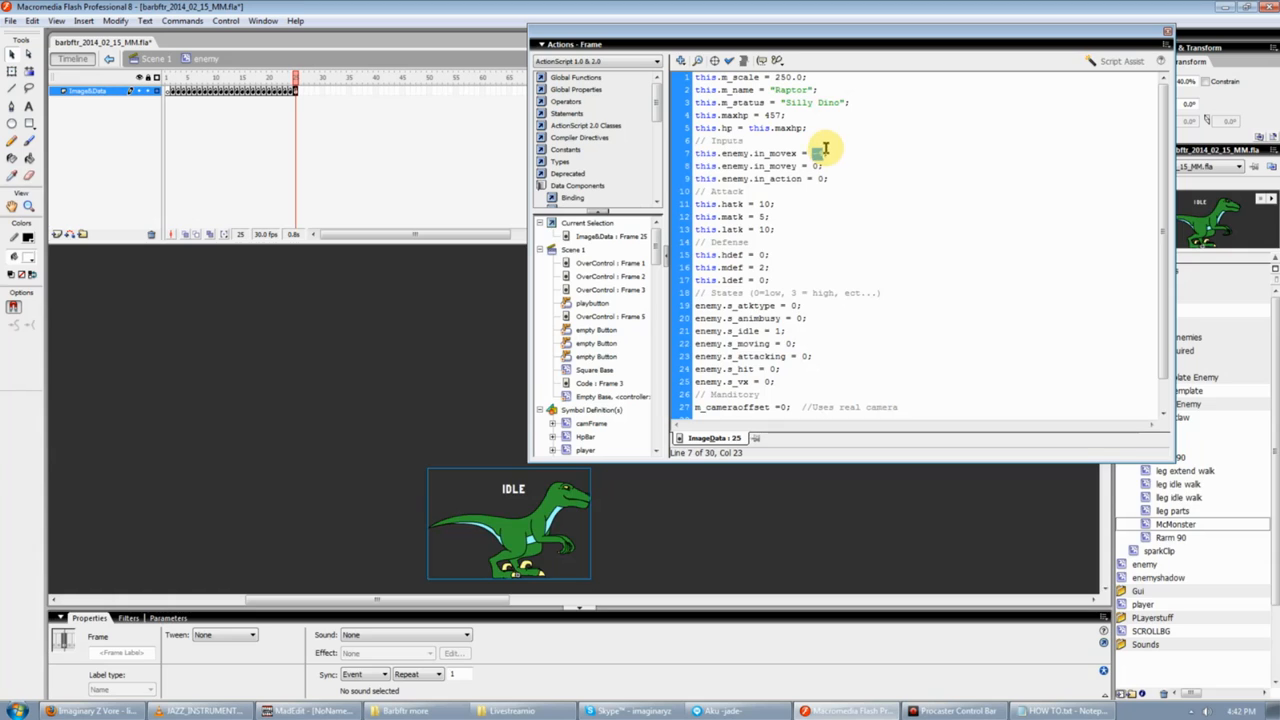
Set hatk to 6, matk to 7 and latk to 6, and the defense values mdef to 1 and ldef to 2.
double_click(763, 204)
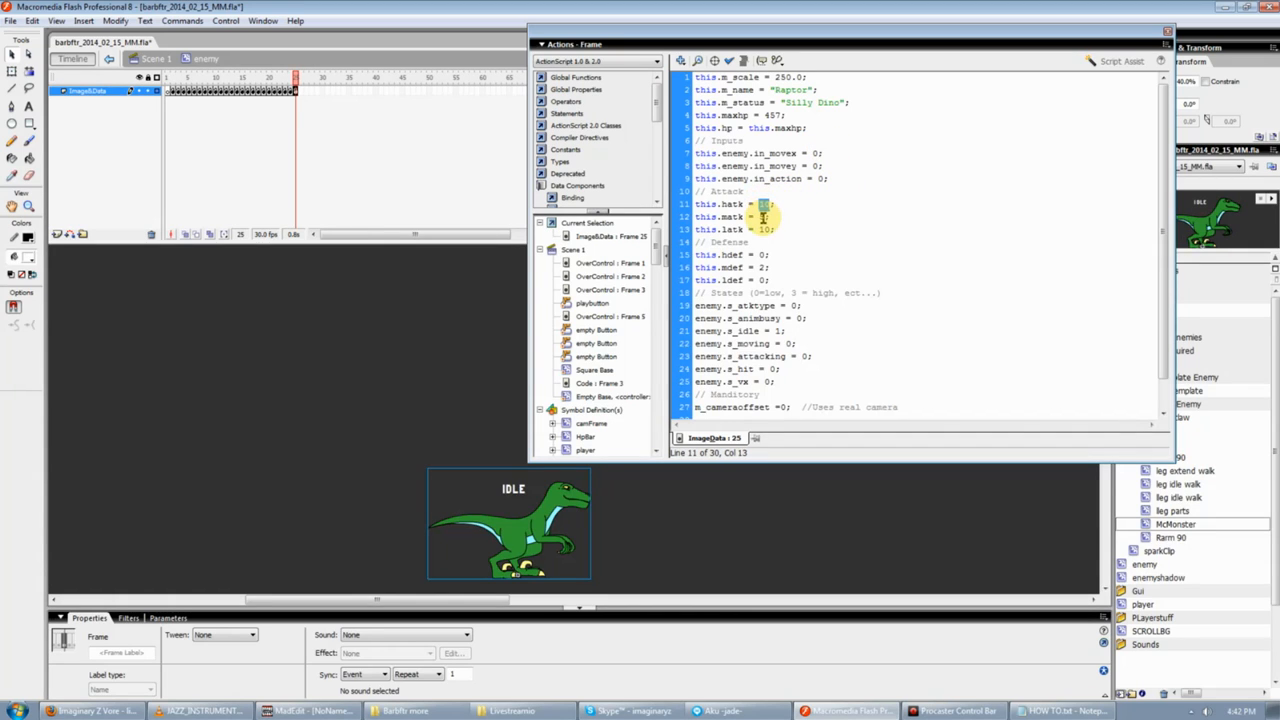
type("0")
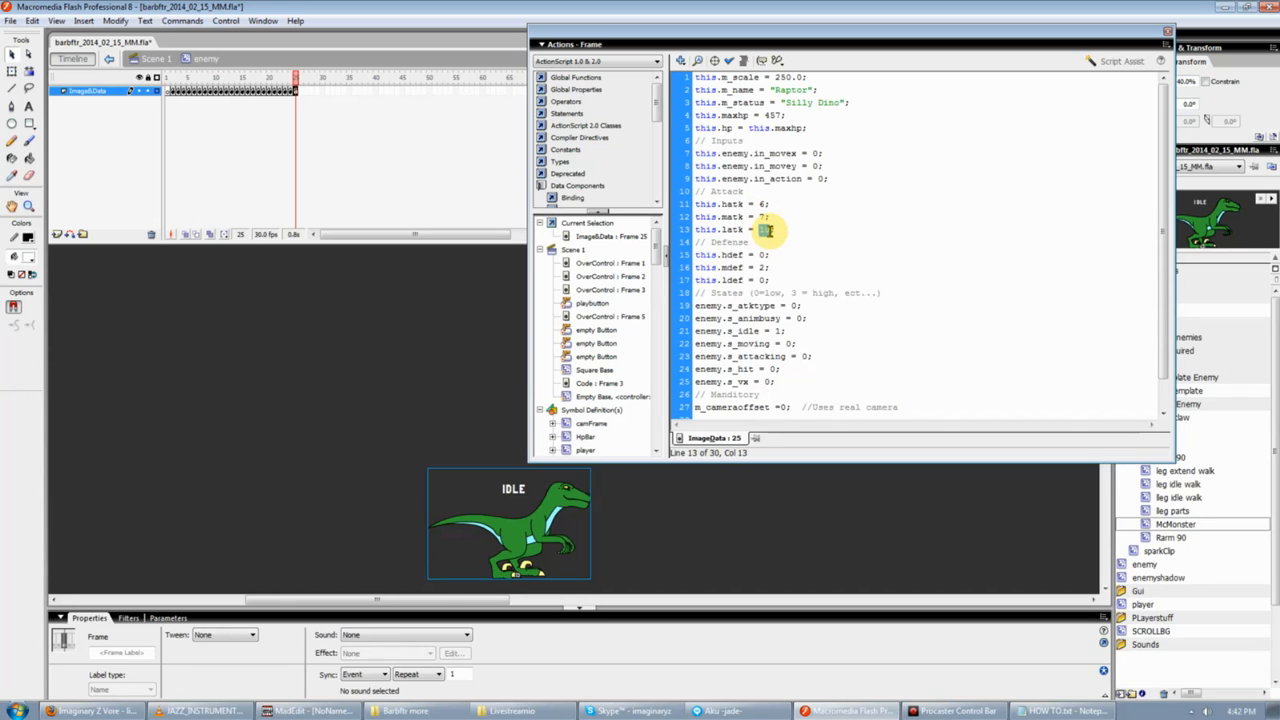
double_click(763, 255)
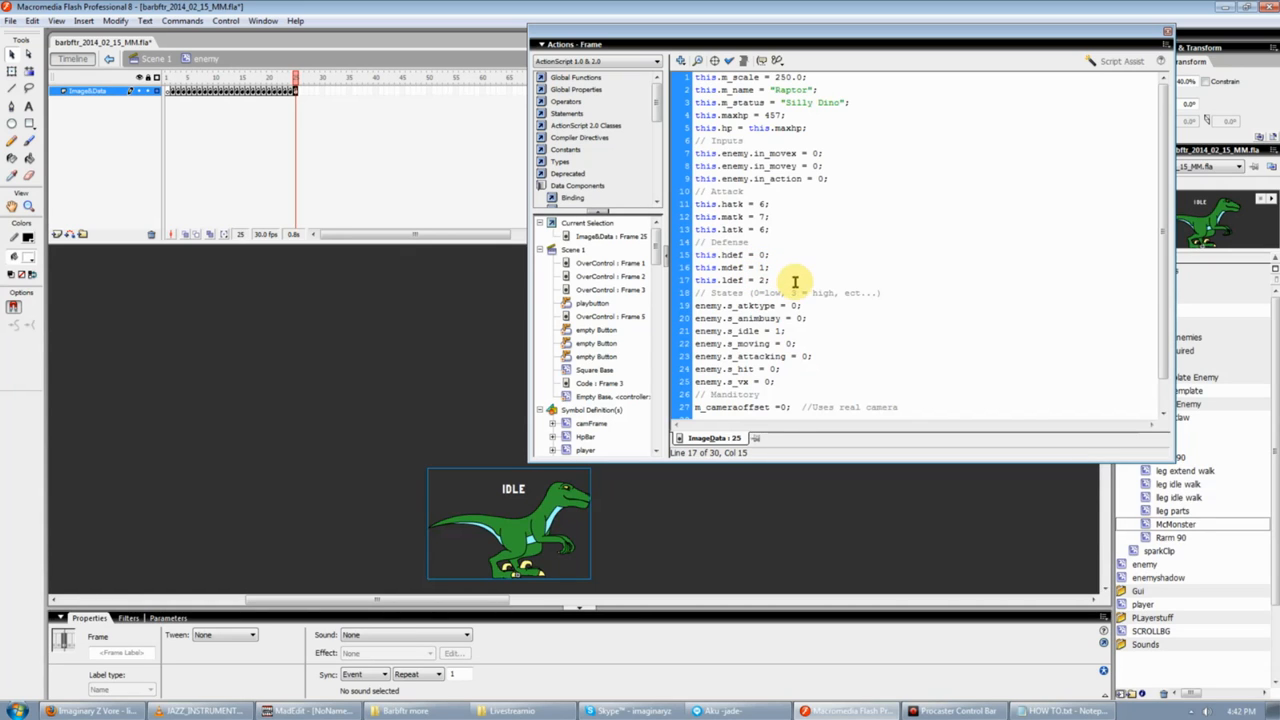
Review frame 25's whole script, including the state variables, the mandatory camera offset and the closing stop call.
scroll(812, 285, "down", 1)
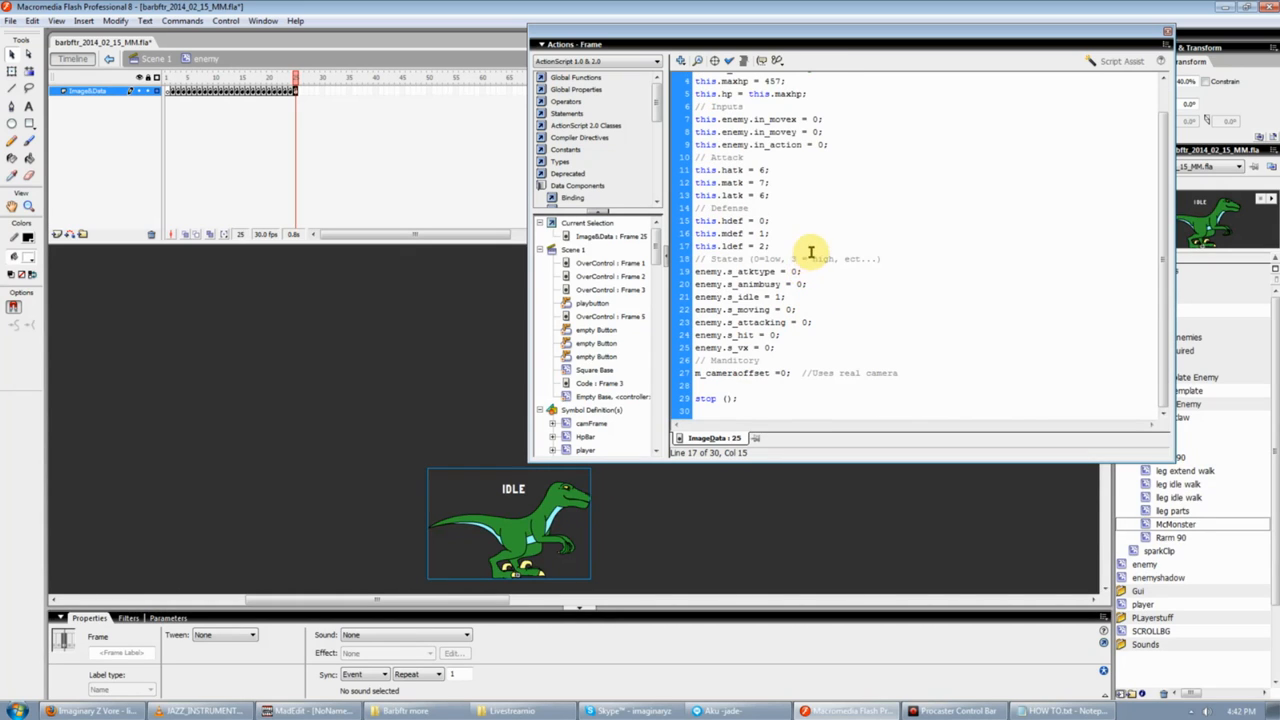
left_click_drag(812, 249, 786, 391)
left_click(777, 383)
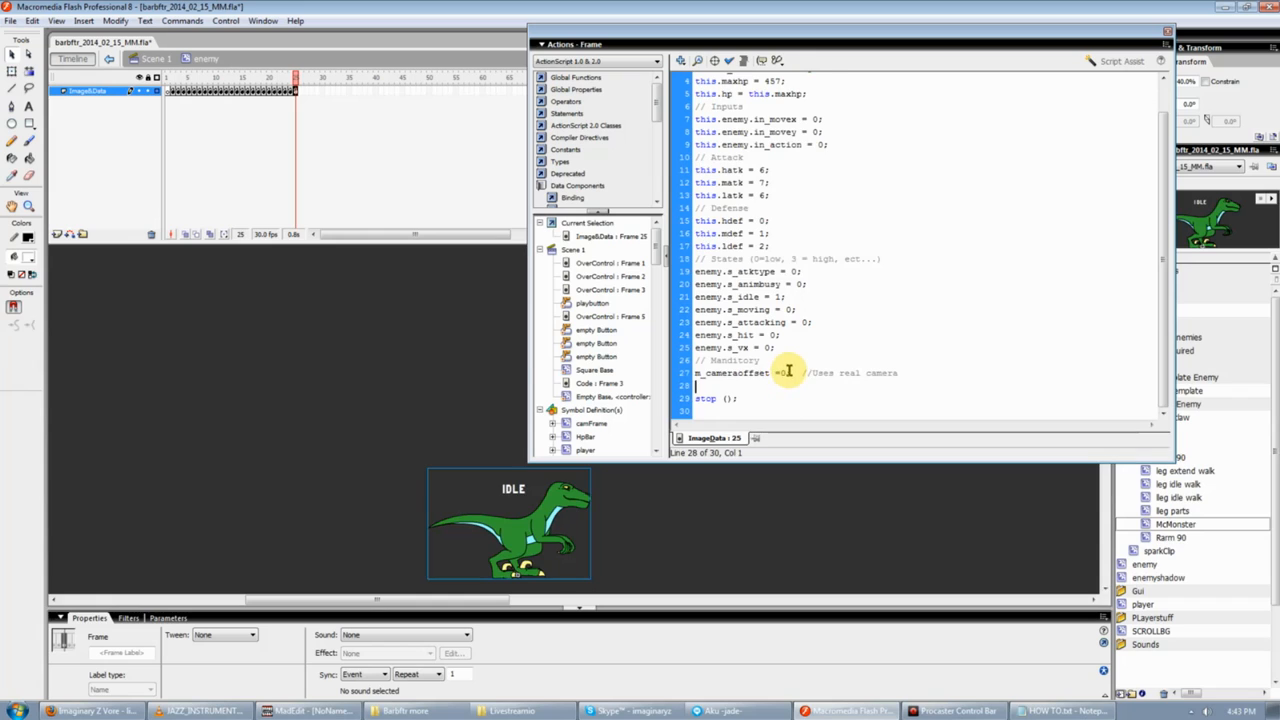
scroll(788, 370, "up", 1)
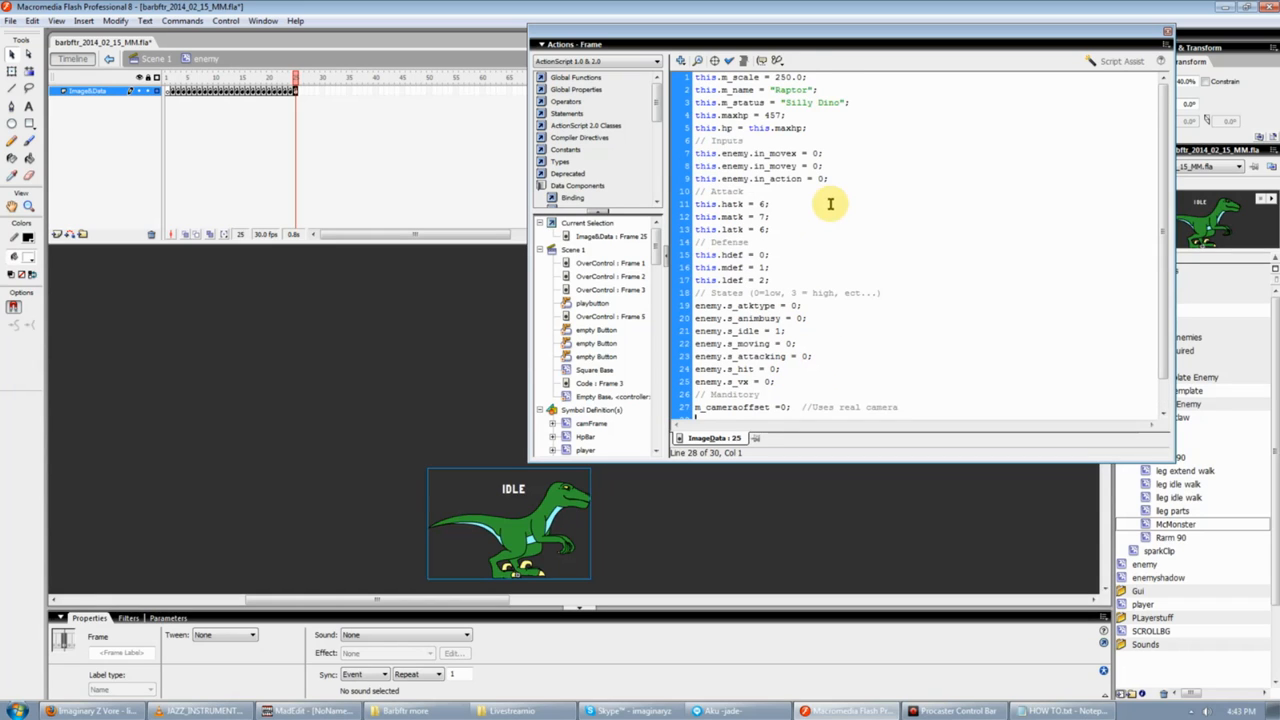
scroll(820, 405, "down", 1)
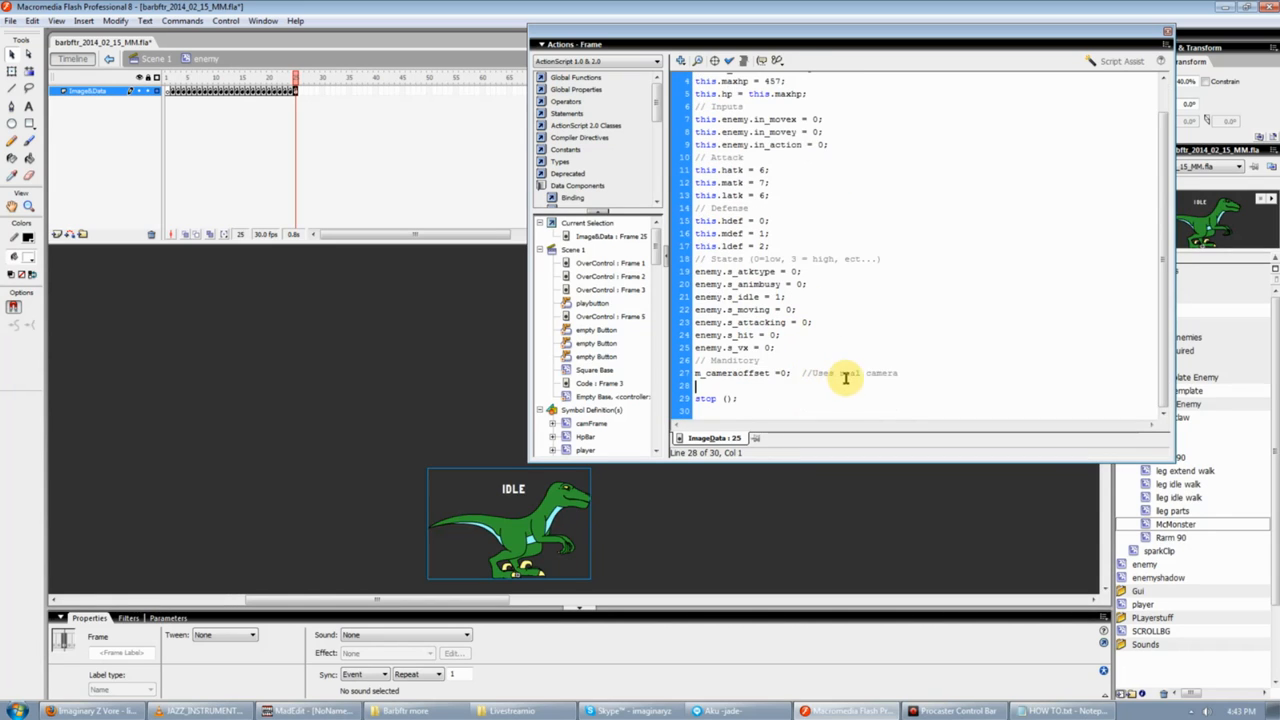
left_click(862, 338)
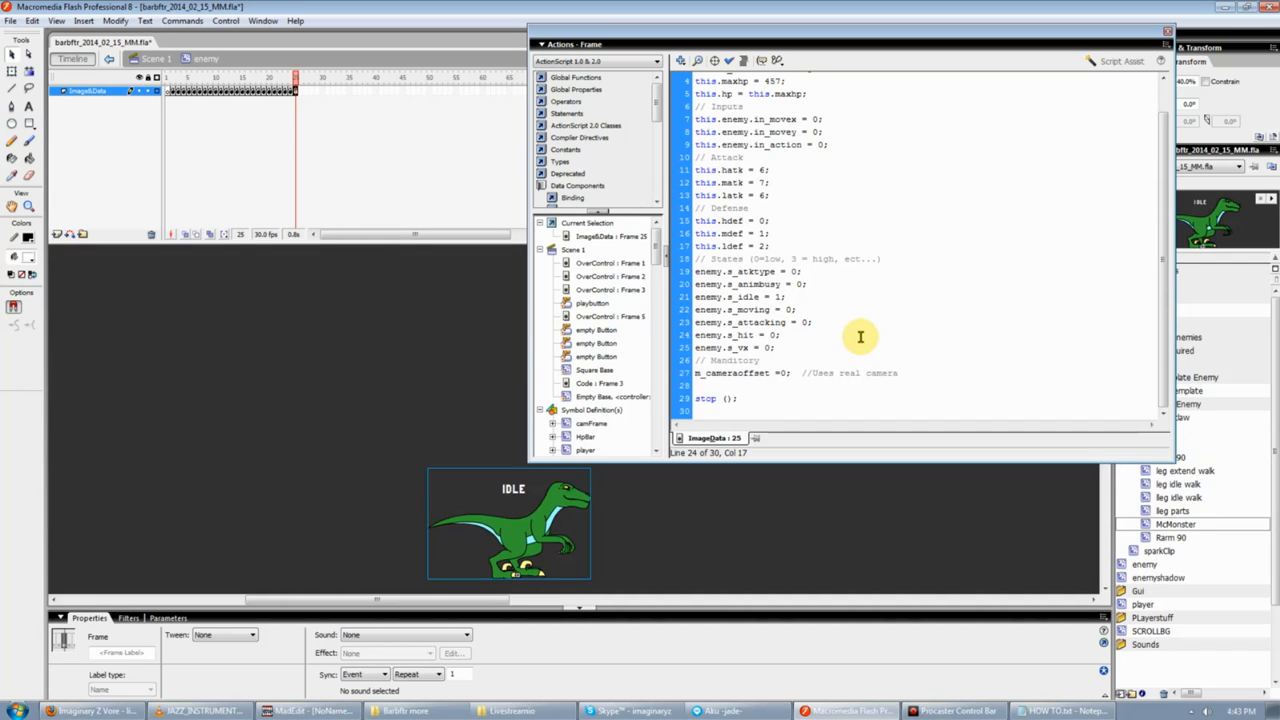
scroll(840, 300, "up", 1)
left_click(837, 317)
scroll(837, 317, "down", 1)
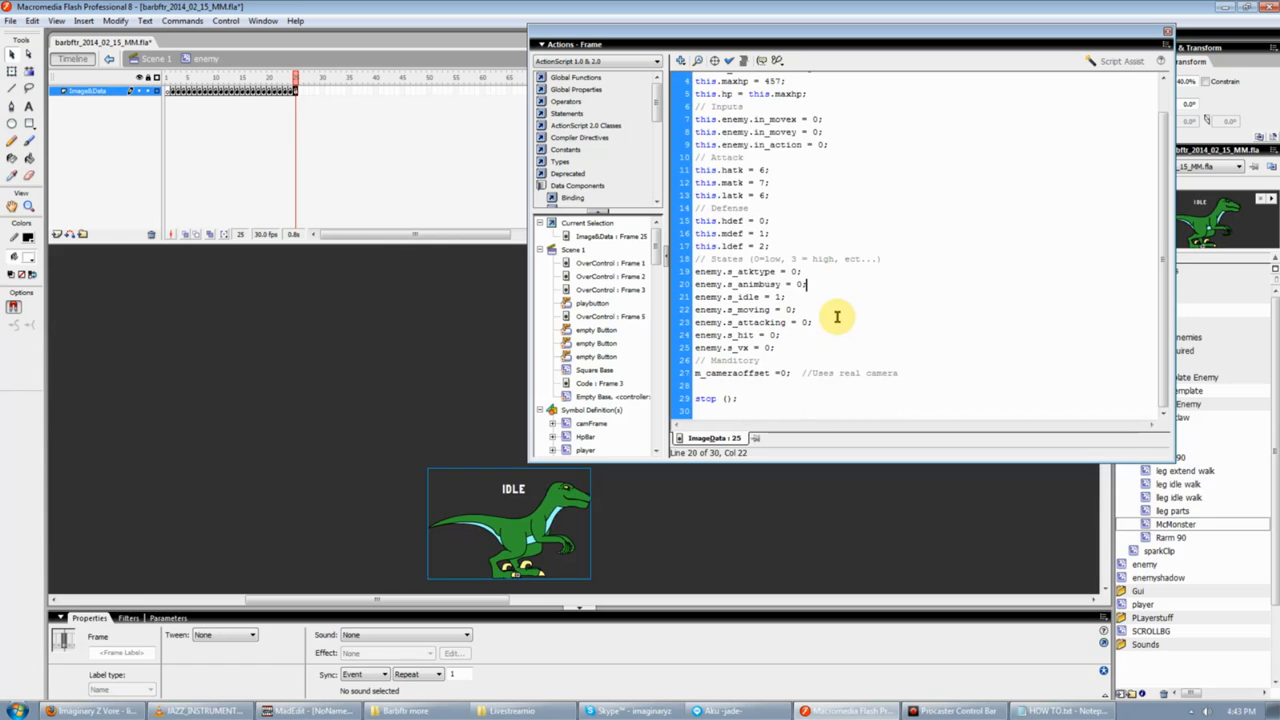
scroll(848, 357, "up", 1)
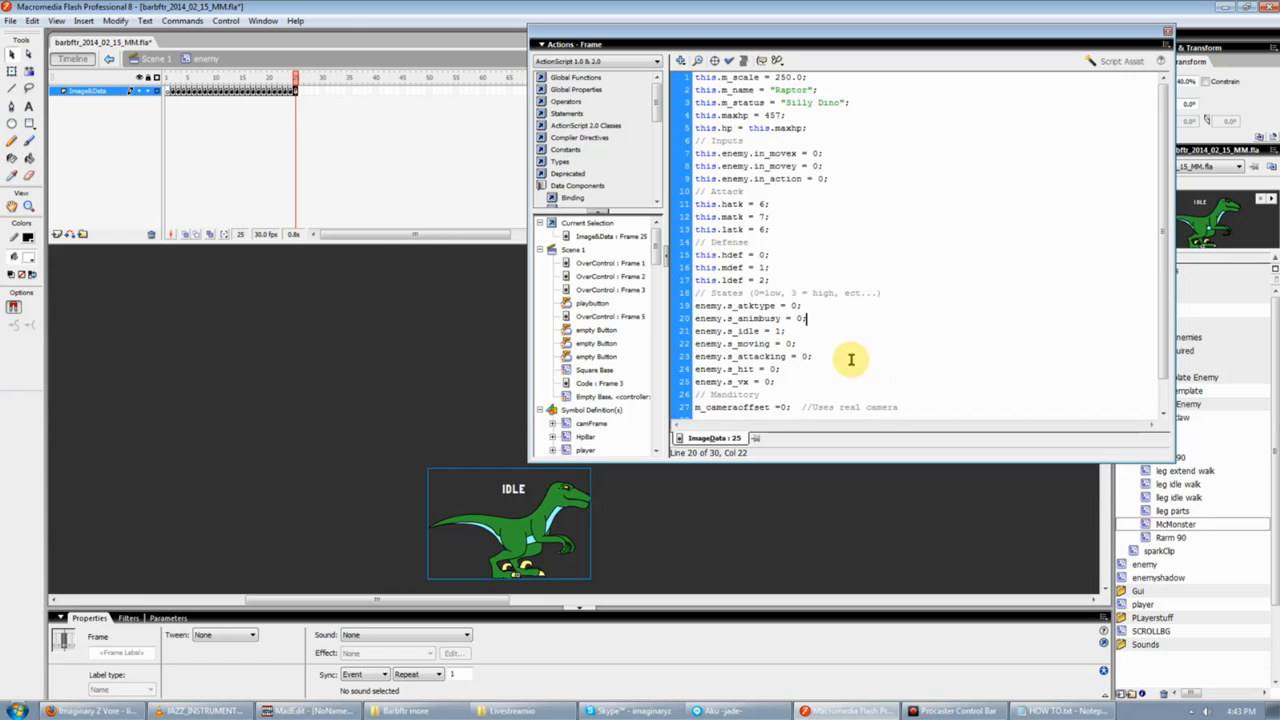
Select the McMonster on frame 25, narrow the Actions window to check the monster's transform scale, and deselect it.
left_click(290, 88)
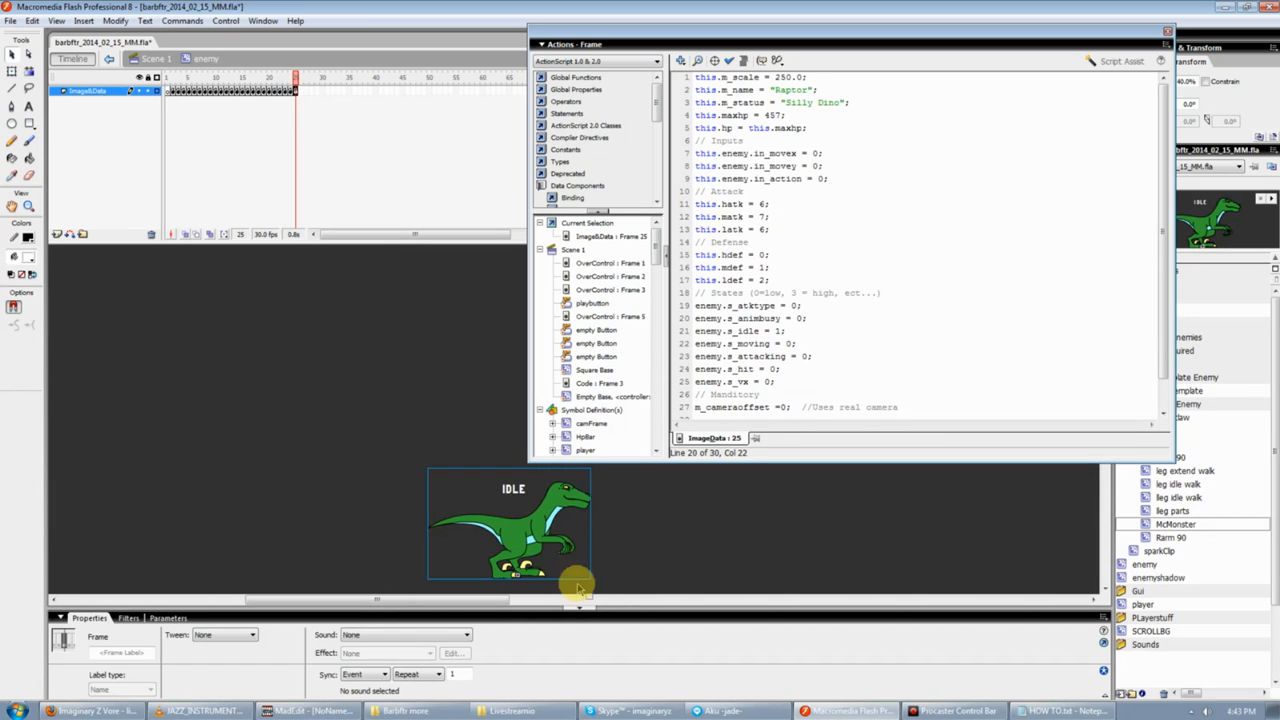
left_click(575, 540)
left_click(537, 526)
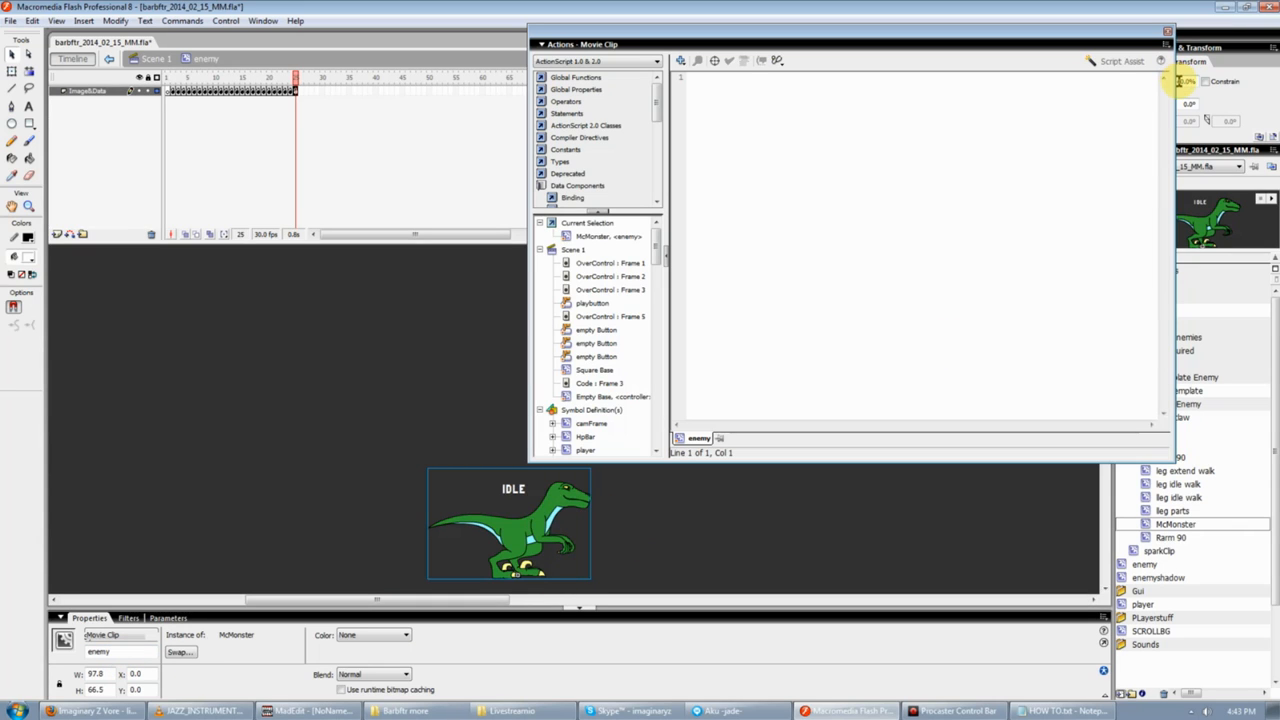
left_click_drag(1175, 85, 1084, 82)
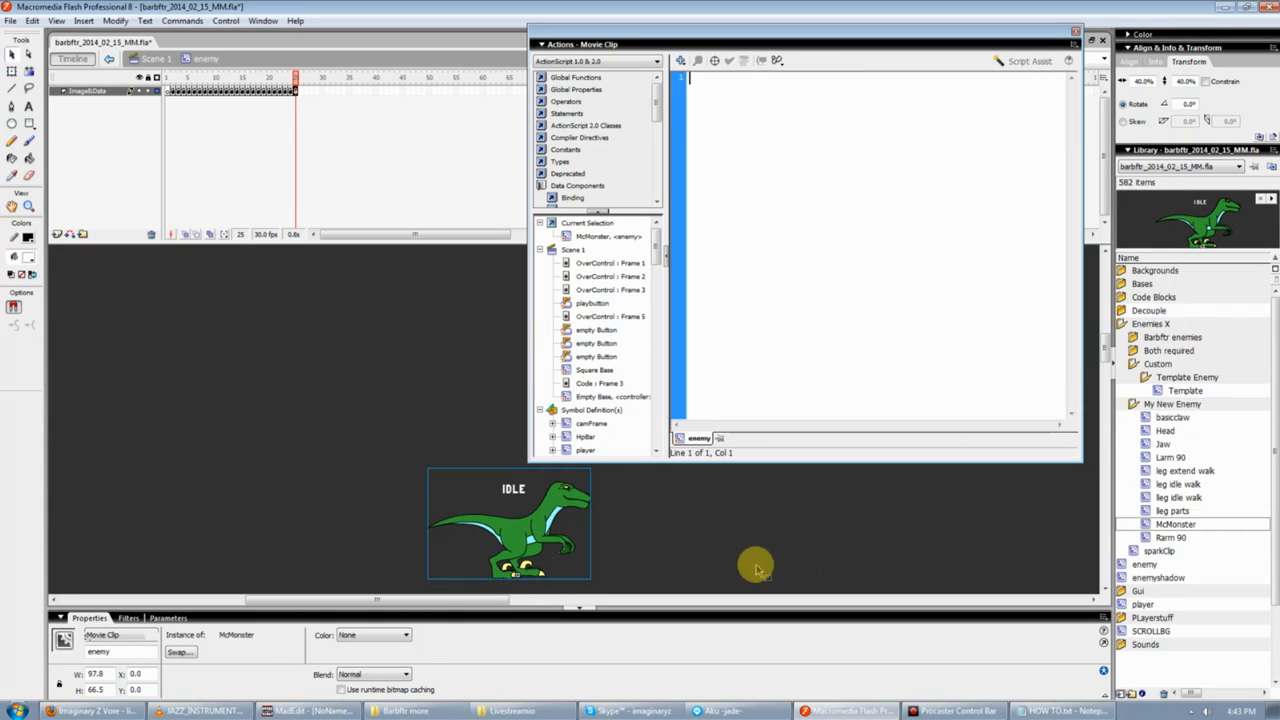
left_click(700, 518)
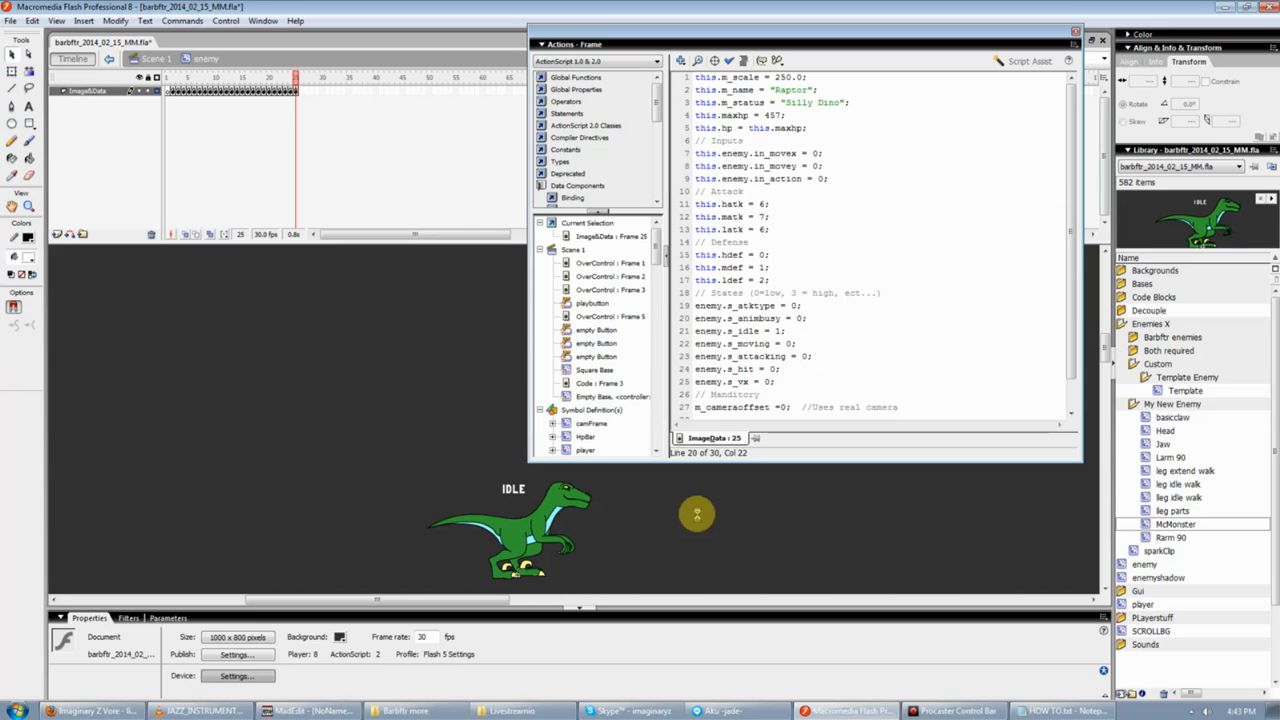
Test the movie, start the game and cycle through new enemies until the Raptor is chosen.
key("ctrl+Return")
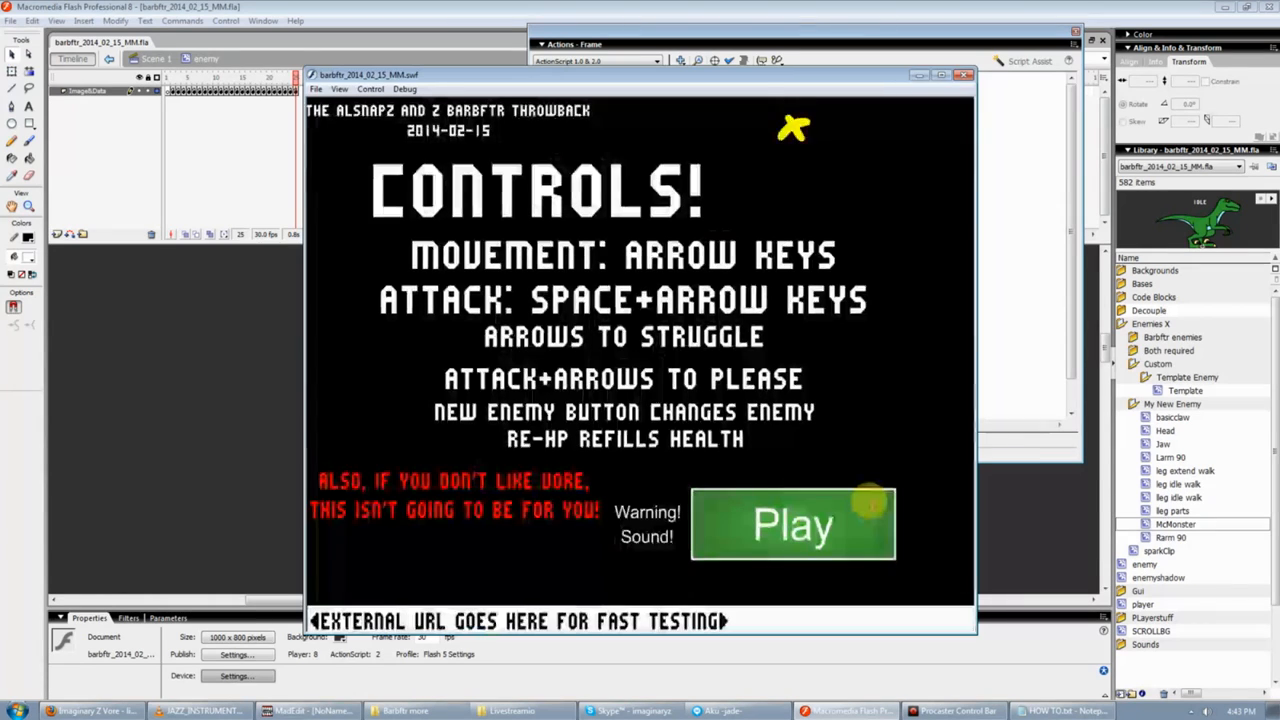
left_click(750, 512)
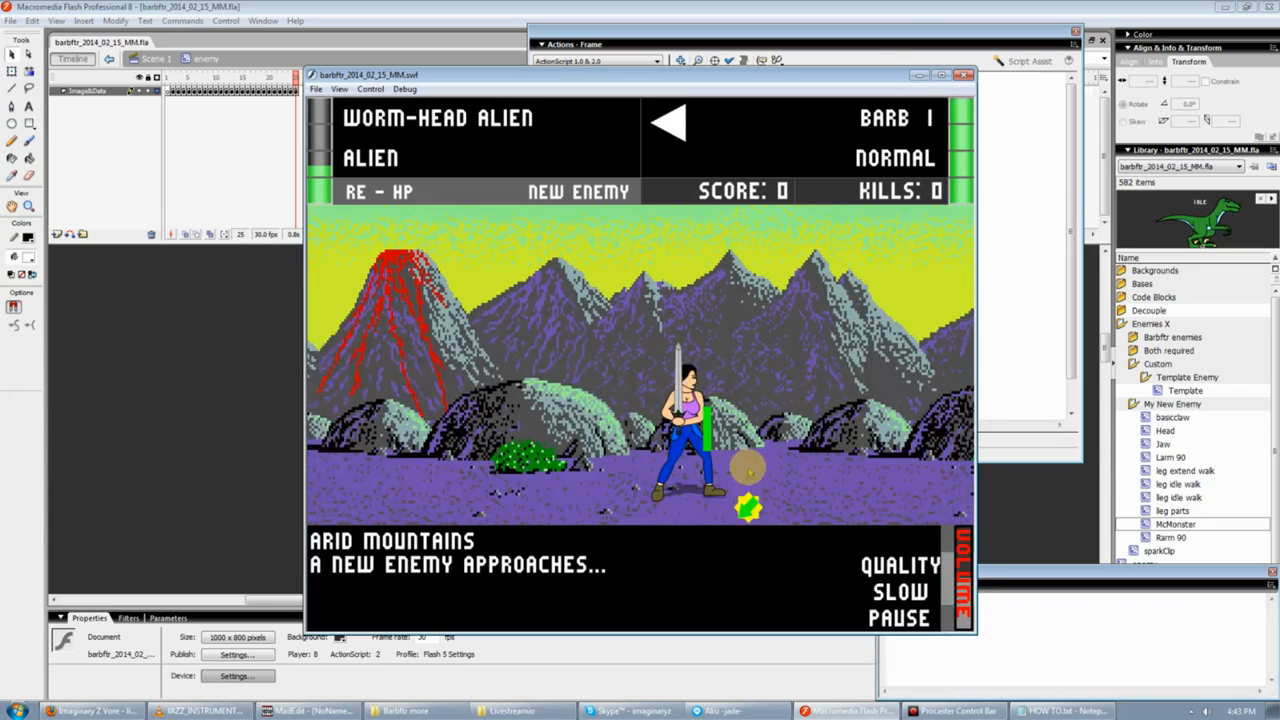
left_click(611, 170)
left_click(608, 169)
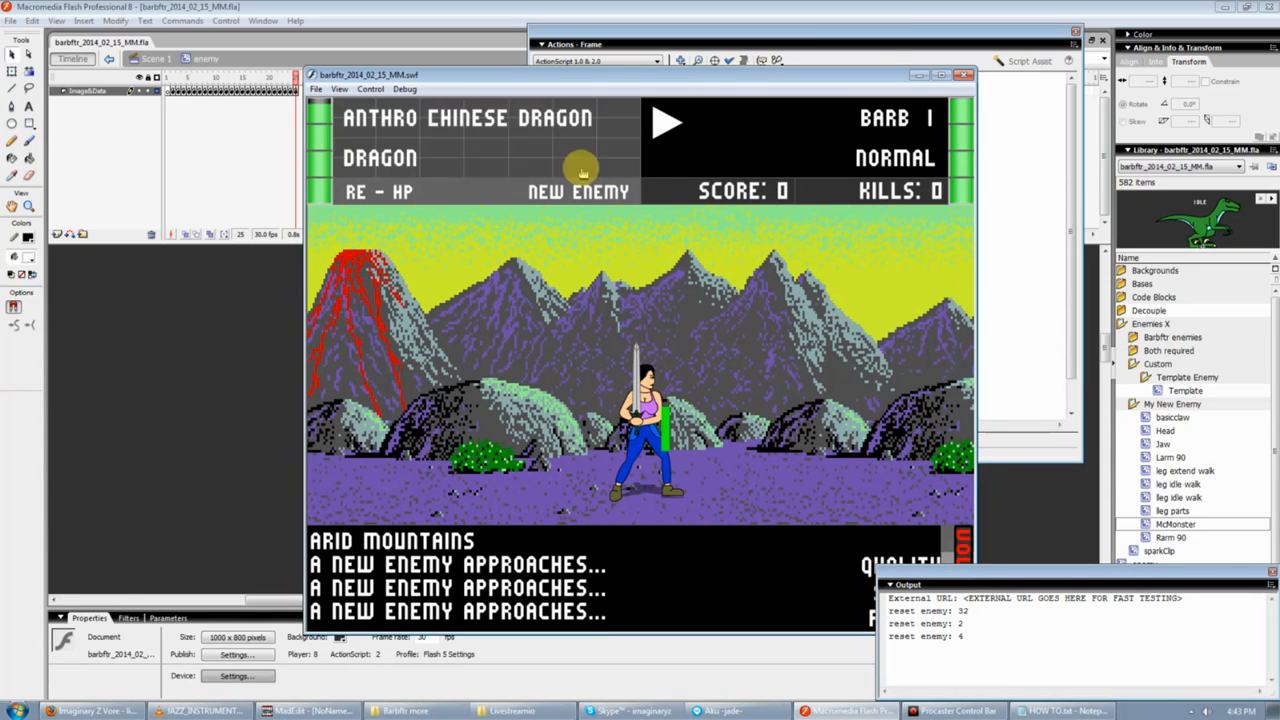
left_click(570, 167)
left_click(586, 166)
left_click(609, 166)
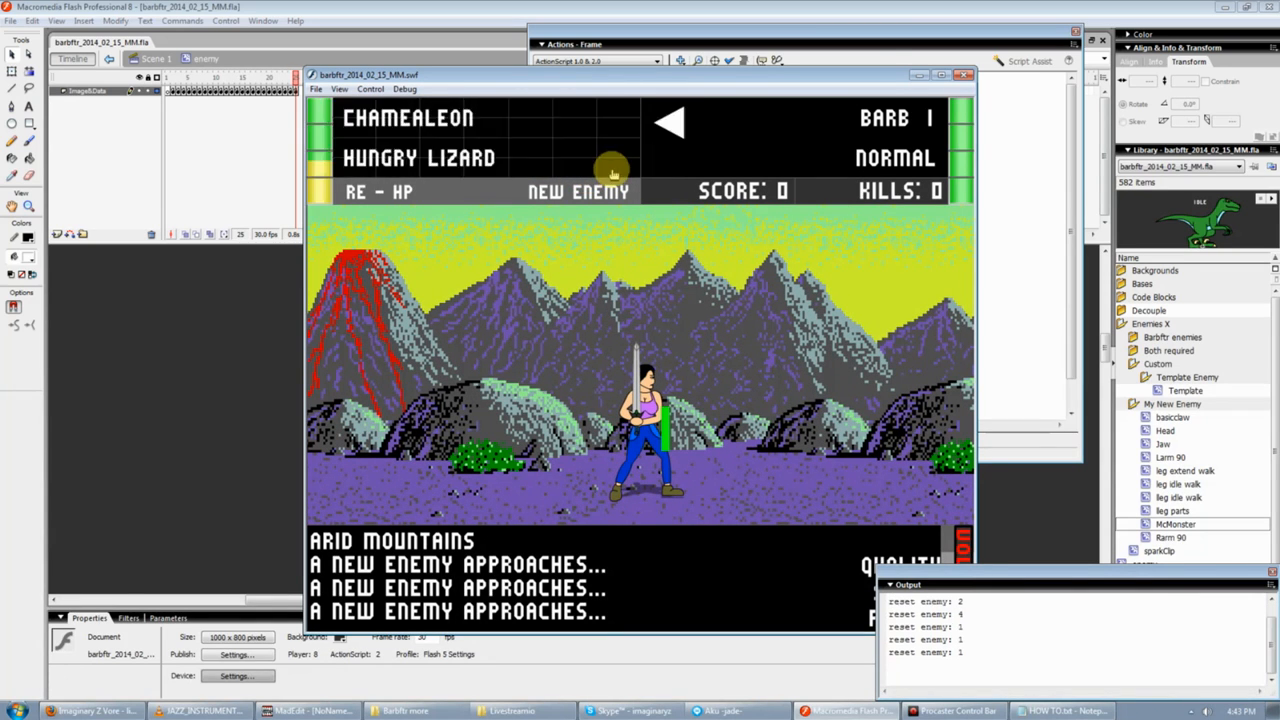
left_click(609, 171)
left_click(612, 174)
left_click(603, 185)
left_click(621, 158)
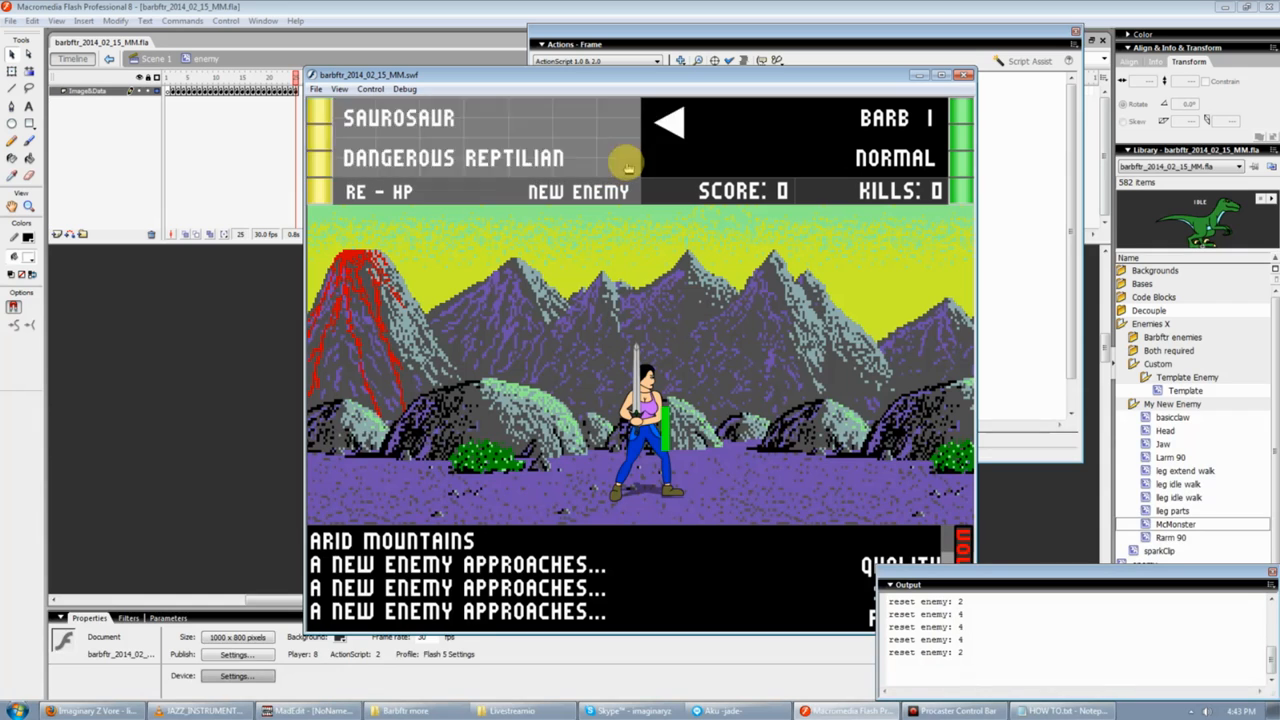
left_click(617, 152)
left_click(569, 150)
left_click(586, 138)
left_click(605, 125)
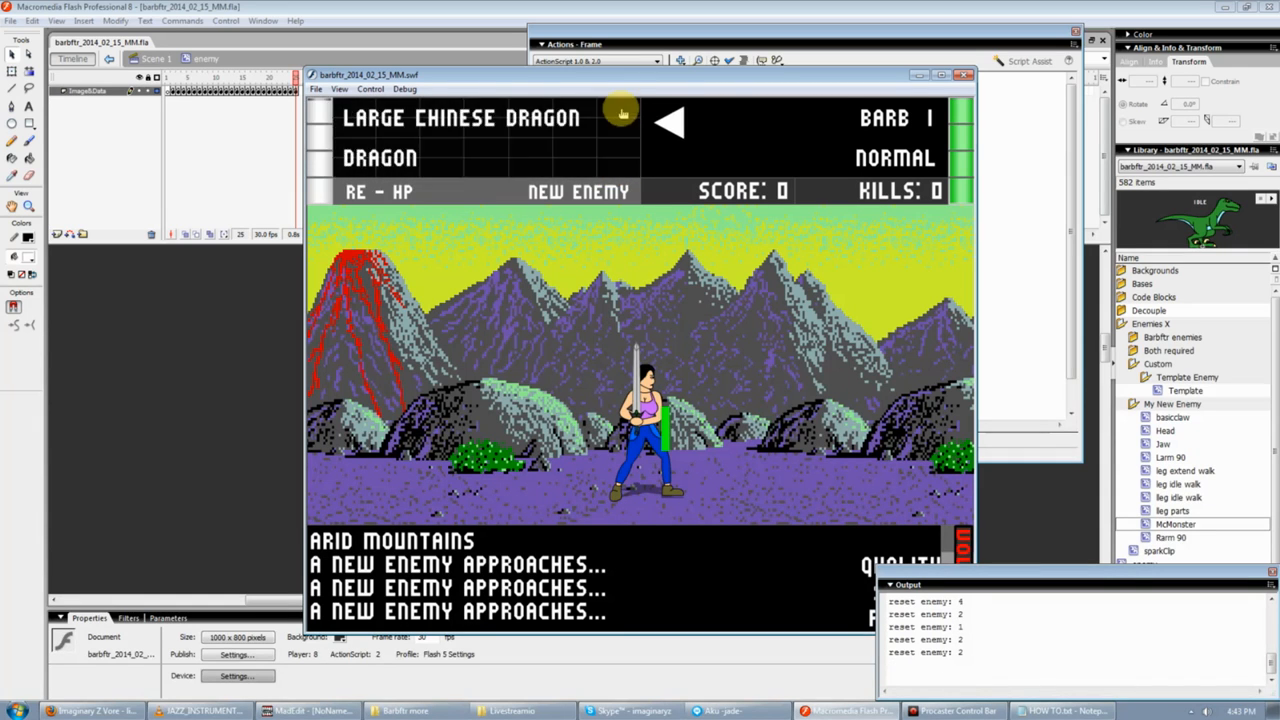
left_click(615, 114)
left_click(610, 112)
left_click(368, 120)
left_click(364, 145)
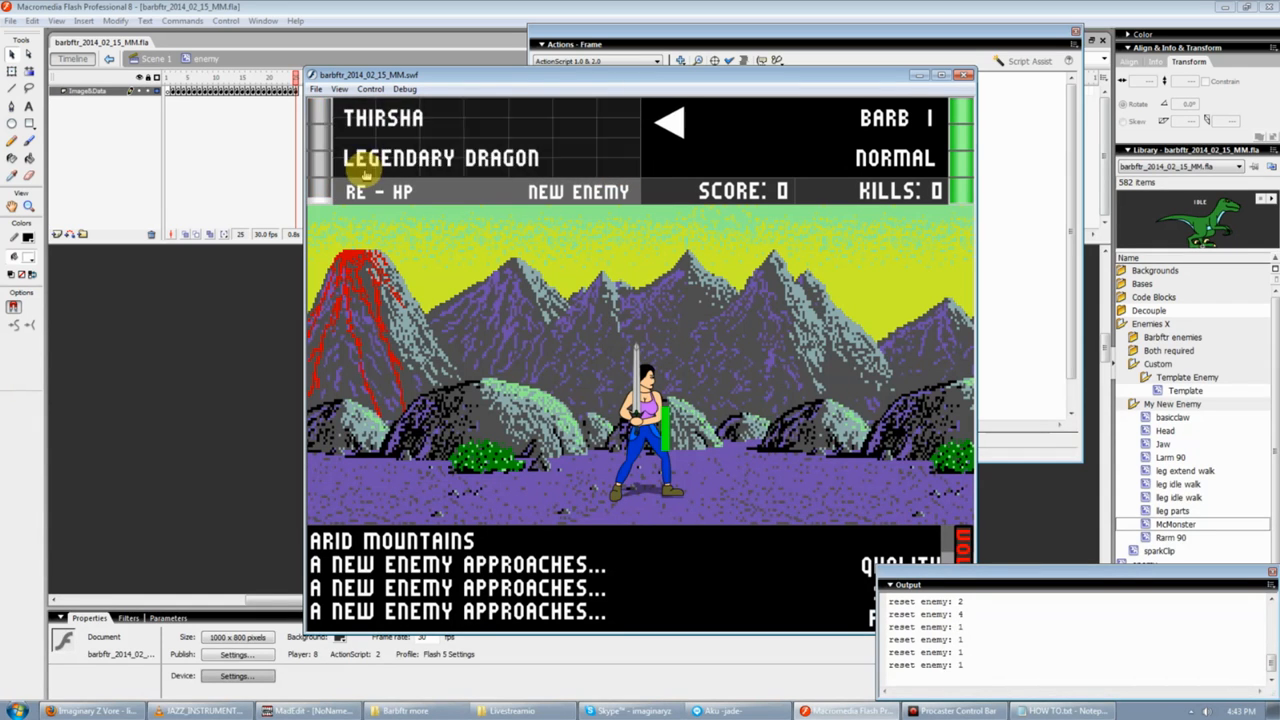
left_click(368, 172)
left_click(394, 168)
left_click(412, 152)
left_click(430, 157)
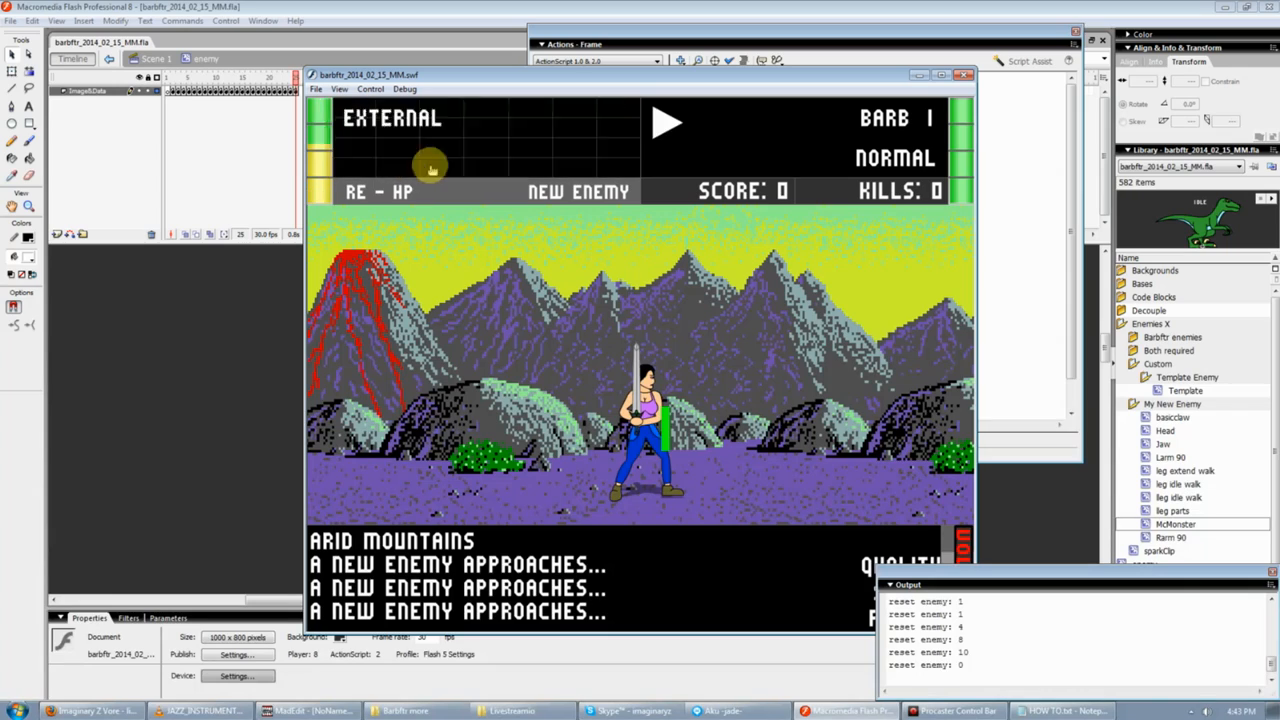
left_click(493, 168)
Test the Raptor in combat by walking up to it, retreating and striking it with varied attacks until it is killed.
key("Right")
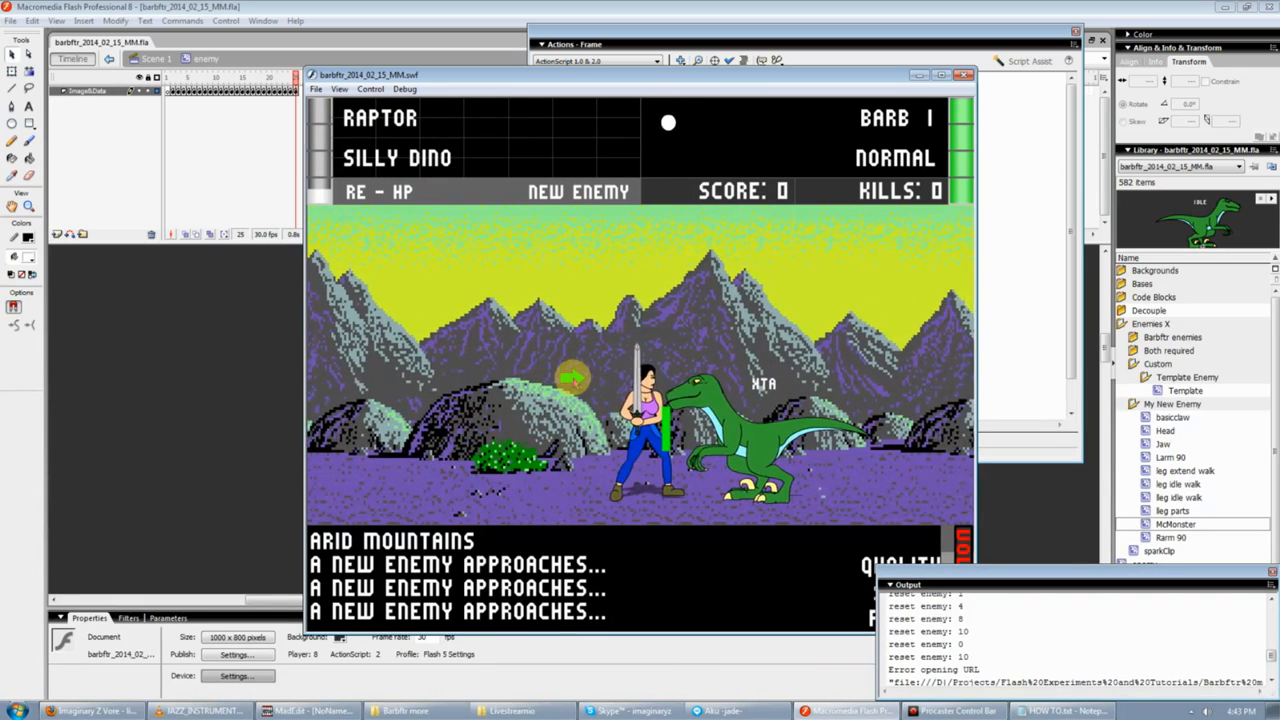
left_click(883, 250)
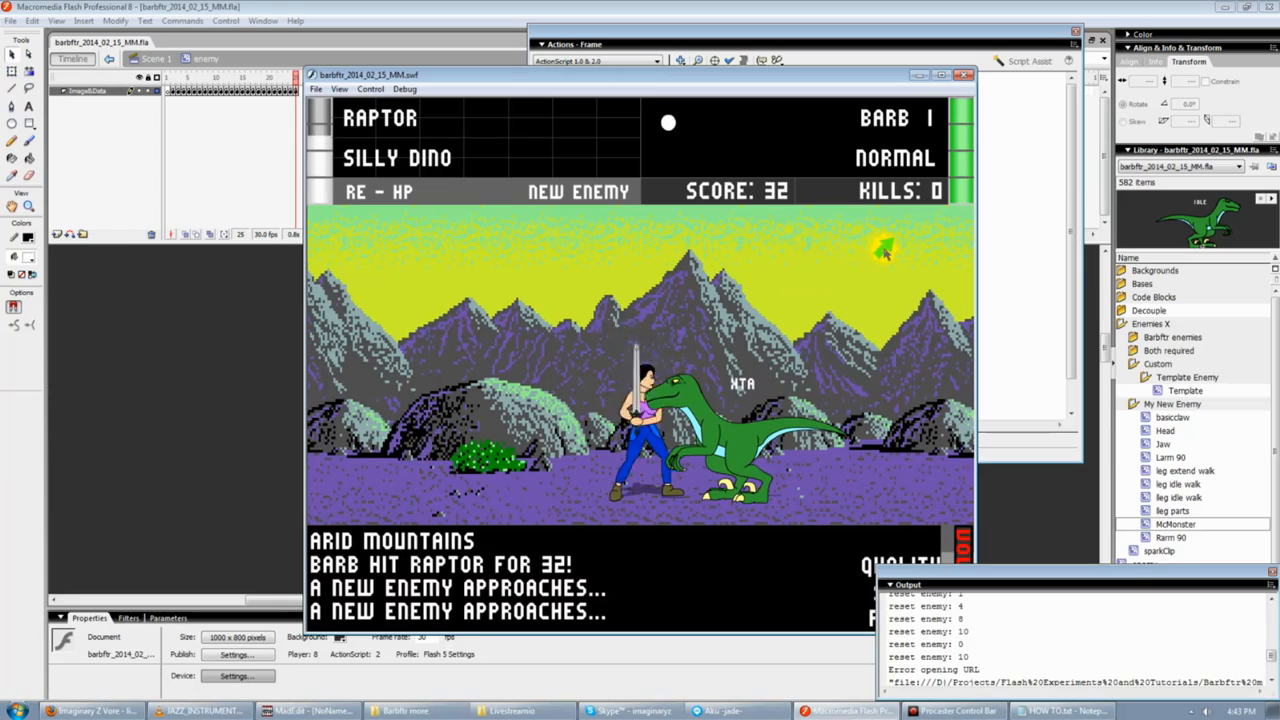
left_click(883, 250)
left_click(883, 250)
left_click(883, 250)
left_click(343, 386)
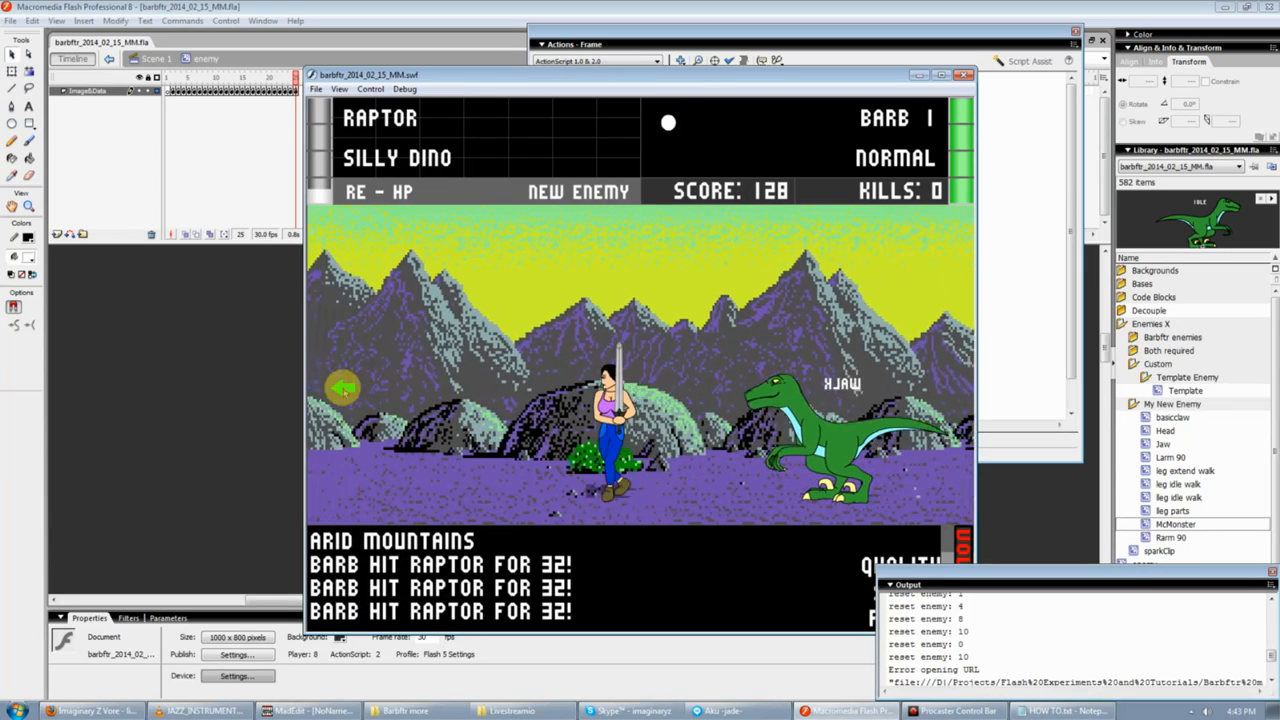
left_click(923, 374)
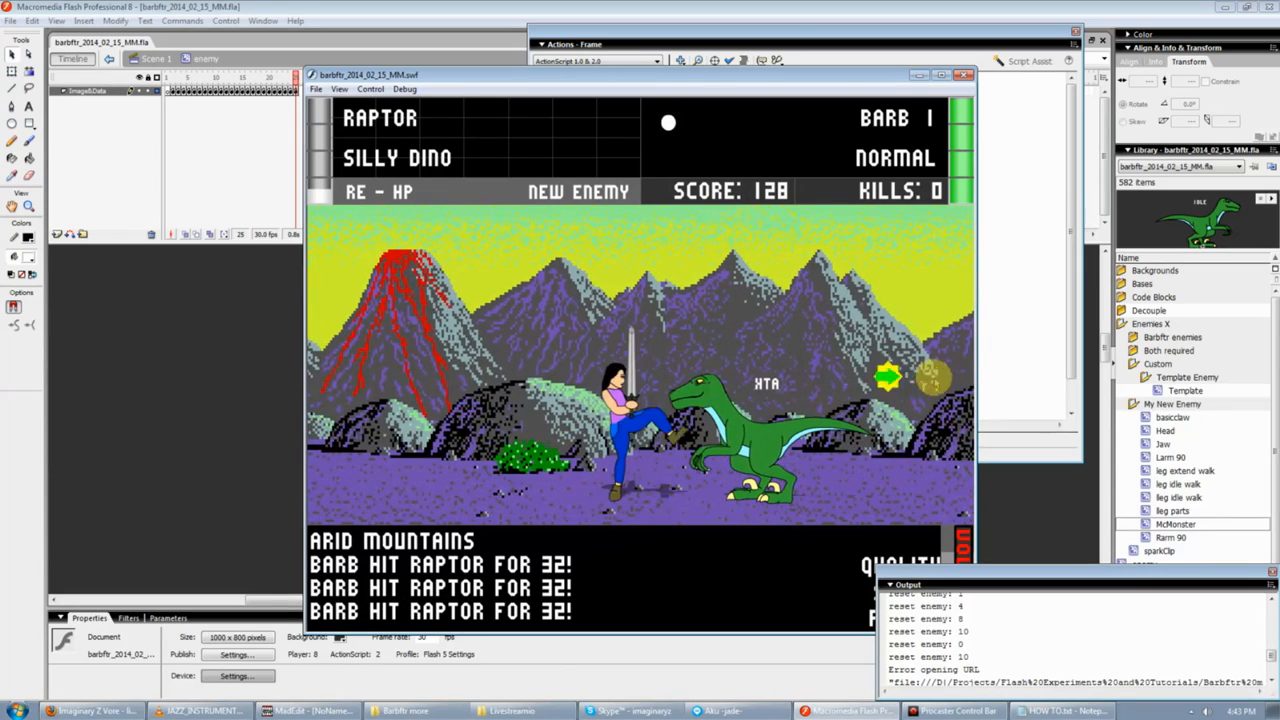
left_click(907, 480)
left_click(907, 483)
left_click(343, 346)
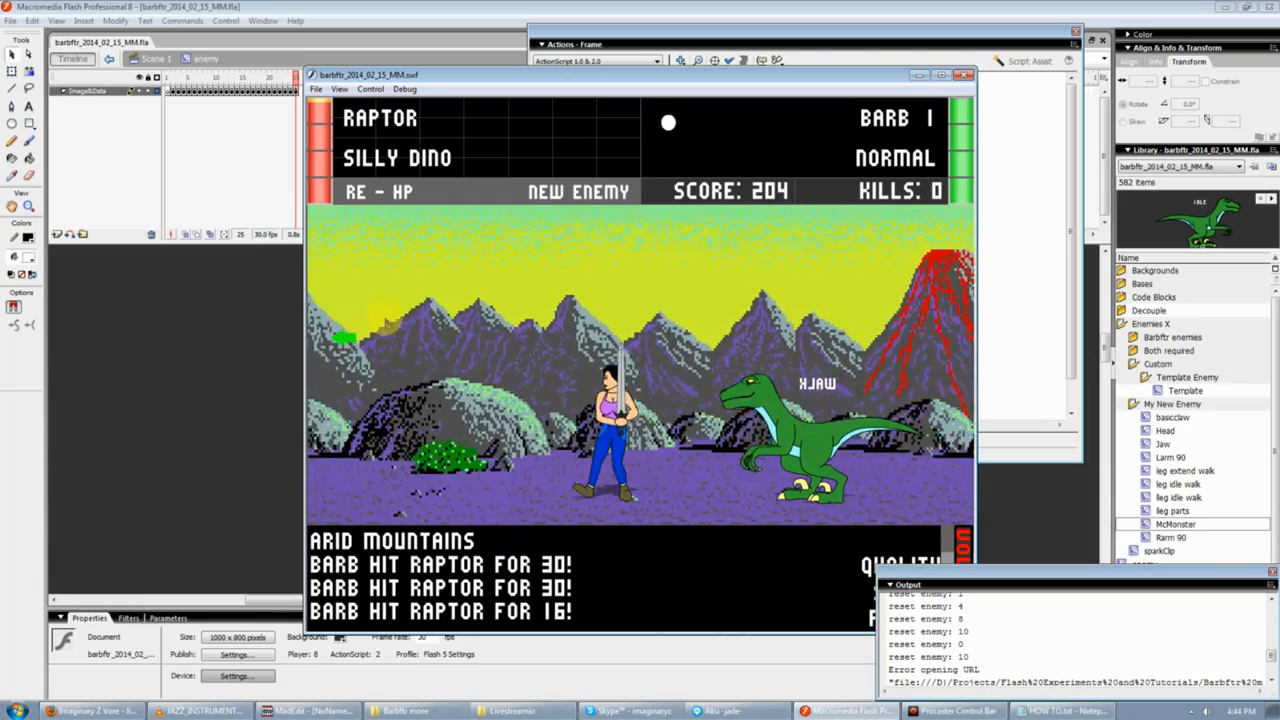
left_click(837, 214)
left_click(633, 275)
left_click(380, 349)
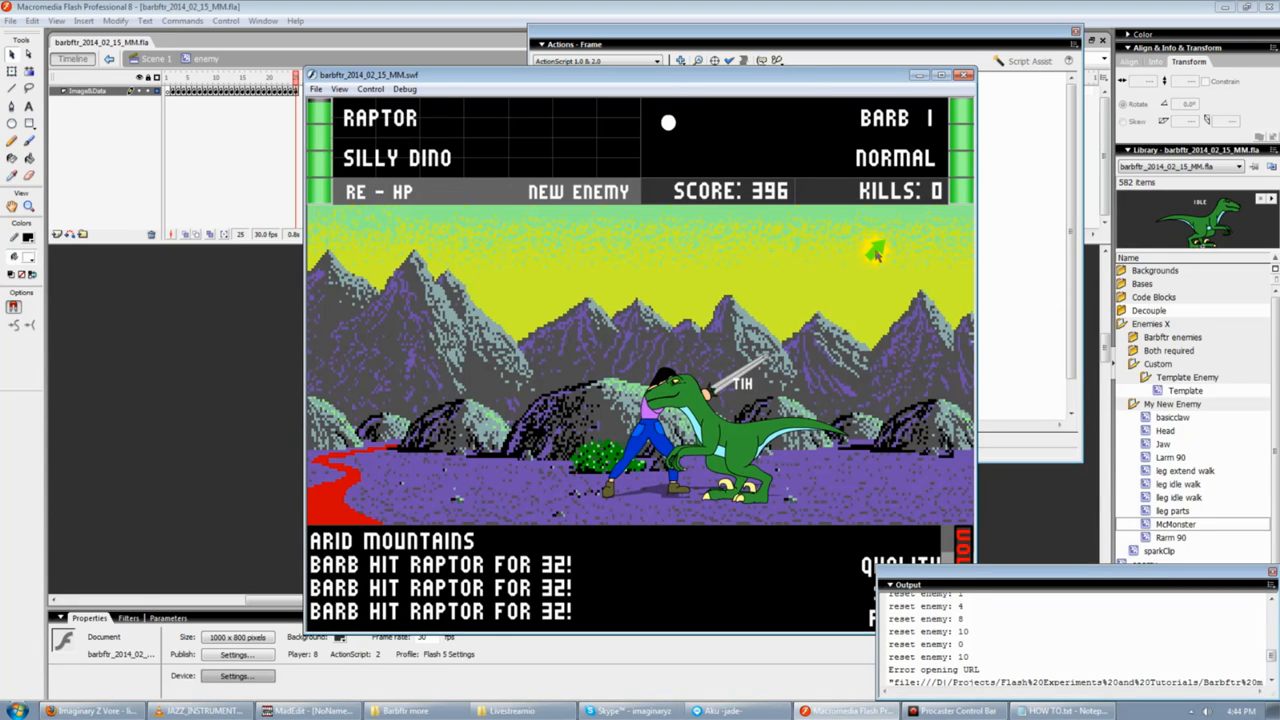
left_click(876, 253)
left_click(893, 261)
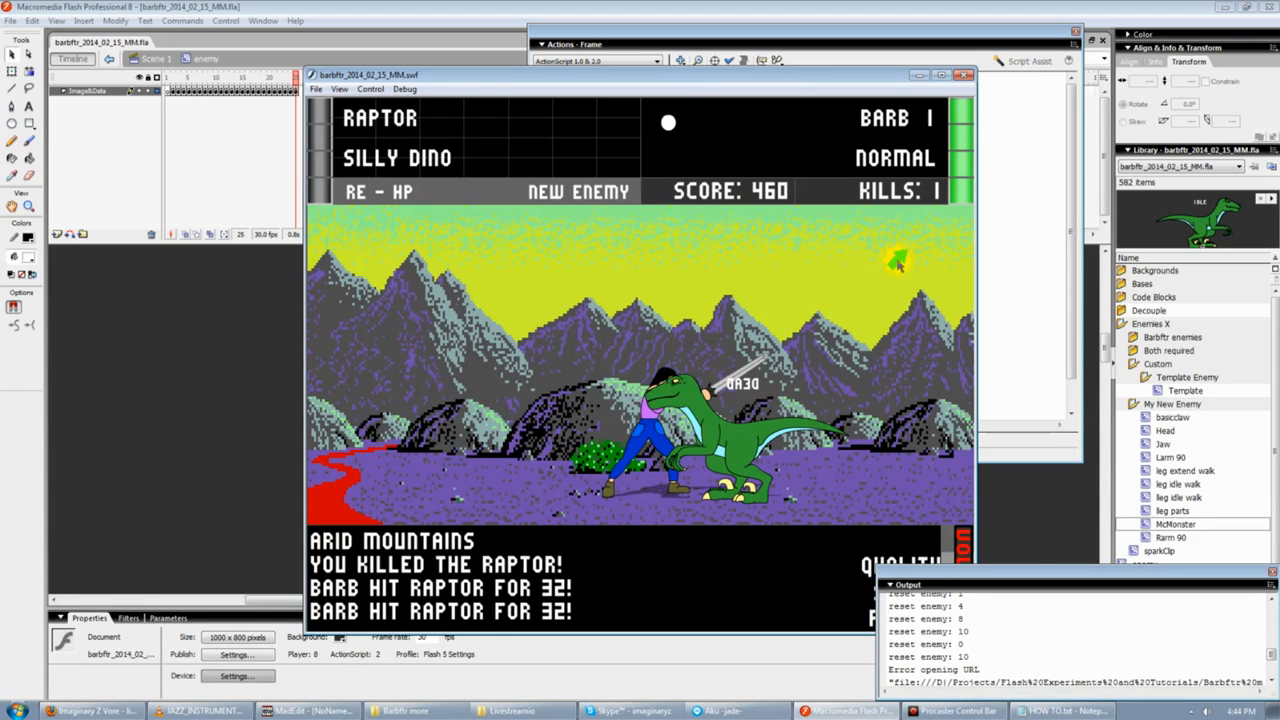
Cycle the enemies back to the Raptor, walk left to meet it and attack it from the other side.
key("Right")
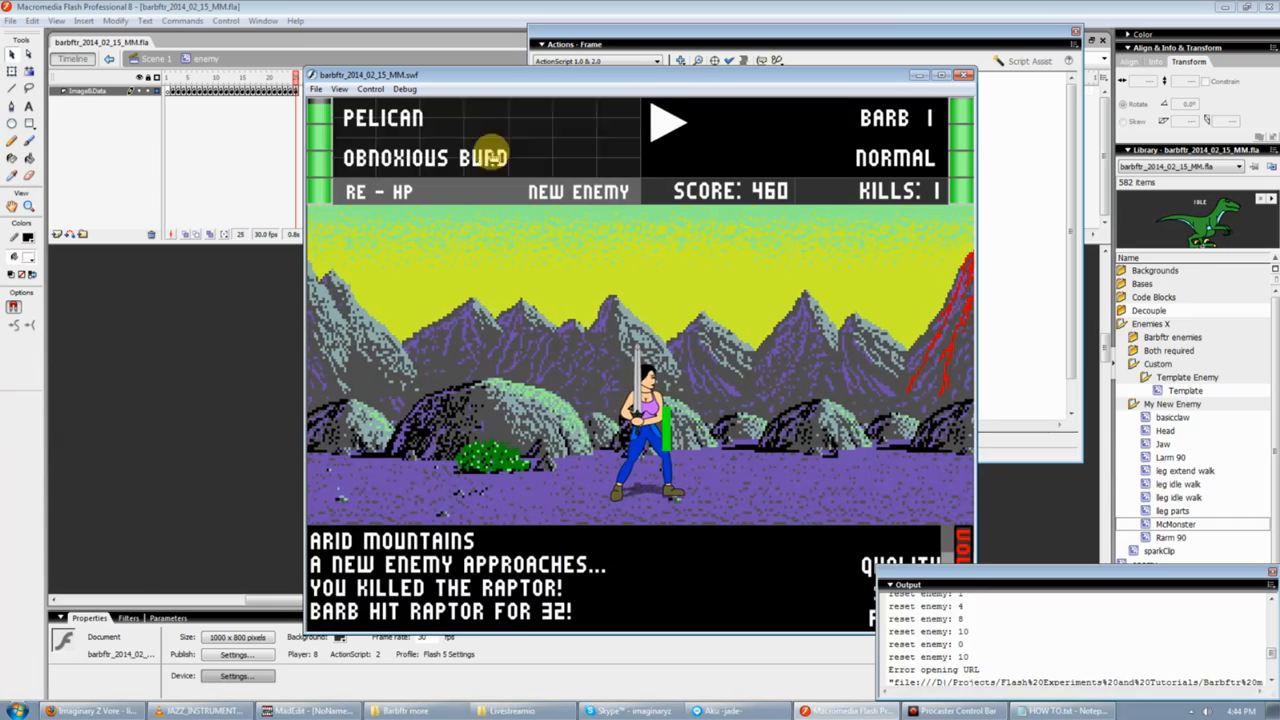
left_click(439, 165)
left_click(468, 160)
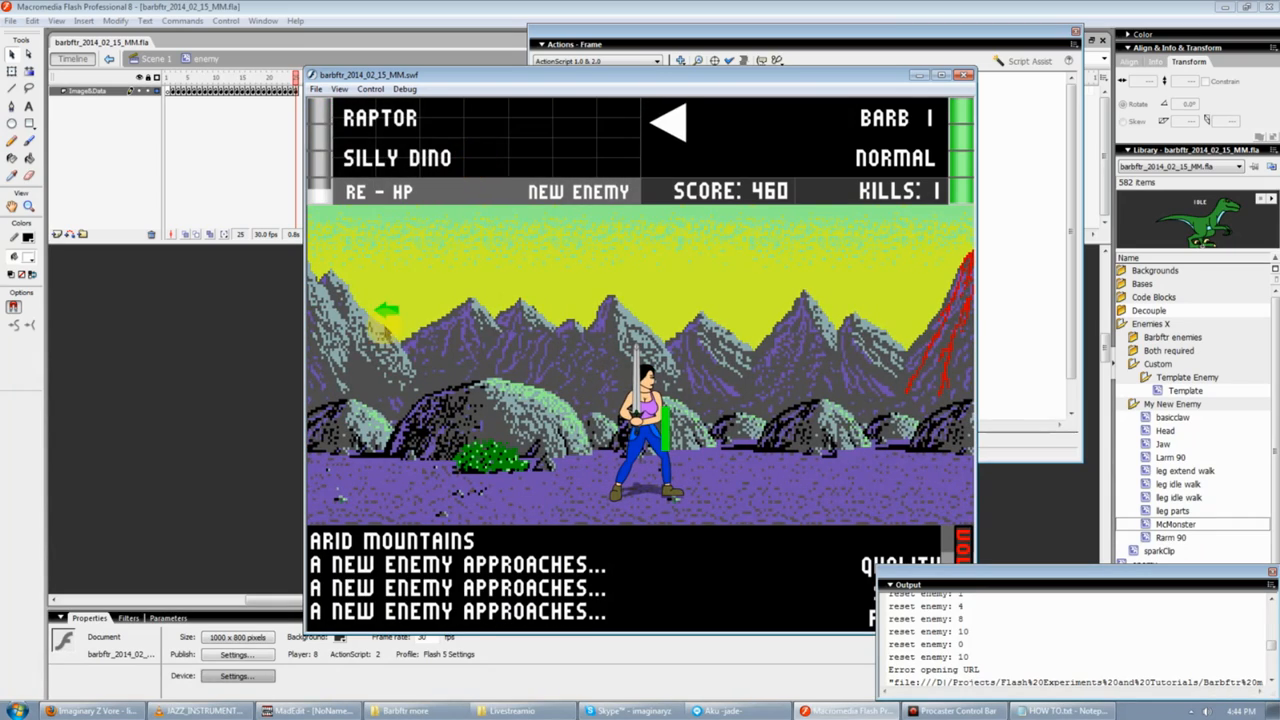
left_click(379, 348)
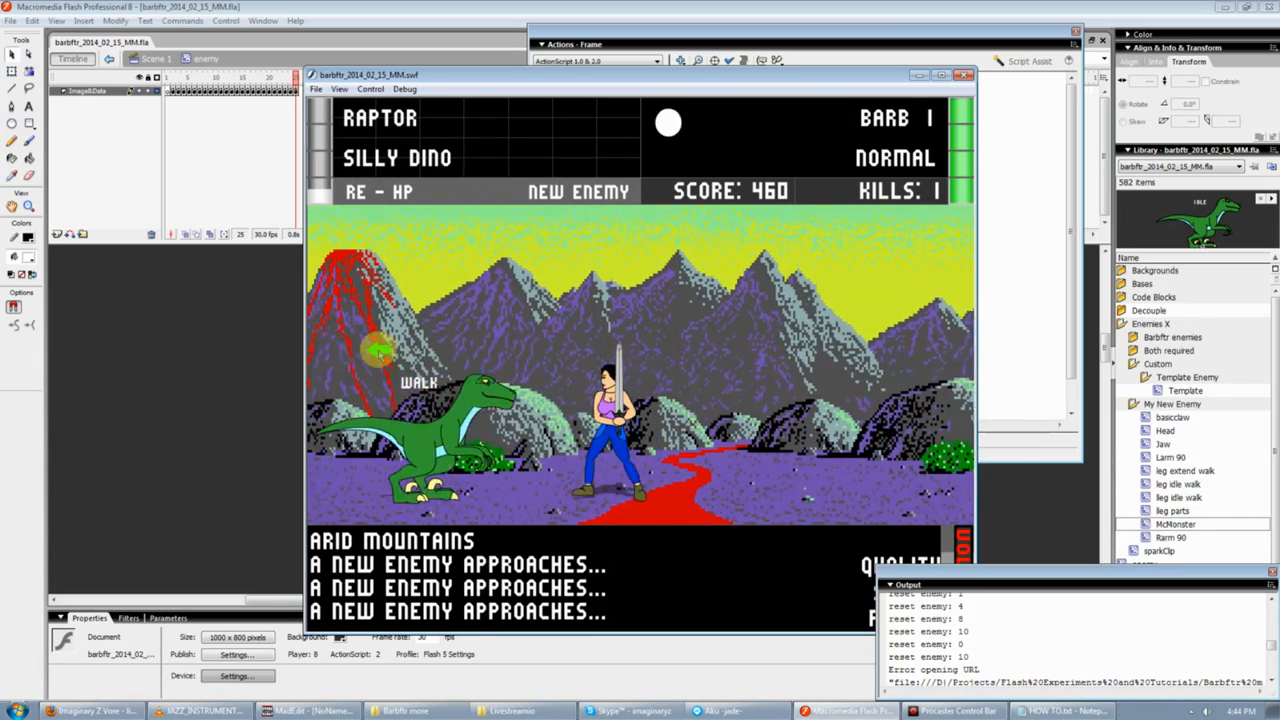
left_click(766, 457)
left_click(747, 276)
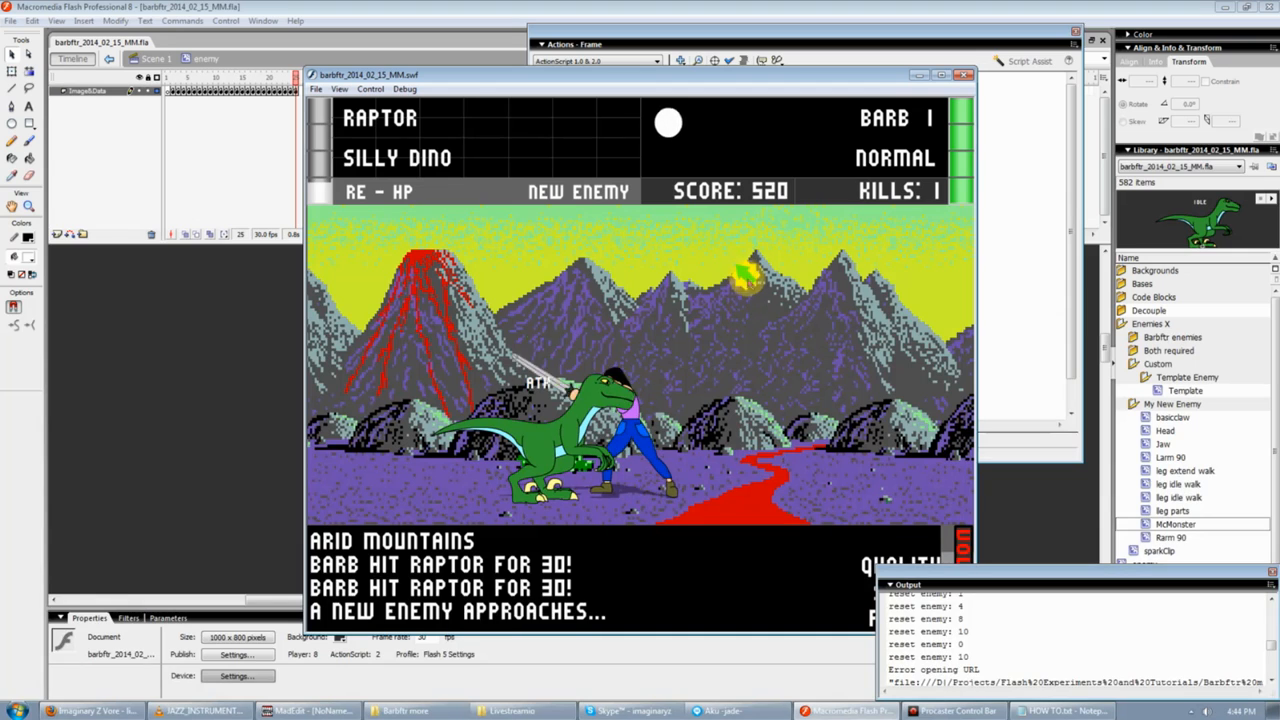
Strike the Raptor a few more times in the game and close the test movie.
left_click(764, 393)
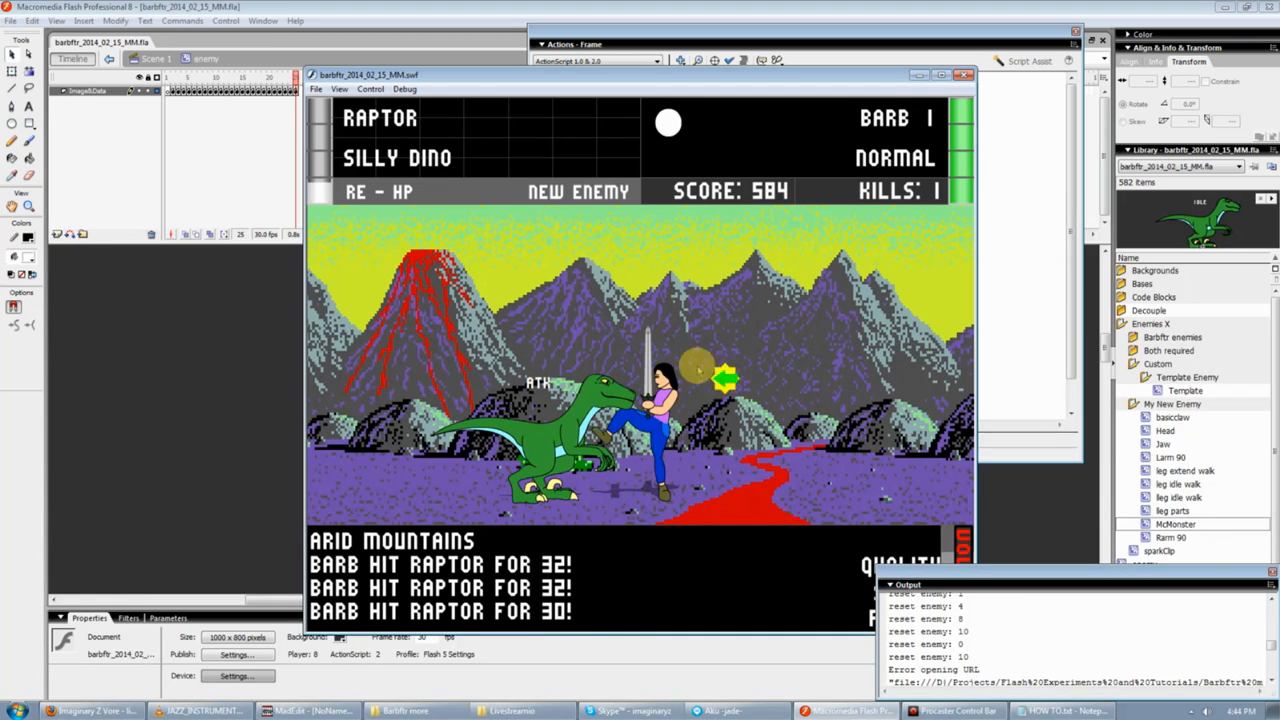
left_click(720, 502)
left_click(692, 262)
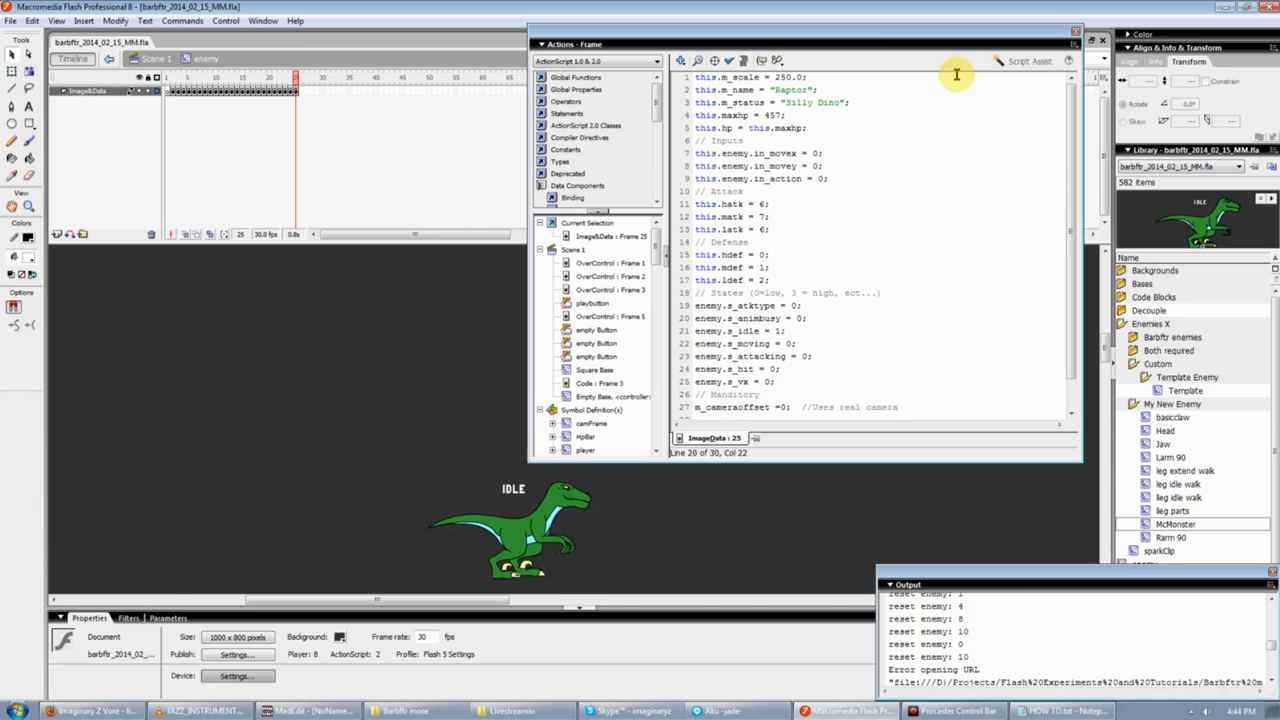
left_click(962, 75)
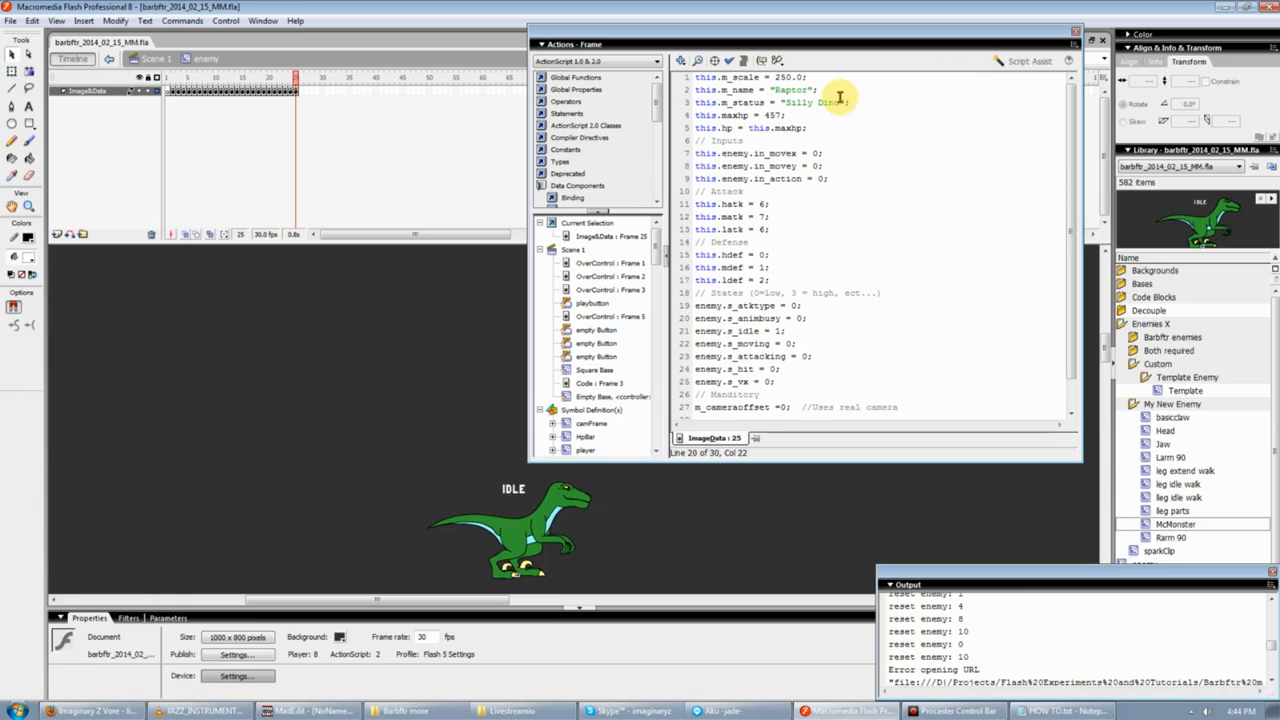
Open the McMonster symbol for editing and move to frame 111 in its atklnormal animation.
left_click(1145, 525)
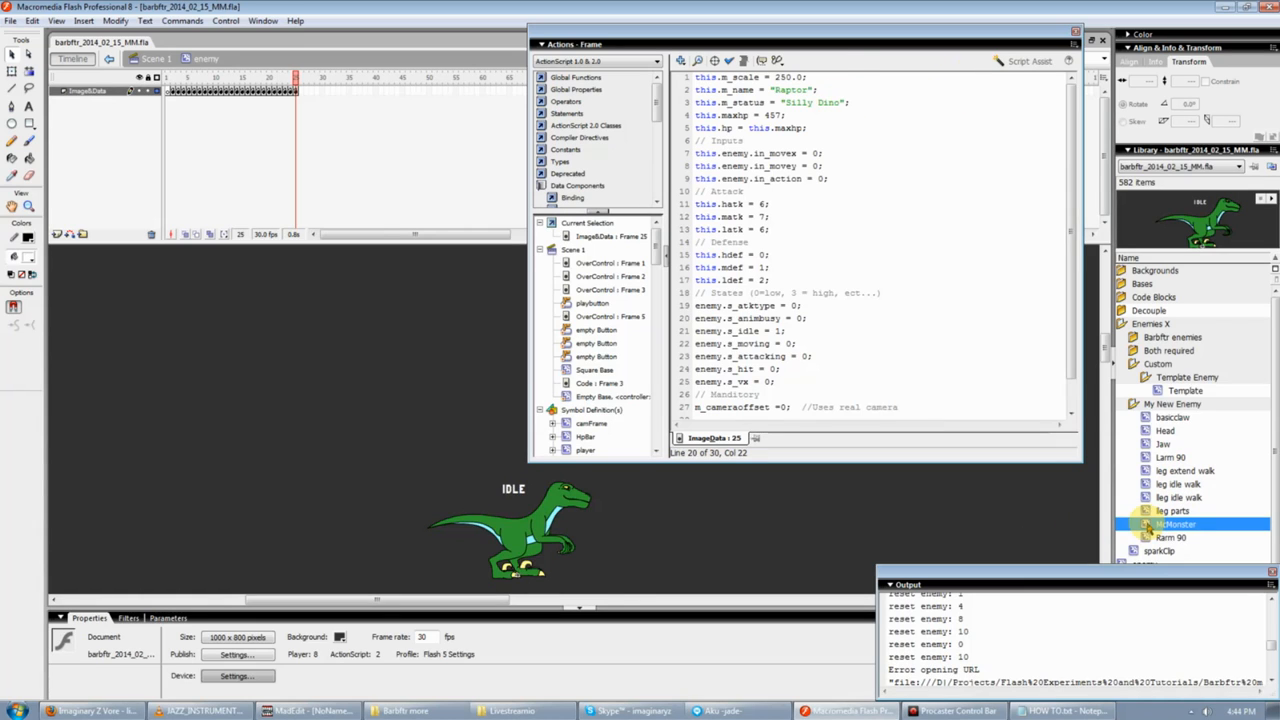
double_click(1150, 525)
left_click(903, 44)
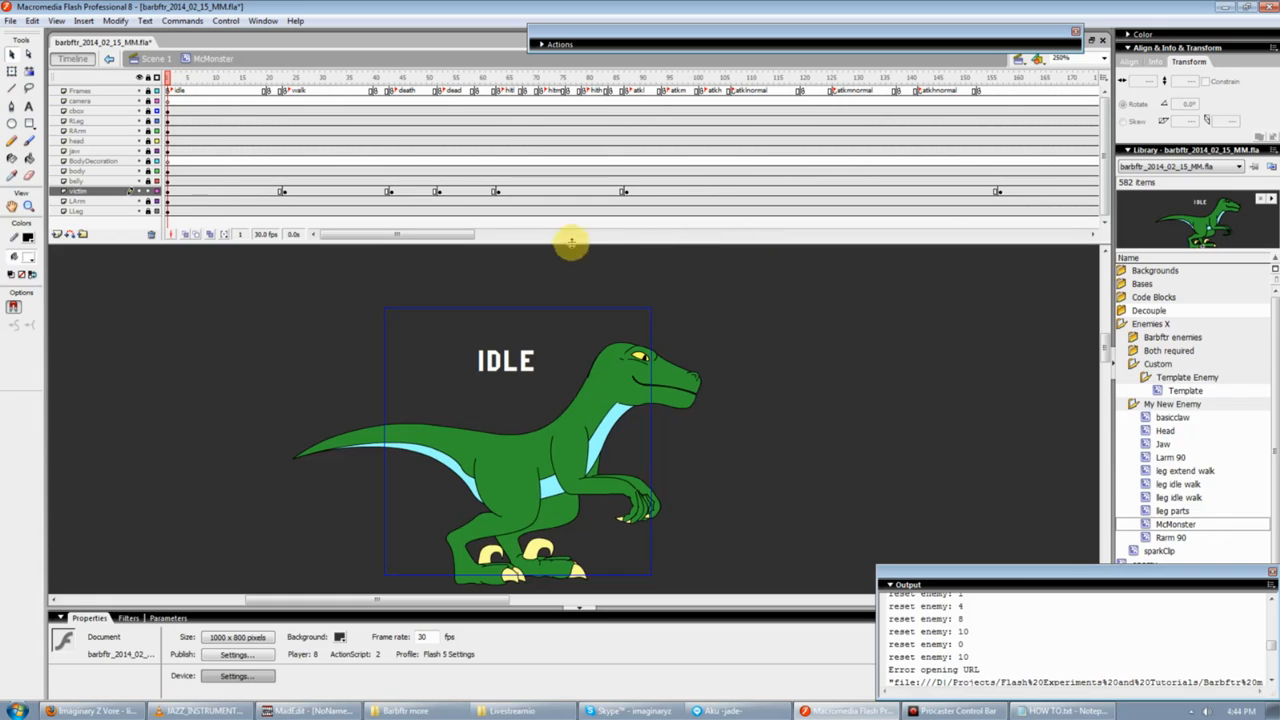
left_click_drag(457, 234, 491, 234)
left_click_drag(406, 76, 520, 98)
left_click(545, 84)
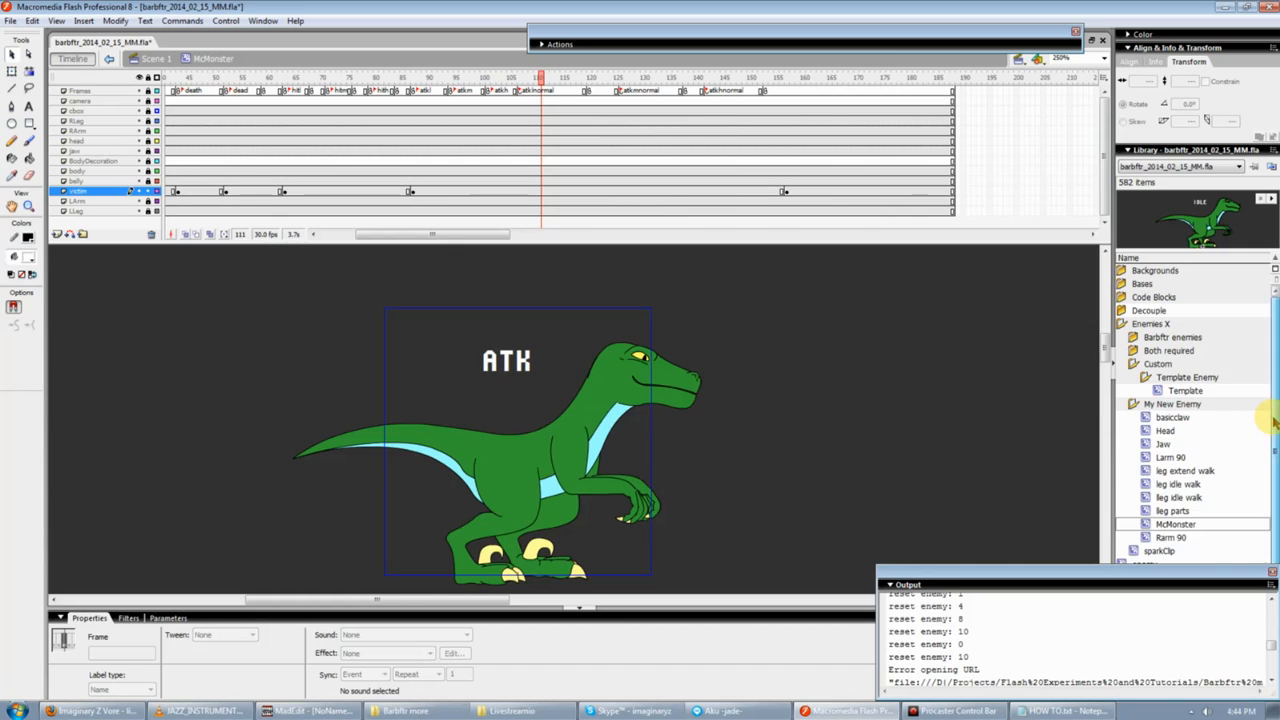
Close the Output window and open the lizzy enemy symbol from the Barbftr enemies folder.
left_click(1240, 580)
left_click(1270, 576)
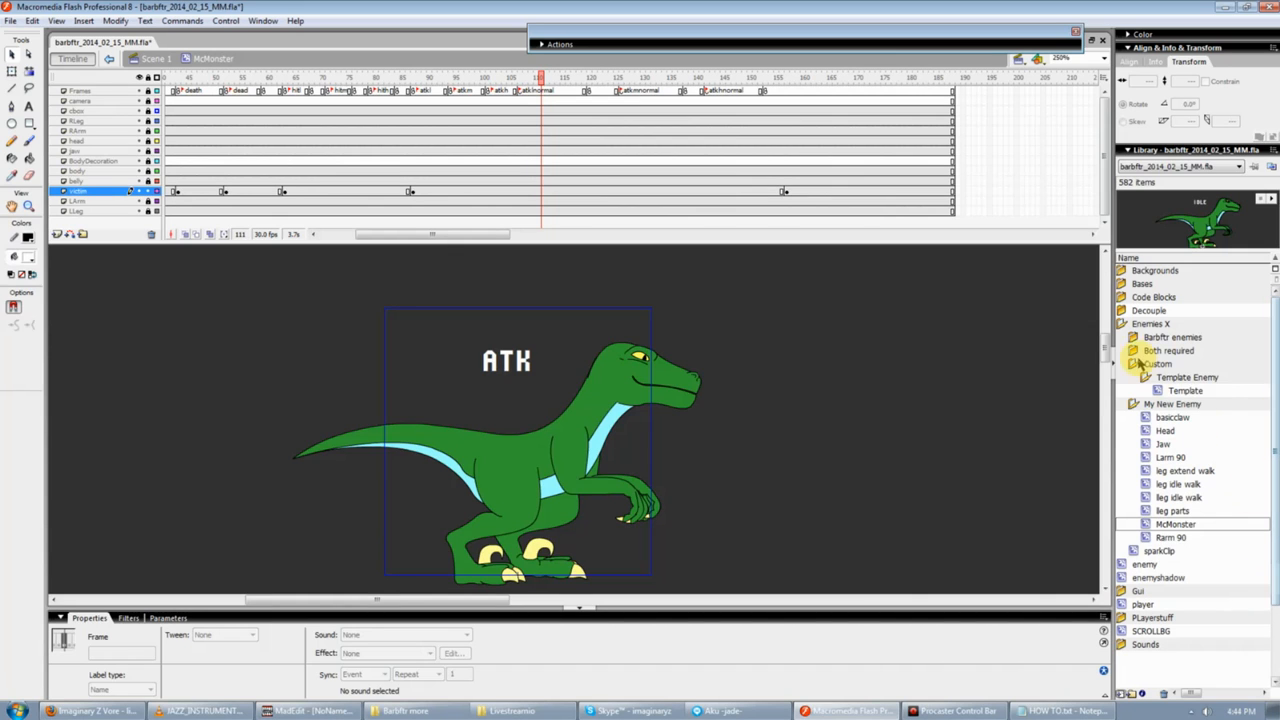
double_click(1140, 340)
scroll(1160, 430, "down", 7)
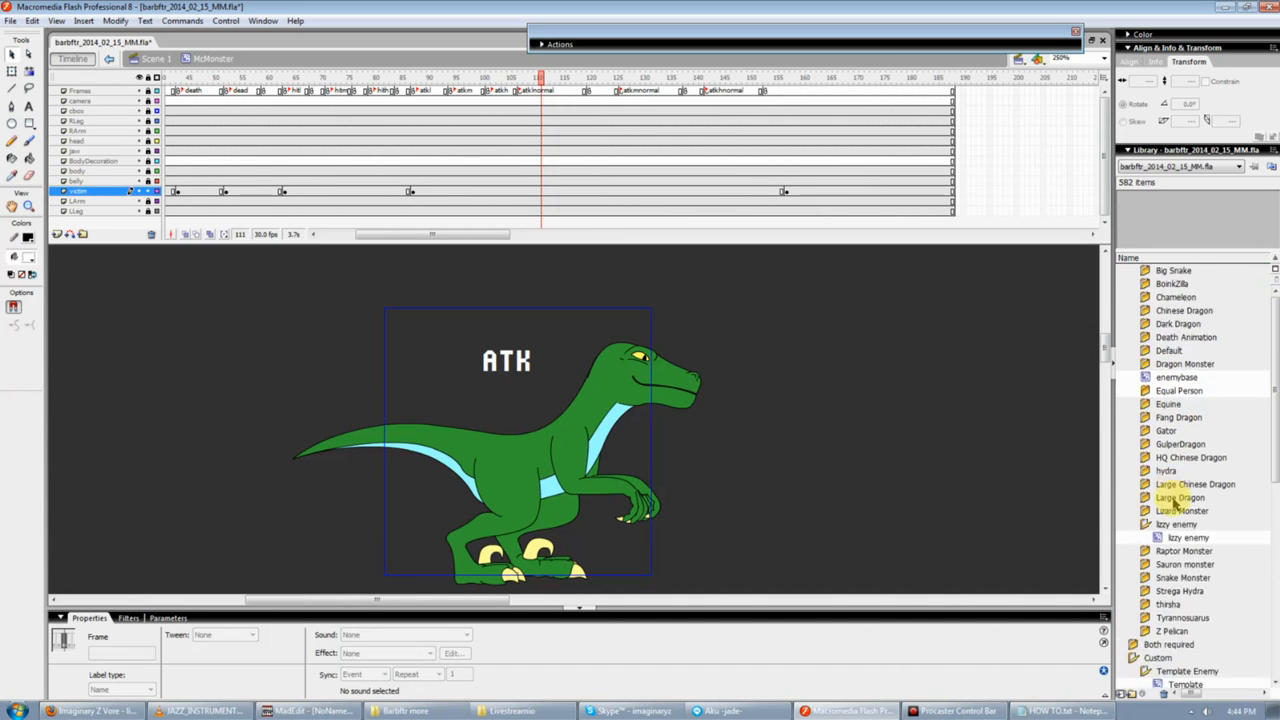
double_click(1185, 470)
left_click(950, 710)
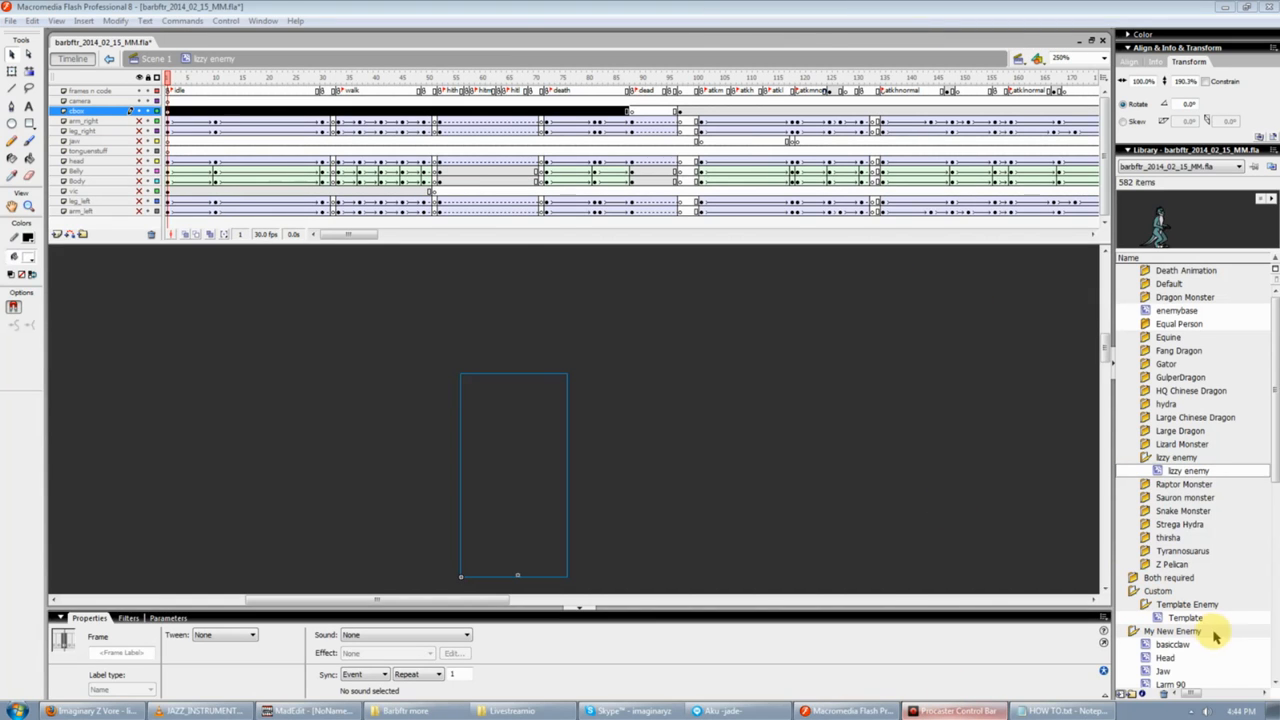
left_click(1230, 658)
Move to frame 126 of the lizzy enemy and make all its hidden layers visible as outlines.
mouse_move(360, 235)
left_mouse_down()
mouse_move(420, 237)
mouse_move(372, 236)
left_mouse_up()
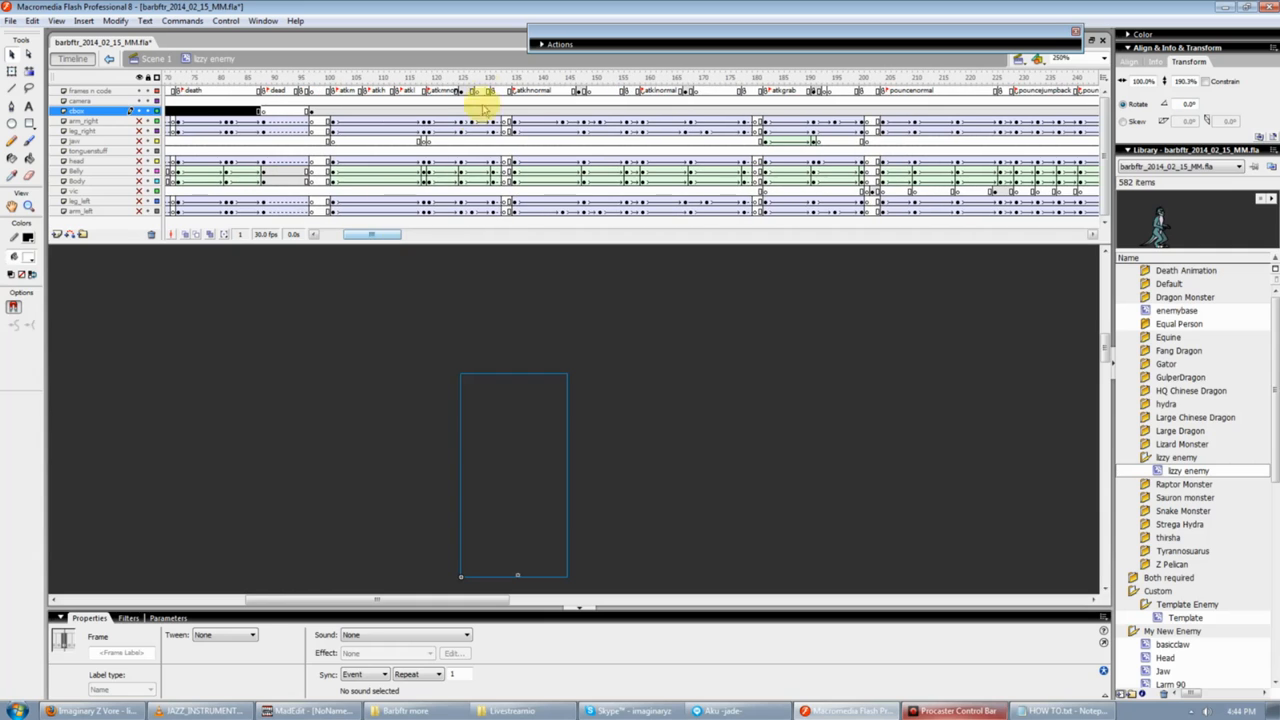
left_click_drag(429, 80, 465, 80)
left_click(156, 79)
left_click(140, 78)
left_click(140, 78)
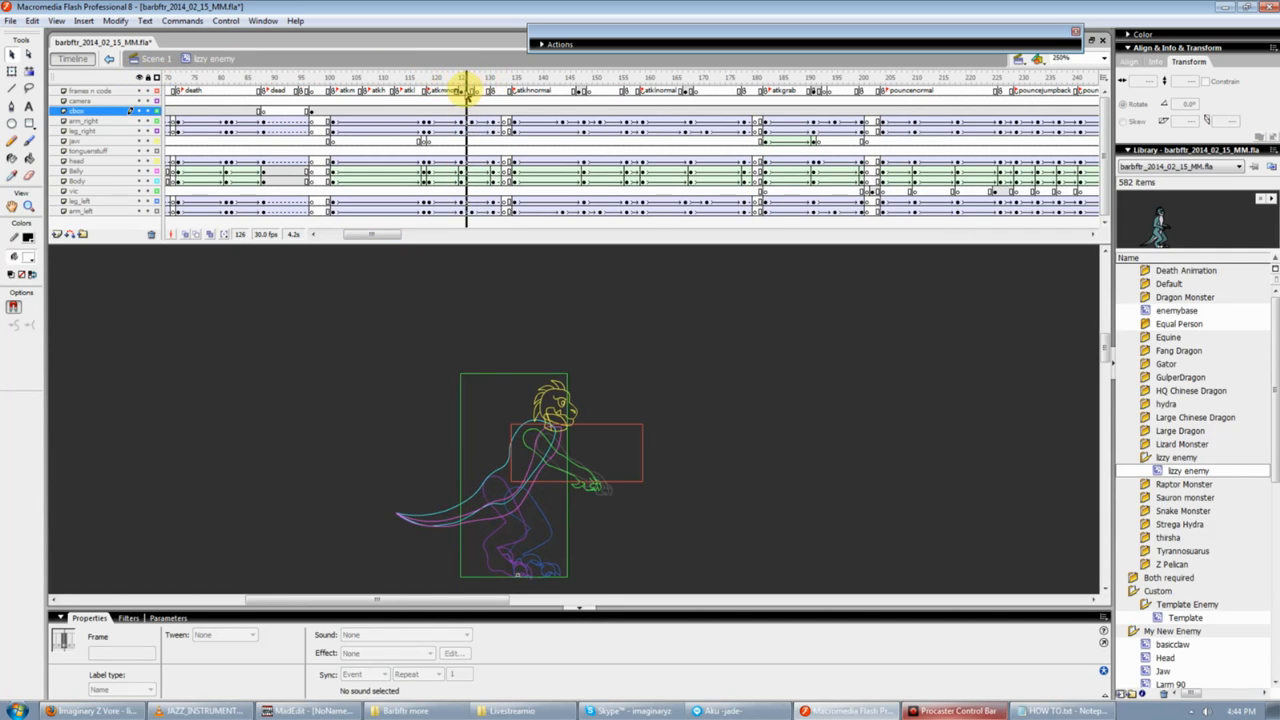
Select the AttackBox instance named abox in front of the lizzy enemy and copy it.
left_click(612, 426)
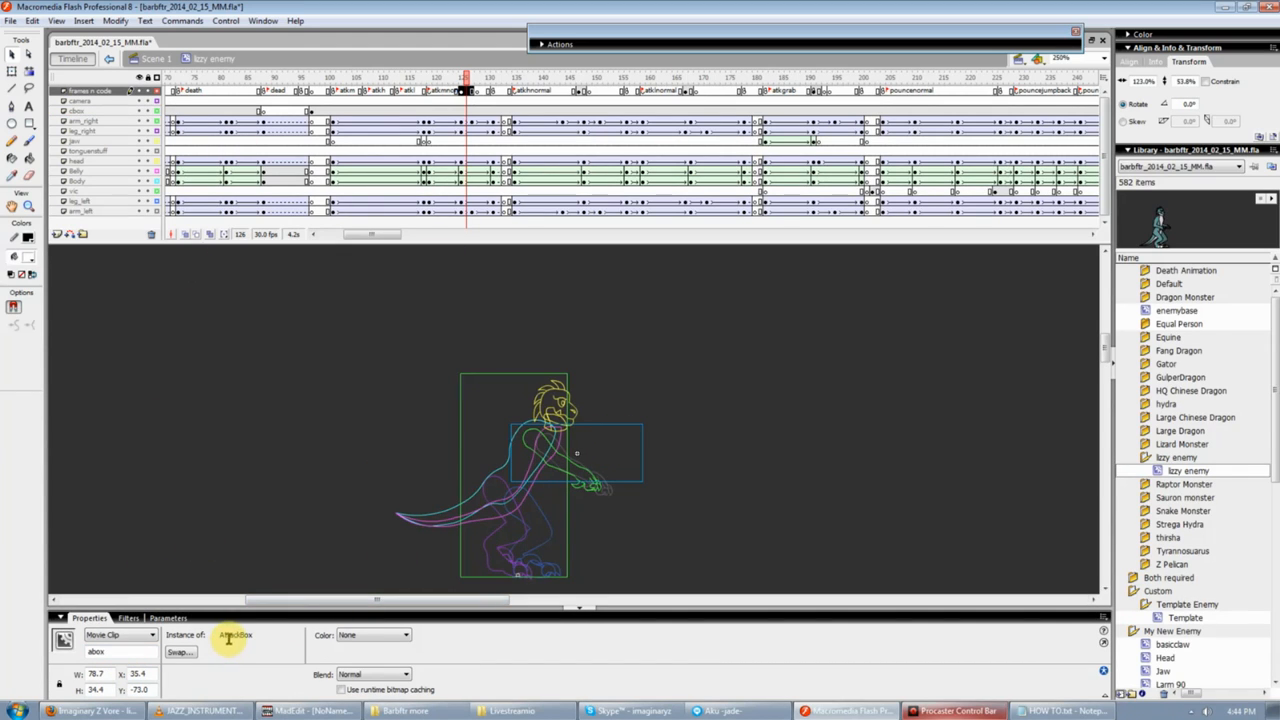
left_click(646, 438)
left_click(644, 432)
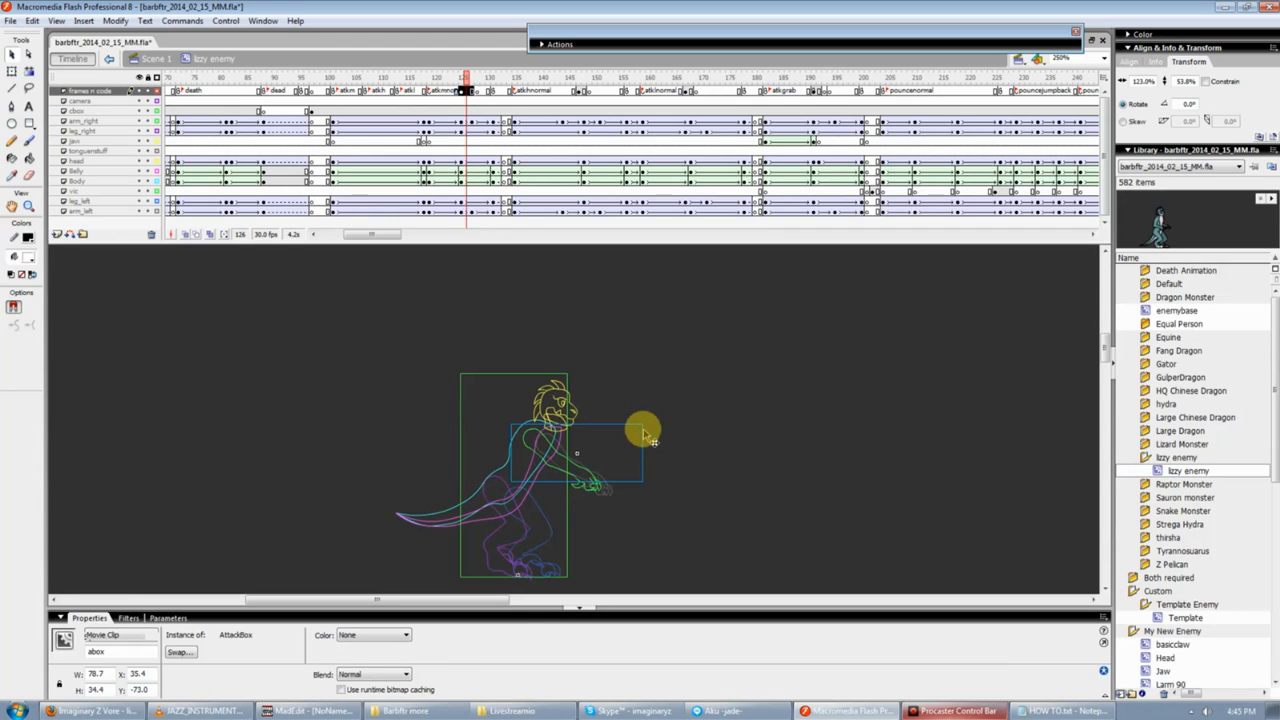
right_click(643, 432)
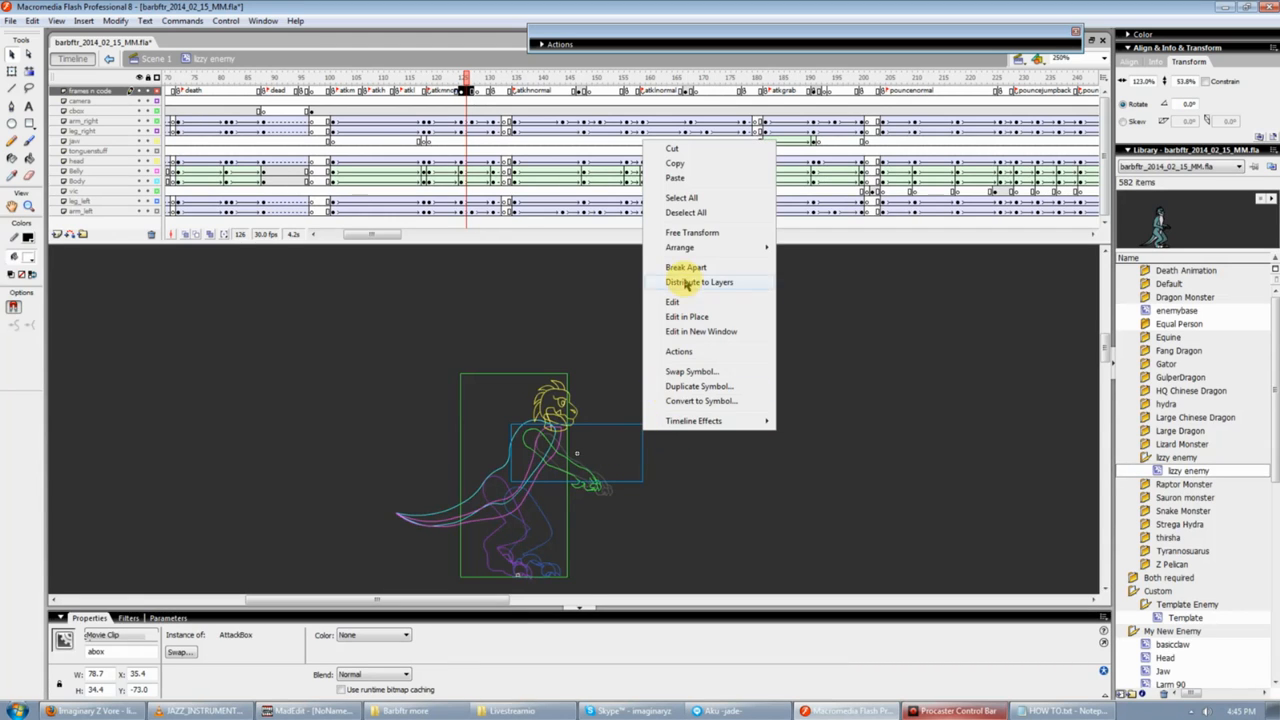
left_click(690, 165)
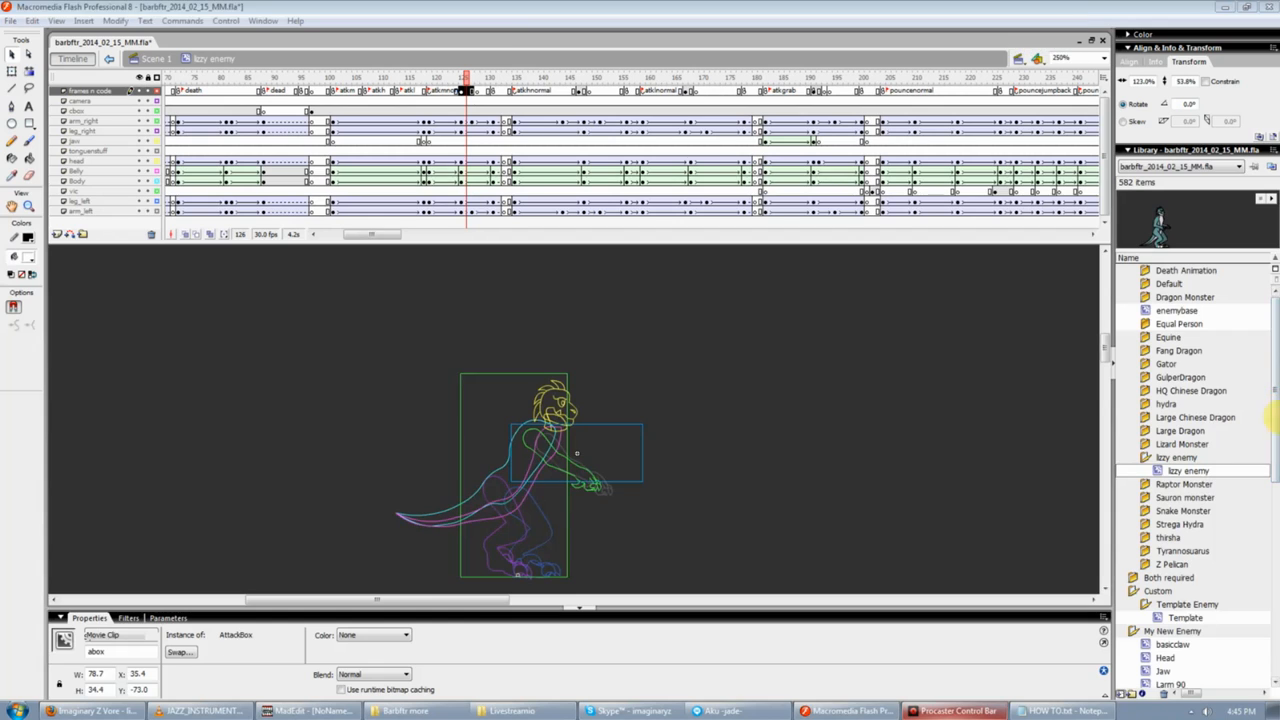
Reopen the McMonster symbol and insert a blank keyframe at frame 111 of the camera layer.
scroll(1210, 377, "down", 3)
scroll(1263, 594, "down", 2)
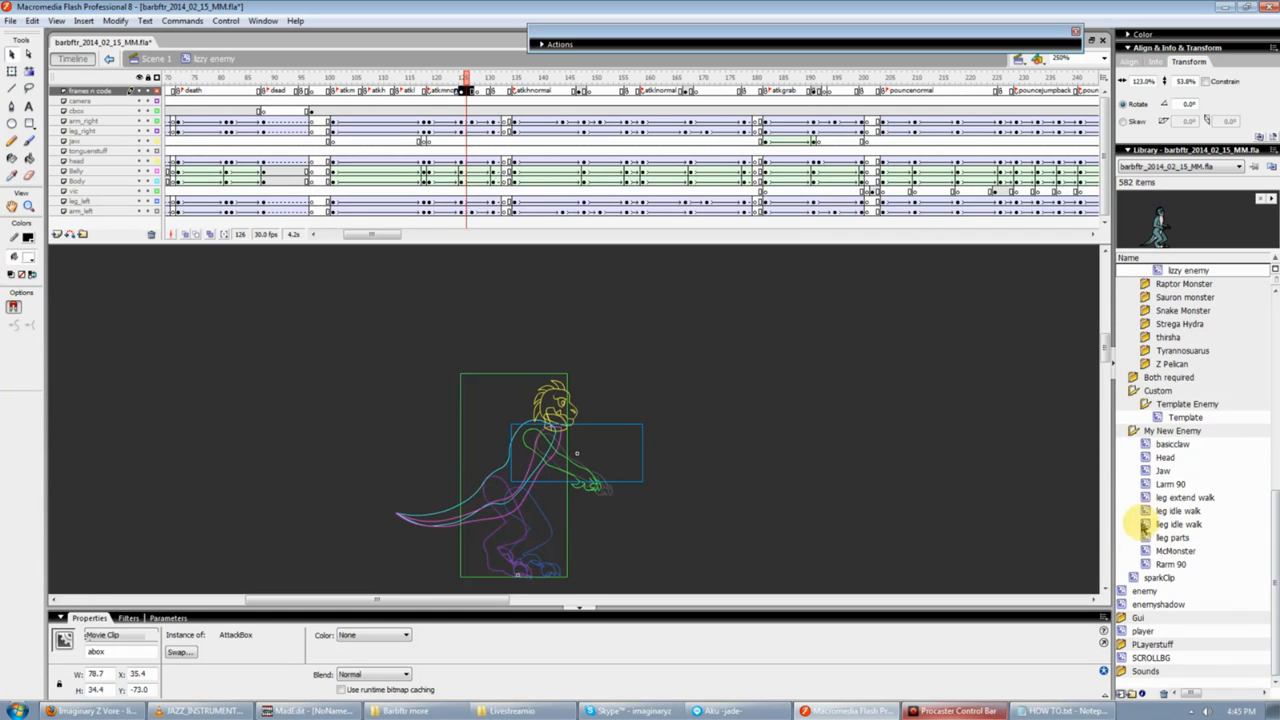
double_click(1145, 553)
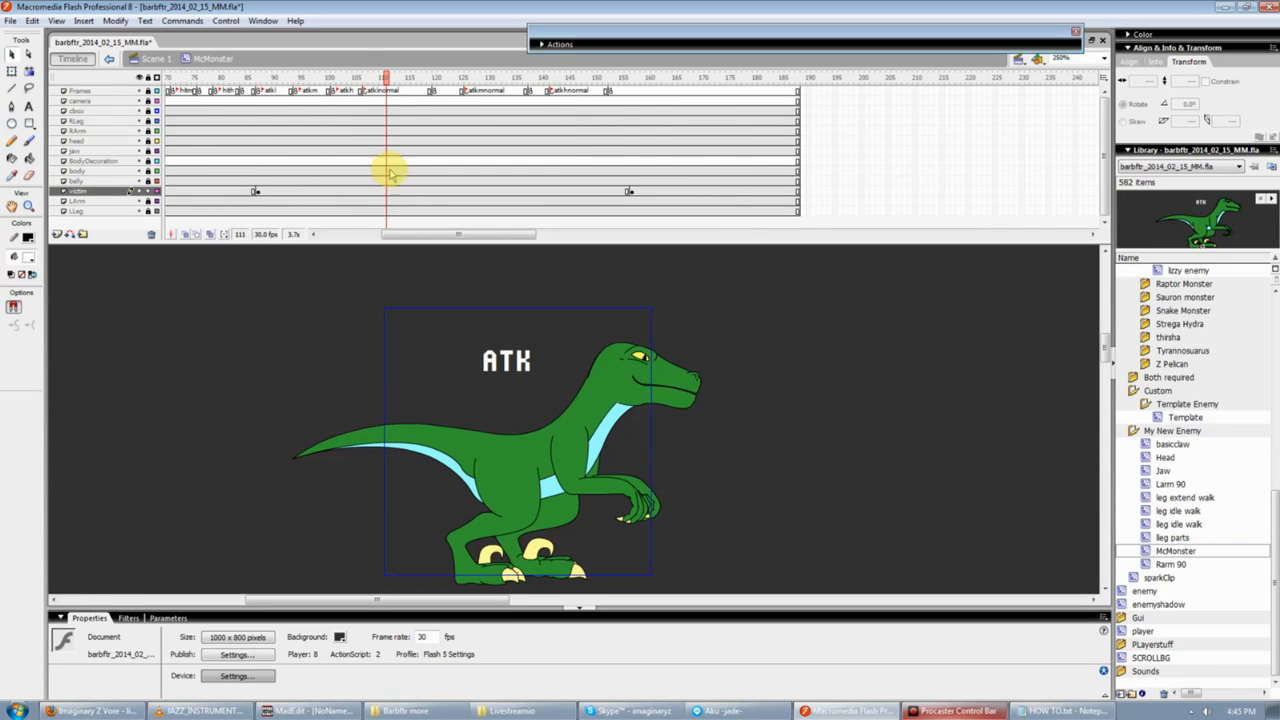
right_click(384, 99)
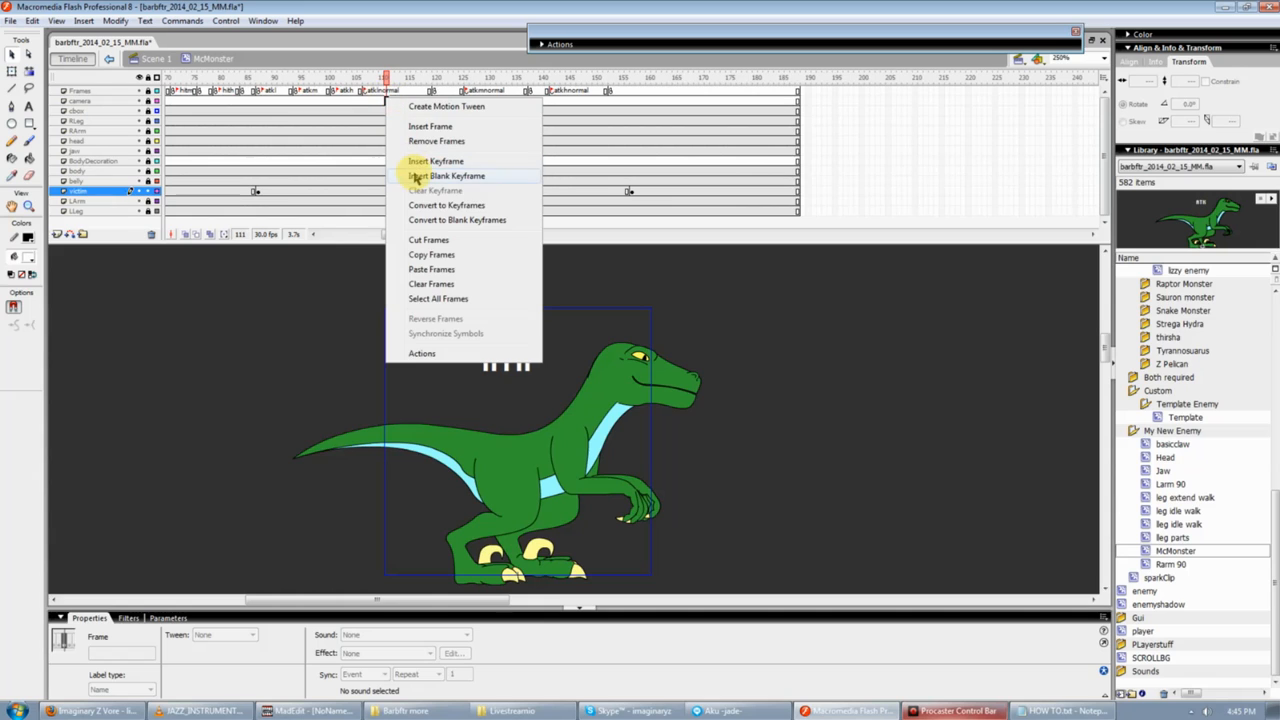
left_click(416, 176)
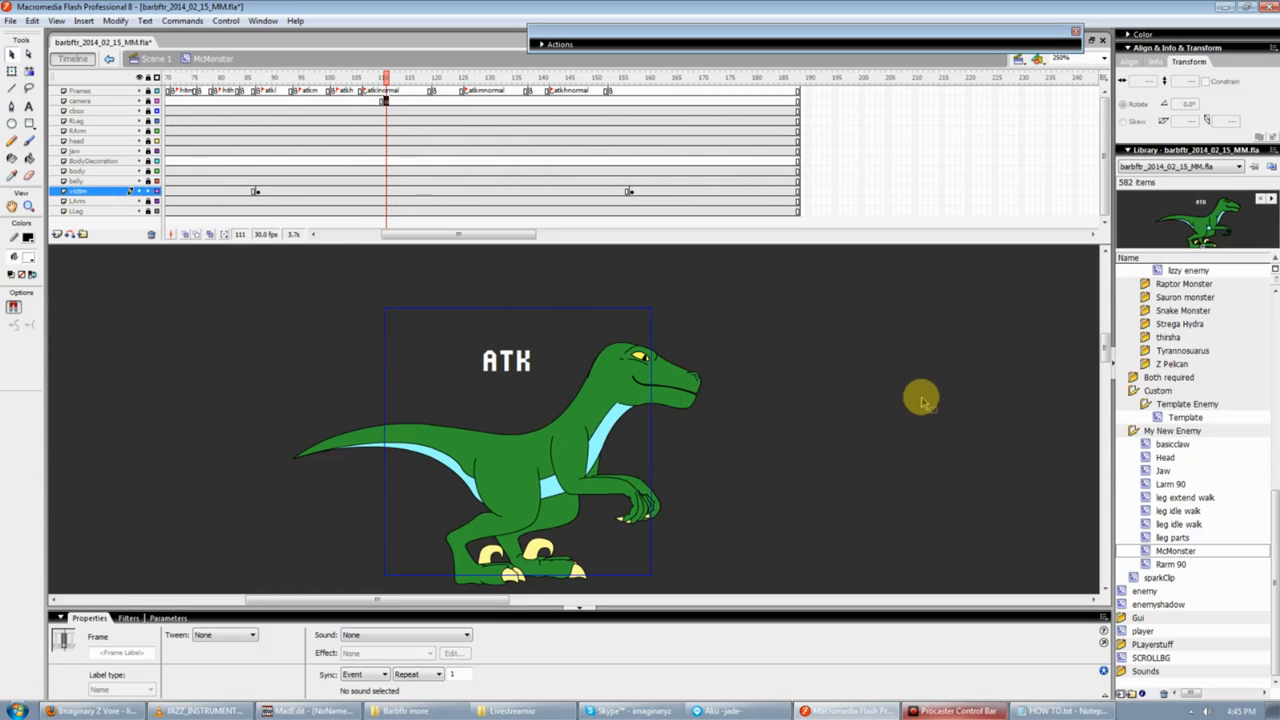
Unlock the camera layer, paste the attack box and place it low in front of the raptor, at about X 121, Y -20.
left_click(921, 397)
left_click(123, 100)
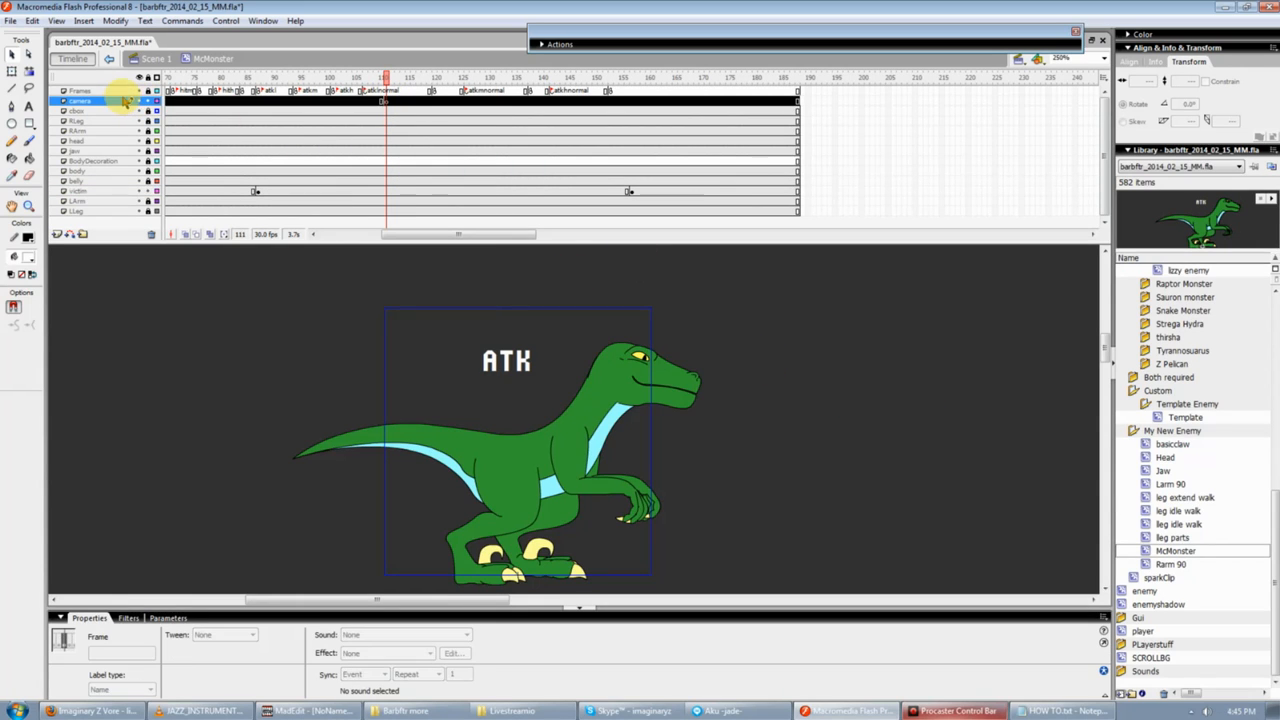
left_click(598, 378)
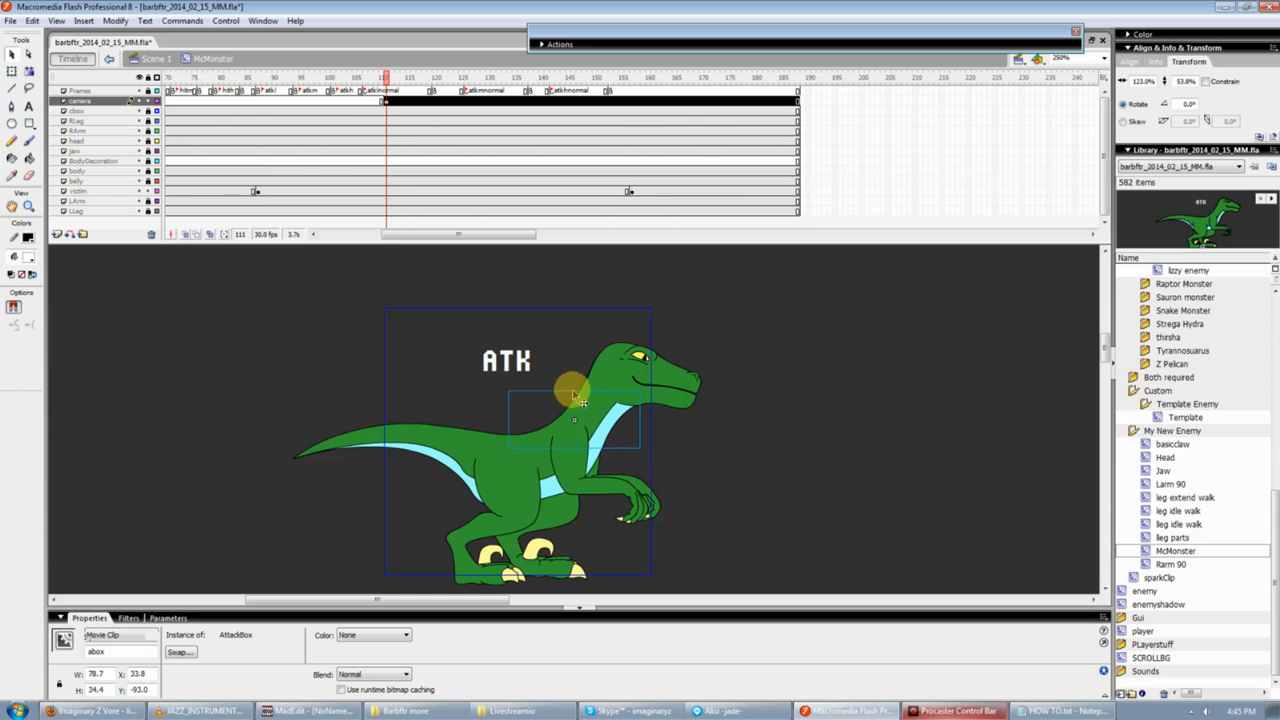
left_click_drag(582, 402, 727, 525)
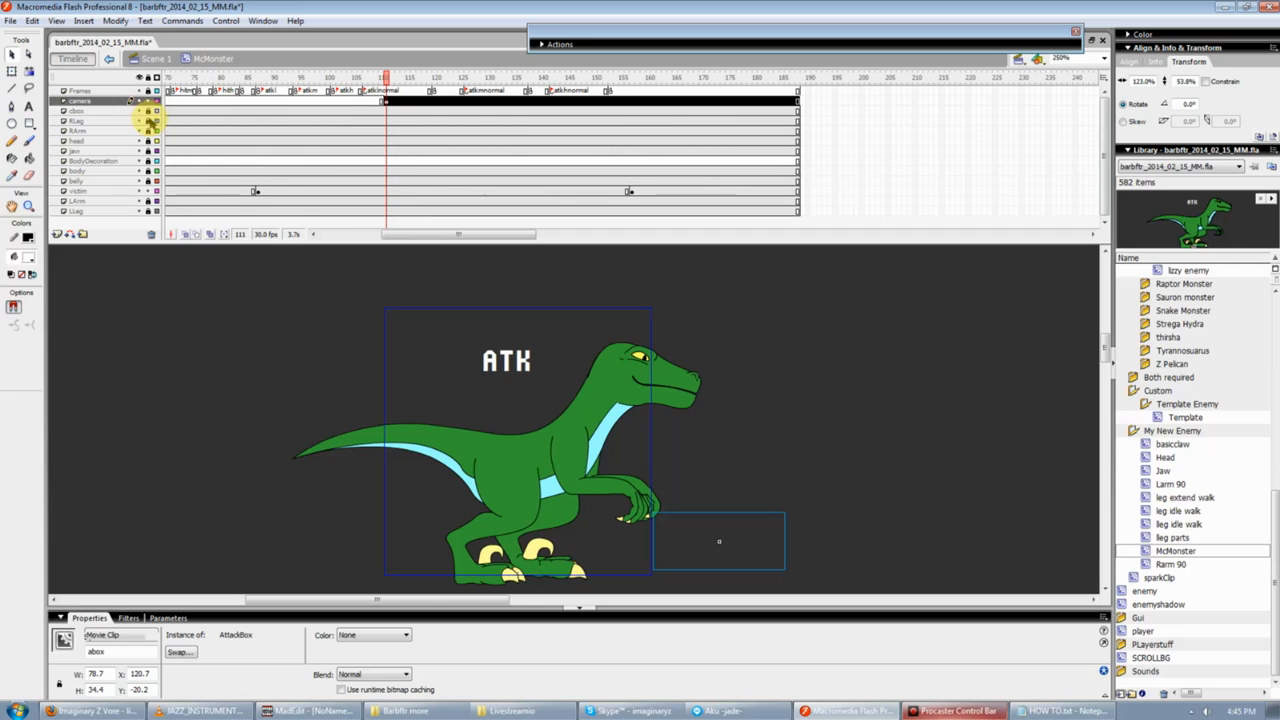
Change the camera layer's outline color to red.
double_click(155, 101)
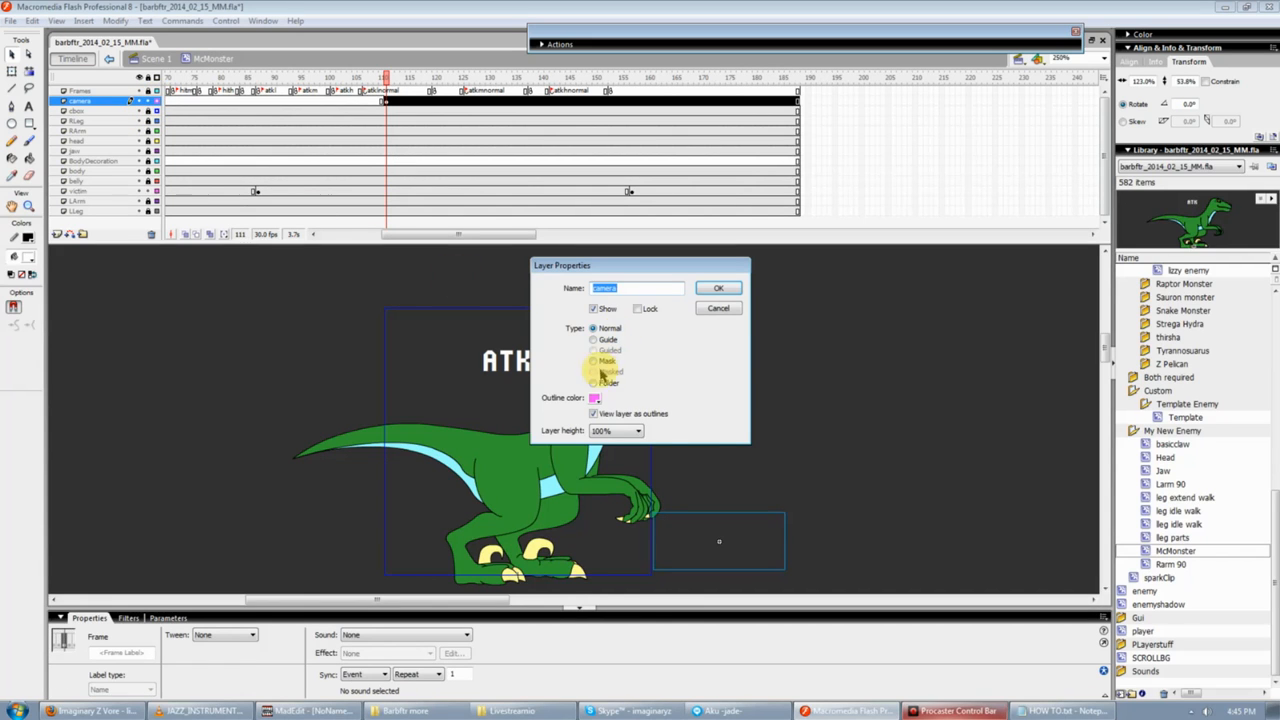
left_click(594, 397)
left_click(597, 490)
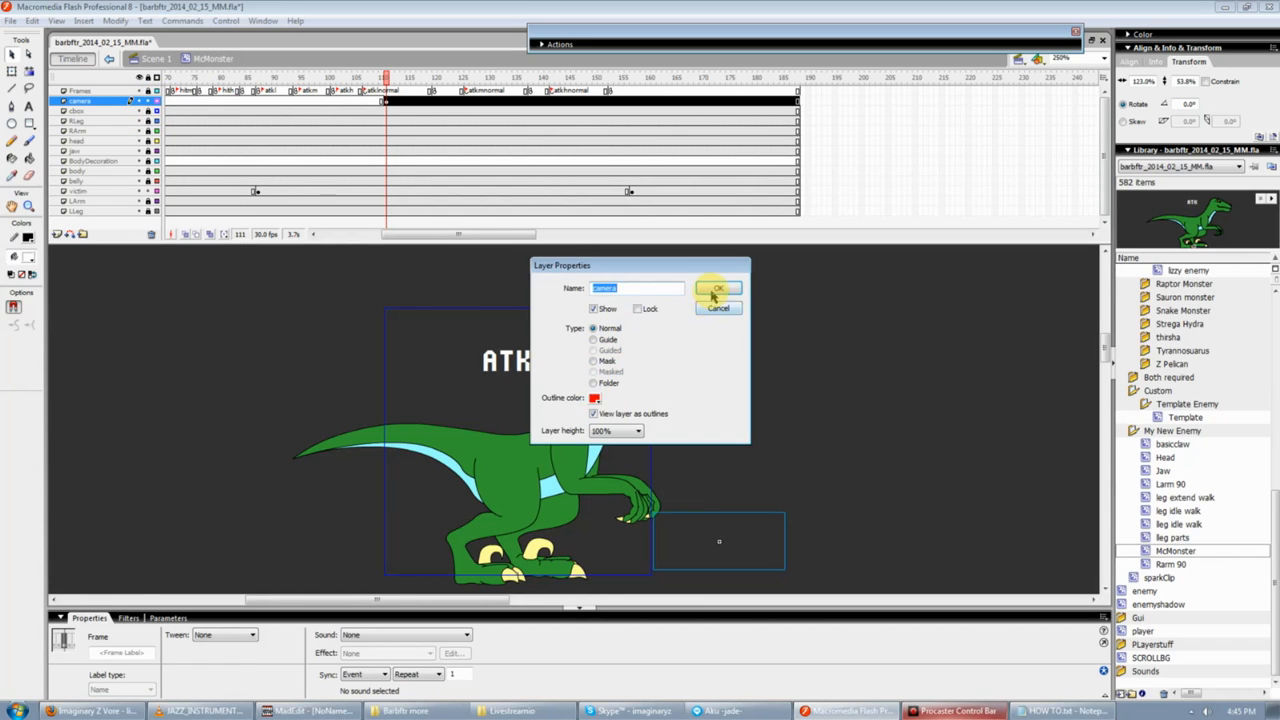
left_click(716, 289)
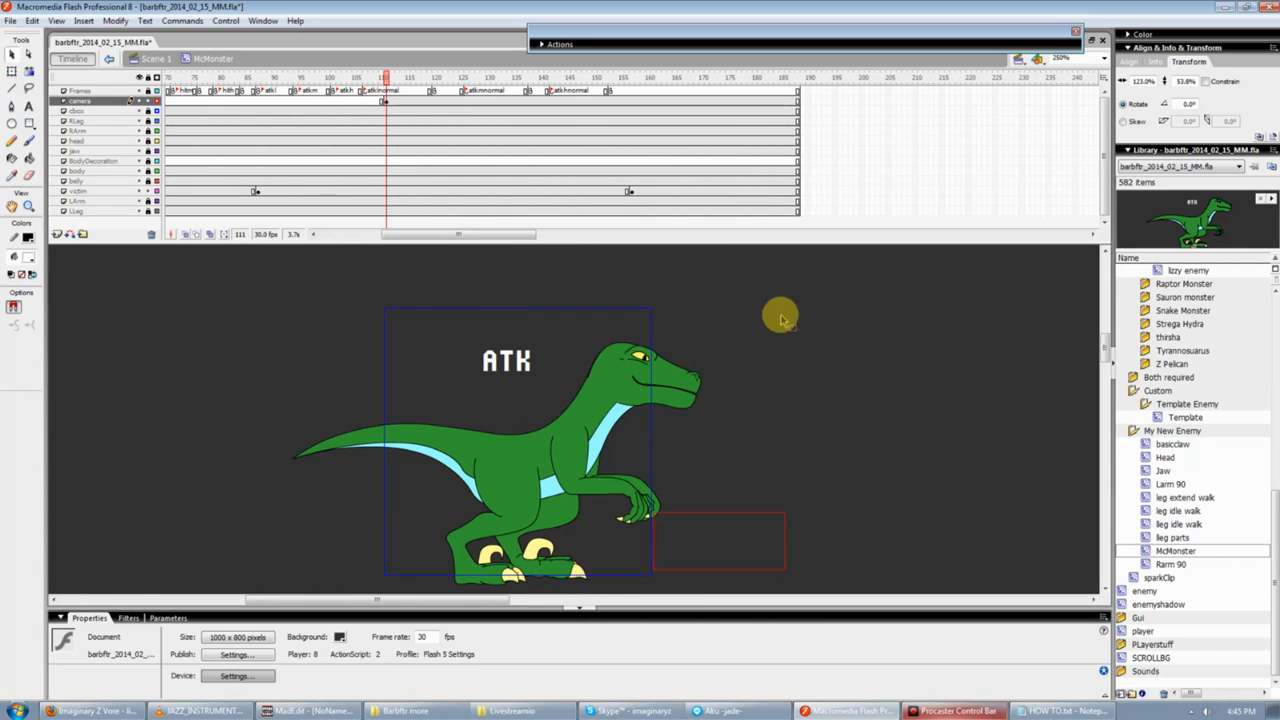
End the low attack box by inserting a blank keyframe at frame 113 of the camera layer.
left_click(396, 101)
right_click(396, 101)
left_click(425, 178)
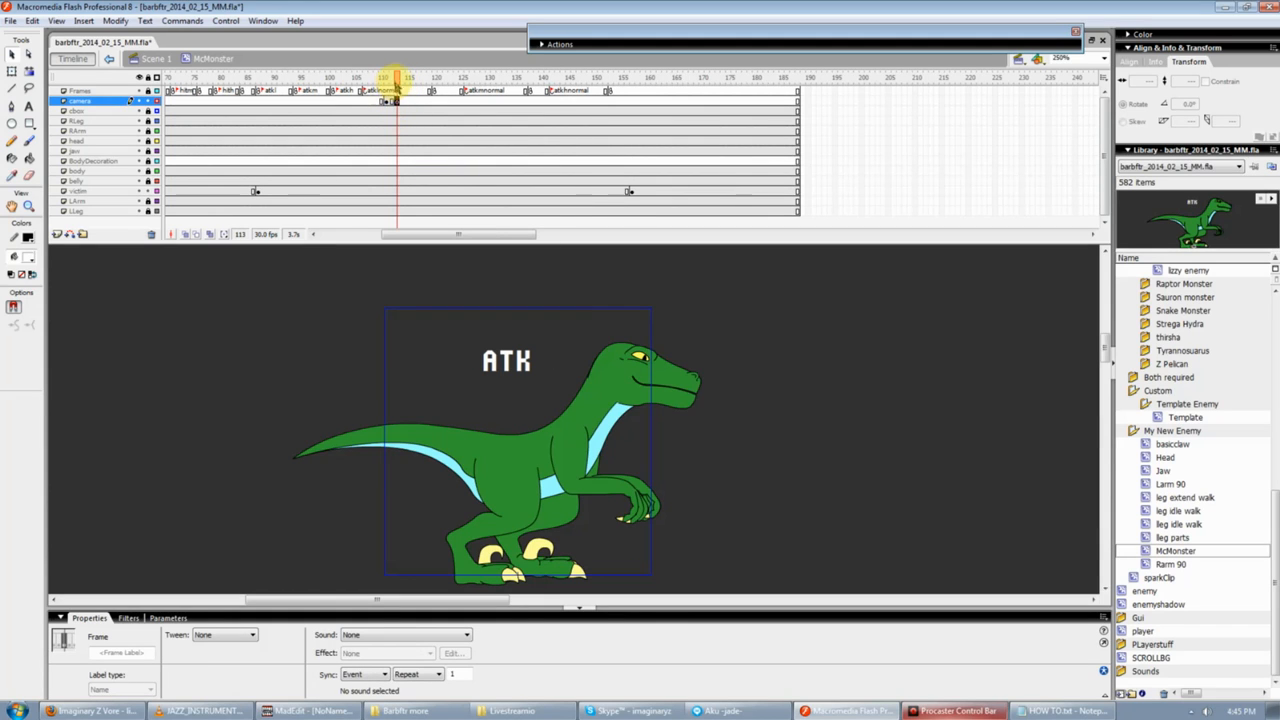
left_click_drag(396, 82, 457, 86)
left_click(386, 101)
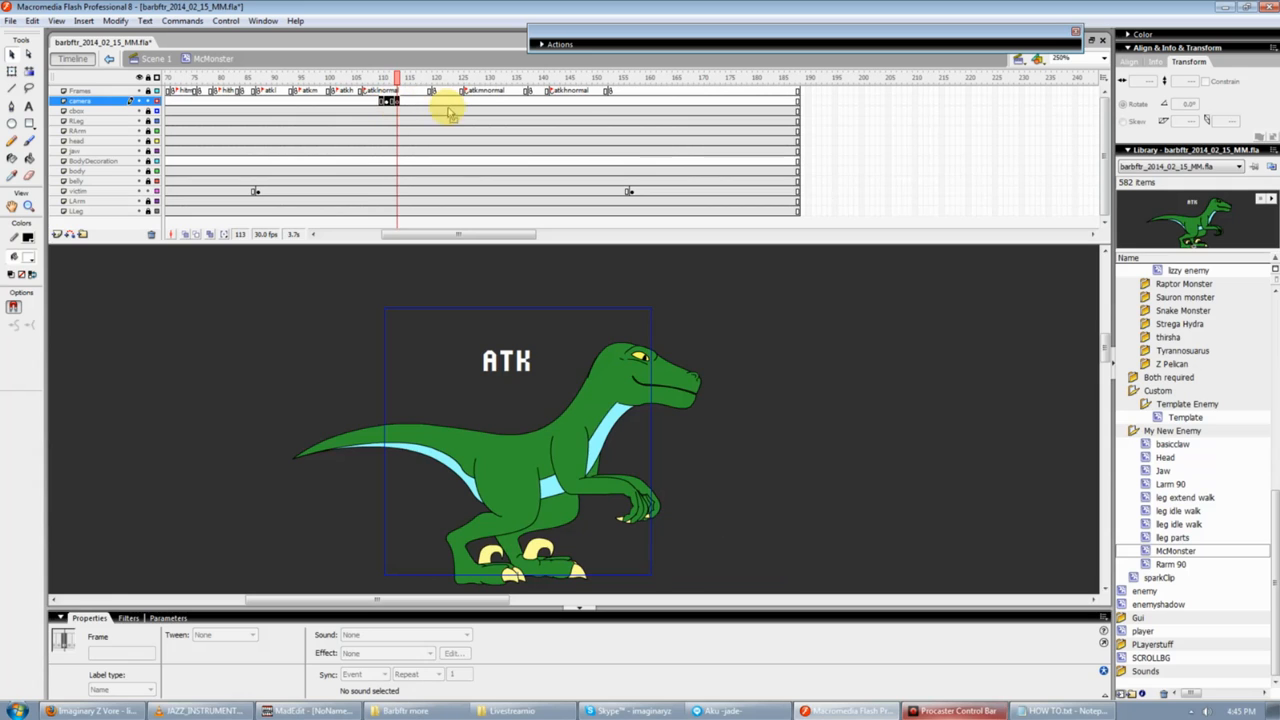
Add a keyframe at frame 130 with a pasted attack box, enlarged to about 92 by 89, in front of the raptor's head and chest.
right_click(491, 107)
left_click(525, 172)
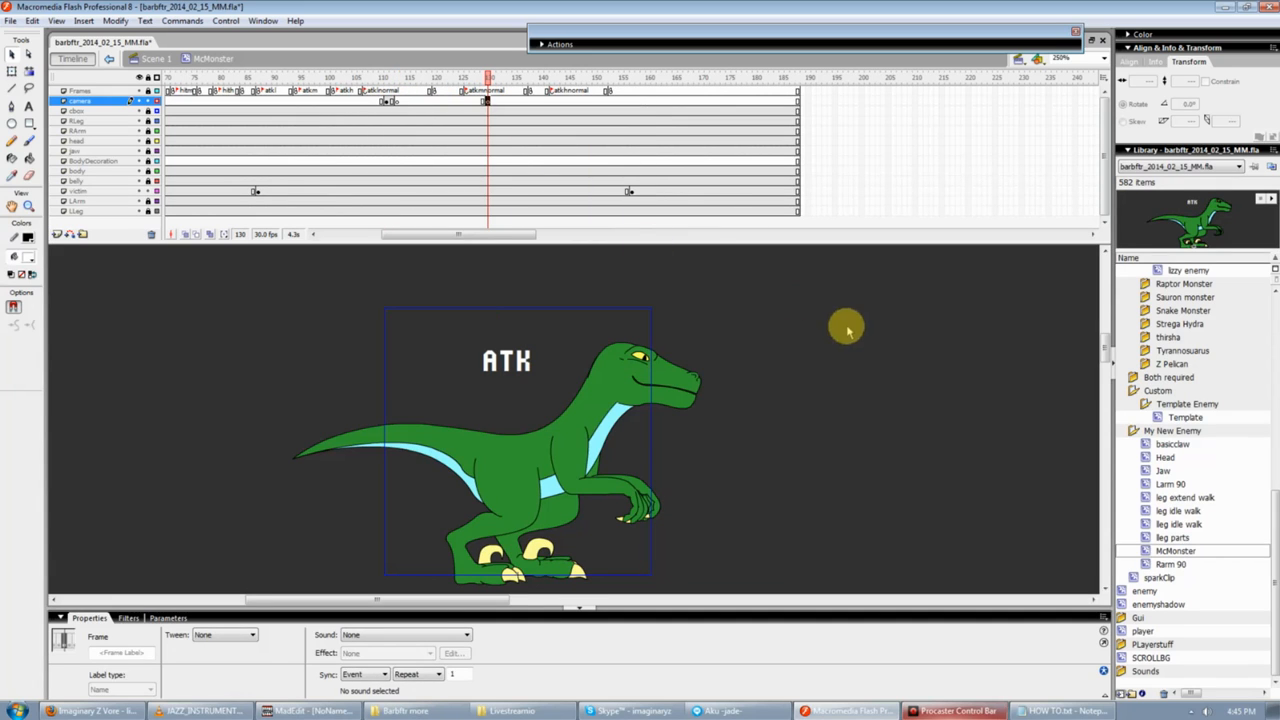
left_click_drag(648, 398, 808, 468)
key("q")
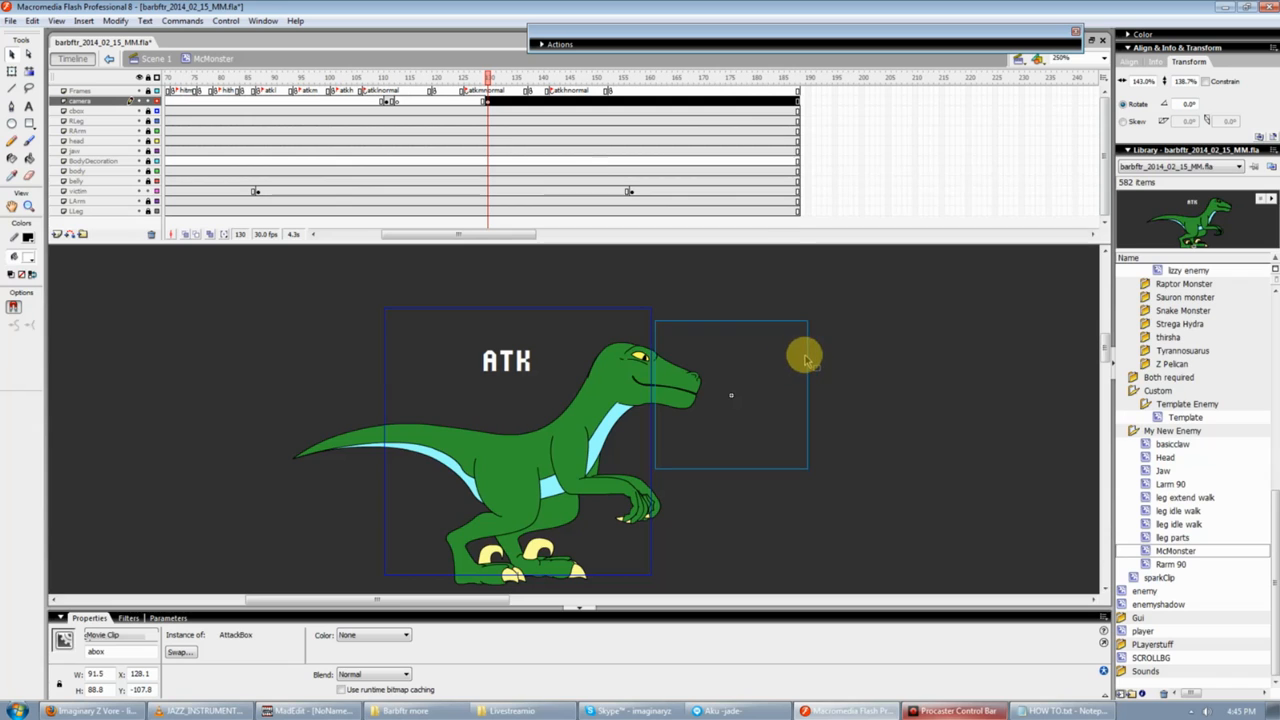
left_click_drag(805, 358, 798, 408)
left_click(823, 400)
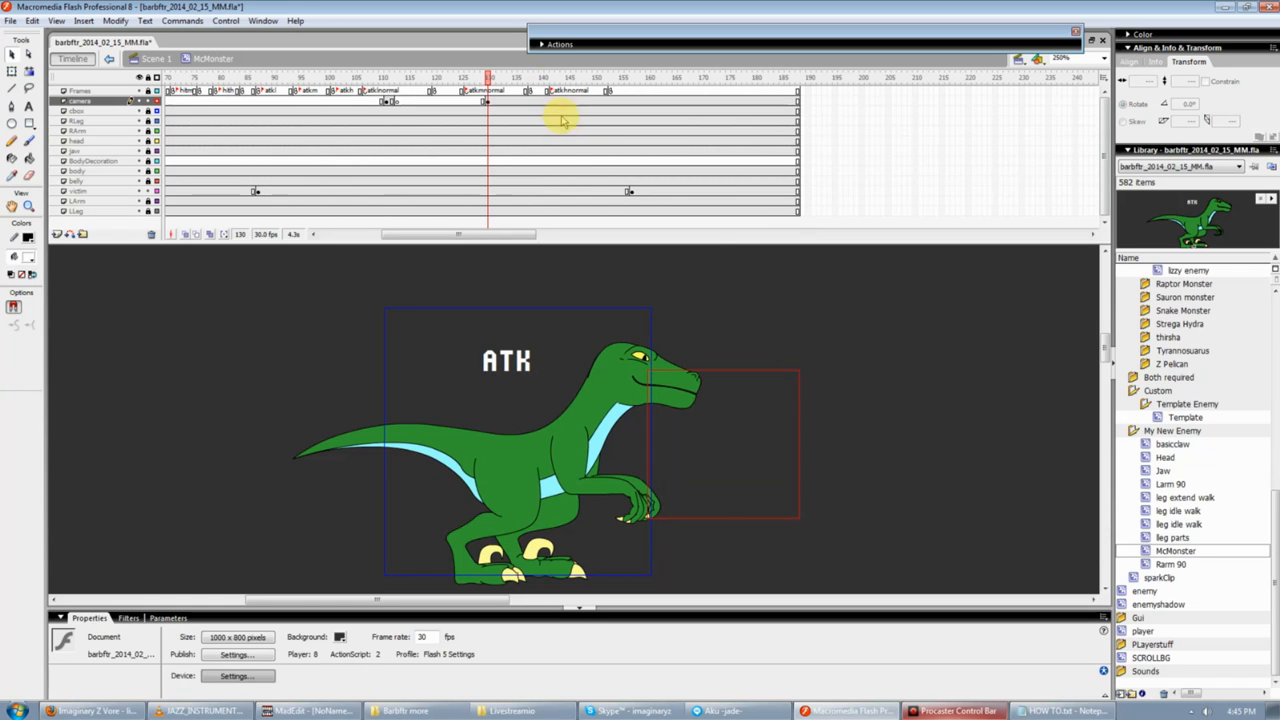
End the middle attack box with a blank keyframe at frame 132 of the camera layer.
left_click(498, 102)
right_click(498, 102)
left_click(497, 100)
right_click(498, 102)
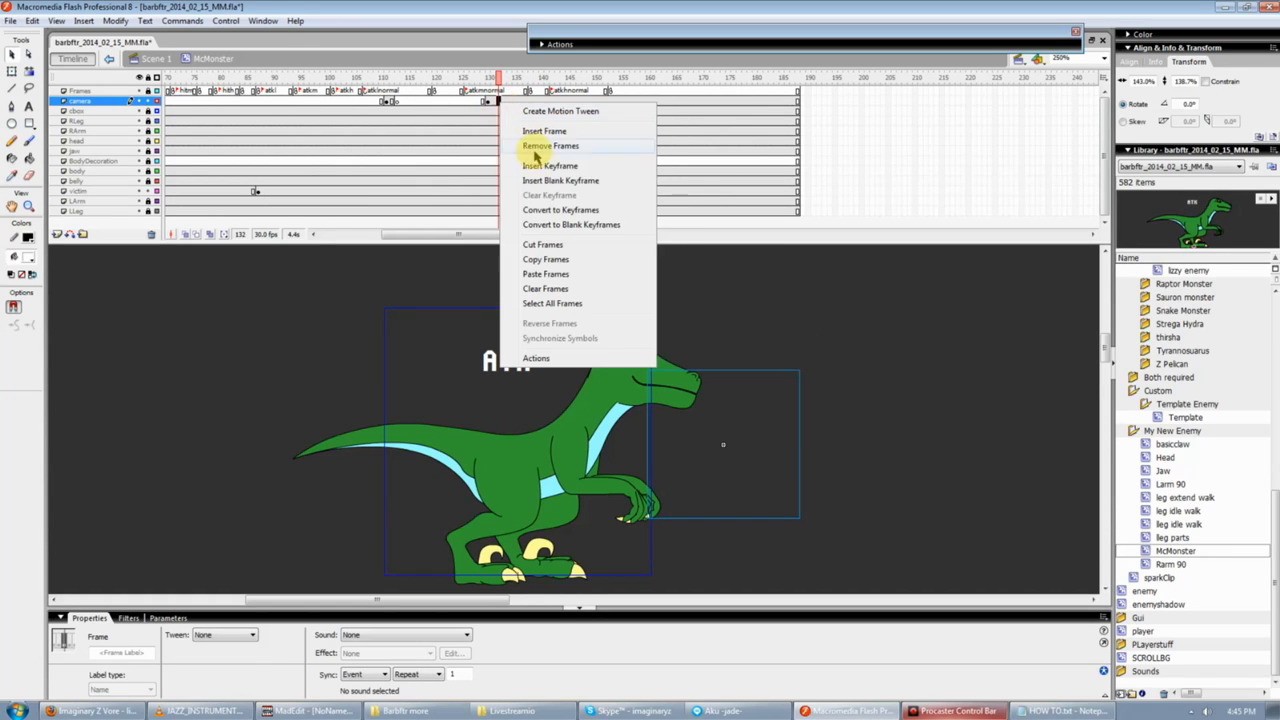
left_click(540, 146)
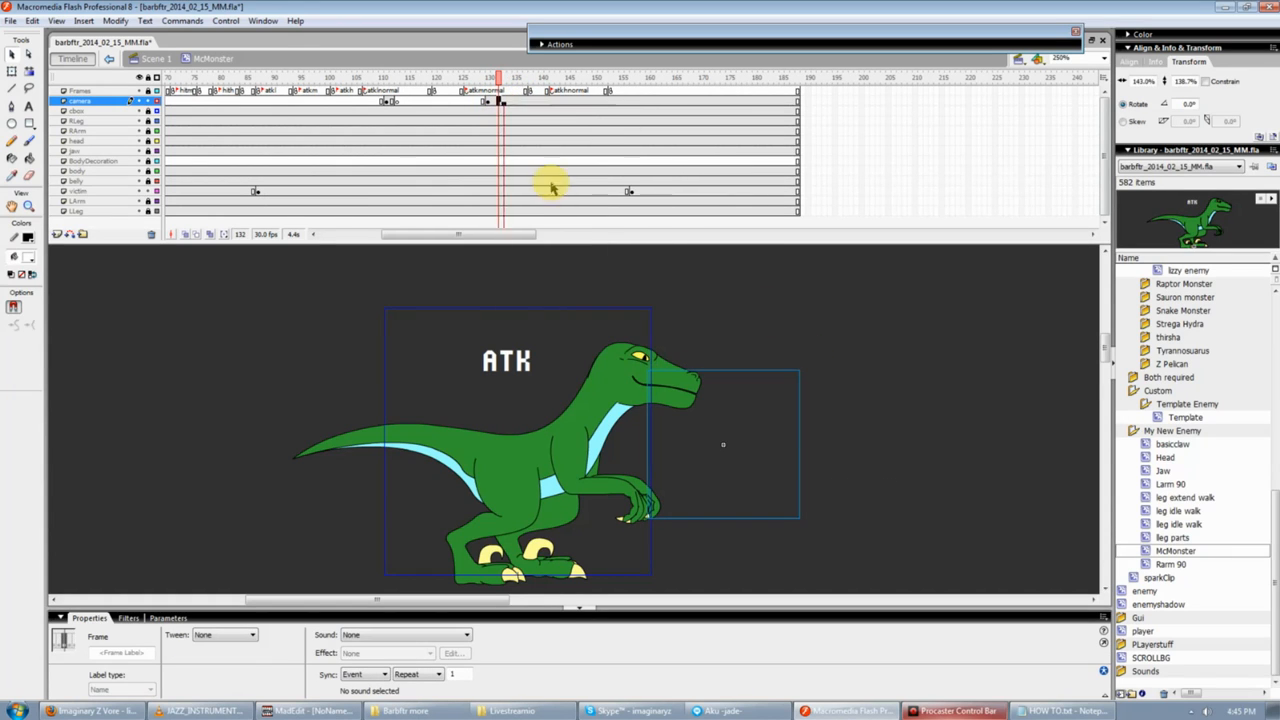
Add a keyframe at frame 146 with a pasted attack box, narrowed to about 74% width and placed at the raptor's snout.
right_click(574, 104)
left_click(600, 163)
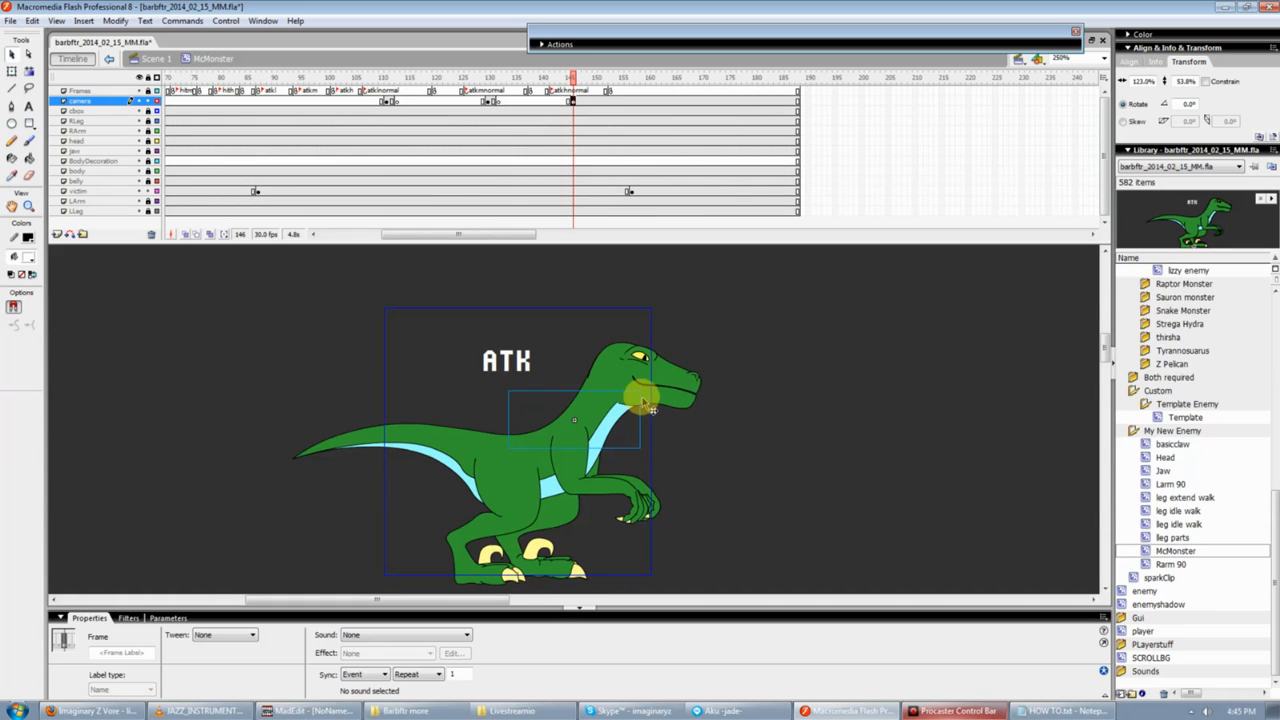
left_click_drag(648, 408, 758, 366)
left_click(712, 355)
key("q")
key("v")
End the high attack box with a blank keyframe at frame 148 of the camera layer.
left_click(584, 102)
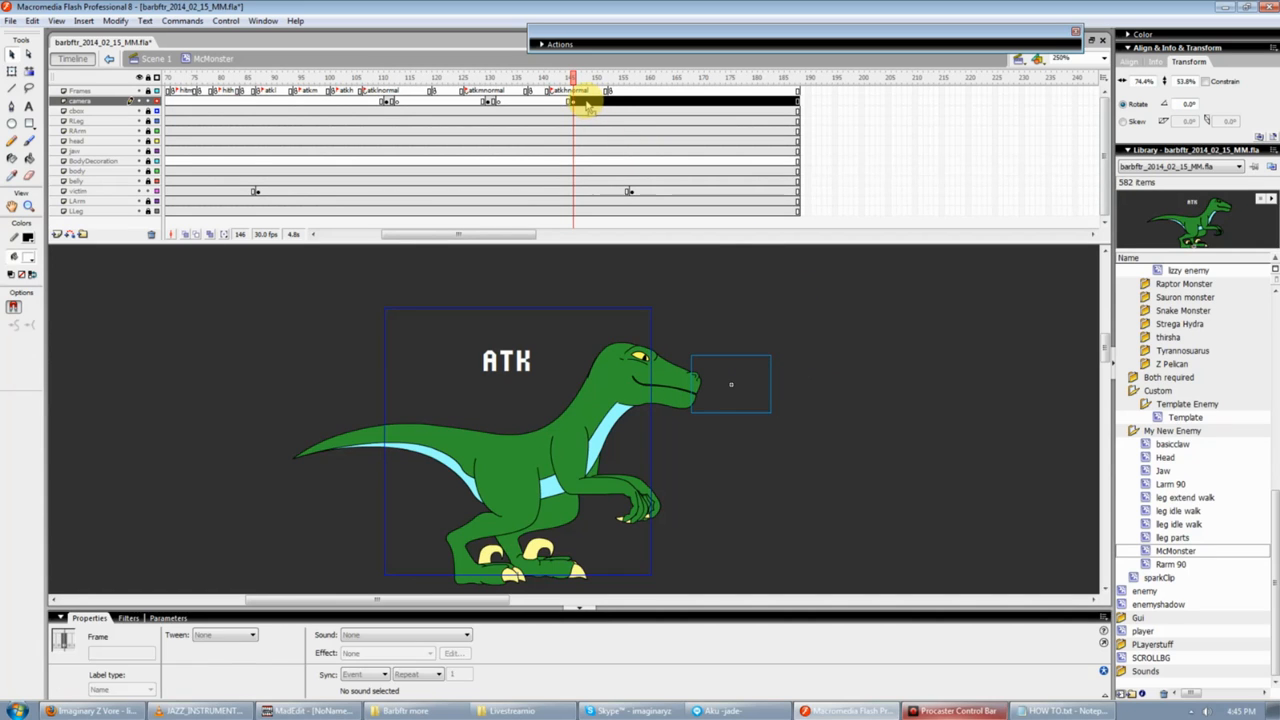
right_click(584, 102)
left_click(640, 172)
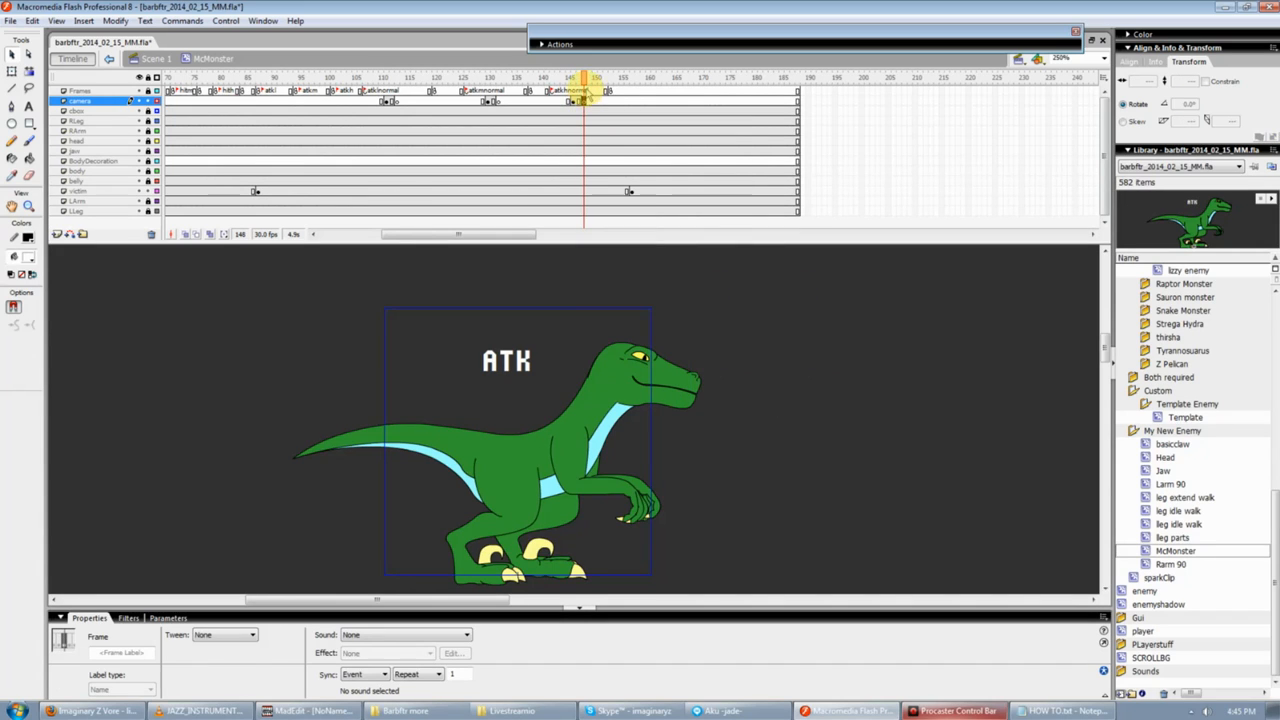
Review the low, middle and high attack boxes at frames 111, 131 and 147, and save the file.
left_click(628, 88)
left_click_drag(569, 80, 386, 82)
left_click(866, 383)
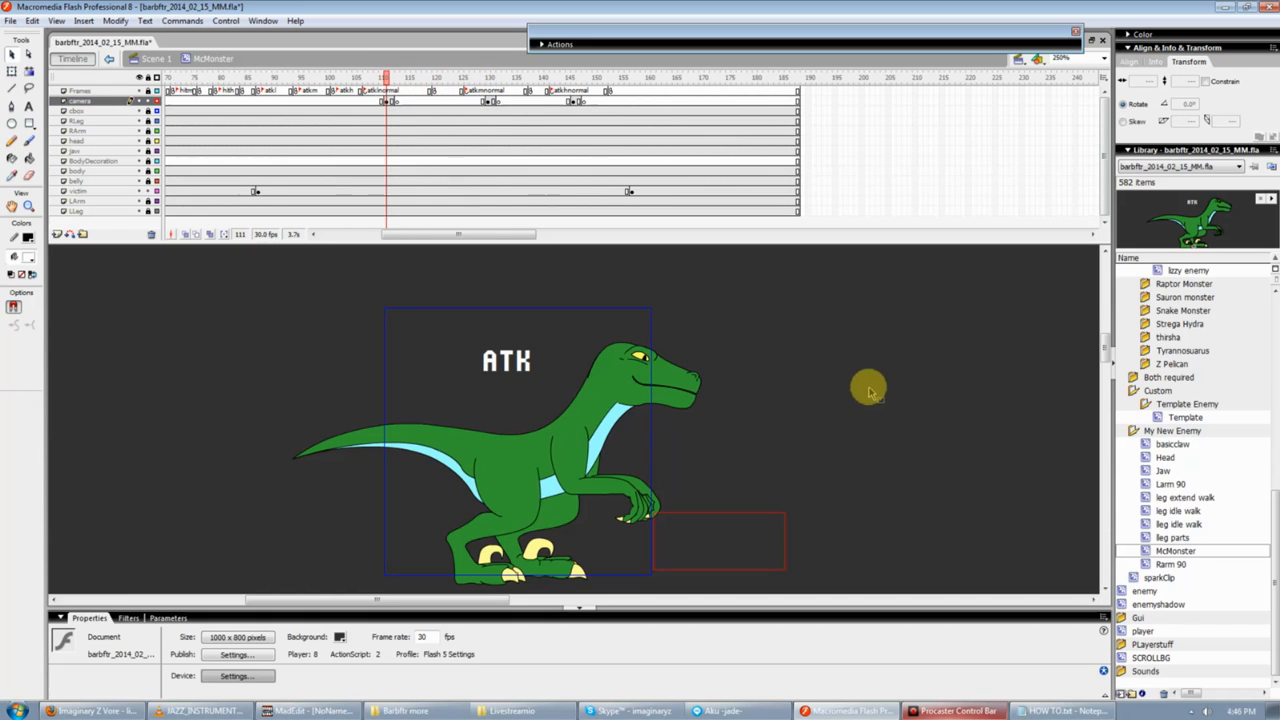
left_click(492, 78)
left_click(745, 352)
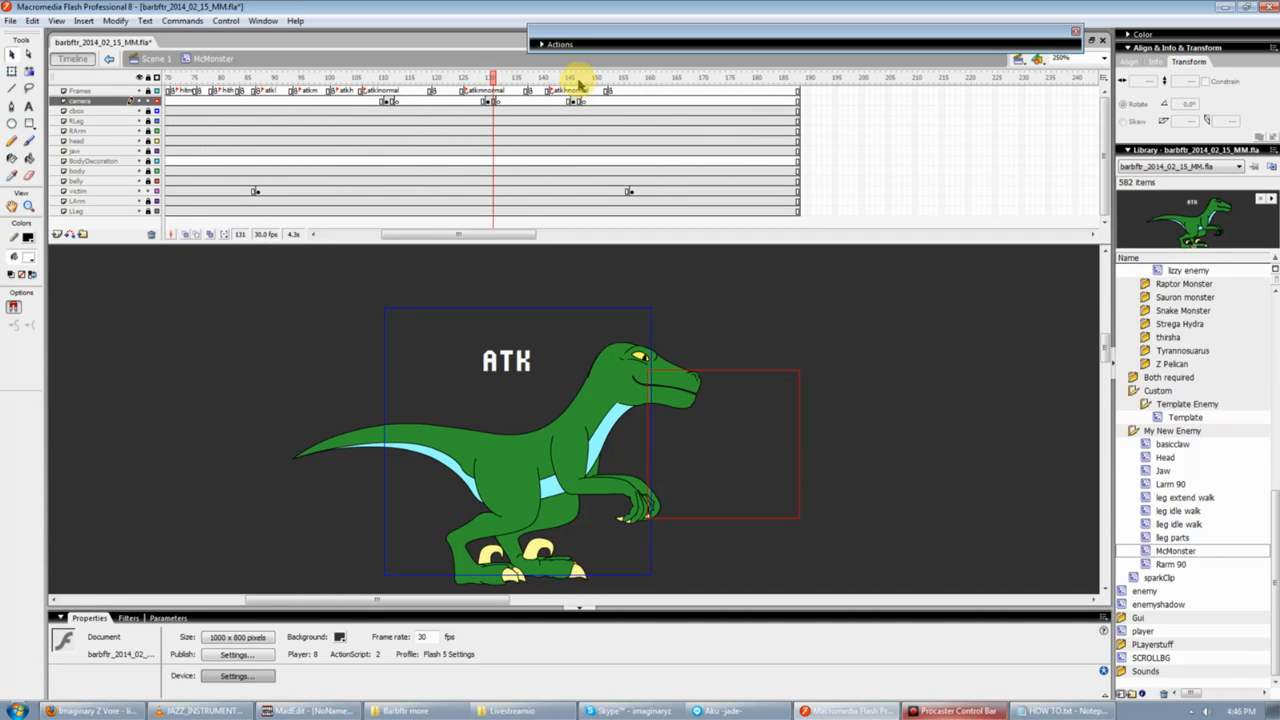
left_click(578, 80)
left_click(826, 310)
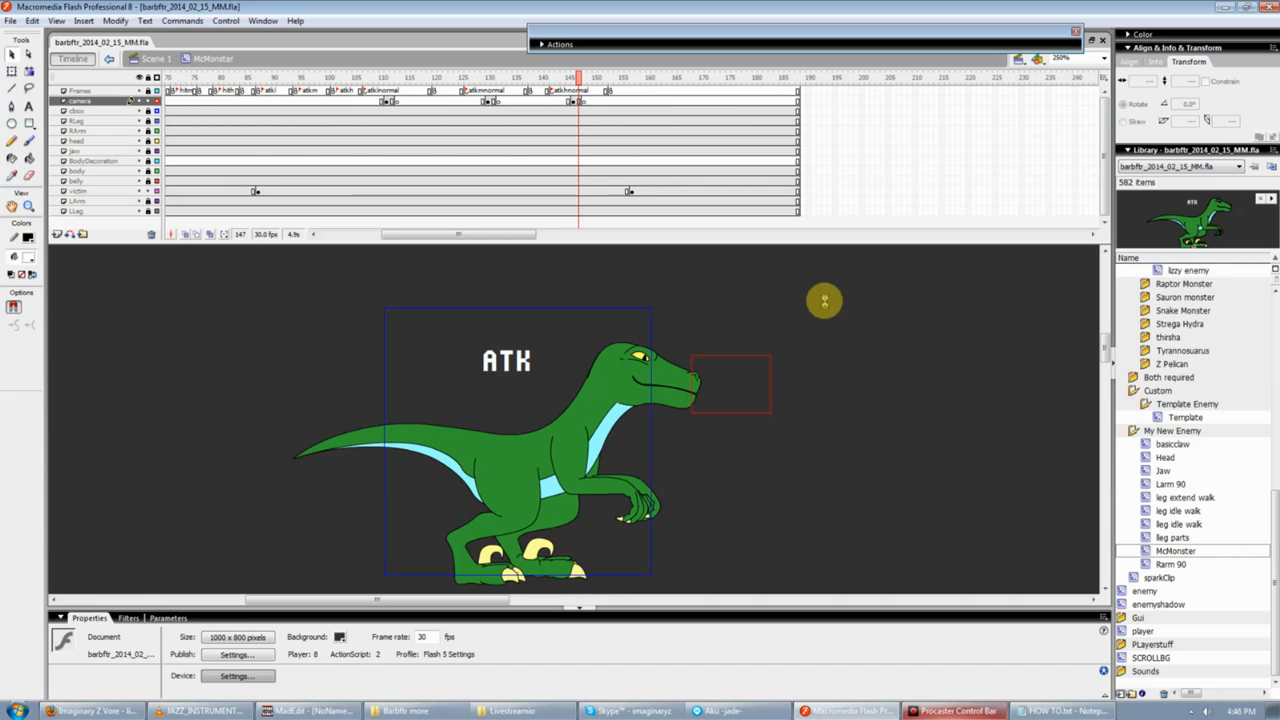
Test the movie, start the game and switch the enemy to the Raptor.
key("ctrl+Return")
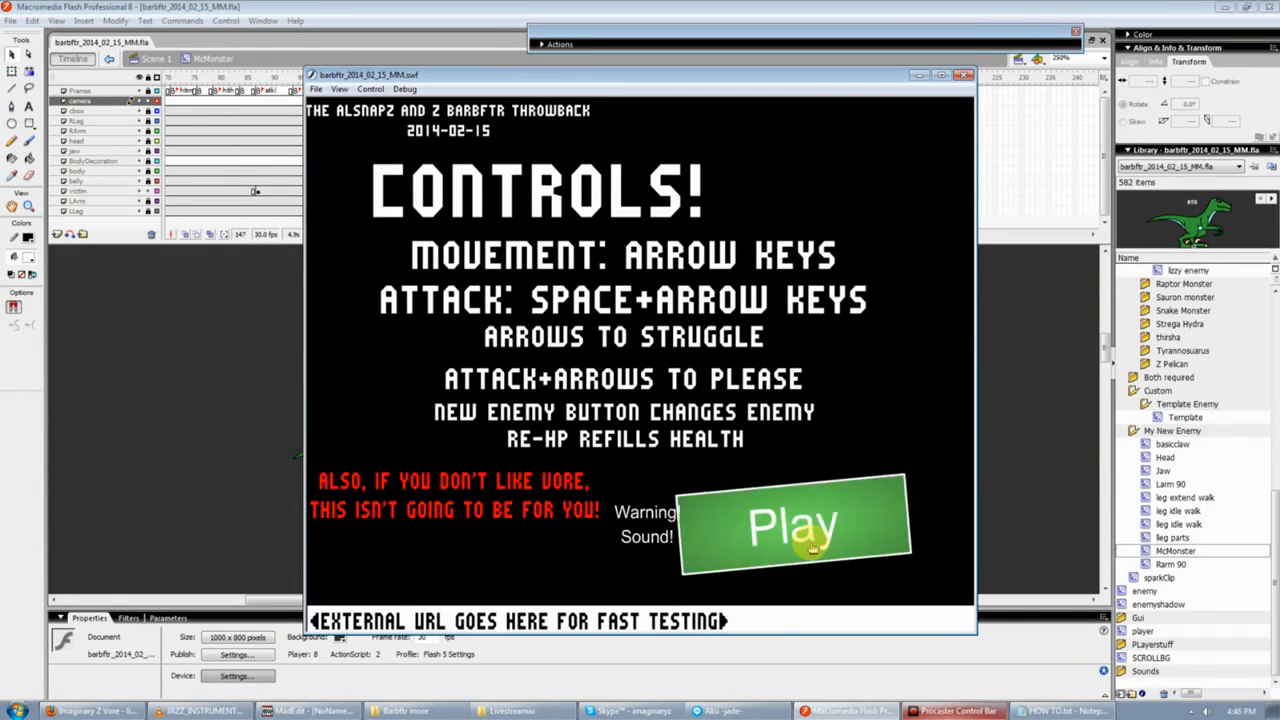
left_click(792, 524)
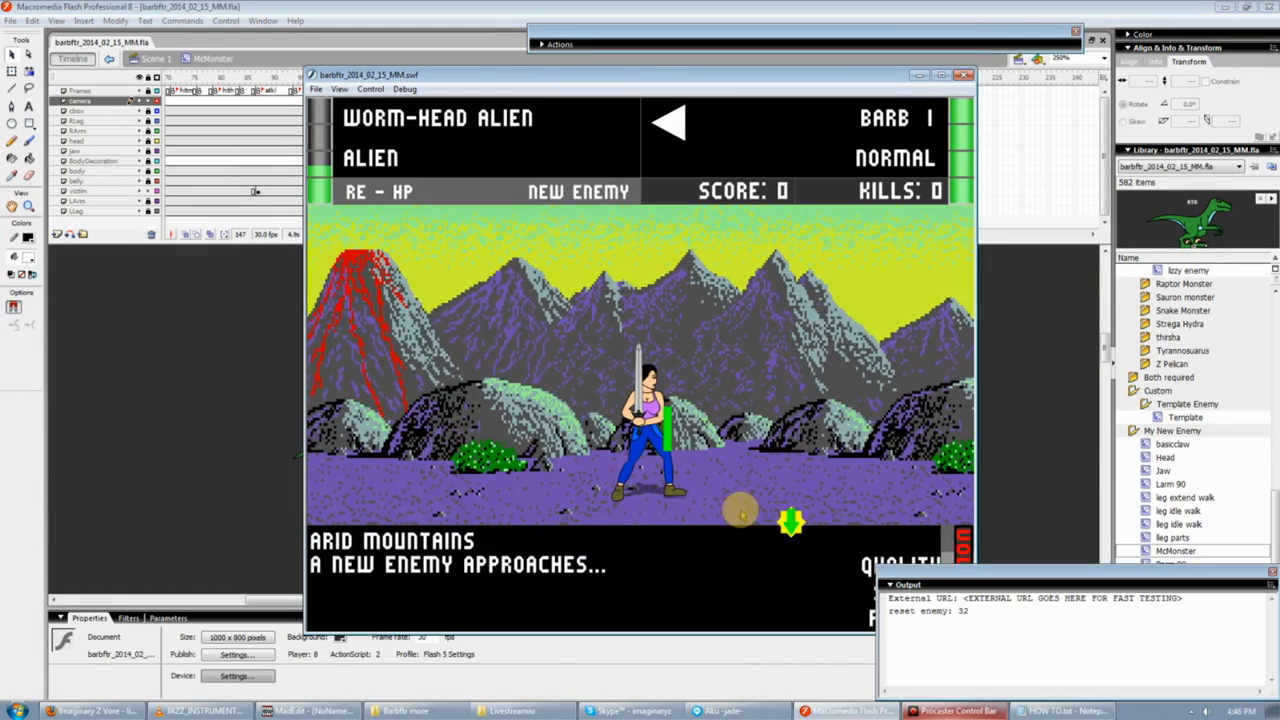
left_click(440, 164)
left_click(440, 164)
left_click(443, 163)
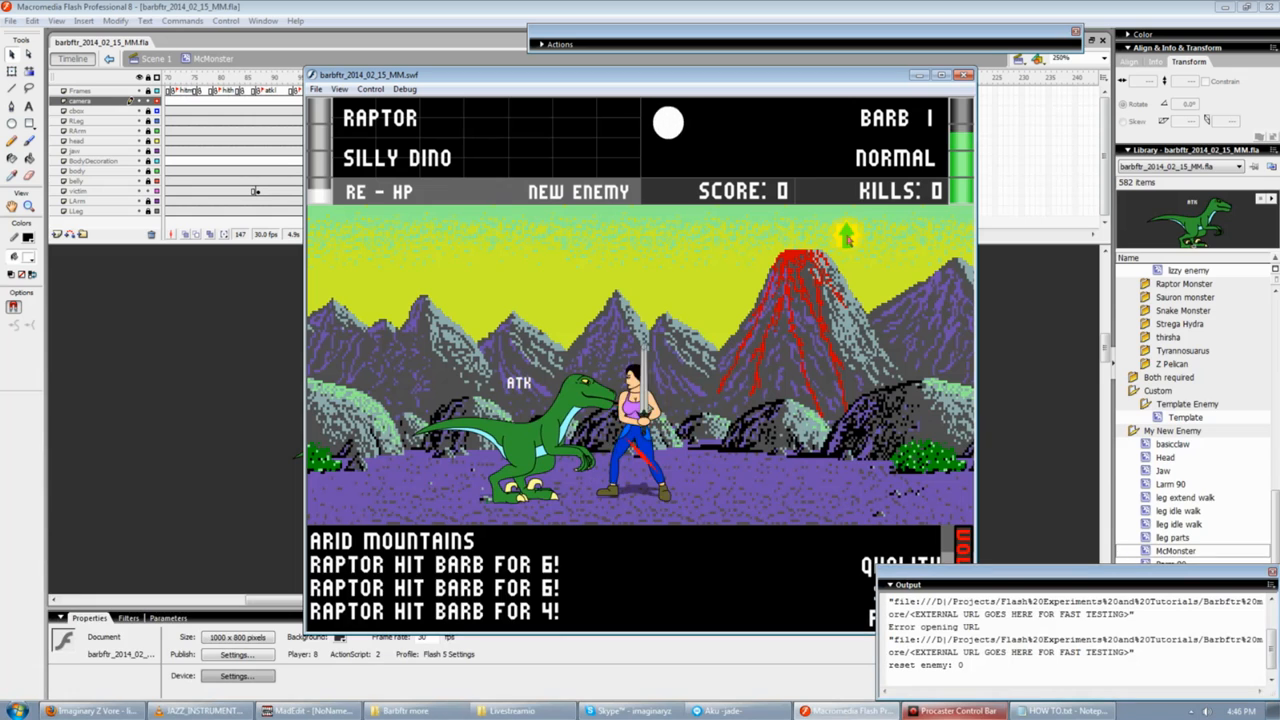
Fight the Raptor in the game test to check that its attack boxes hit Barb.
left_click(531, 274)
left_click(828, 264)
left_click(850, 324)
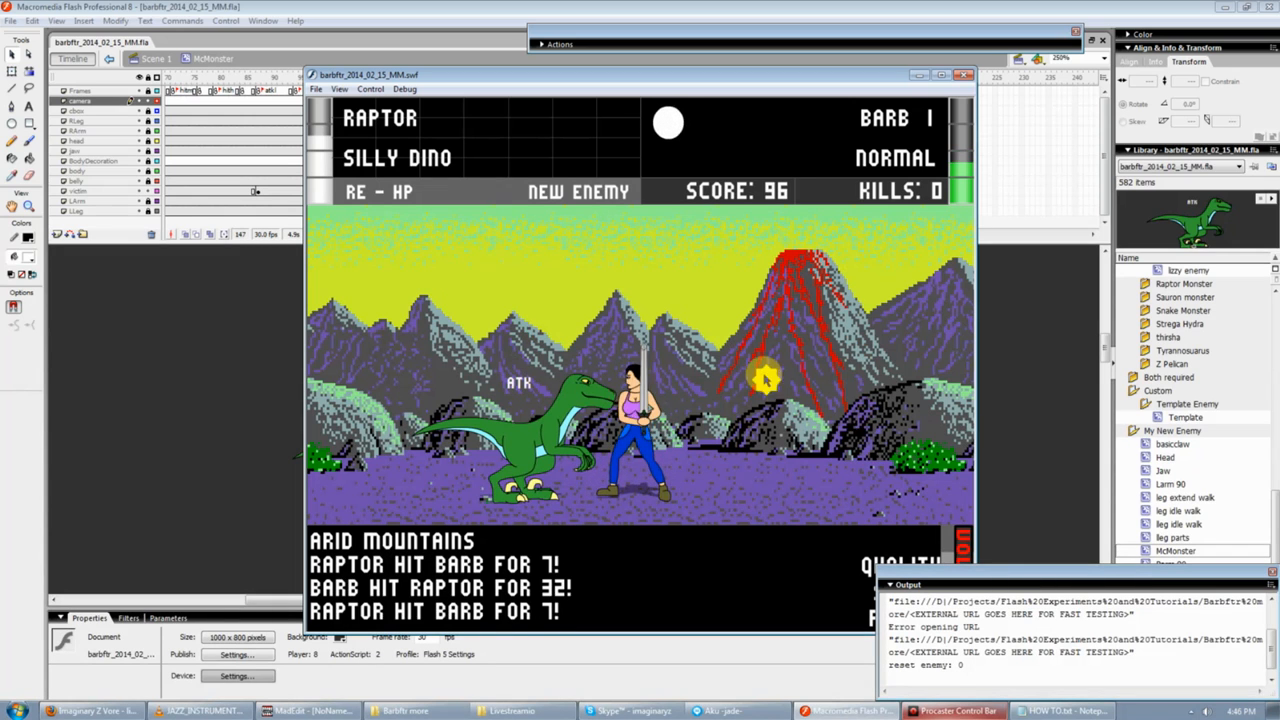
left_click(640, 368)
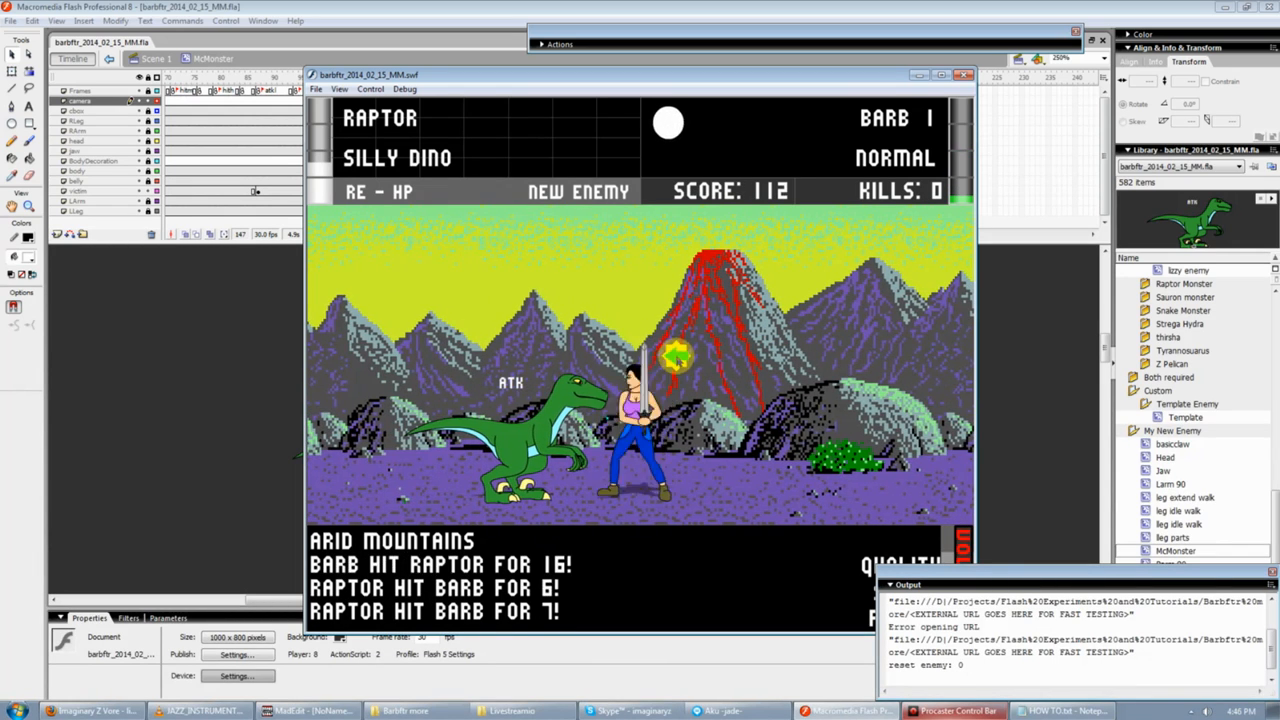
Refill the fighters' health and keep fighting the Raptor to test its attacks further.
left_click(380, 191)
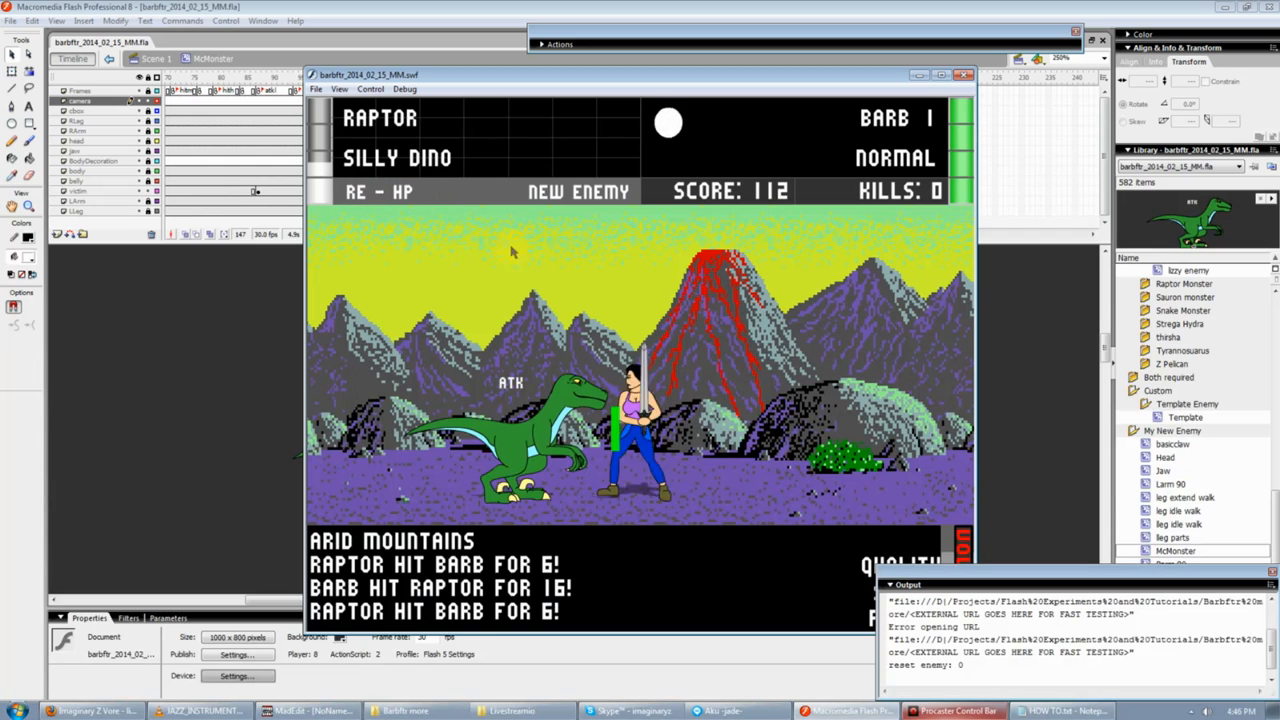
left_click(731, 240)
left_click(730, 240)
left_click(729, 250)
left_click(728, 520)
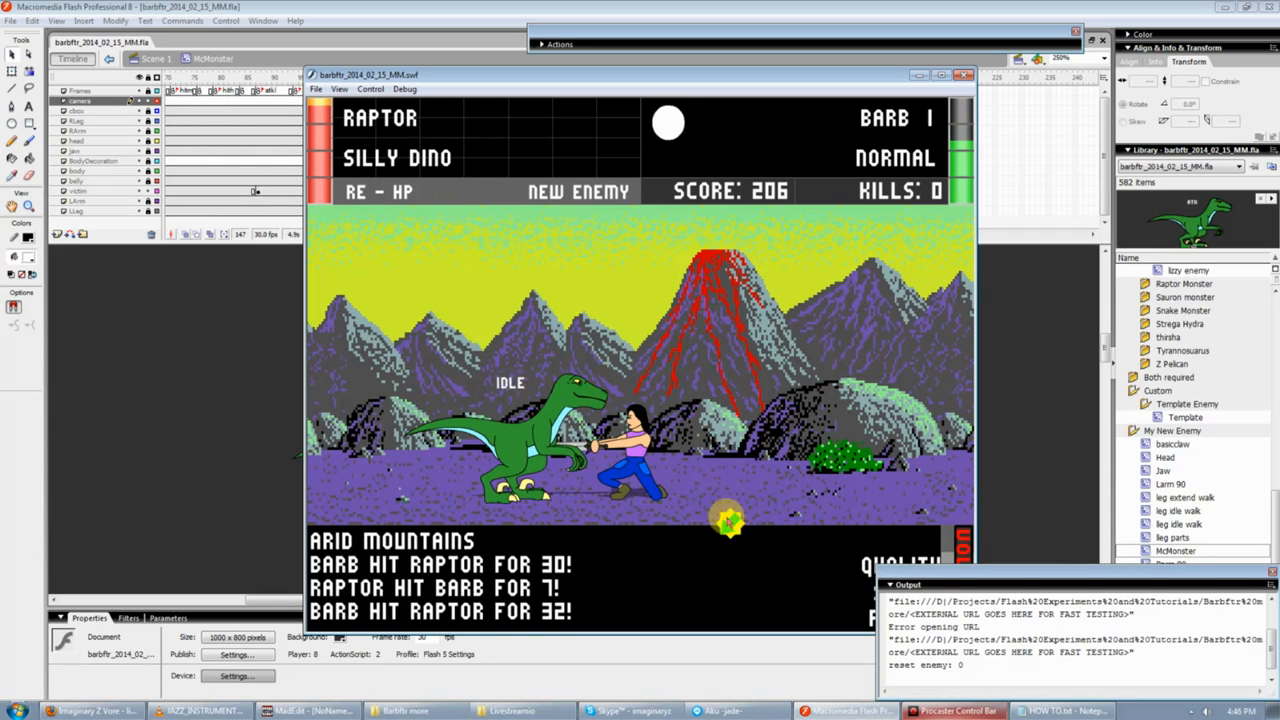
left_click(721, 503)
left_click(720, 357)
left_click(721, 370)
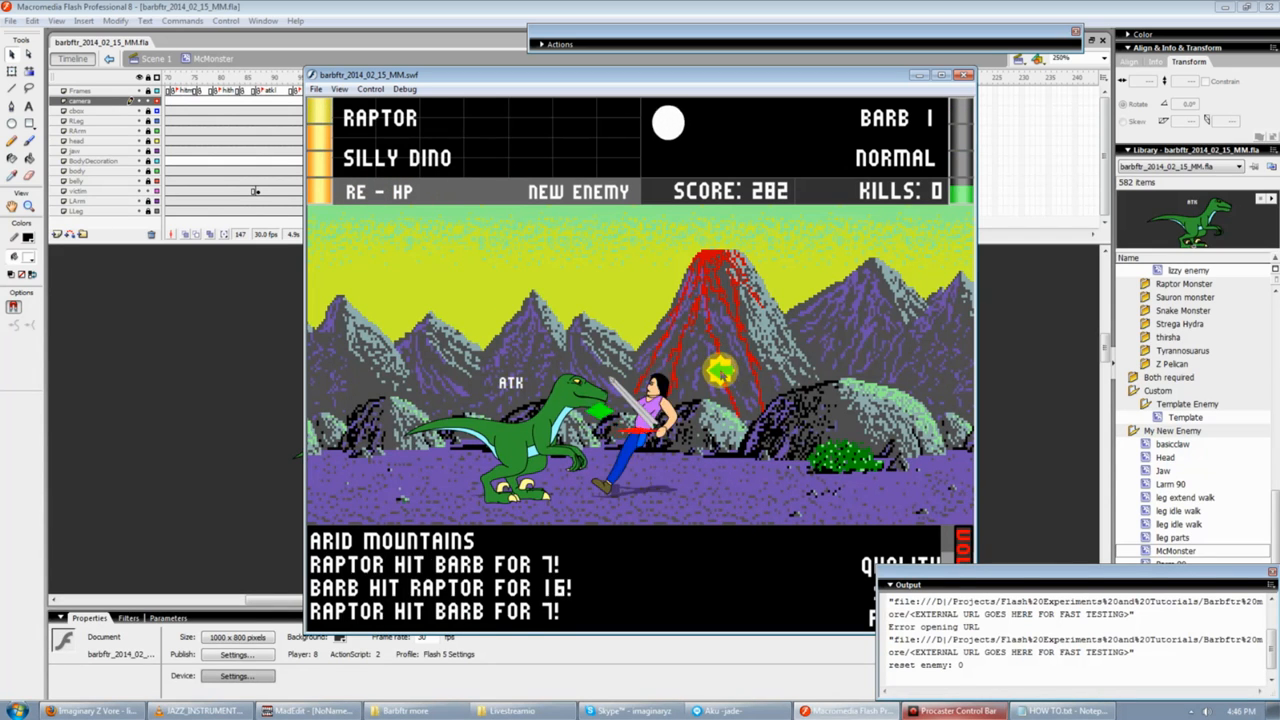
left_click(558, 384)
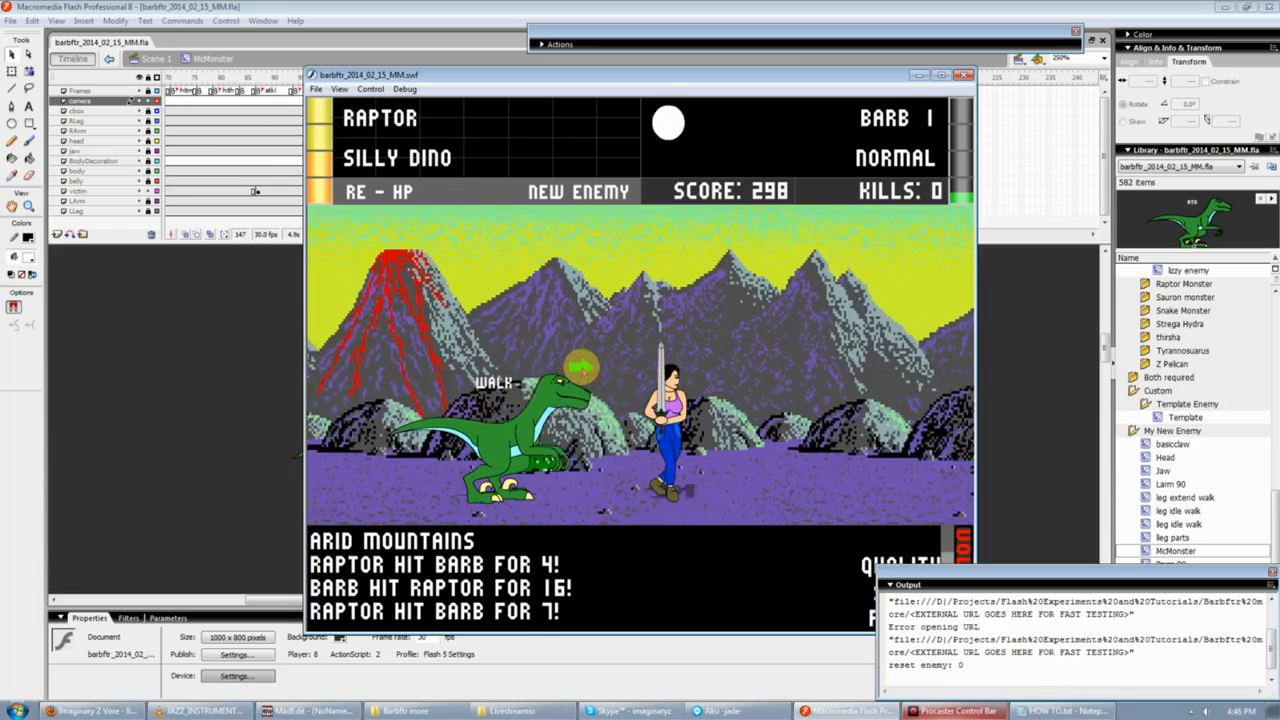
left_click(598, 352)
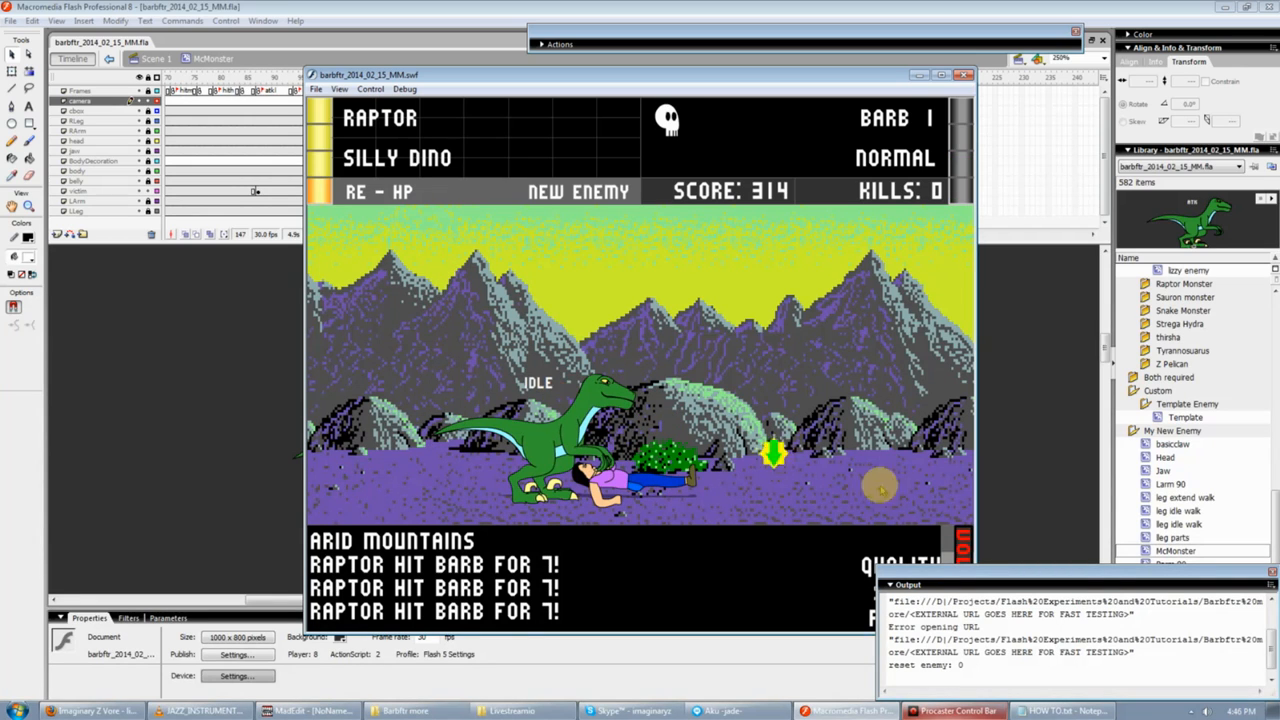
Clear the Output panel and close the game test window.
right_click(1060, 625)
left_click(1090, 648)
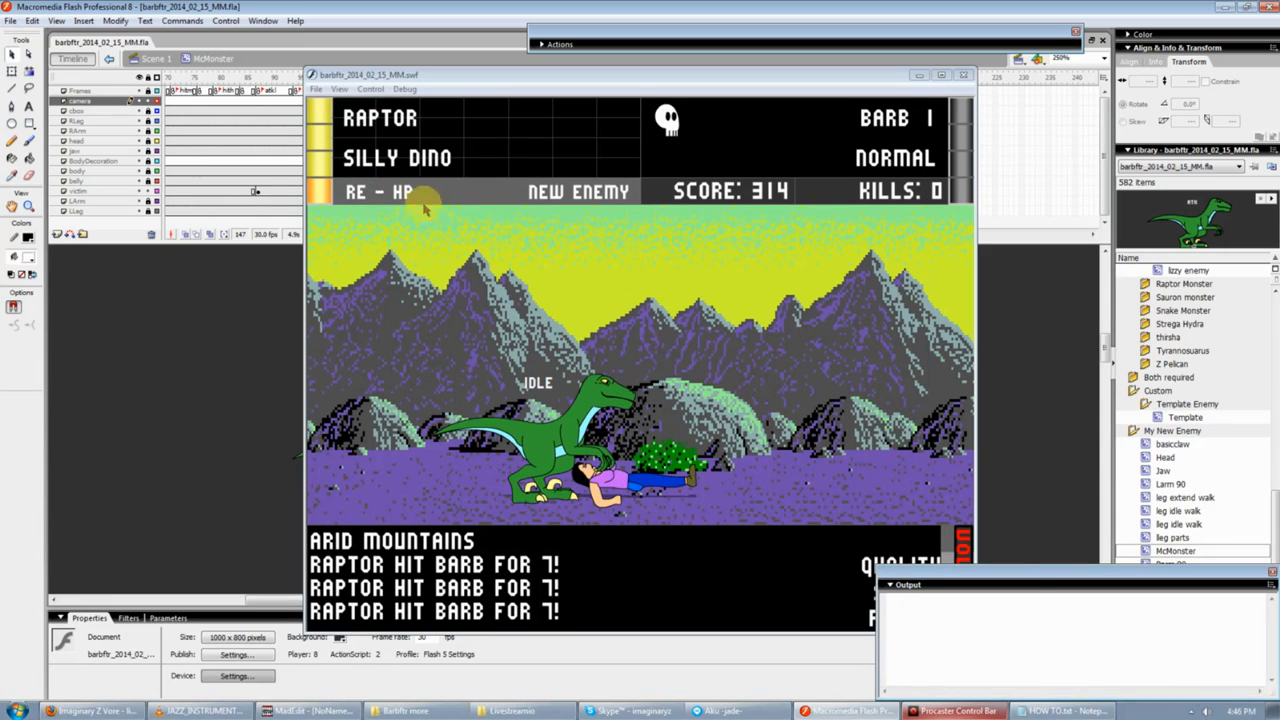
left_click(600, 308)
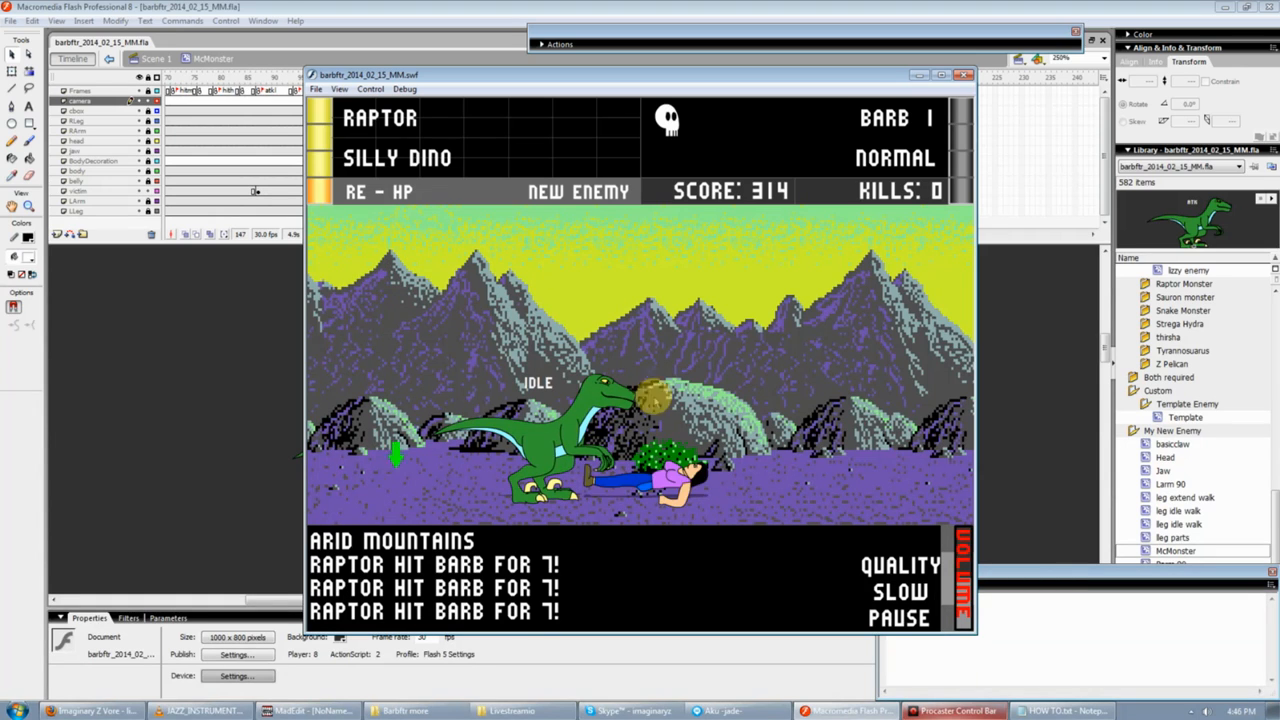
left_click(965, 76)
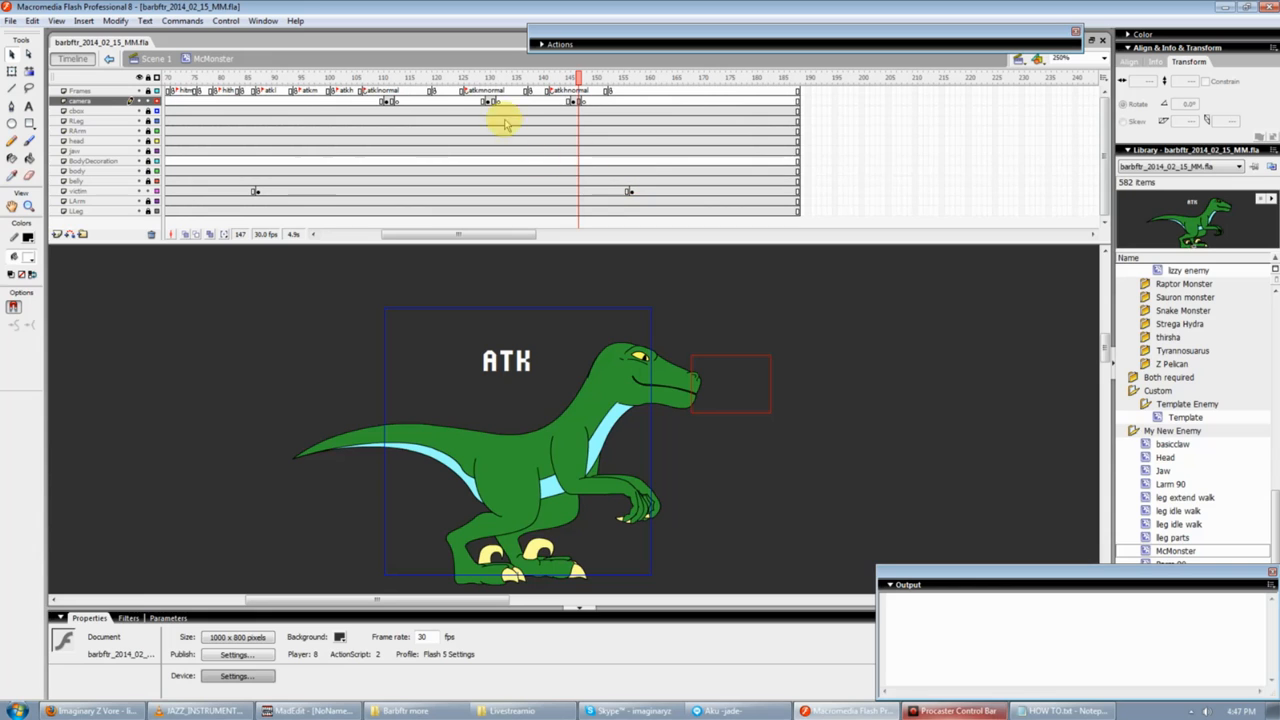
Return to the idle pose at frame 1 of the McMonster timeline and toggle the lock on all layers.
left_click_drag(495, 79, 121, 99)
left_click(236, 376)
scroll(236, 376, "down", 2)
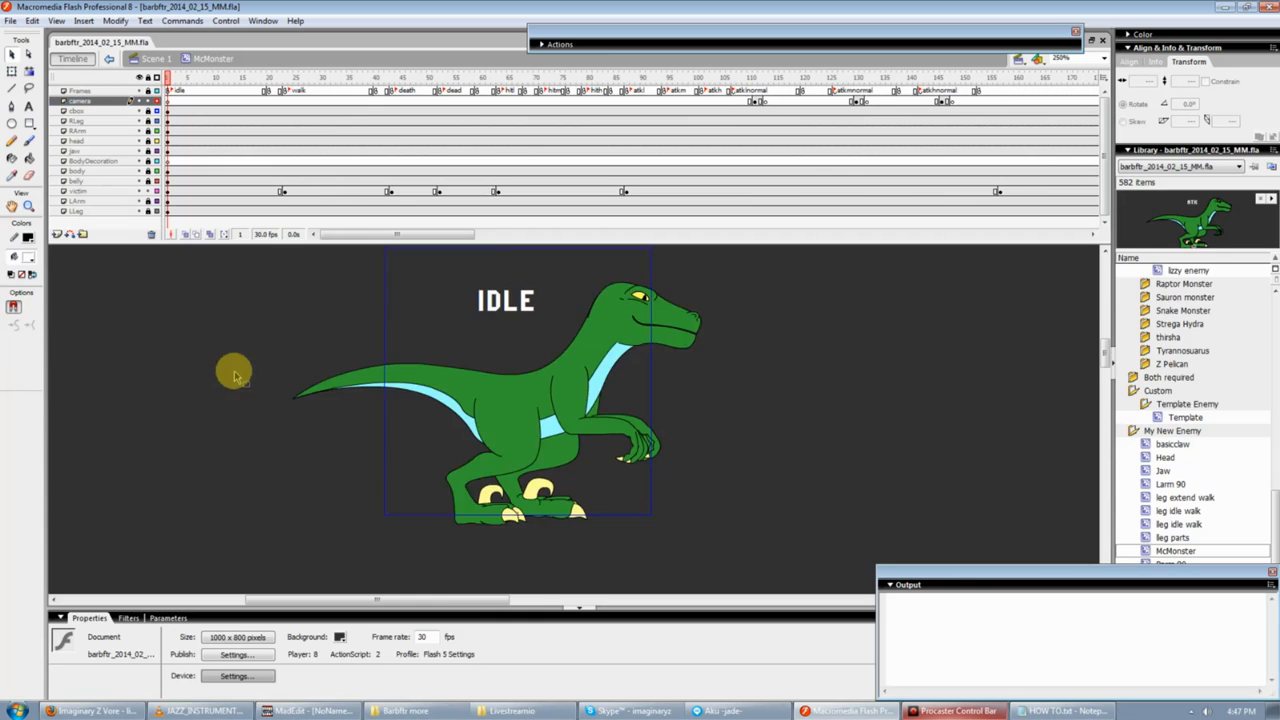
scroll(236, 376, "up", 2)
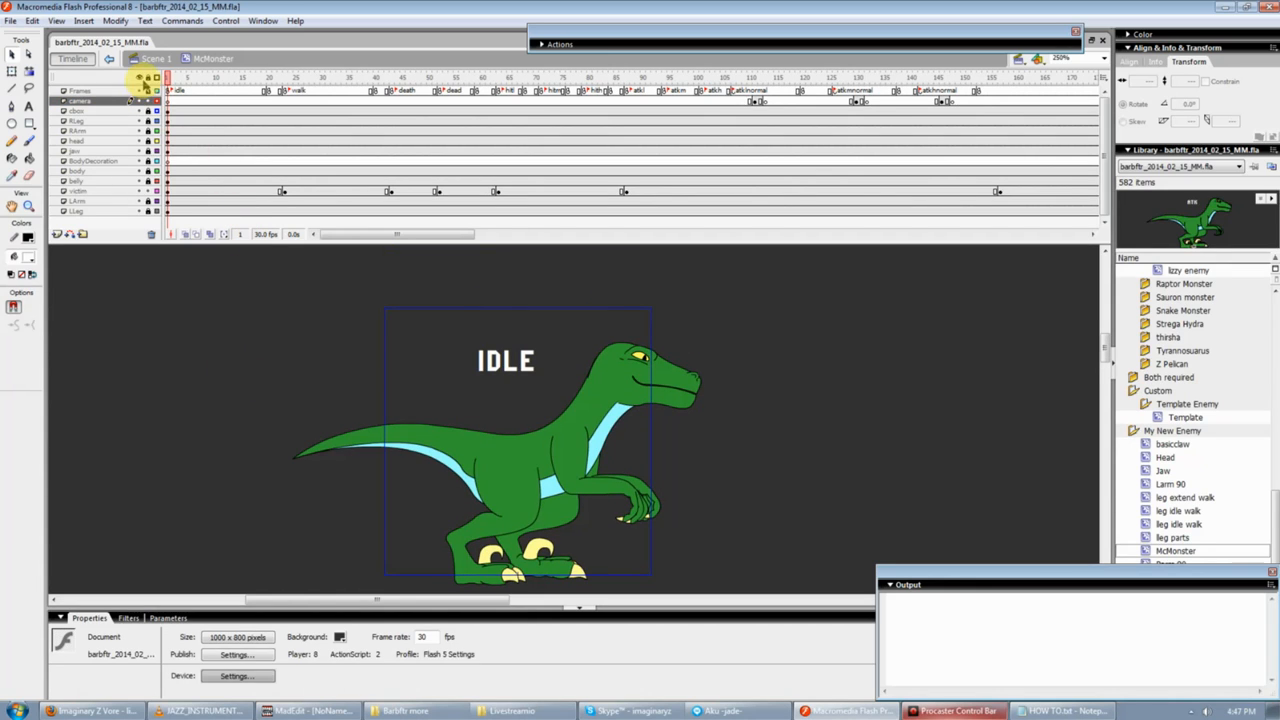
left_click(147, 77)
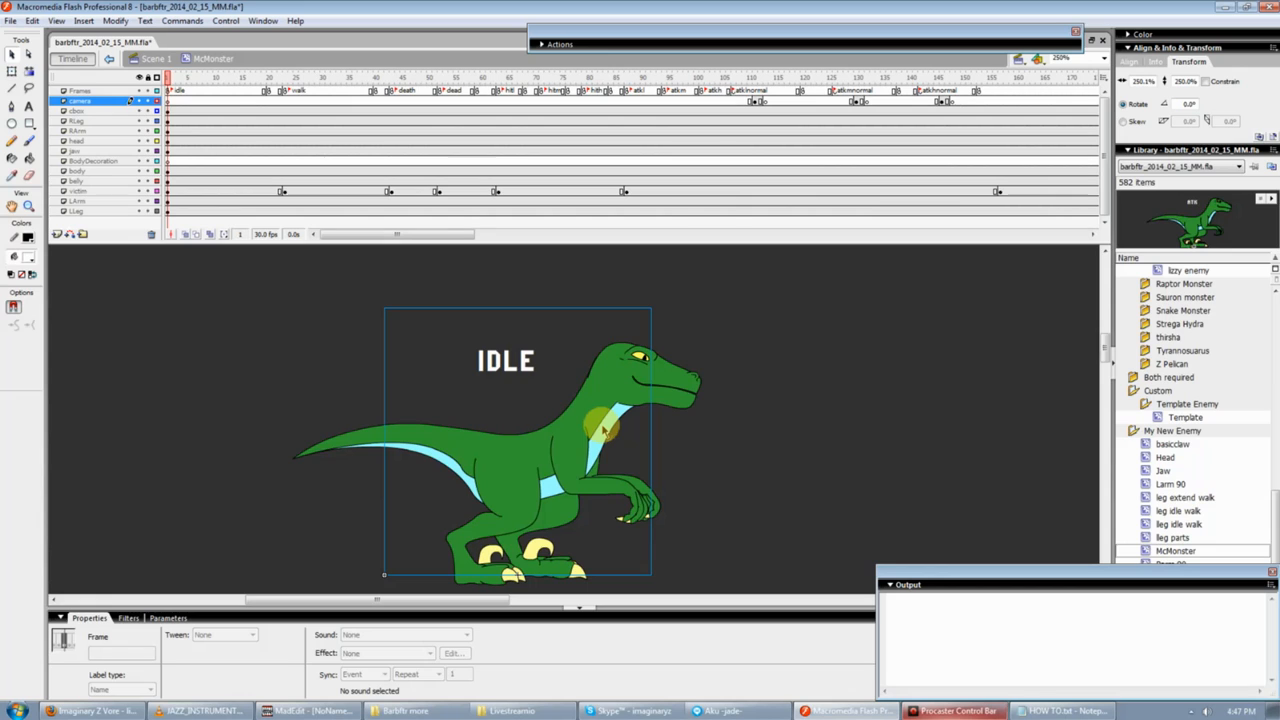
left_click(571, 423)
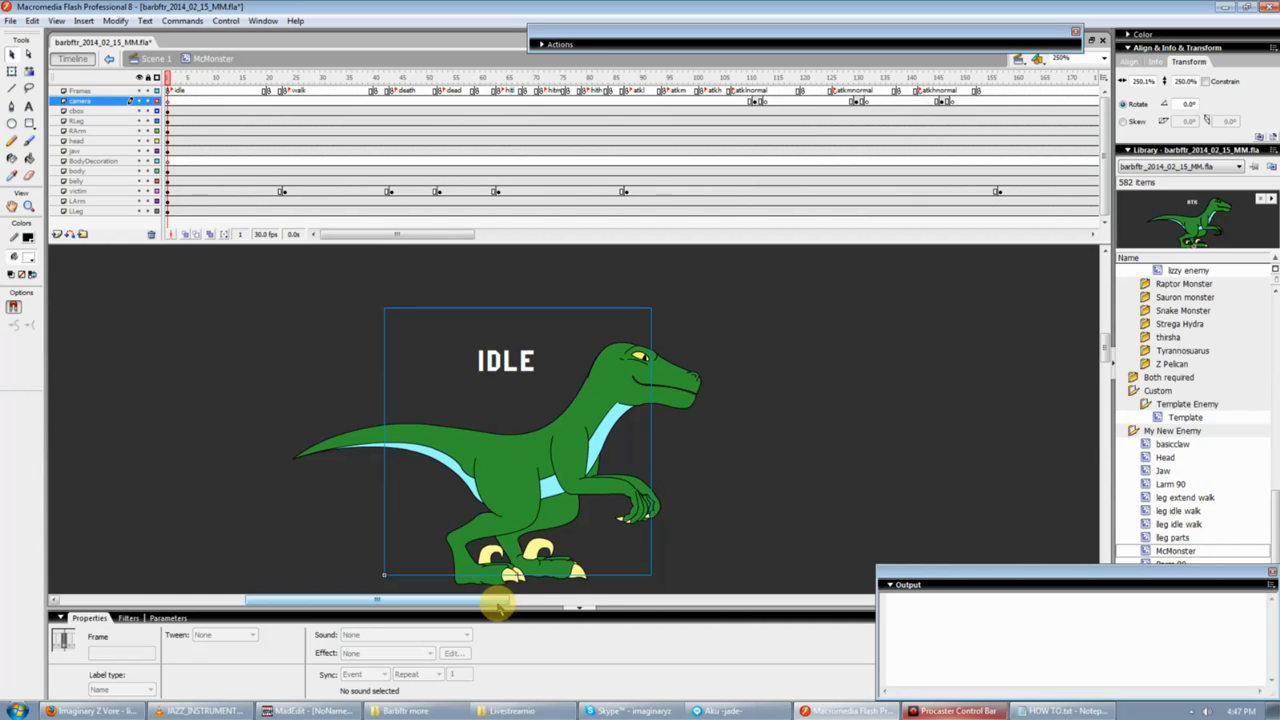
Set the fill colour to purple #6633CC and paint a patch in the empty area in front of the raptor with the Brush tool.
left_click_drag(494, 596, 530, 598)
left_click(663, 400)
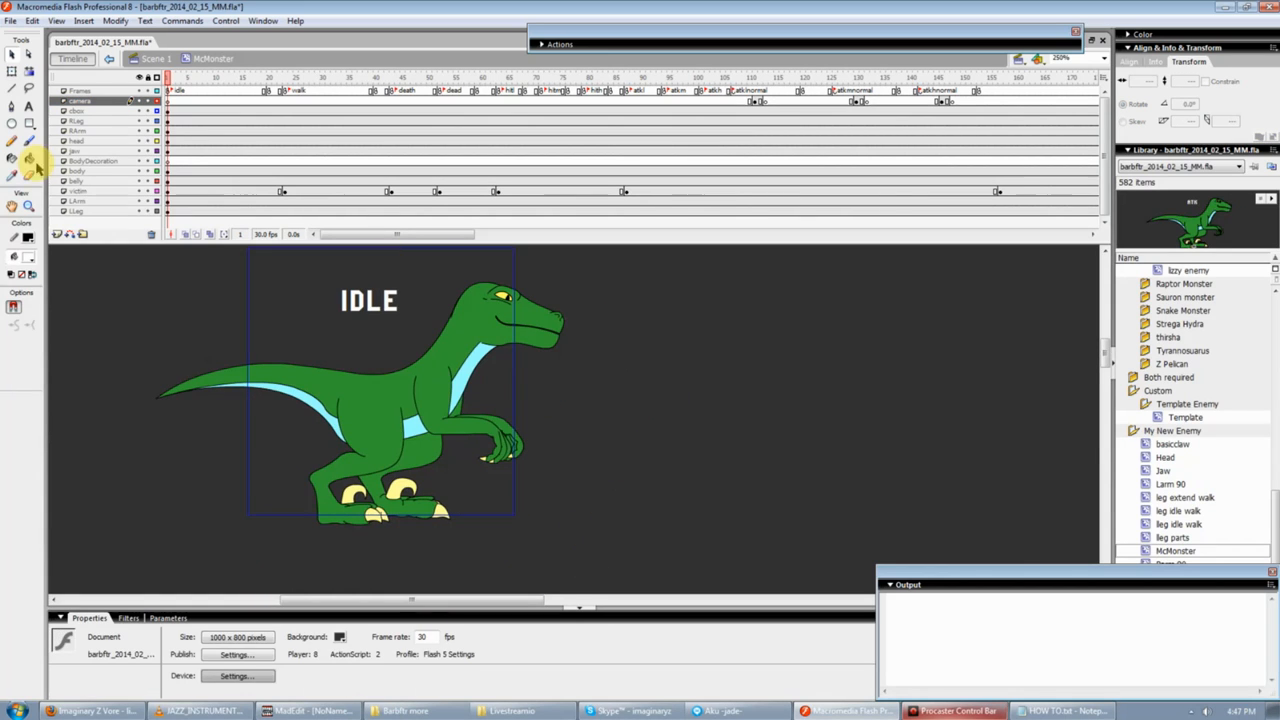
left_click(29, 238)
left_click(30, 243)
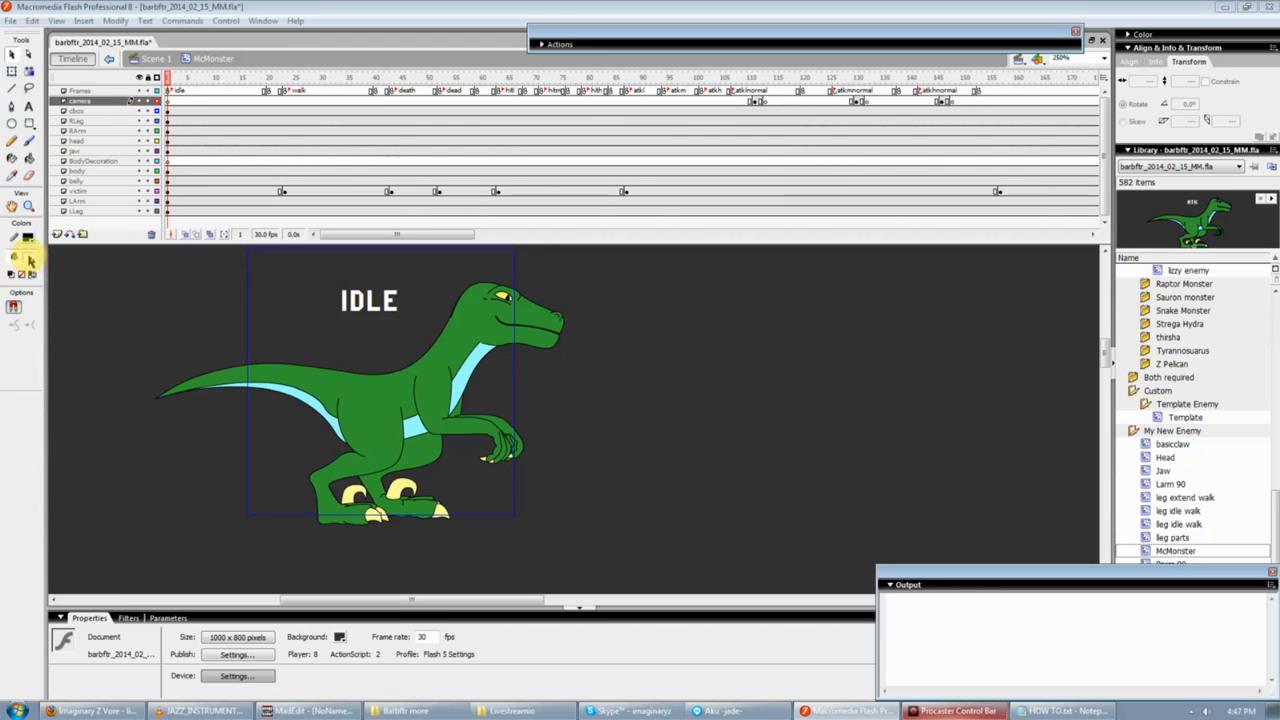
left_click(26, 255)
left_click(114, 301)
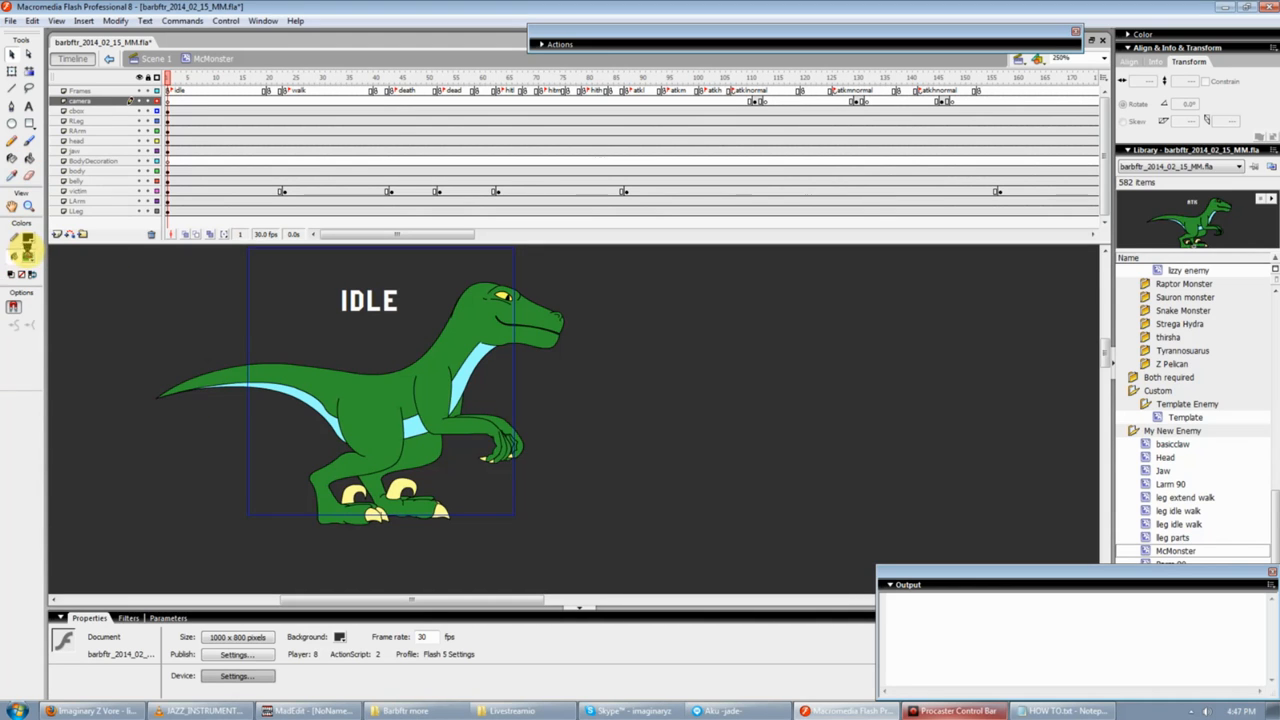
left_click(27, 253)
left_click(152, 327)
left_click(29, 140)
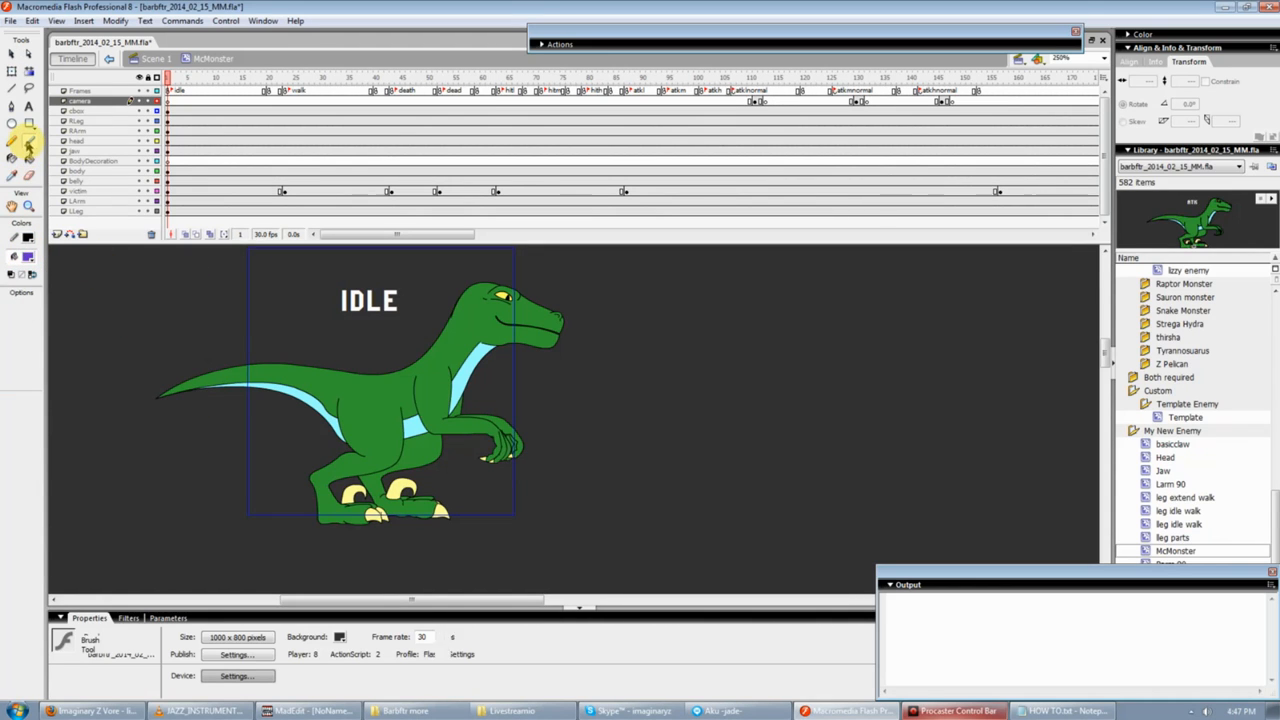
mouse_move(677, 304)
left_mouse_down()
mouse_move(625, 347)
mouse_move(640, 356)
mouse_move(690, 345)
left_mouse_up()
Paint a salmon patch directly below the purple one and turn off outline display for the camera layer.
left_click(30, 257)
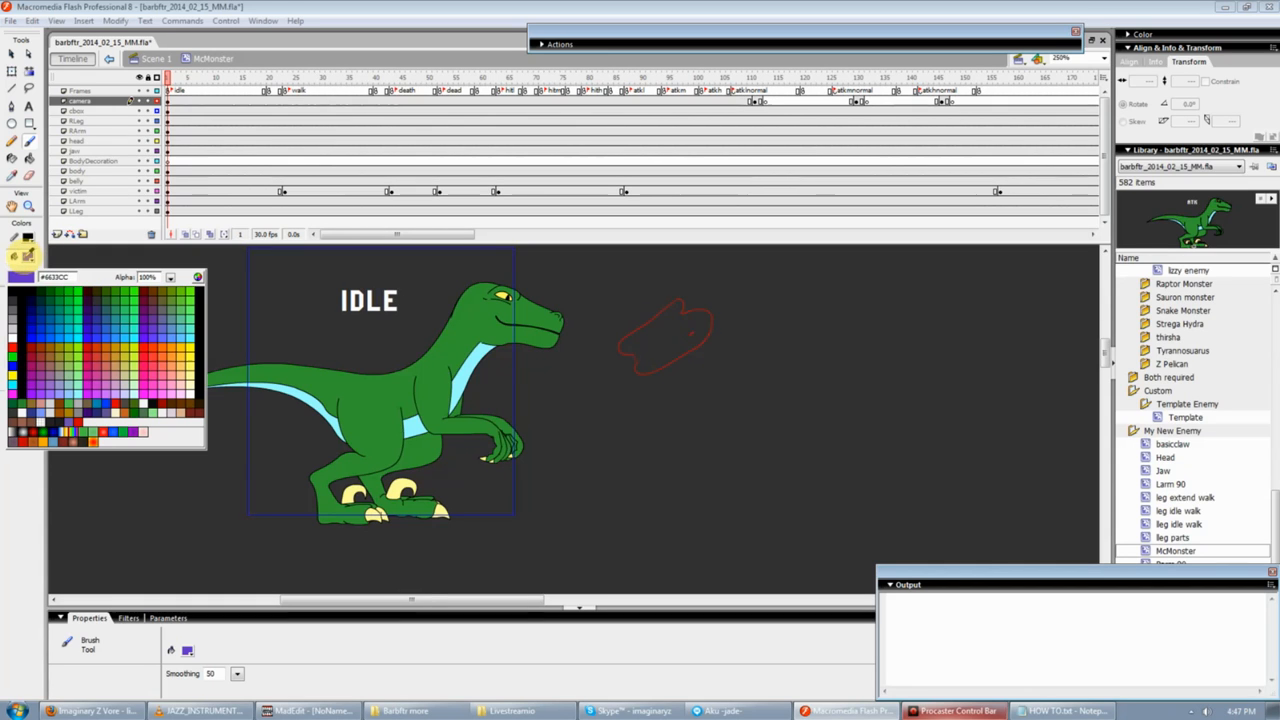
left_click(157, 363)
mouse_move(709, 348)
left_mouse_down()
mouse_move(643, 390)
mouse_move(690, 372)
mouse_move(700, 345)
left_mouse_up()
left_click(156, 101)
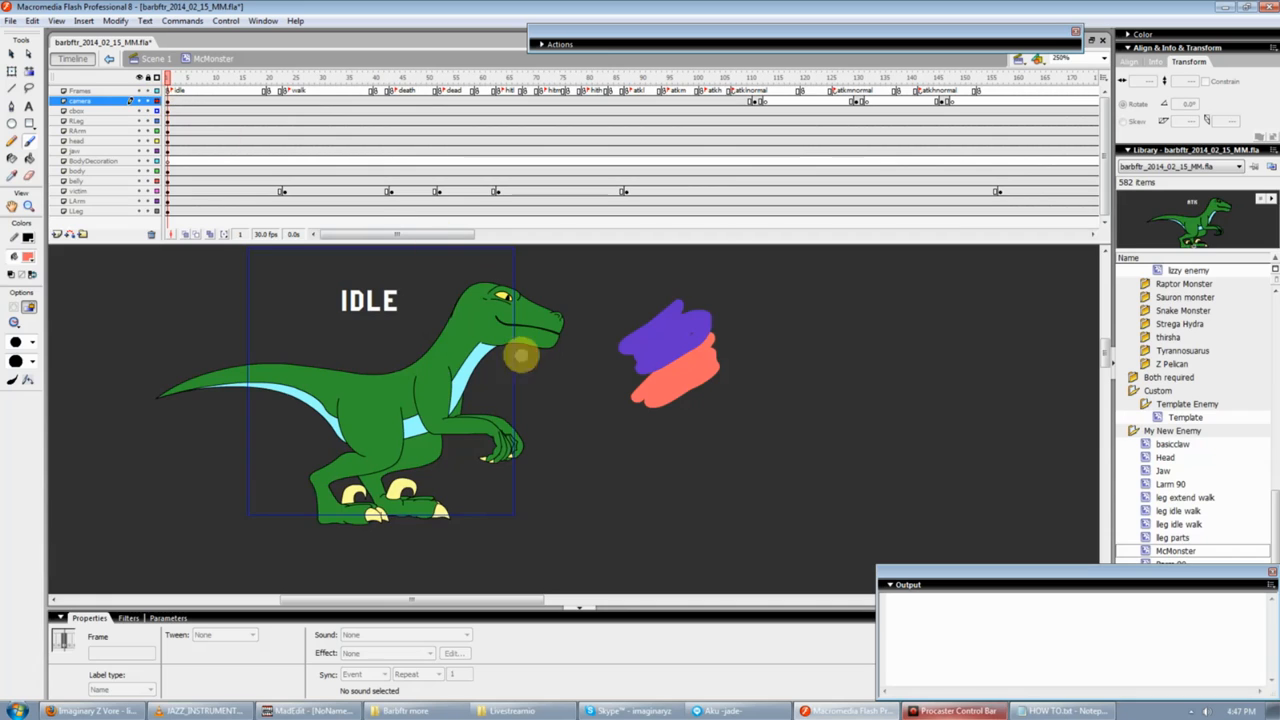
Set the fill colour to orange #CC6600 and paint a patch beside the purple one, on the side away from the raptor.
left_click_drag(366, 596, 392, 596)
left_click(28, 257)
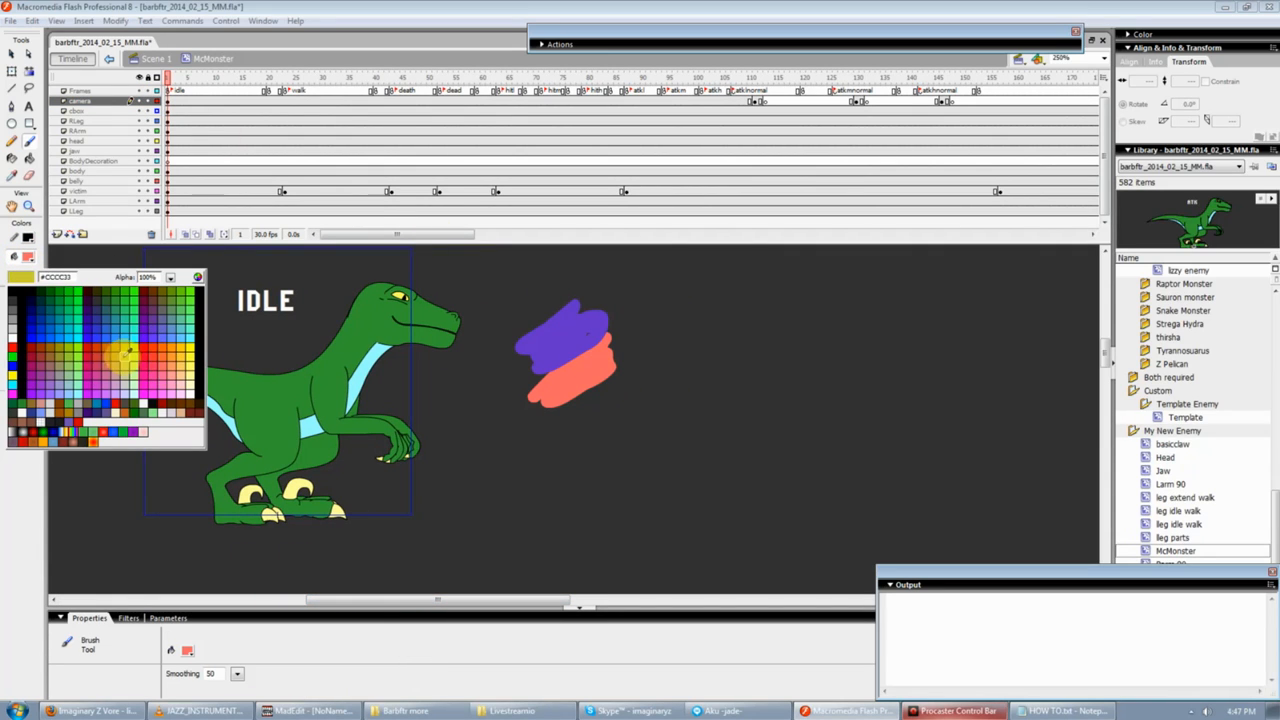
left_click(108, 345)
mouse_move(651, 300)
left_mouse_down()
mouse_move(686, 319)
mouse_move(662, 335)
mouse_move(700, 342)
mouse_move(634, 340)
left_mouse_up()
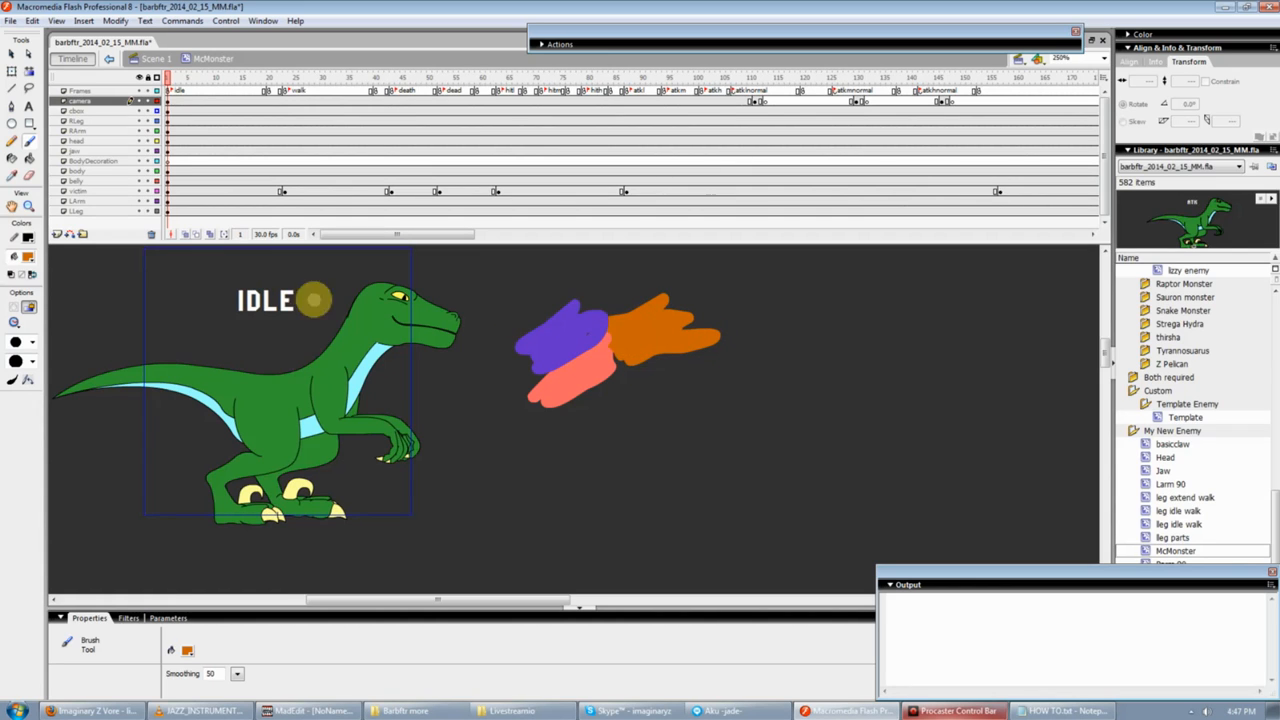
Set the fill colour to olive #999933 and brush a stroke along the lower edge of the orange patch.
left_click(28, 257)
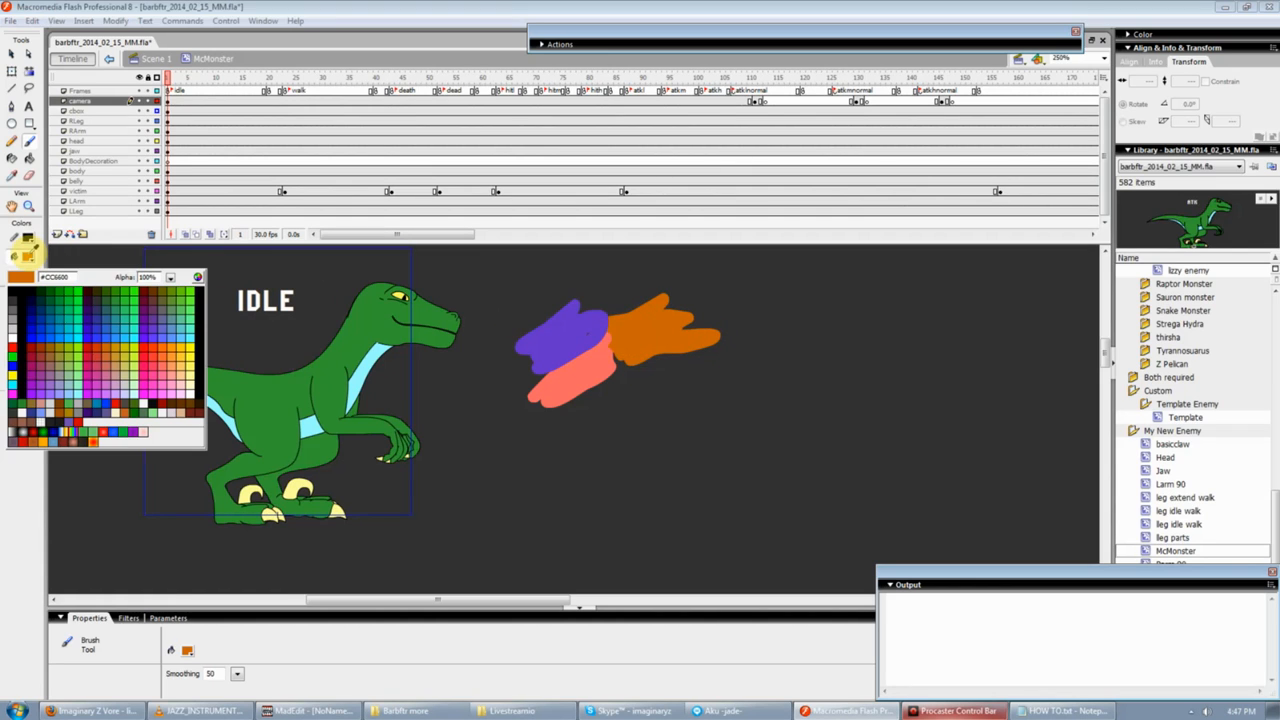
left_click(59, 355)
mouse_move(690, 345)
left_mouse_down()
mouse_move(621, 362)
mouse_move(597, 382)
mouse_move(632, 384)
left_mouse_up()
left_click(910, 710)
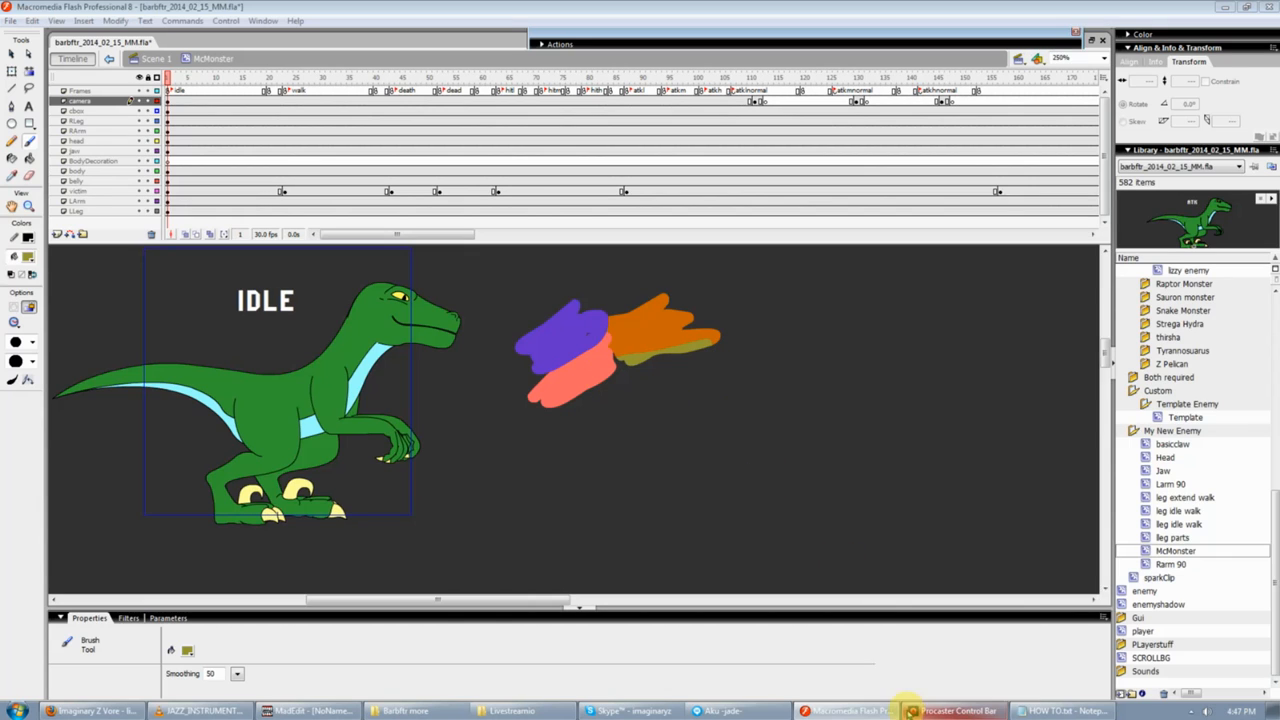
left_click(1239, 656)
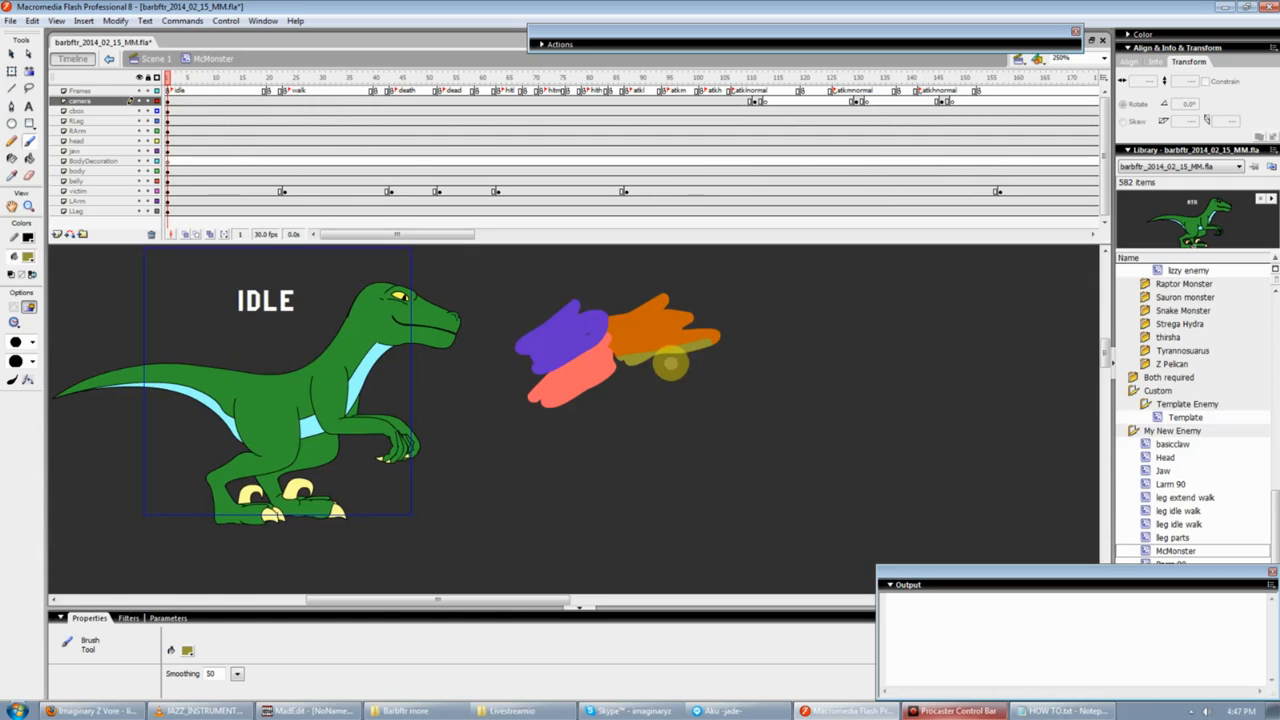
left_click(92, 711)
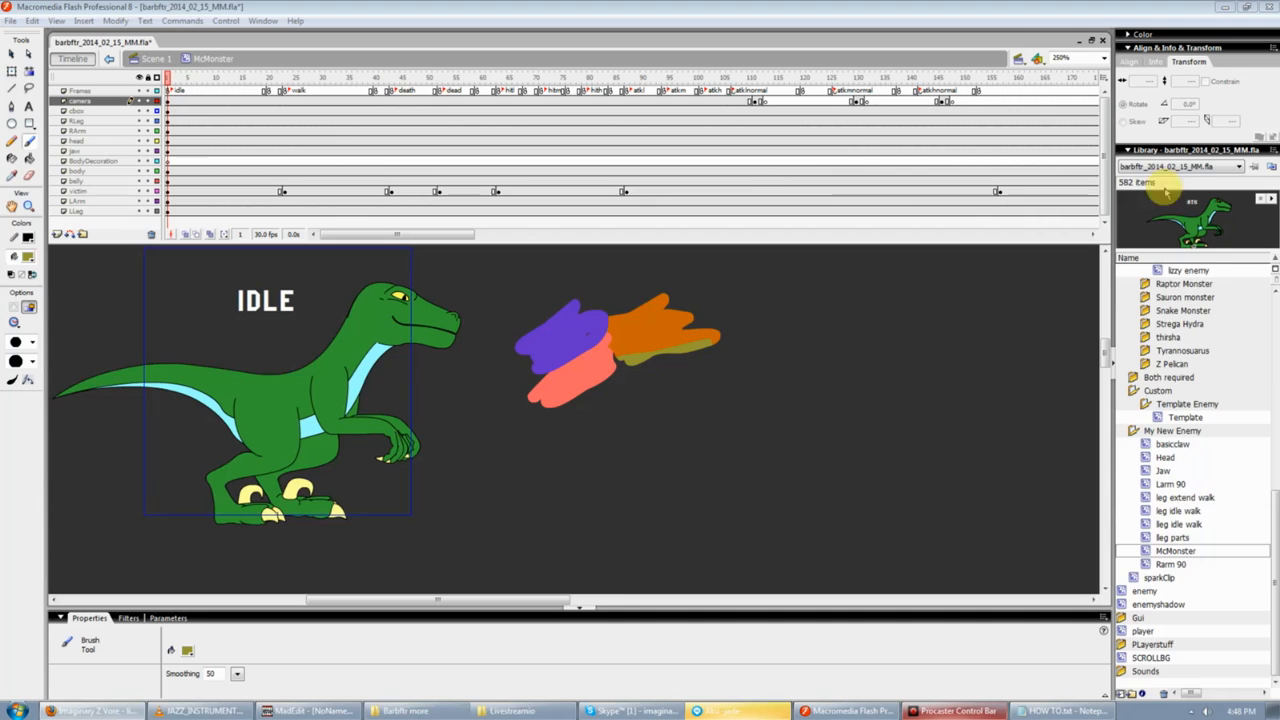
Extend the olive stroke into a full patch below the orange one, beside the salmon patch.
left_click(623, 396)
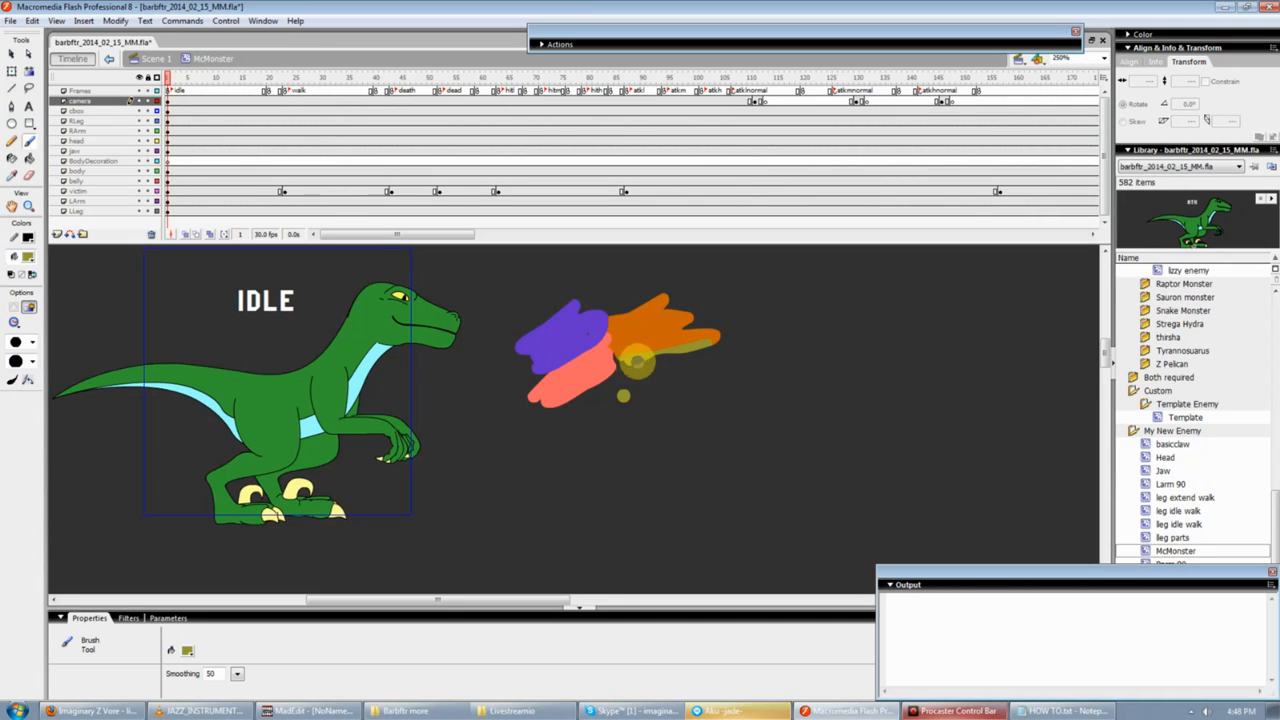
mouse_move(628, 365)
left_mouse_down()
mouse_move(697, 354)
mouse_move(657, 357)
mouse_move(625, 378)
left_mouse_up()
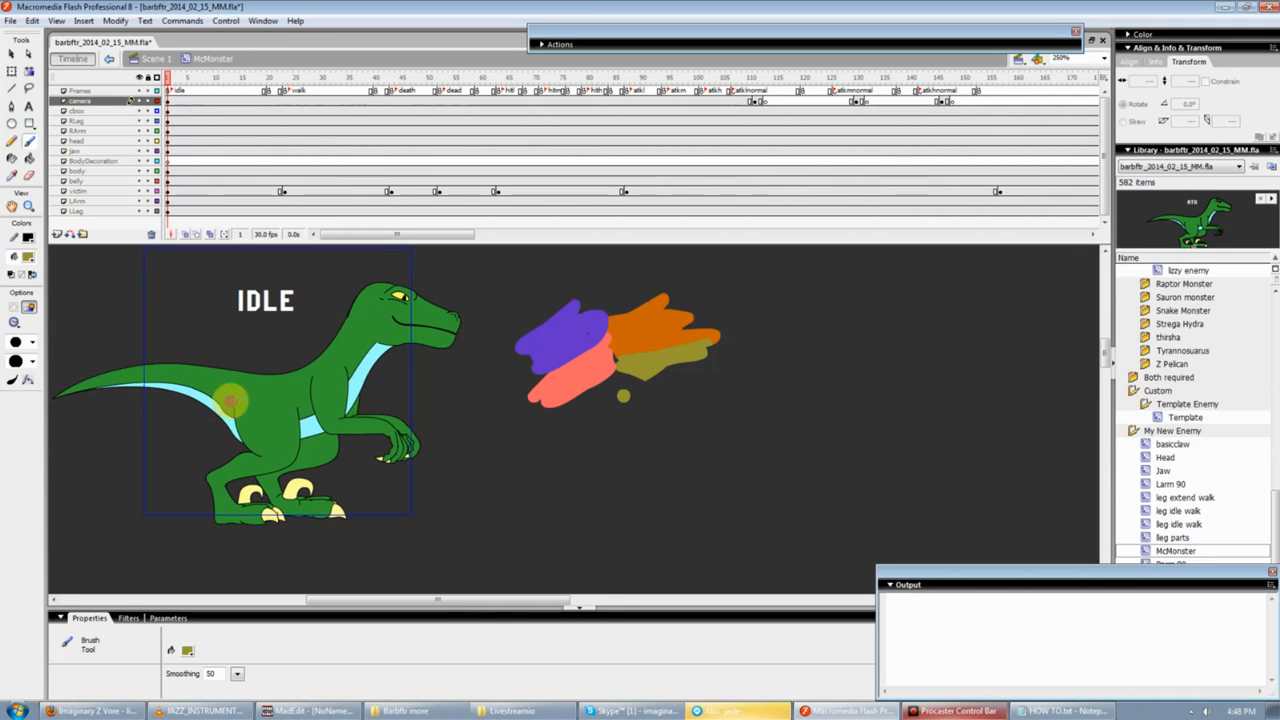
left_click(14, 322)
left_click(40, 341)
mouse_move(725, 365)
left_mouse_down()
mouse_move(622, 381)
mouse_move(692, 364)
left_mouse_up()
Paint a yellow patch in the space below the salmon one and a light grey #CCCCCC patch along its lower edge.
left_click(29, 260)
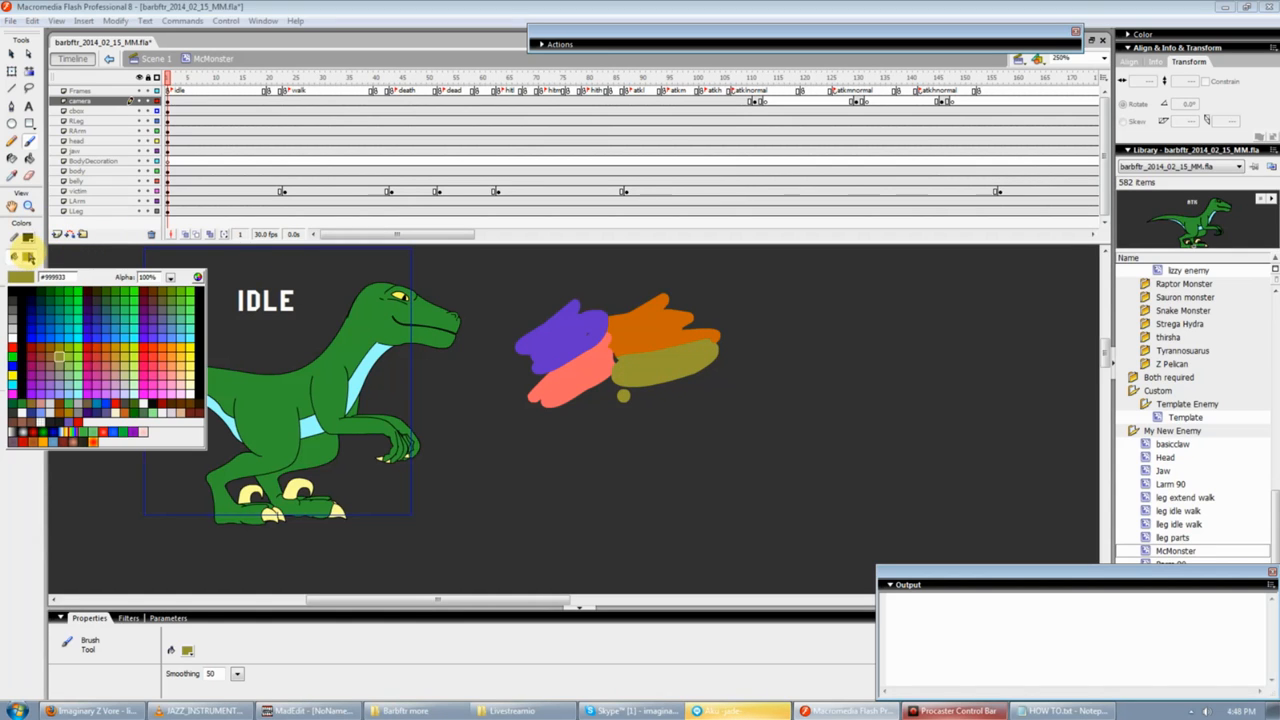
left_click(127, 357)
mouse_move(495, 465)
left_mouse_down()
mouse_move(520, 470)
mouse_move(491, 475)
left_mouse_up()
left_click(29, 257)
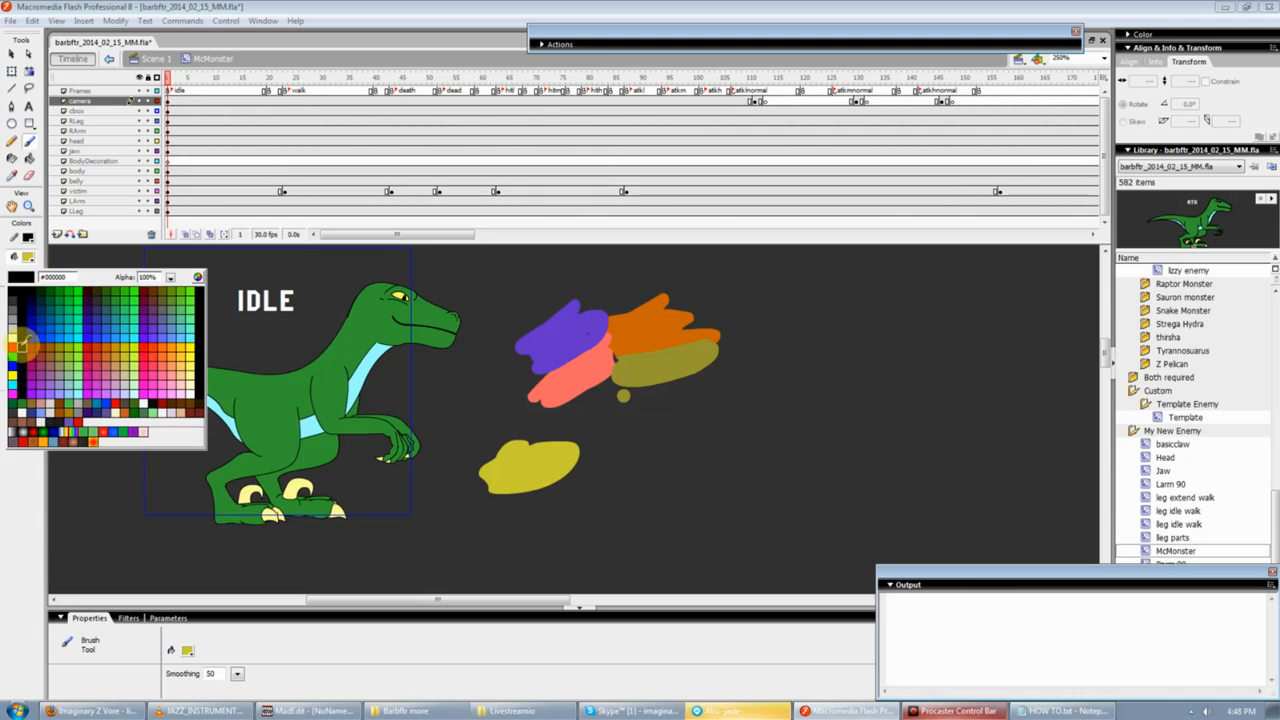
left_click(14, 344)
left_click(29, 262)
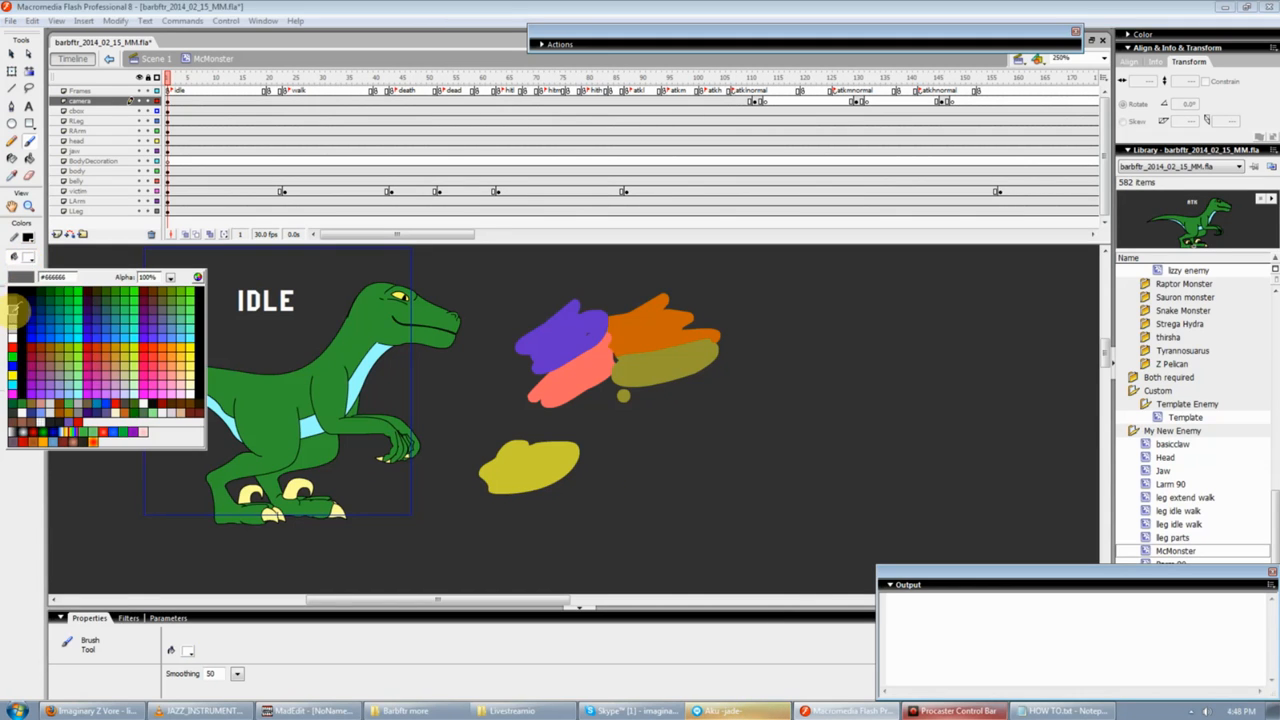
left_click(13, 330)
left_click_drag(572, 473, 496, 500)
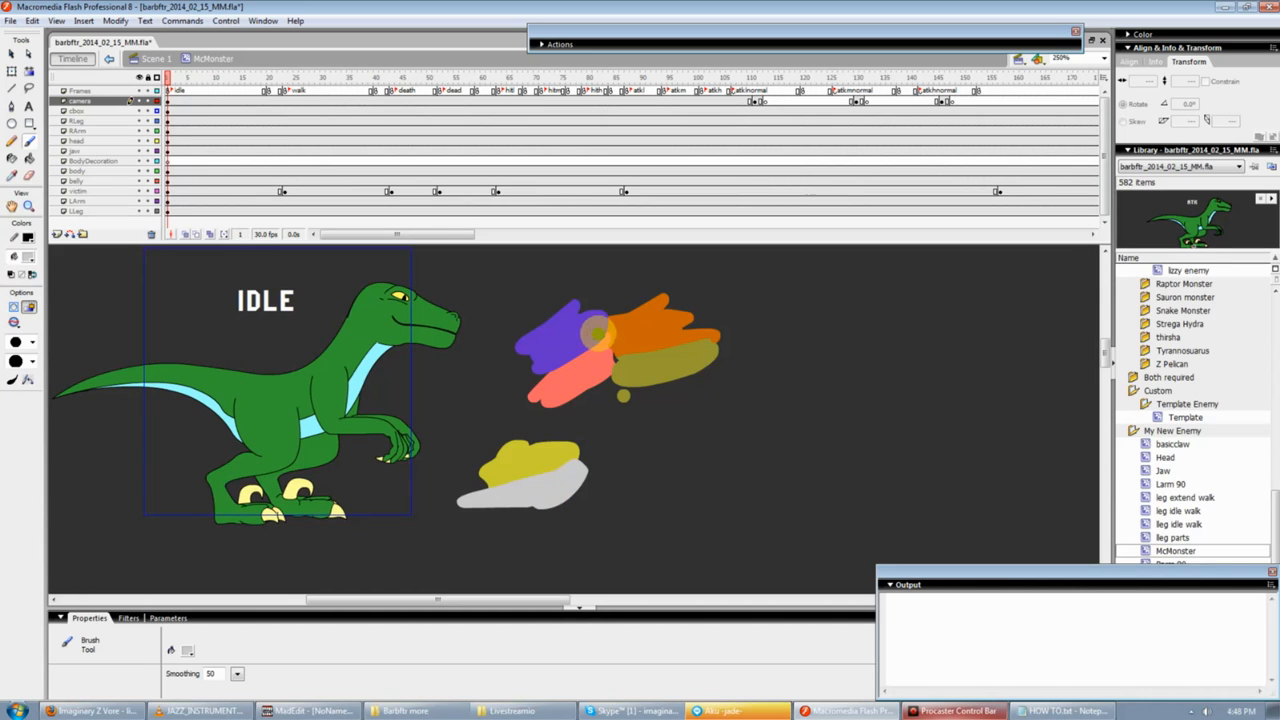
Paint a blue #6666CC patch below the olive one and an orange #FF9933 patch directly beneath it.
left_click(28, 257)
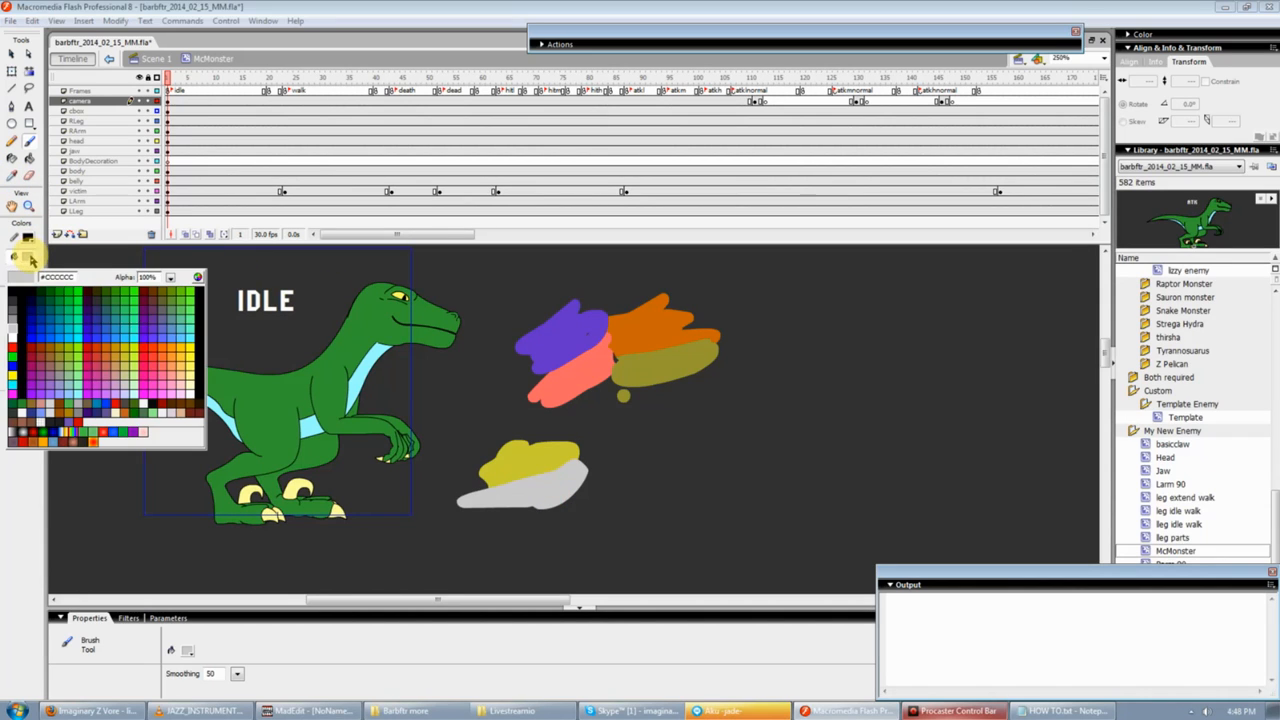
left_click(162, 322)
left_click_drag(684, 410, 677, 420)
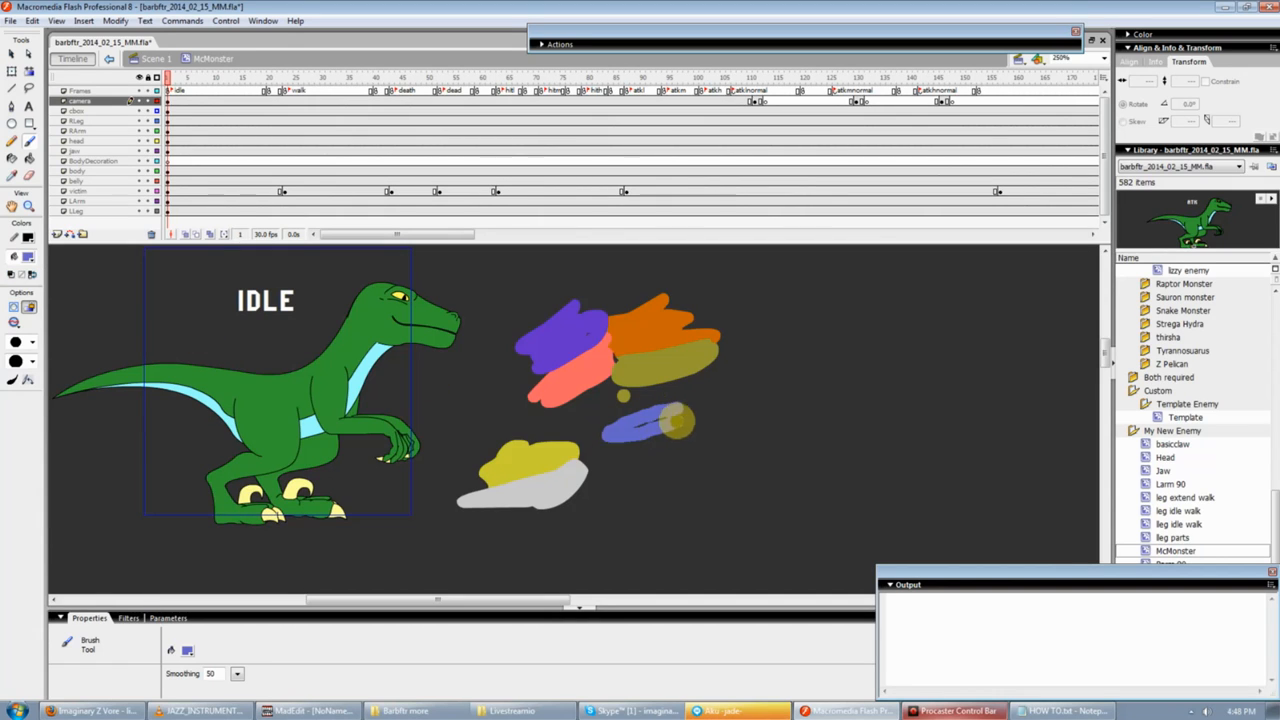
mouse_move(606, 450)
left_mouse_down()
mouse_move(707, 422)
mouse_move(659, 436)
mouse_move(694, 415)
mouse_move(612, 449)
mouse_move(700, 424)
left_mouse_up()
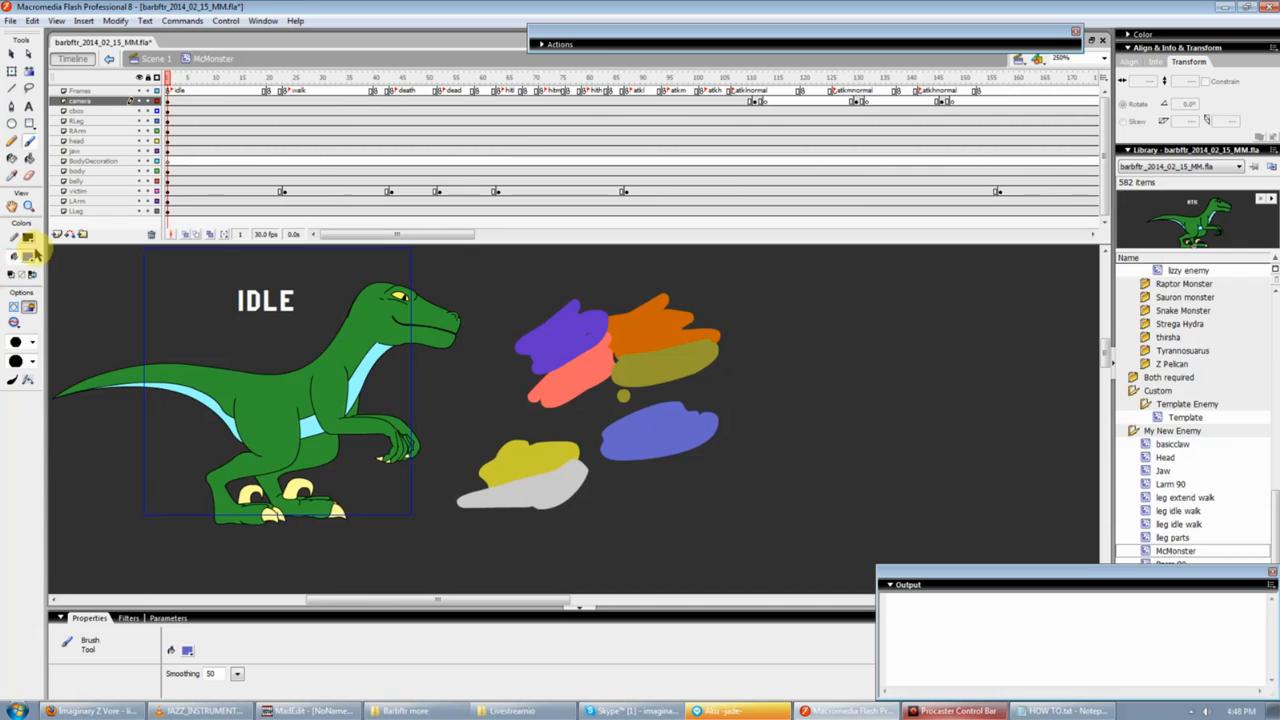
left_click(29, 257)
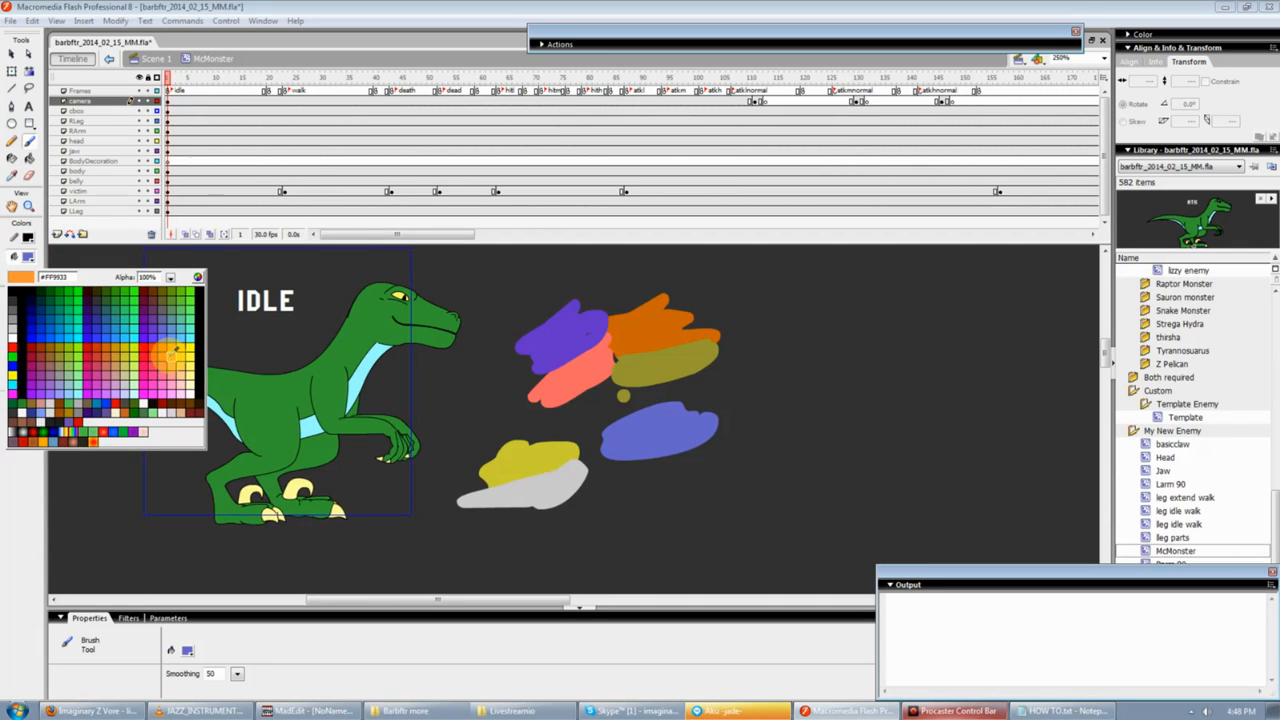
left_click(171, 366)
mouse_move(686, 430)
left_mouse_down()
mouse_move(600, 460)
mouse_move(700, 445)
mouse_move(609, 470)
mouse_move(714, 458)
mouse_move(623, 491)
mouse_move(691, 468)
mouse_move(634, 478)
mouse_move(667, 482)
left_mouse_up()
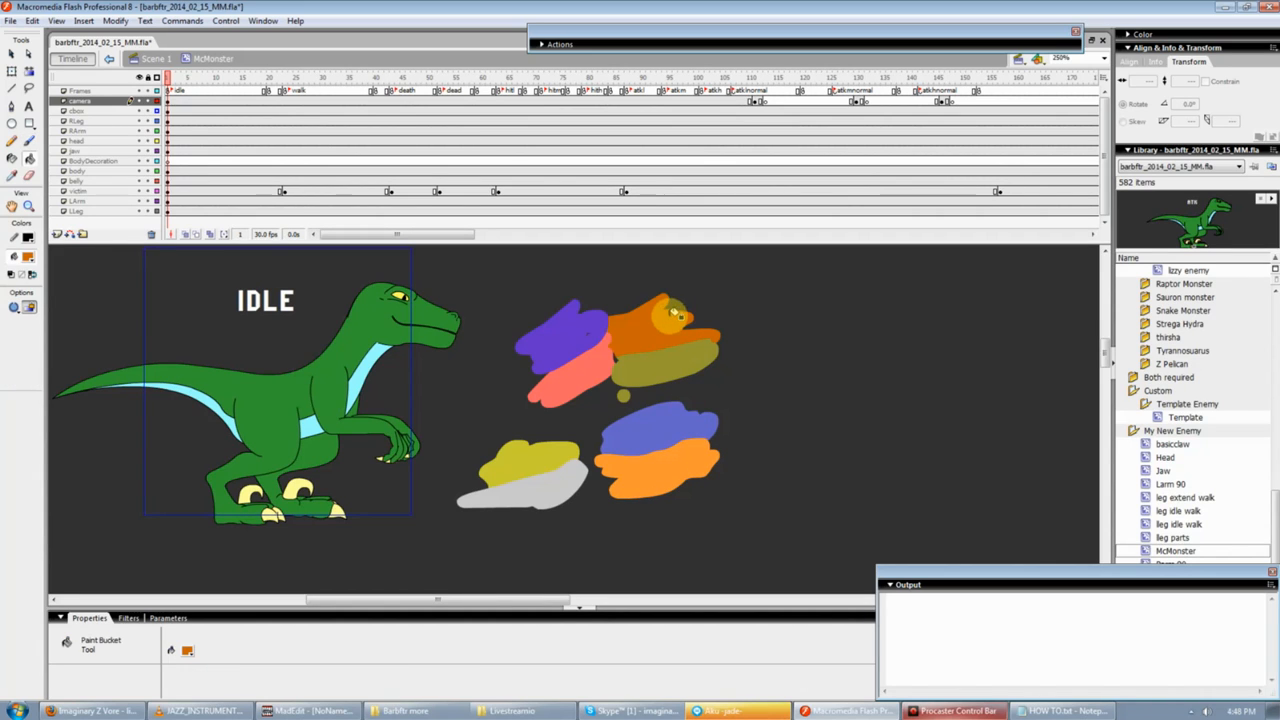
Paint a dark orange patch beside the blue one, sample the blue, and brush it along the new patch's lower edge.
mouse_move(771, 404)
left_mouse_down()
mouse_move(742, 414)
mouse_move(787, 367)
mouse_move(767, 408)
mouse_move(777, 396)
mouse_move(721, 414)
mouse_move(760, 415)
mouse_move(744, 441)
left_mouse_up()
left_click(643, 423)
key("b")
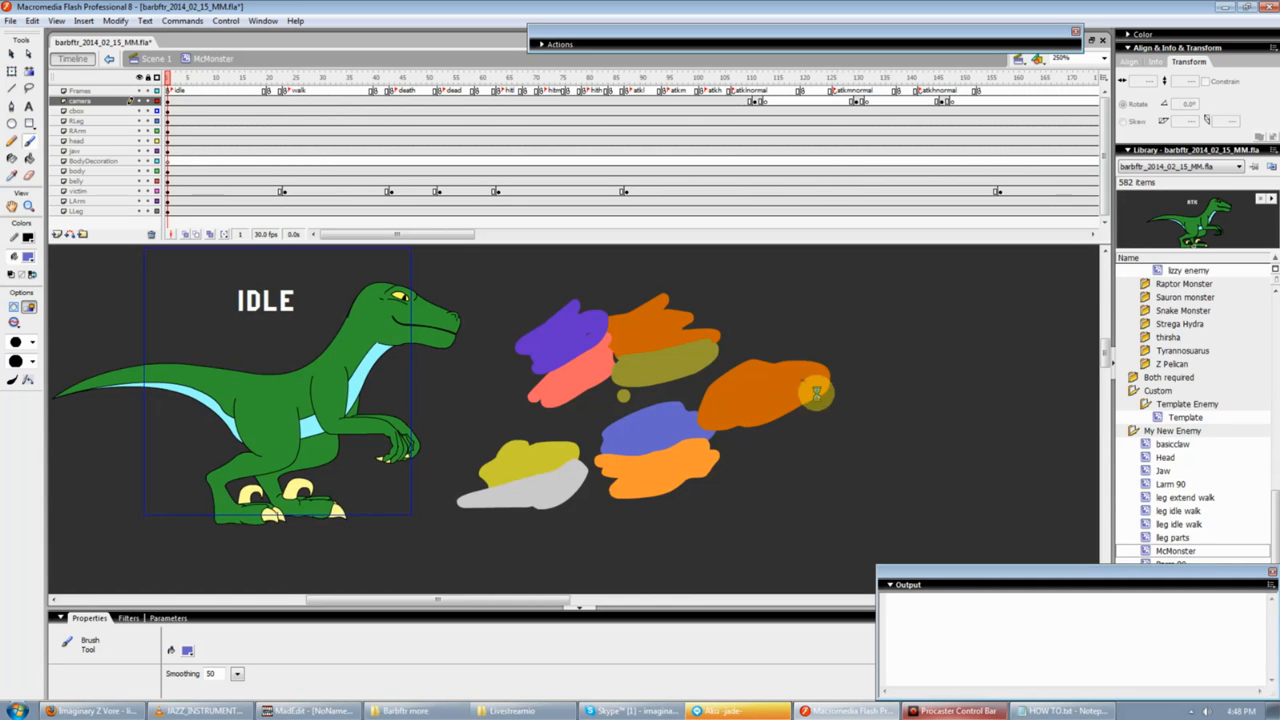
mouse_move(814, 405)
left_mouse_down()
mouse_move(762, 437)
mouse_move(715, 434)
mouse_move(814, 412)
mouse_move(708, 438)
mouse_move(764, 438)
mouse_move(826, 406)
mouse_move(731, 438)
left_mouse_up()
Set the fill to a muted slate blue and paint over the blue stroke beneath the dark orange patch.
left_click(28, 257)
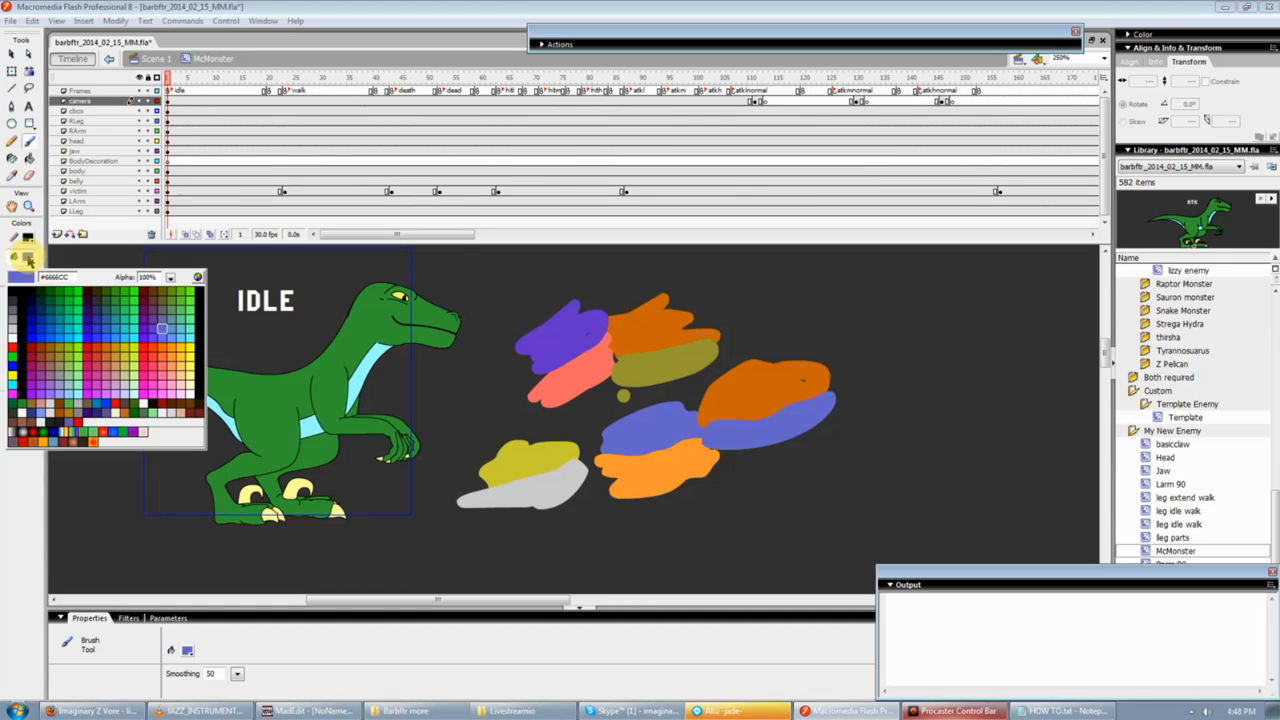
left_click(163, 318)
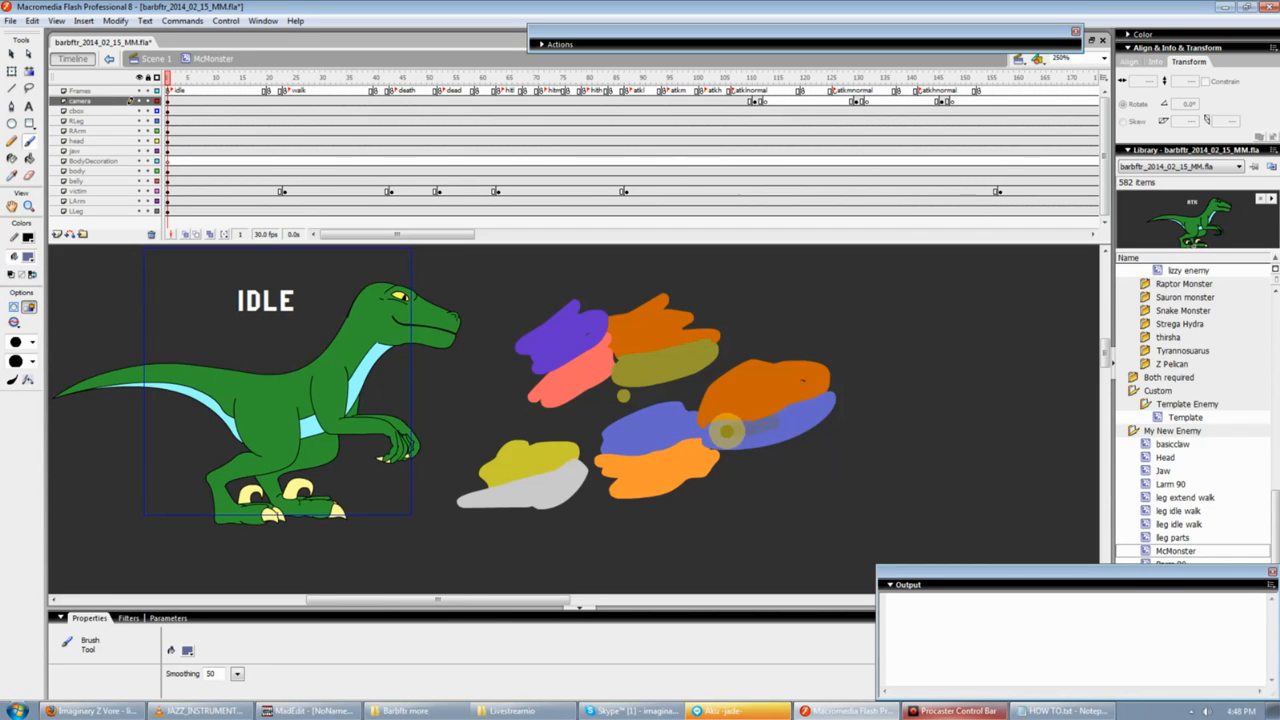
mouse_move(698, 440)
left_mouse_down()
mouse_move(807, 427)
mouse_move(794, 411)
mouse_move(783, 424)
mouse_move(820, 391)
left_mouse_up()
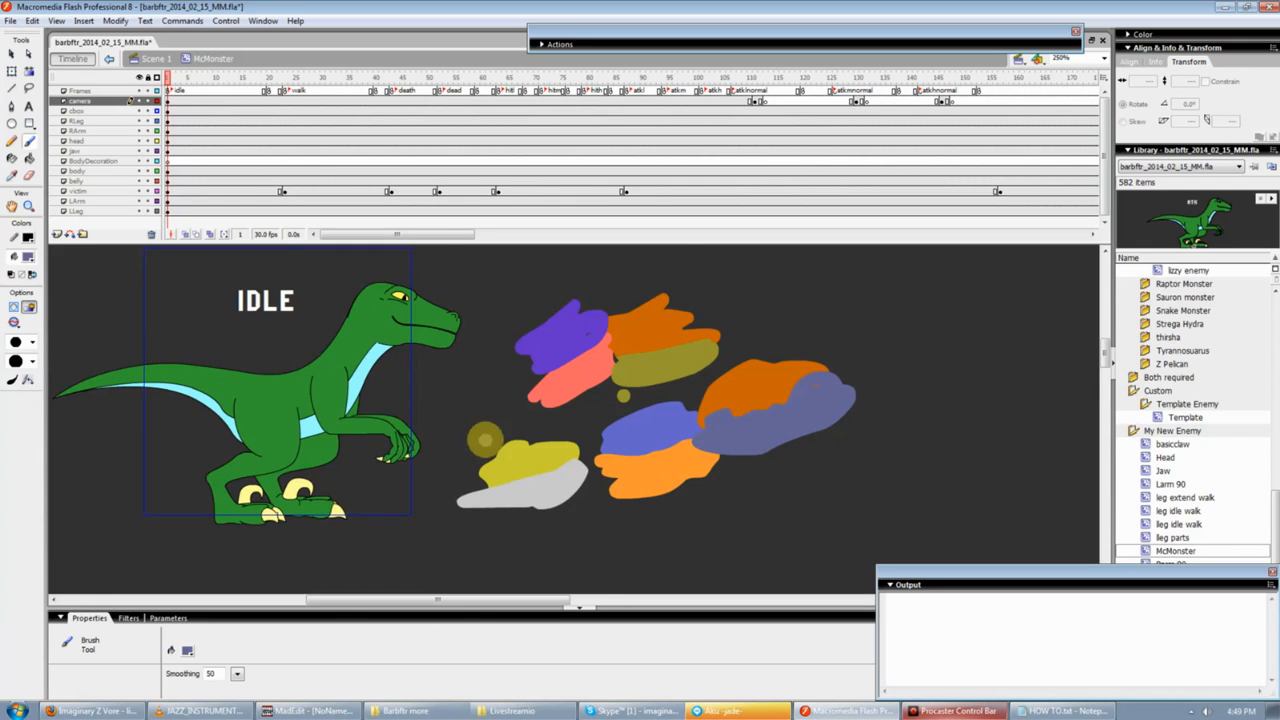
Select everything on the camera layer and delete all the colour patches beside the raptor.
left_click(143, 101)
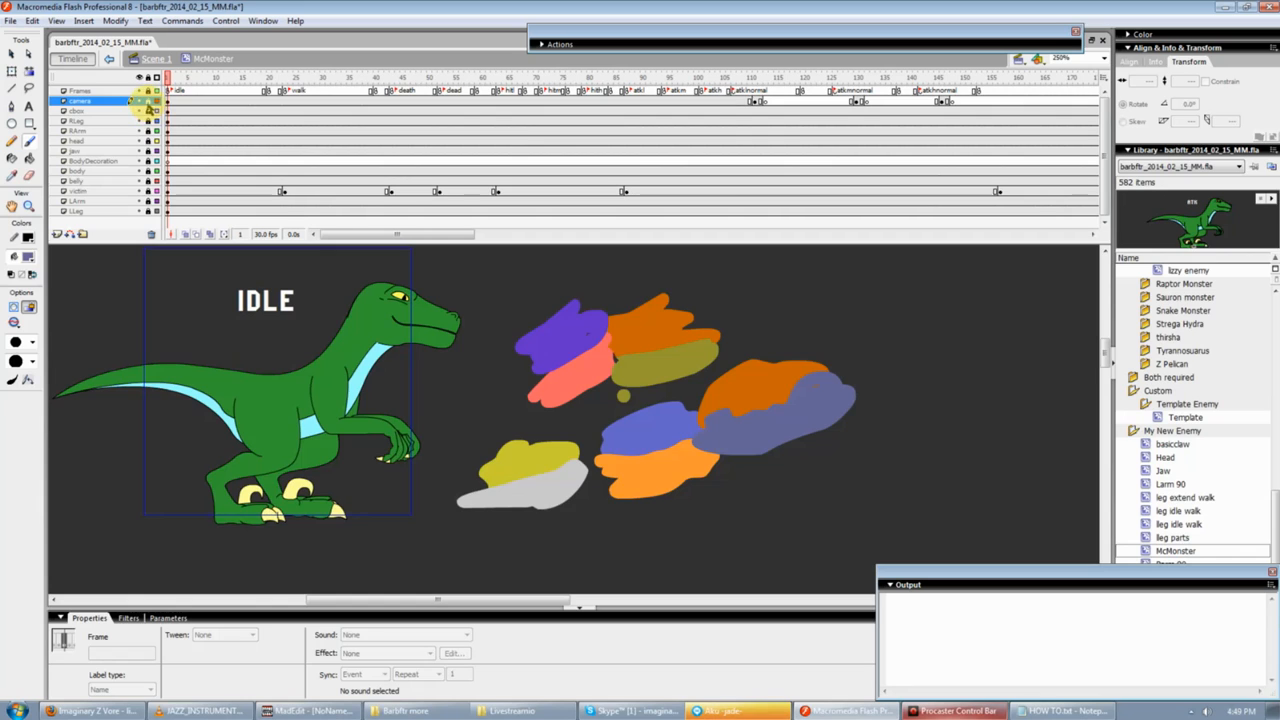
left_click(123, 103)
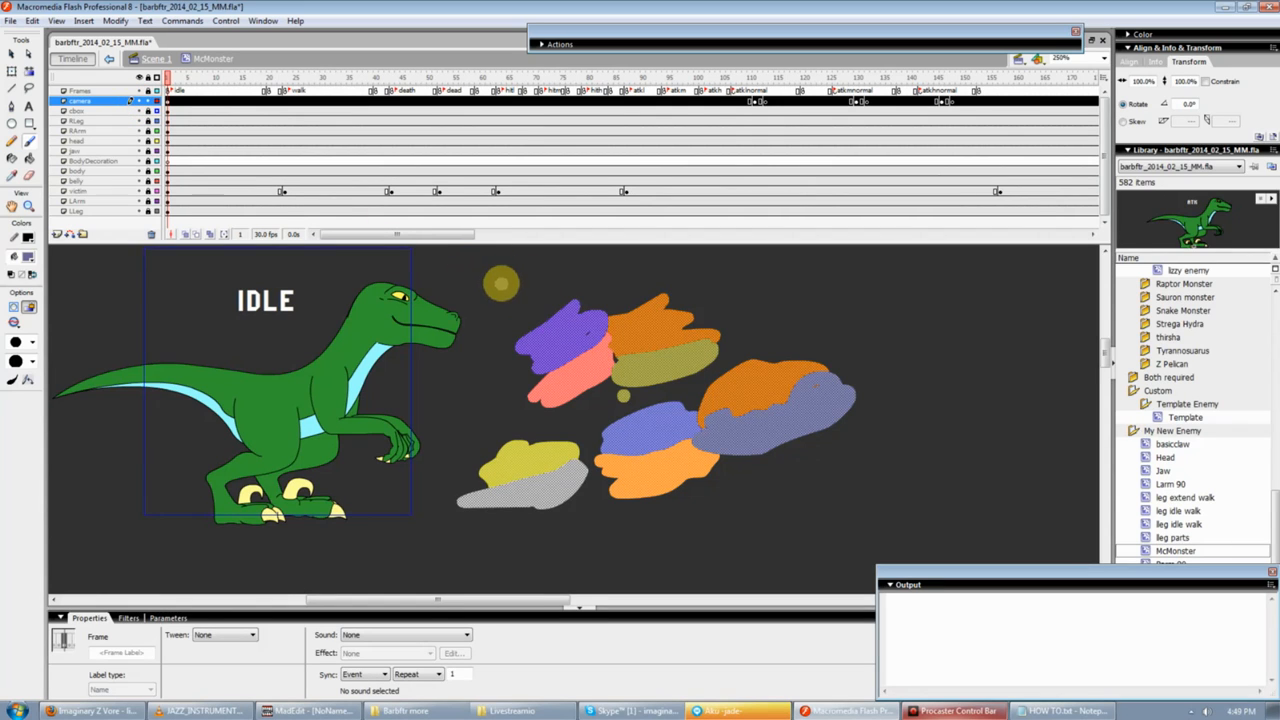
key("Delete")
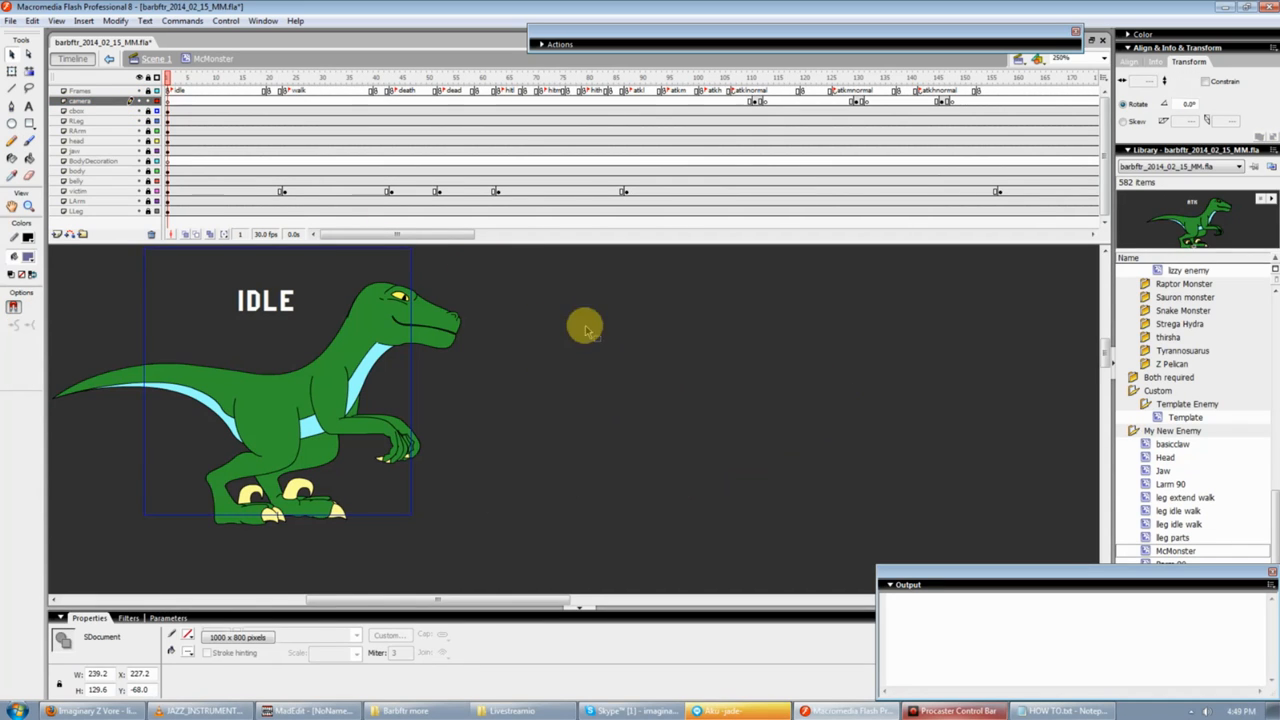
left_click(588, 333)
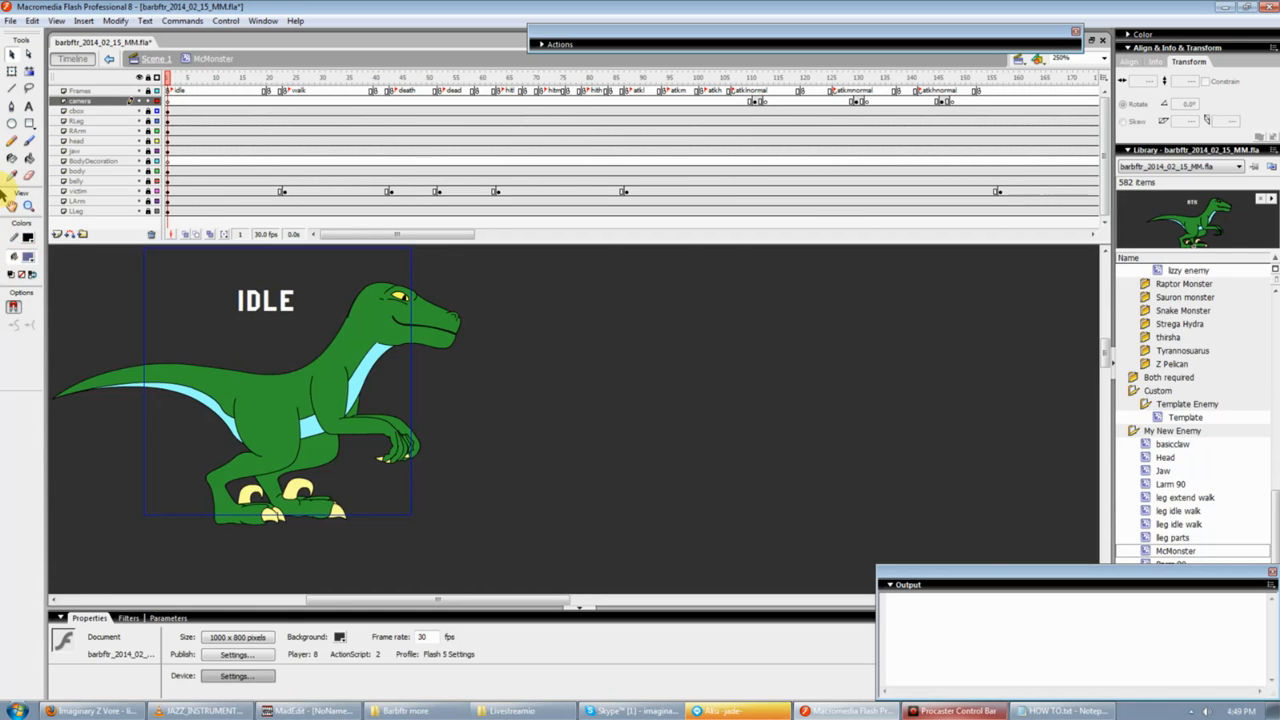
Brush a test stroke in the empty area beside the raptor and delete it.
left_click(28, 141)
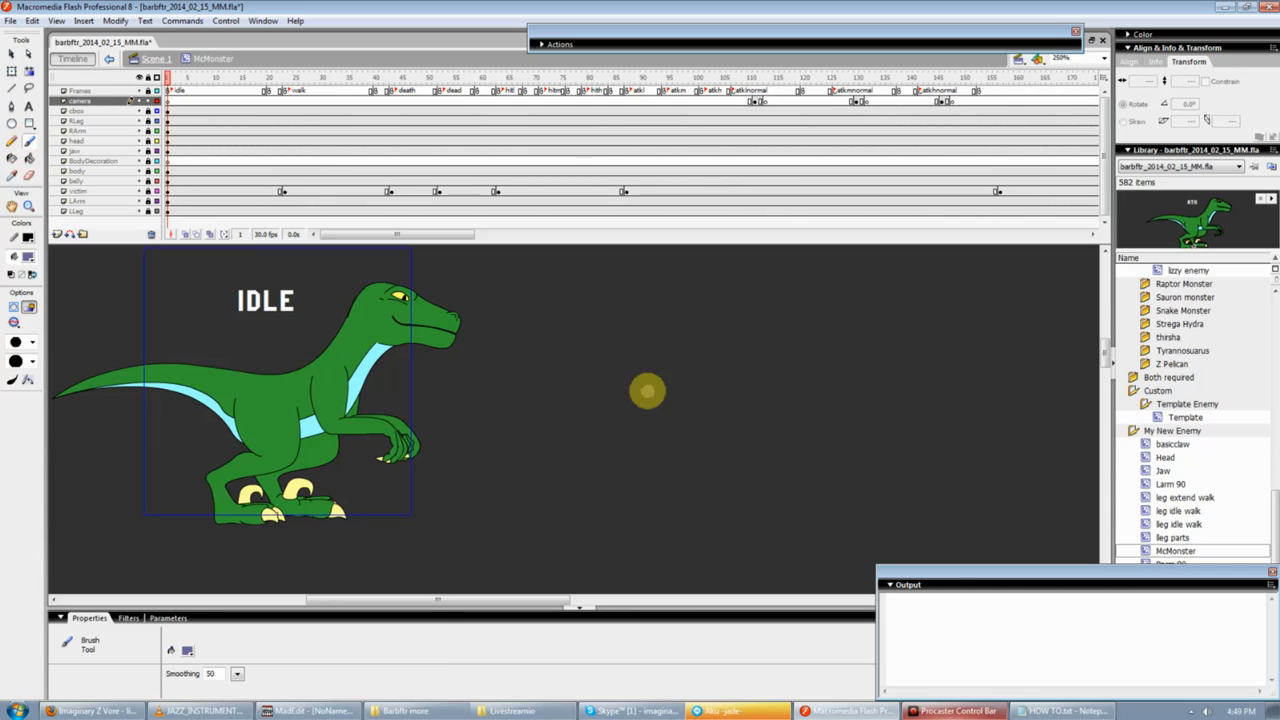
mouse_move(597, 328)
left_mouse_down()
mouse_move(537, 354)
mouse_move(617, 339)
mouse_move(603, 331)
mouse_move(590, 343)
mouse_move(594, 333)
mouse_move(625, 347)
mouse_move(564, 341)
left_mouse_up()
key("v")
left_click_drag(501, 293, 771, 445)
key("Delete")
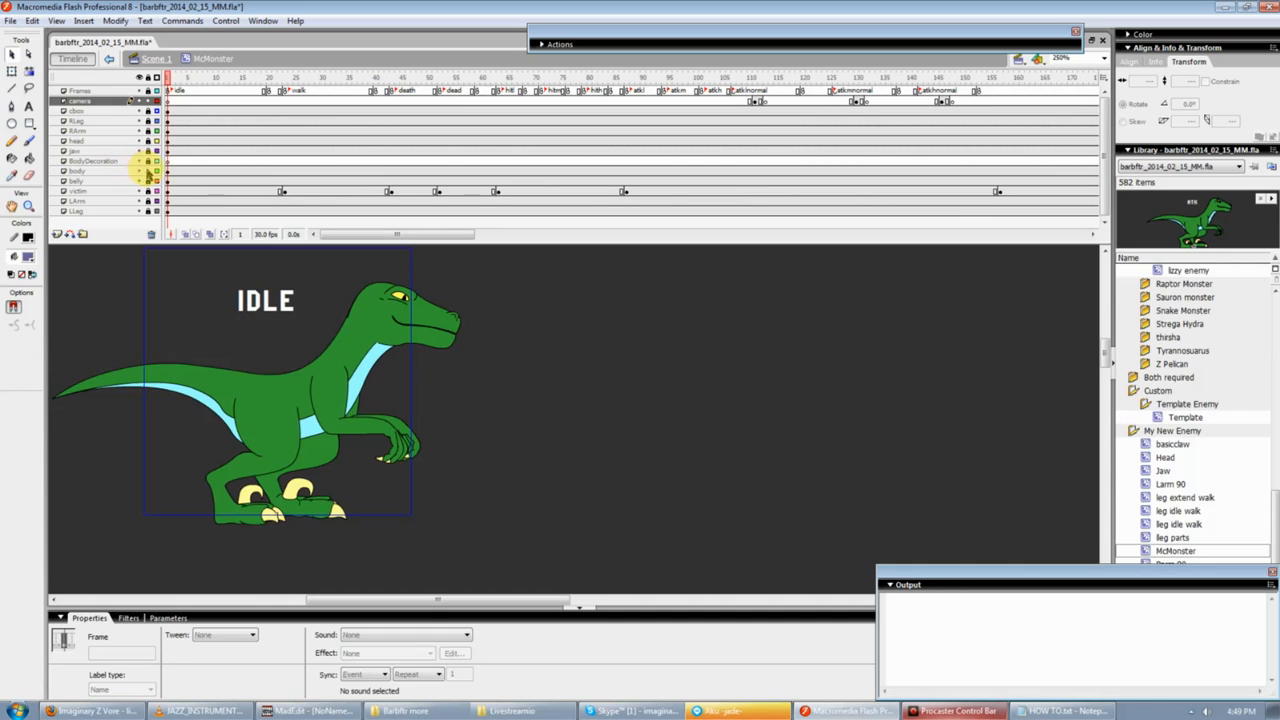
Copy the raptor's body and belly artwork from their layers into the camera layer and place the copy beside the raptor.
left_click(143, 170)
left_click(118, 262)
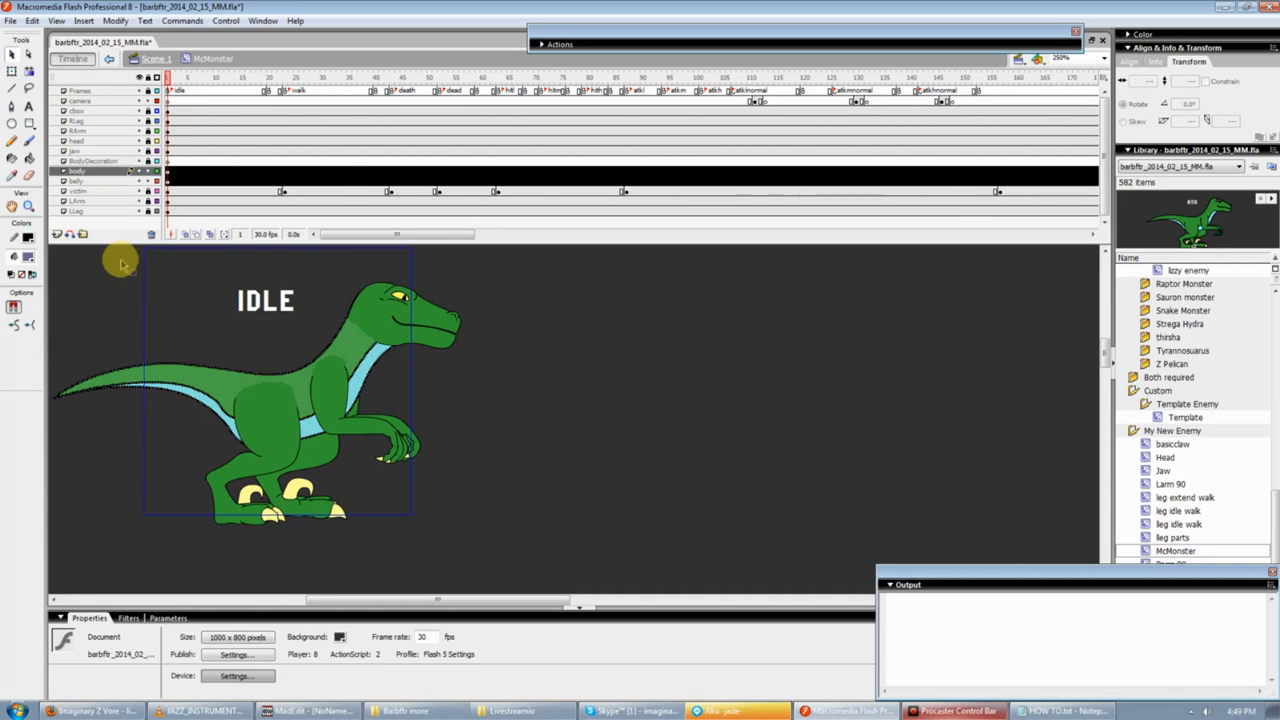
left_click(140, 181)
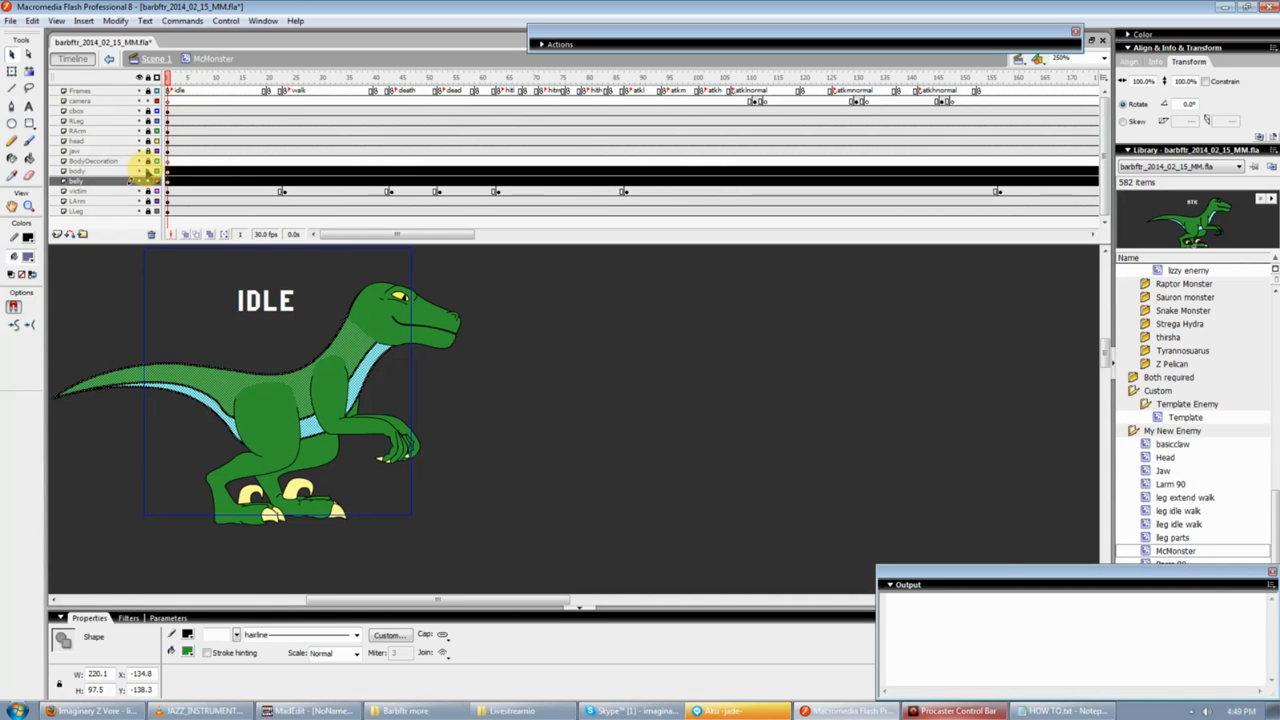
left_click(148, 181)
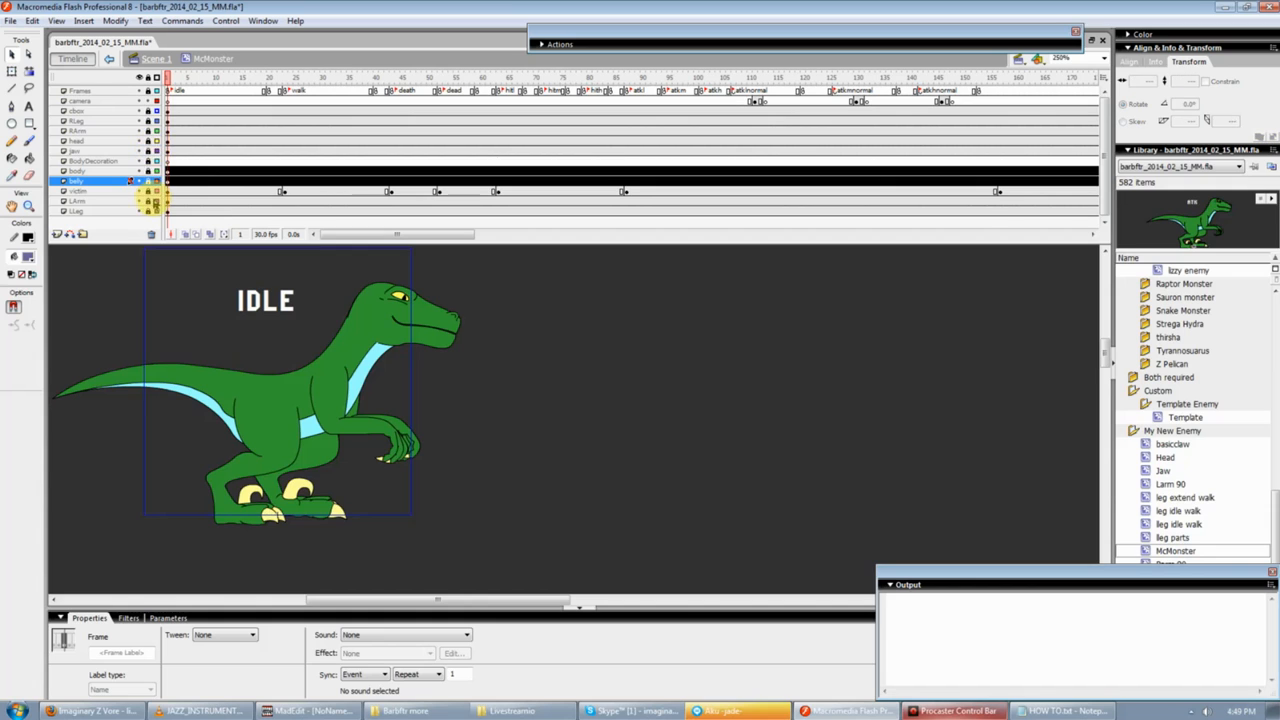
left_click(170, 100)
left_click(617, 443)
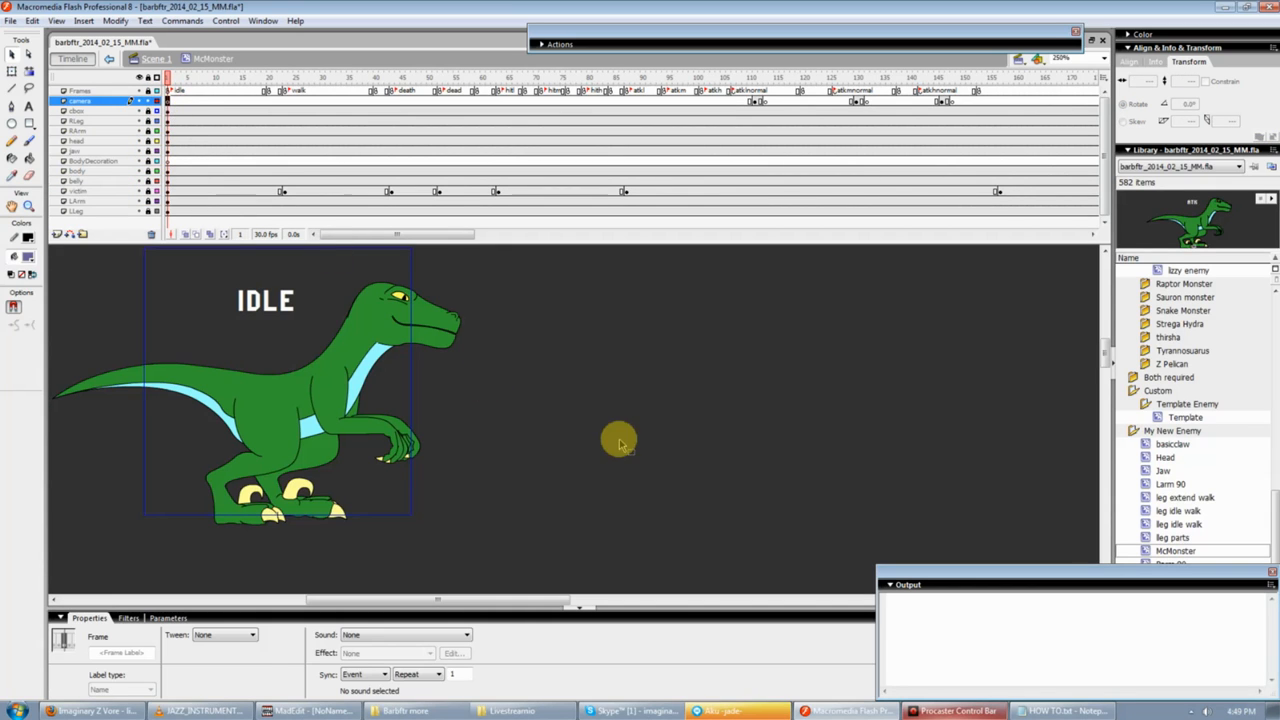
key("ctrl+v")
left_click_drag(578, 436, 656, 378)
left_click(794, 437)
Recolour the copied body slate blue and the copied belly orange #FF9933.
left_click(686, 400)
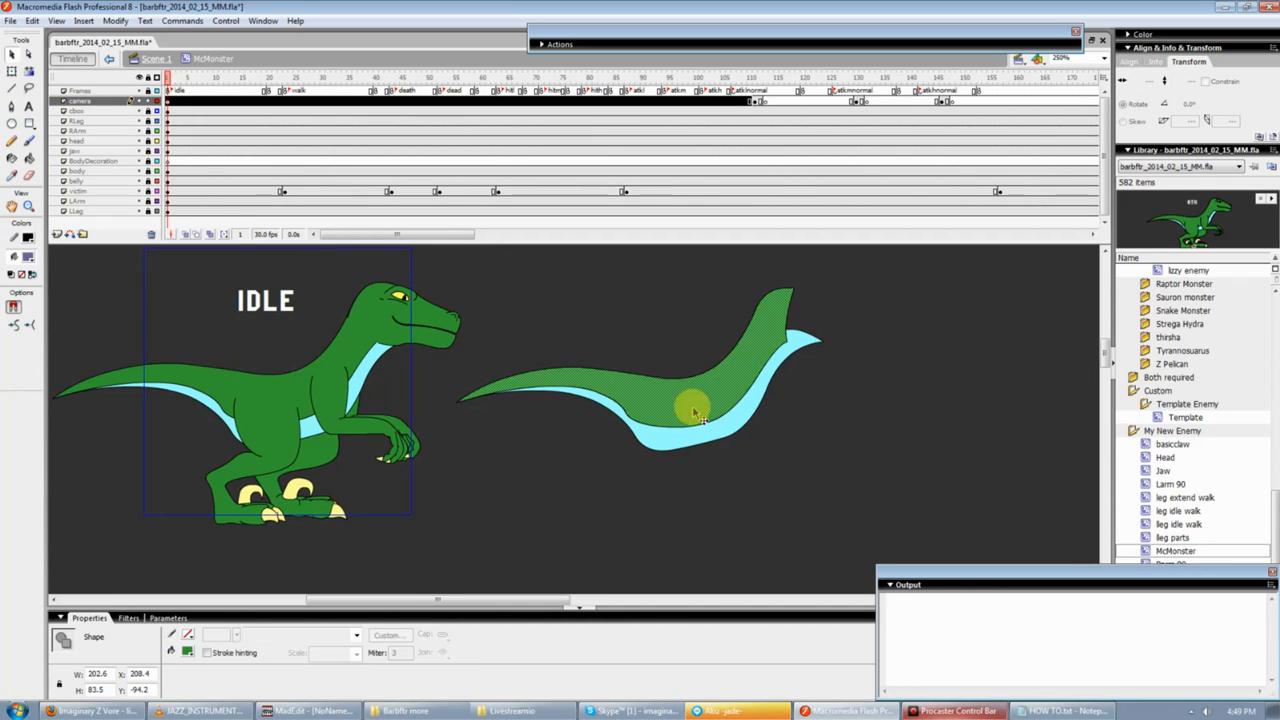
left_click(32, 273)
left_click(168, 322)
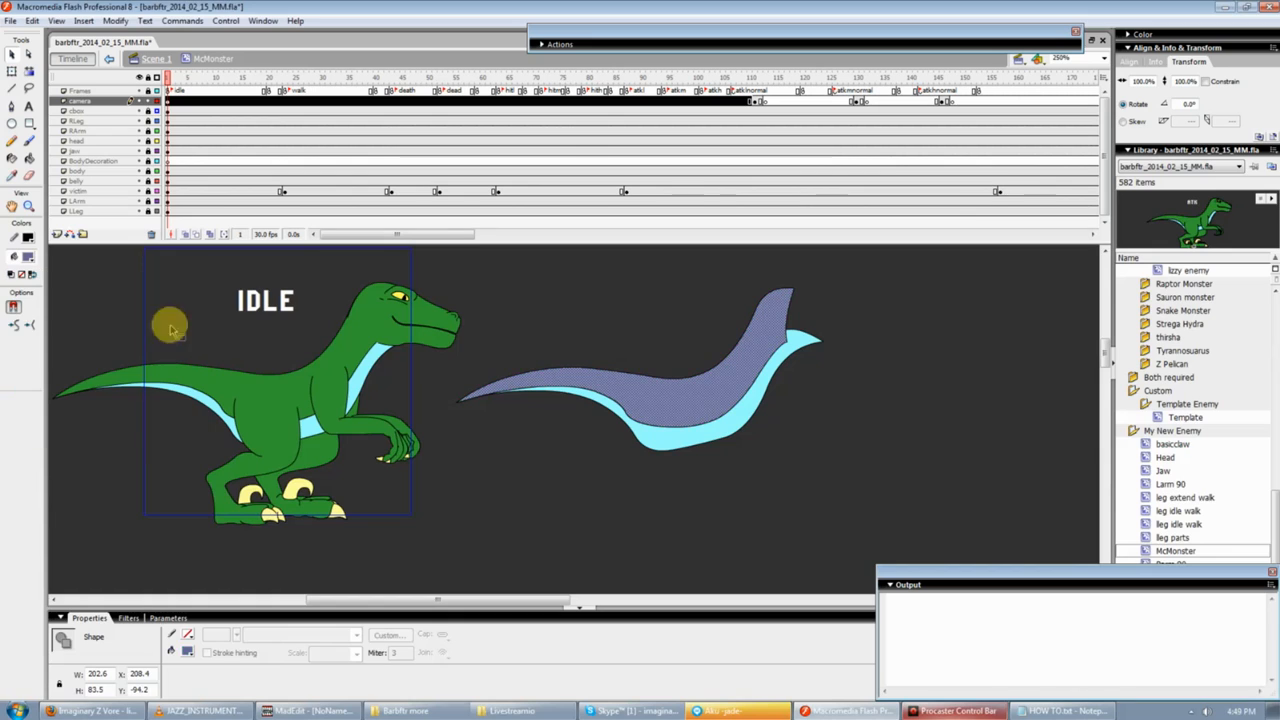
left_click(686, 460)
left_click(686, 460)
left_click(32, 273)
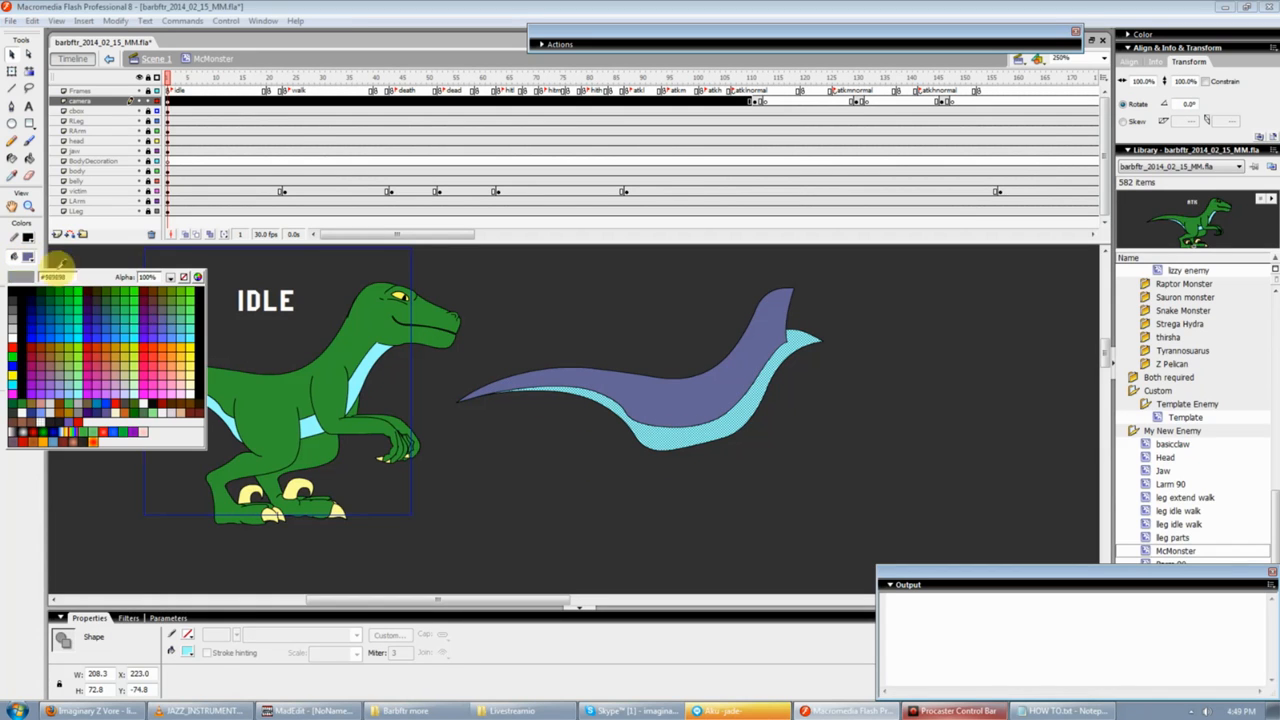
left_click(172, 354)
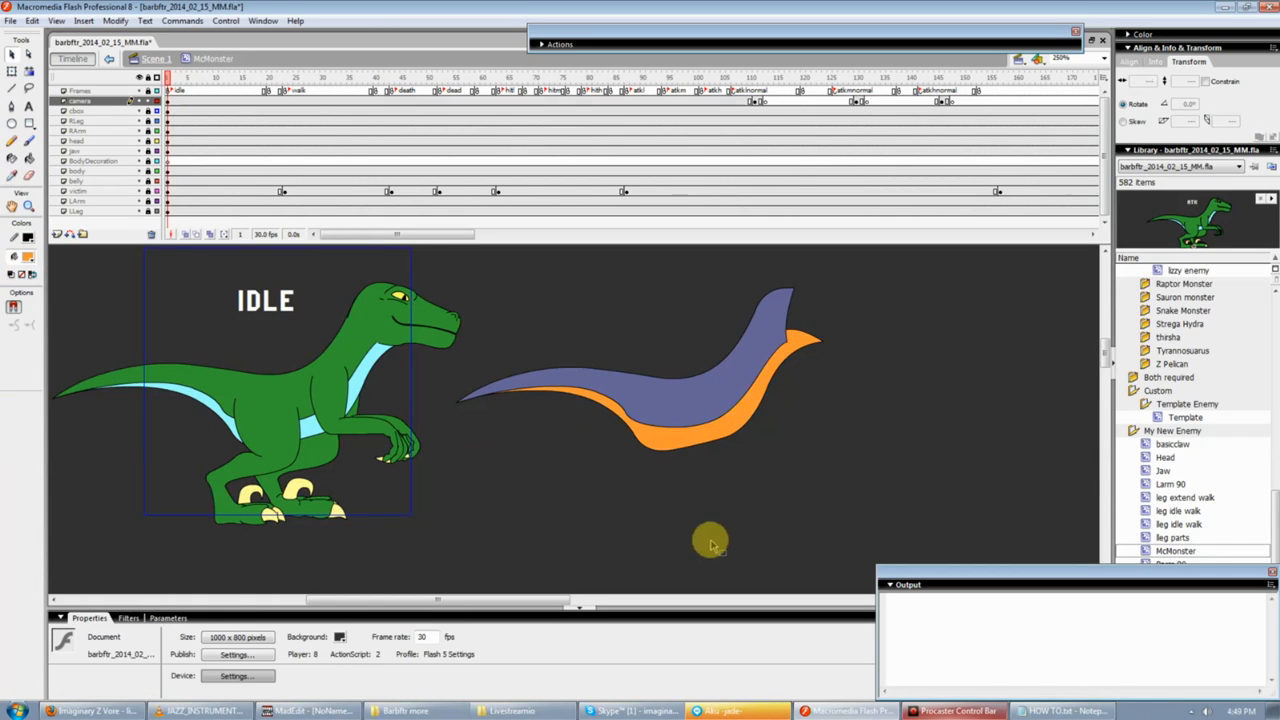
Swap the copy's colours by filling the body with orange #FF9933 and the belly with slate blue.
left_click(684, 392)
left_click(28, 257)
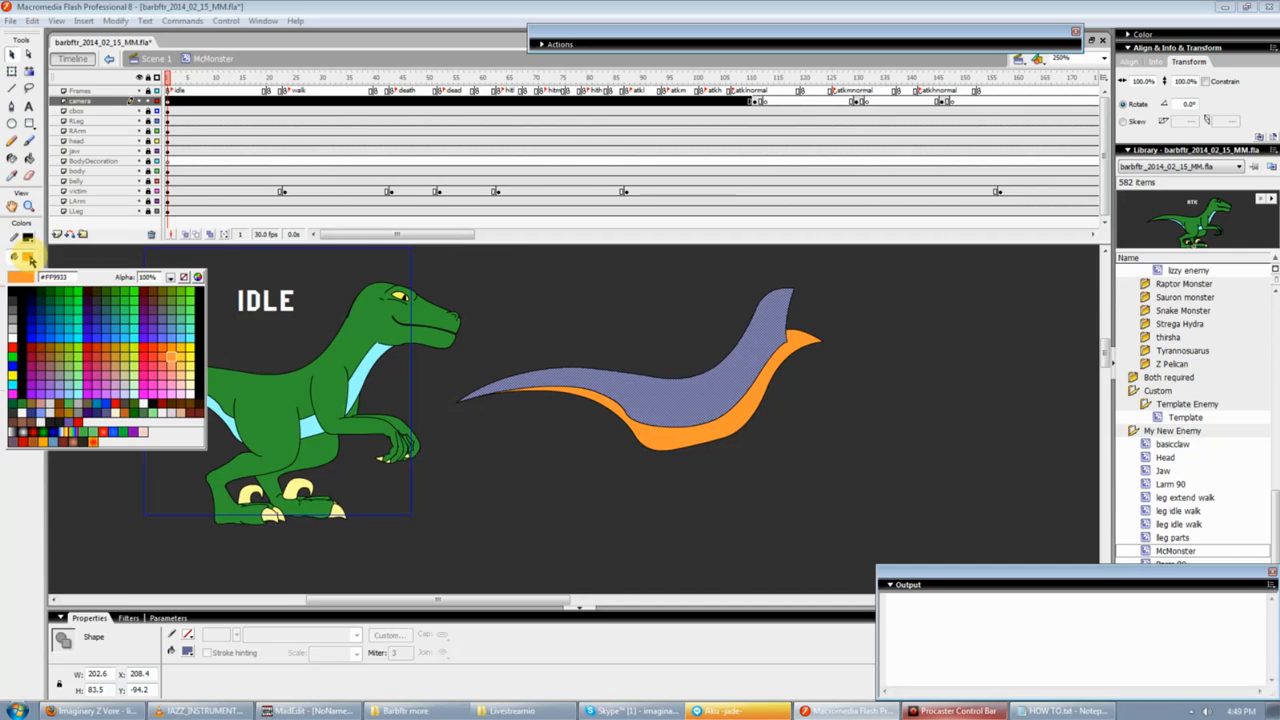
left_click(172, 354)
left_click(688, 433)
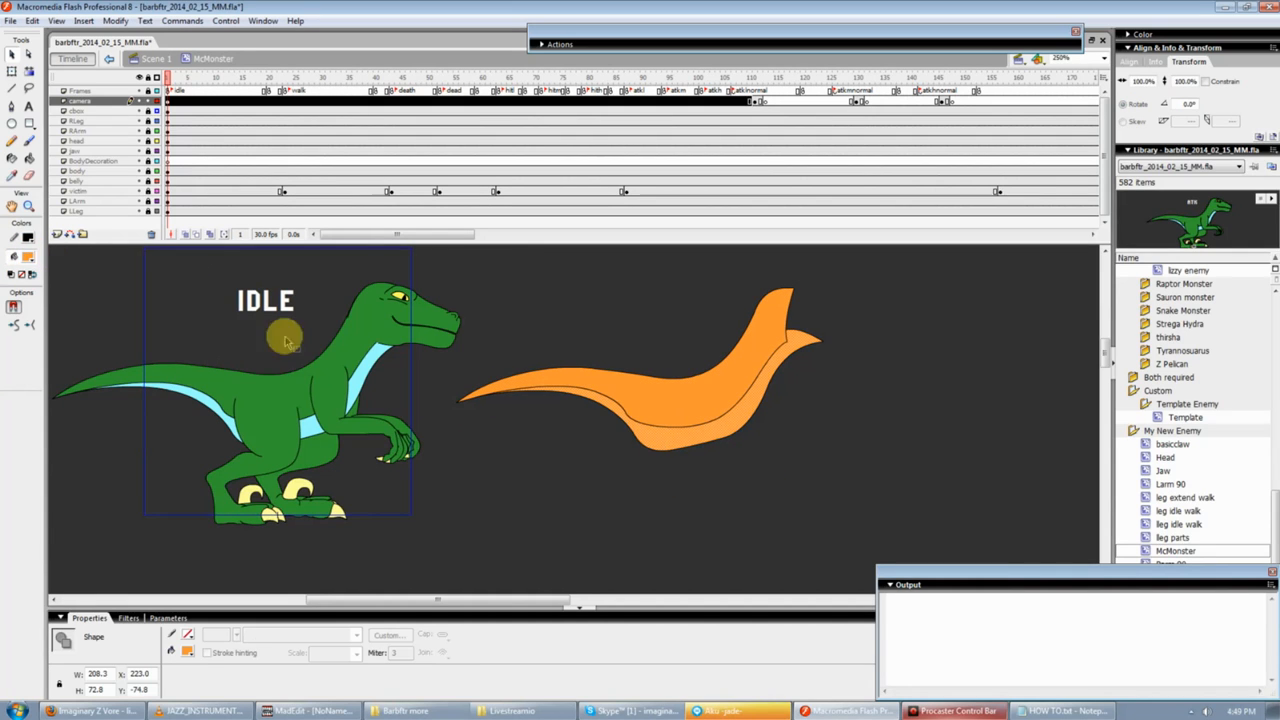
left_click(28, 257)
left_click(172, 326)
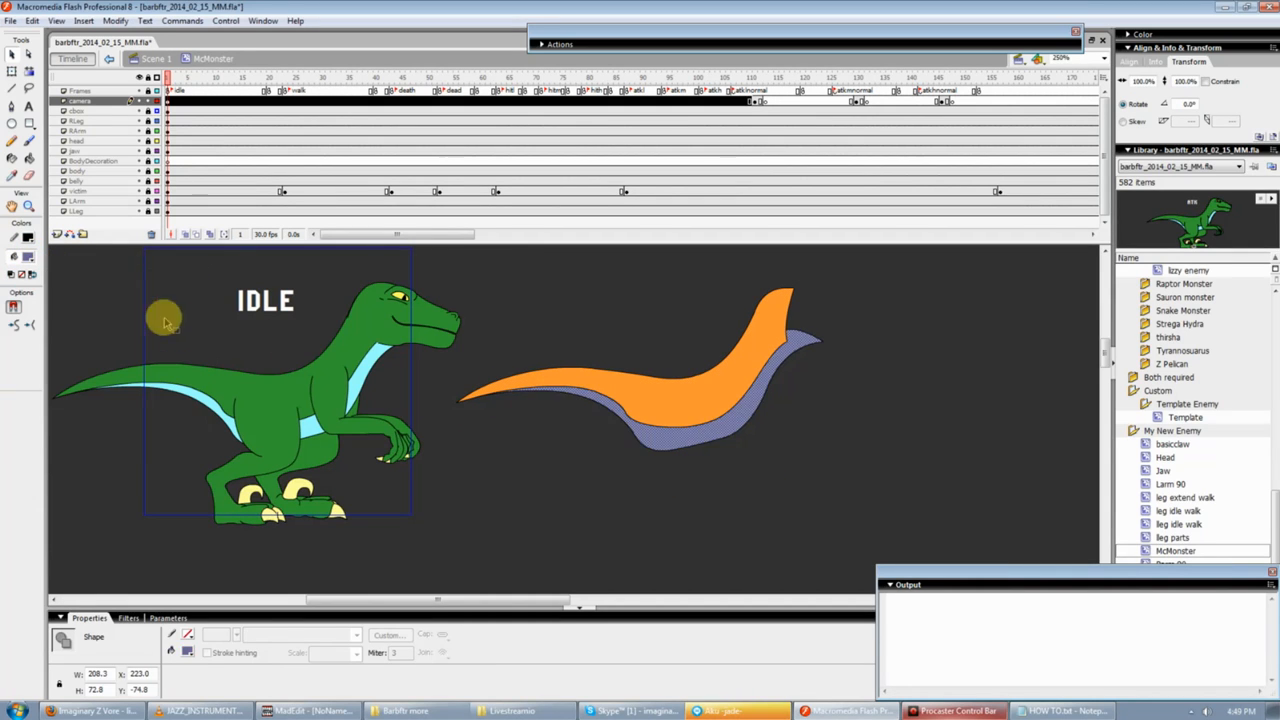
left_click(500, 450)
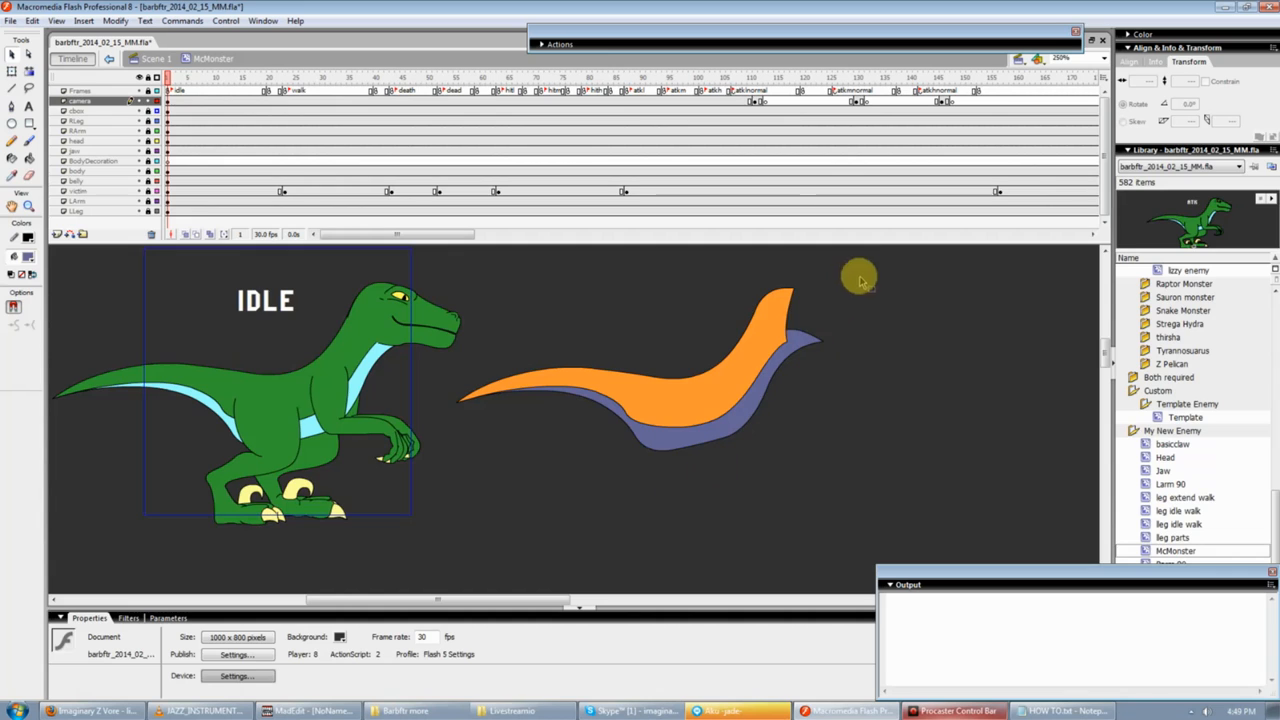
Select the whole recoloured body copy and move it horizontally closer to the raptor.
left_click_drag(858, 273, 428, 474)
left_click_drag(745, 425, 635, 425)
left_click(749, 443)
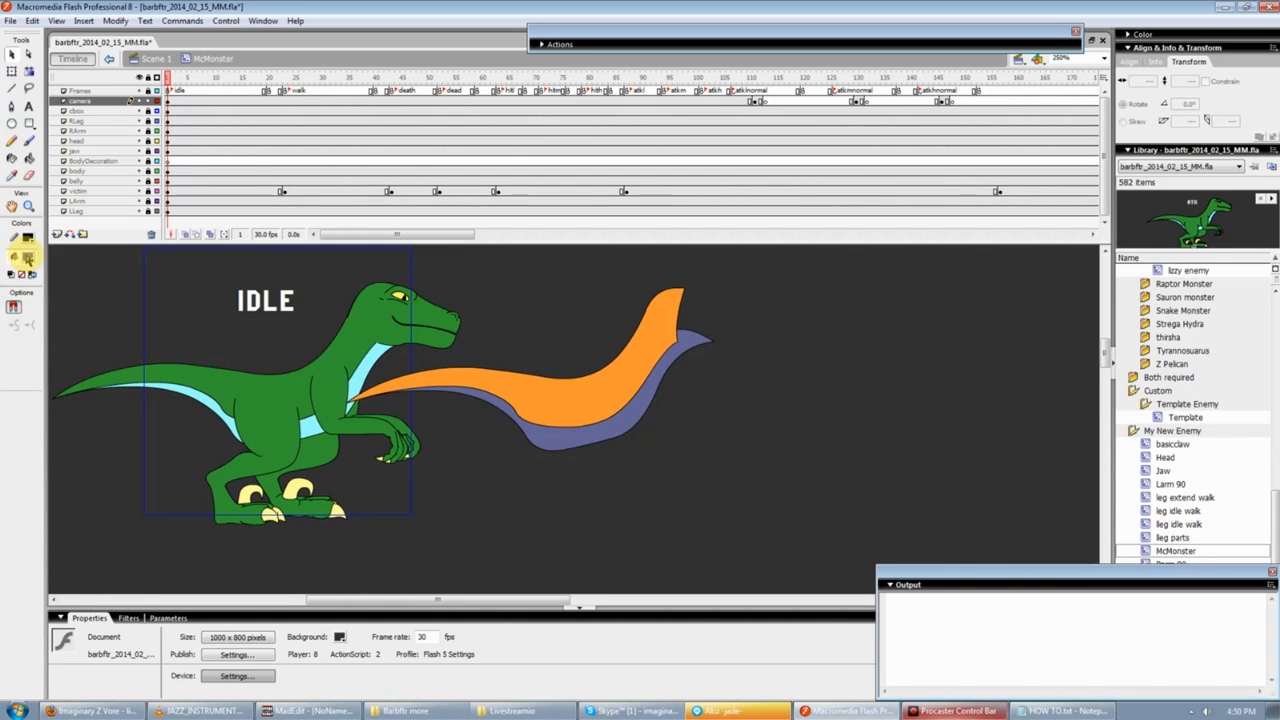
Use the Paint Bucket to try slate blue on the copied body, and refill it with orange-red #FF6633.
left_click(30, 158)
left_click(506, 378)
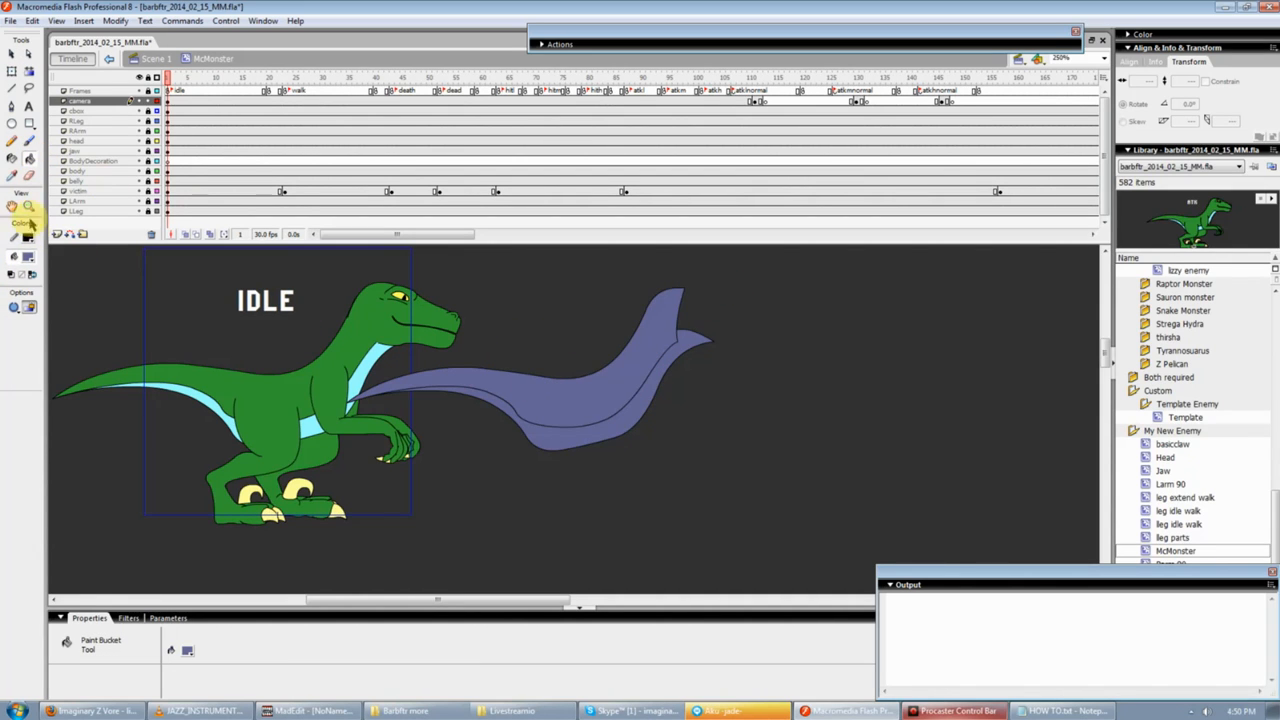
left_click(26, 258)
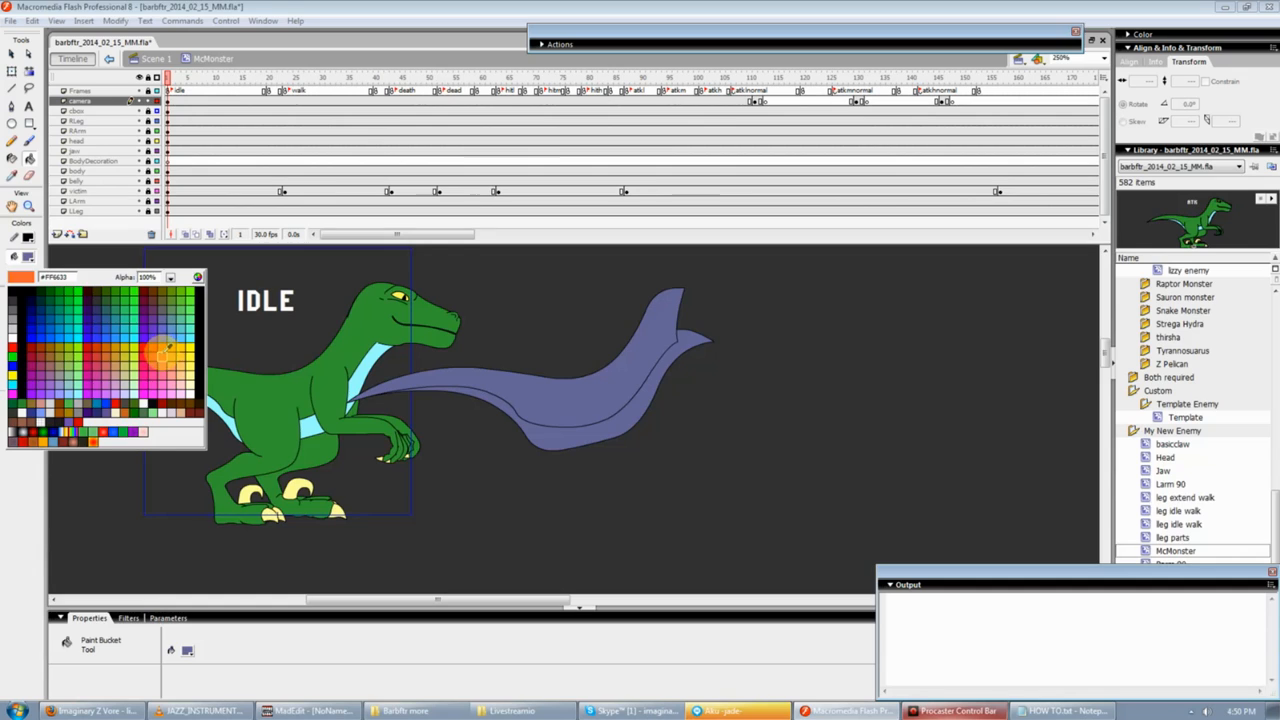
left_click(162, 350)
left_click(545, 395)
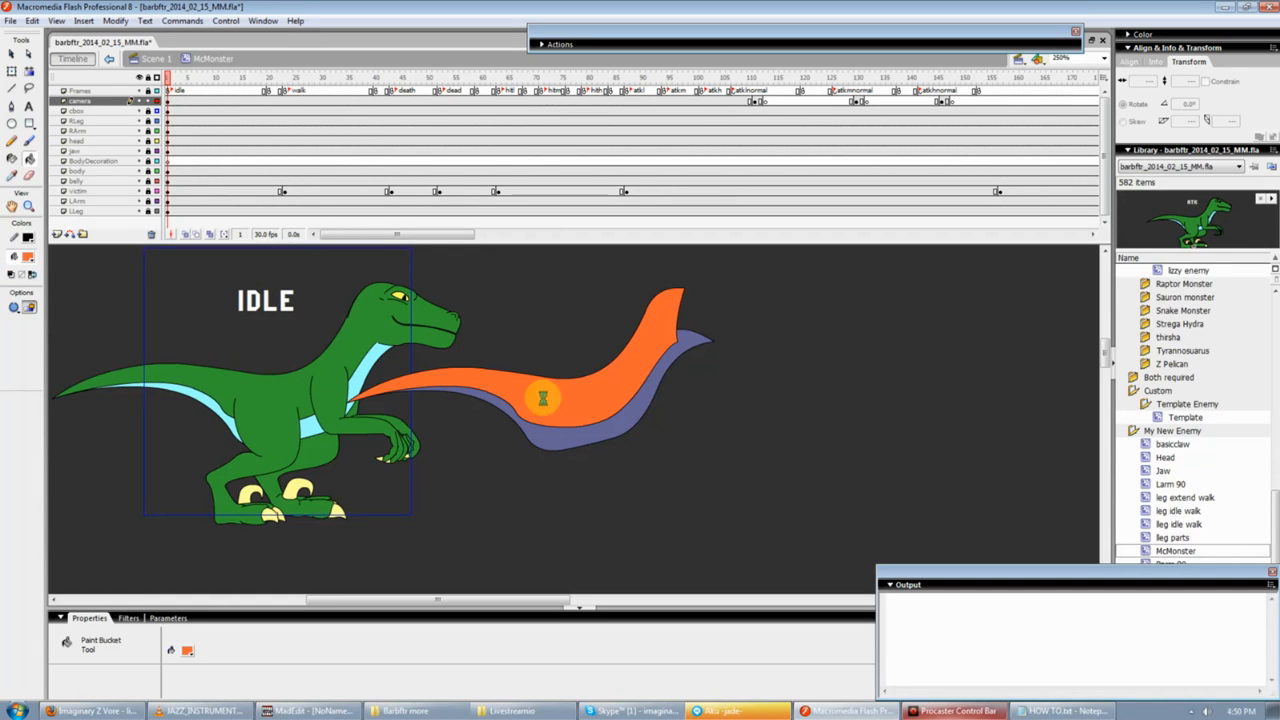
Undo the last fill on the copied body and fill the copied belly with orange-red #FF6633.
key("ctrl+z")
left_click(590, 425)
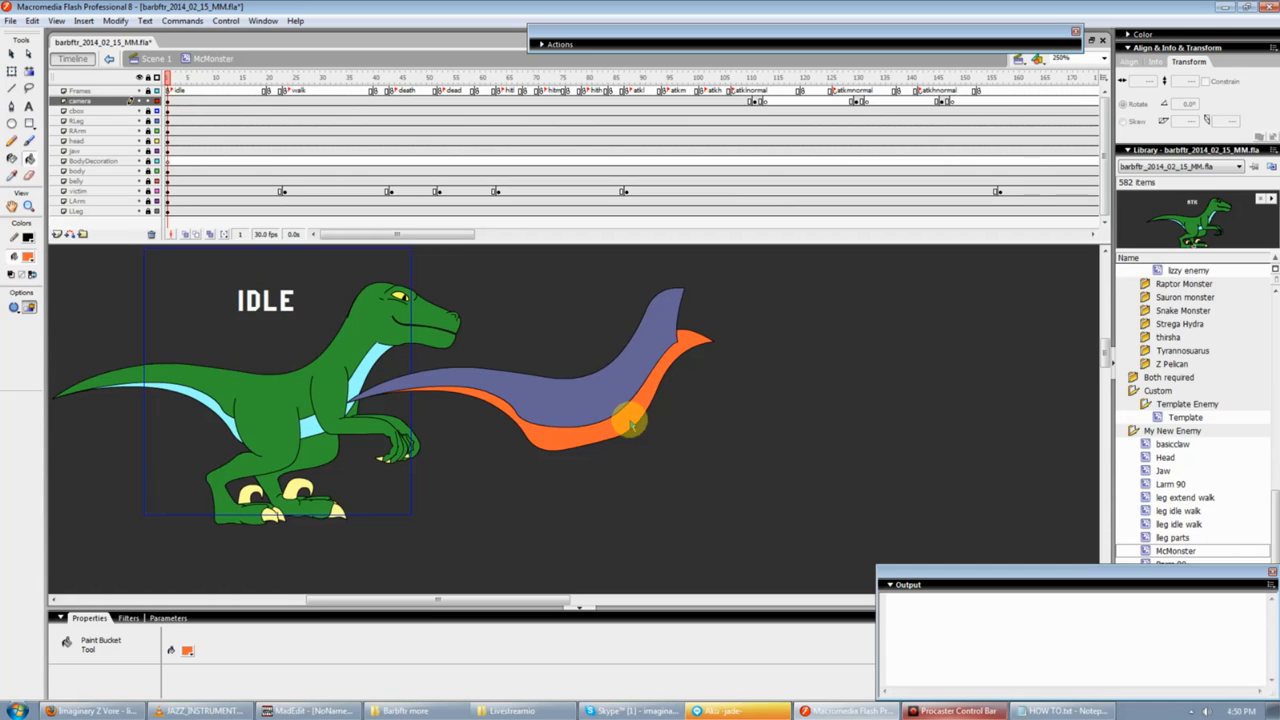
key("v")
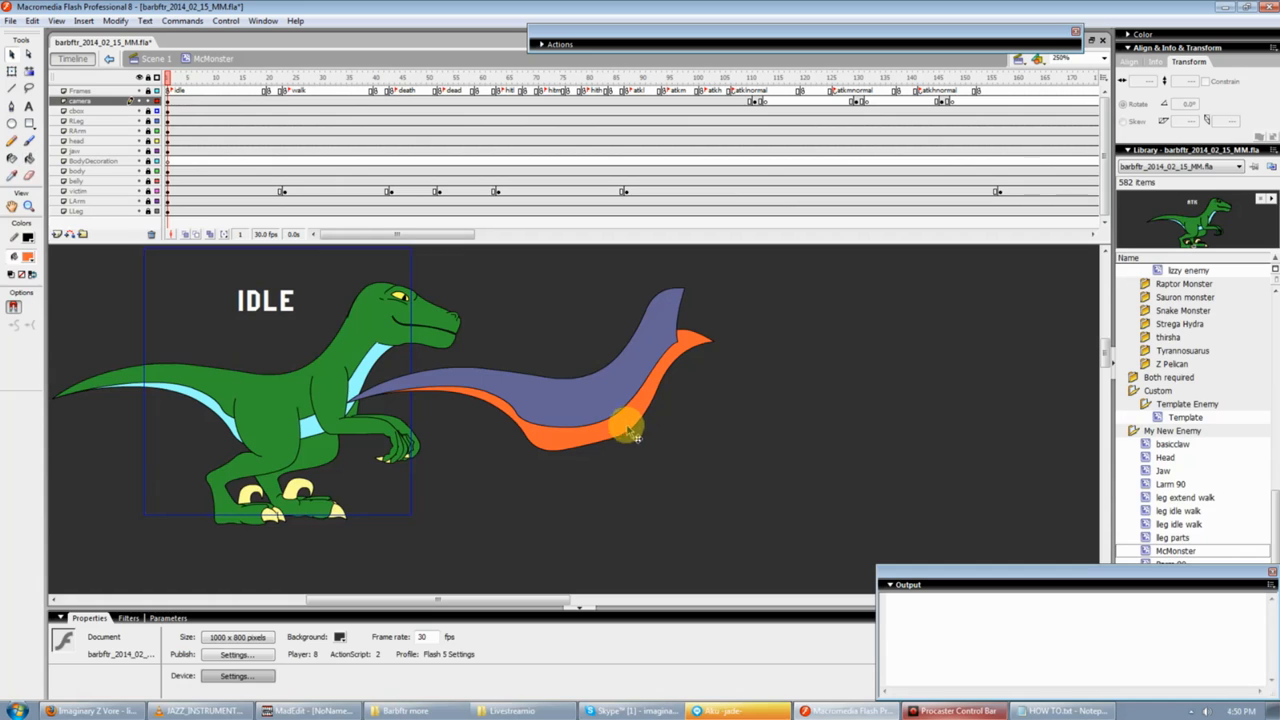
Fill the copied belly with the darker orange #CC6633 using the Paint Bucket.
left_click(26, 258)
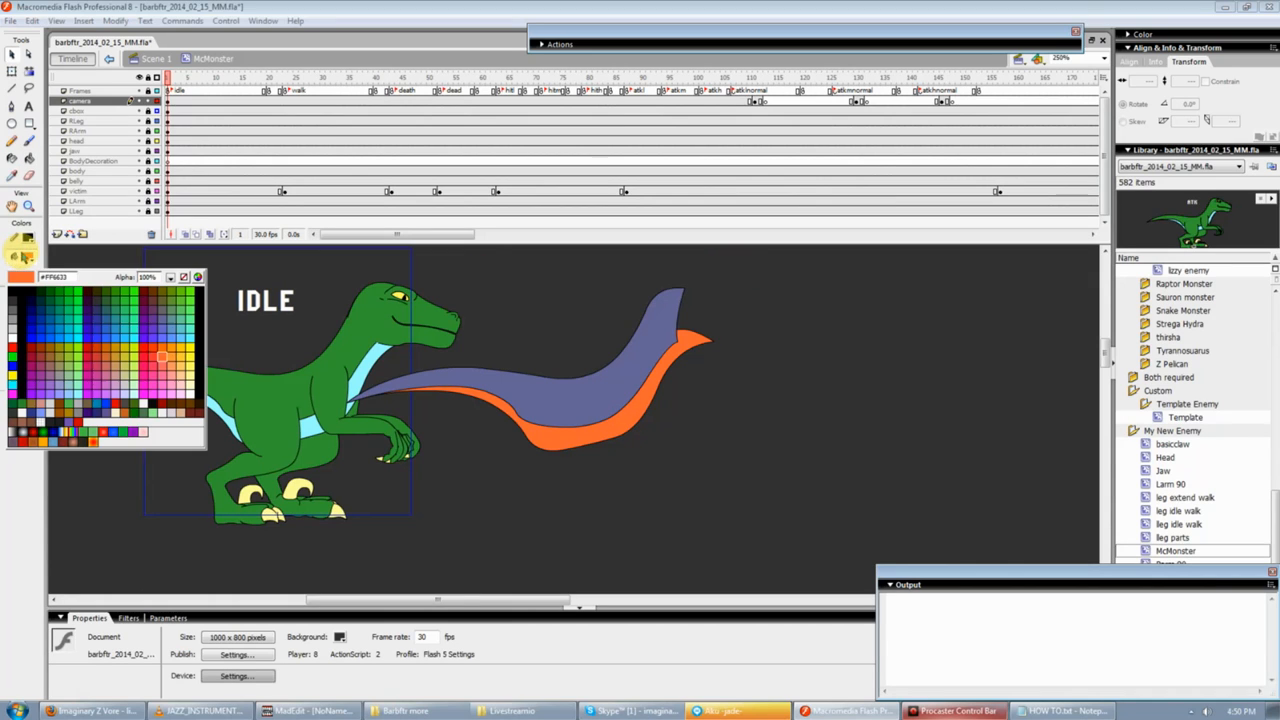
left_click(107, 355)
key("k")
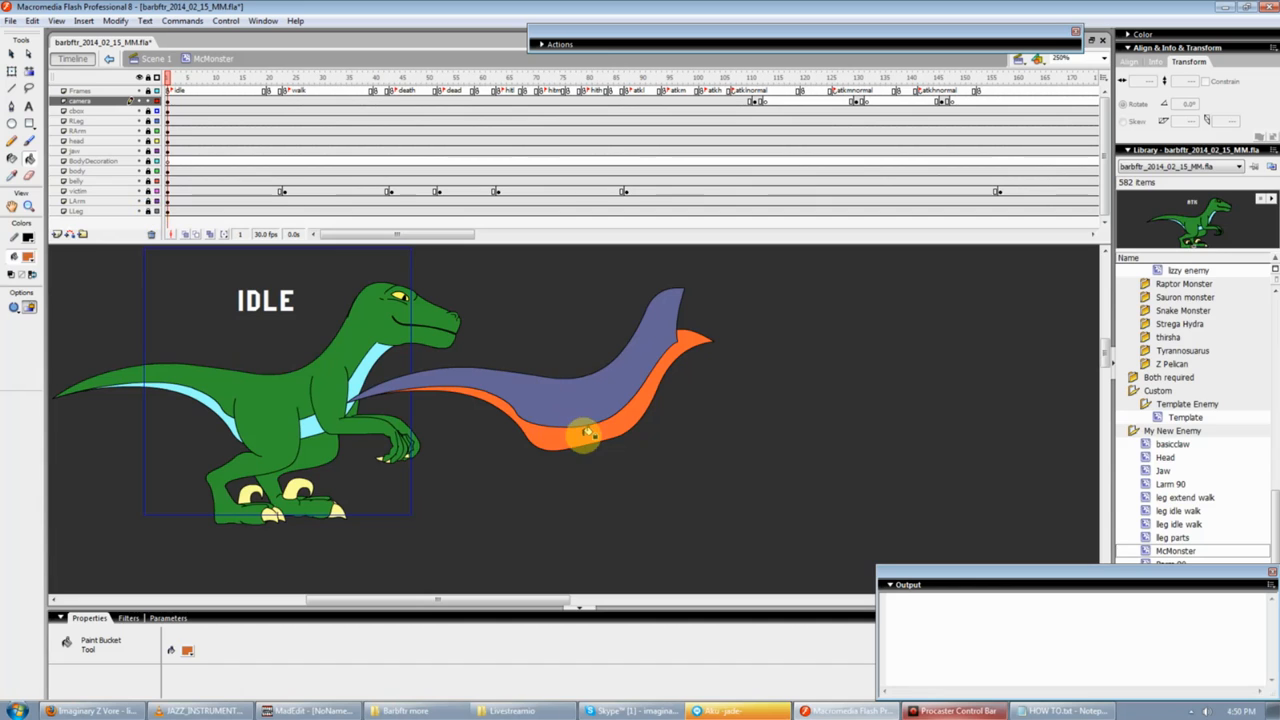
left_click(615, 447)
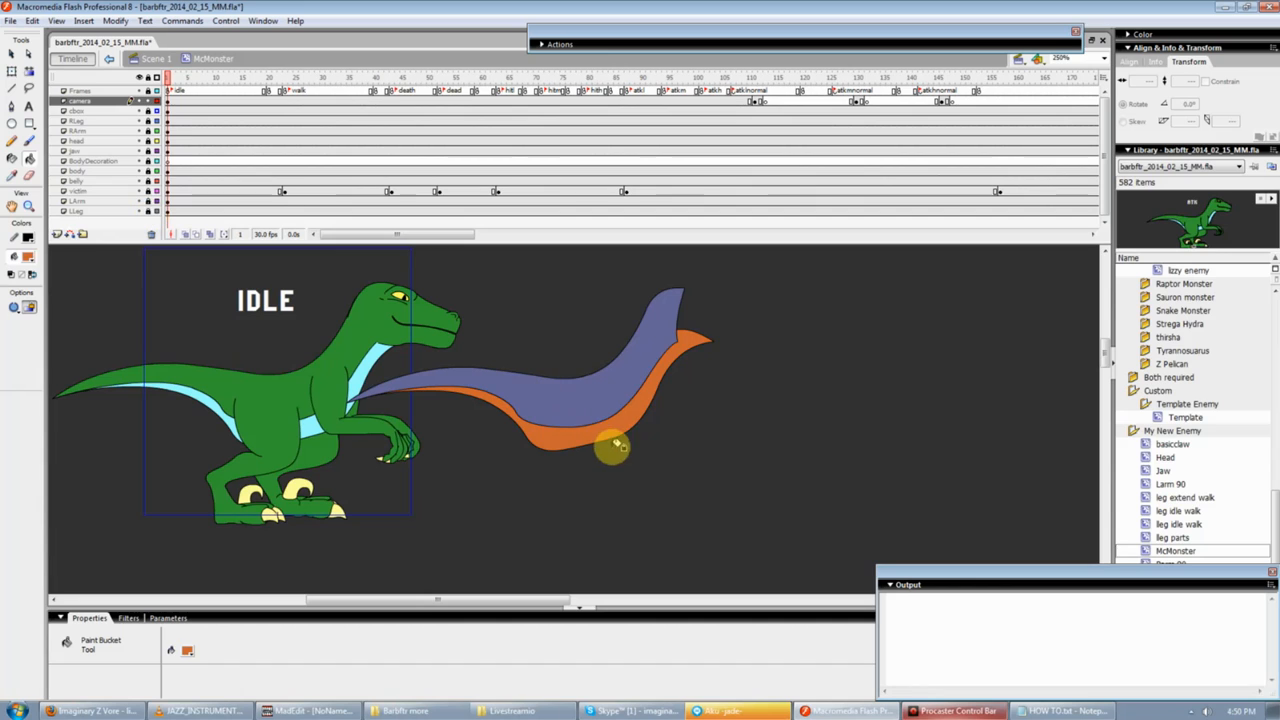
Fill both the copied body and its belly with brown.
left_click(26, 258)
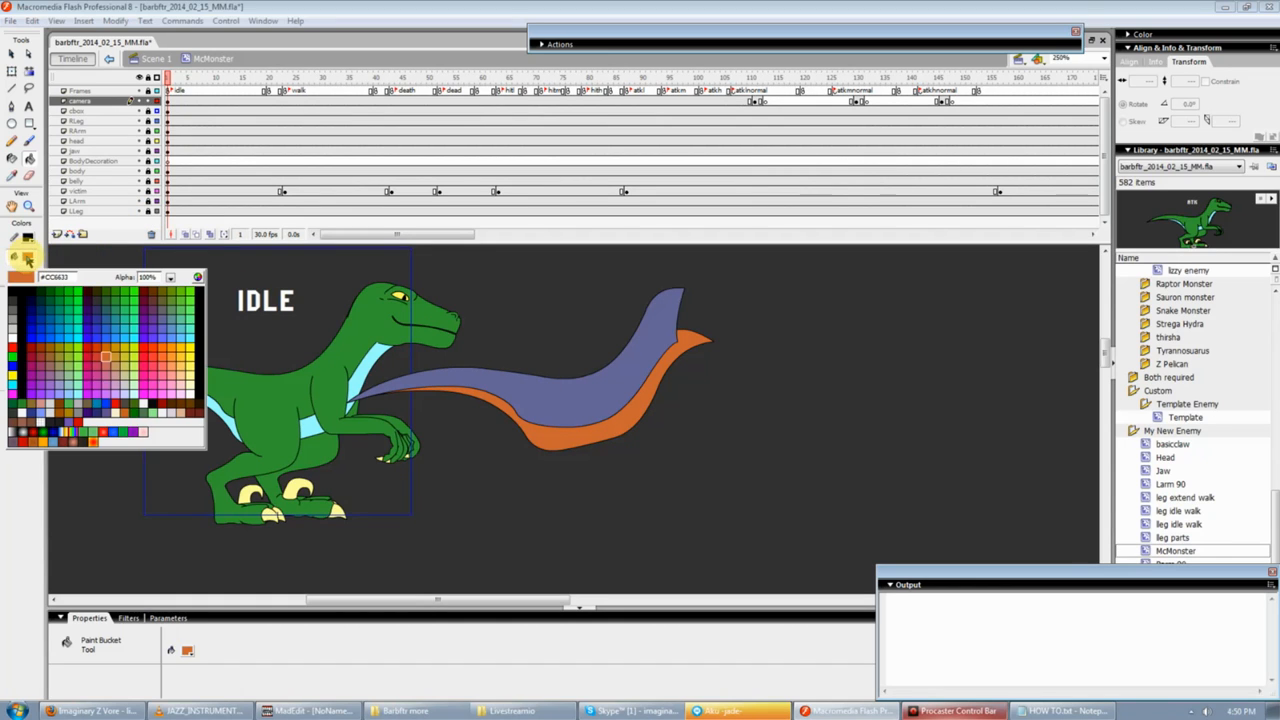
left_click(50, 355)
left_click(586, 380)
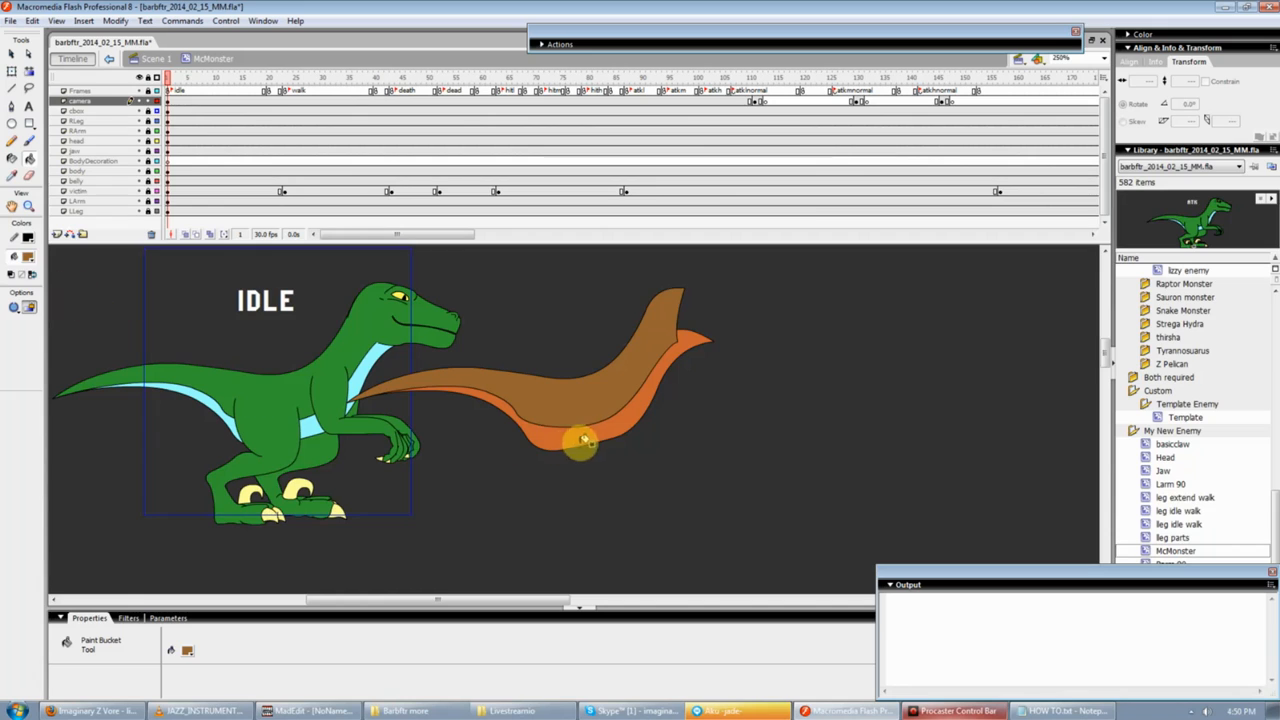
left_click(560, 432)
Refill both the copied body and its belly with orange-red #FF6633.
left_click(29, 258)
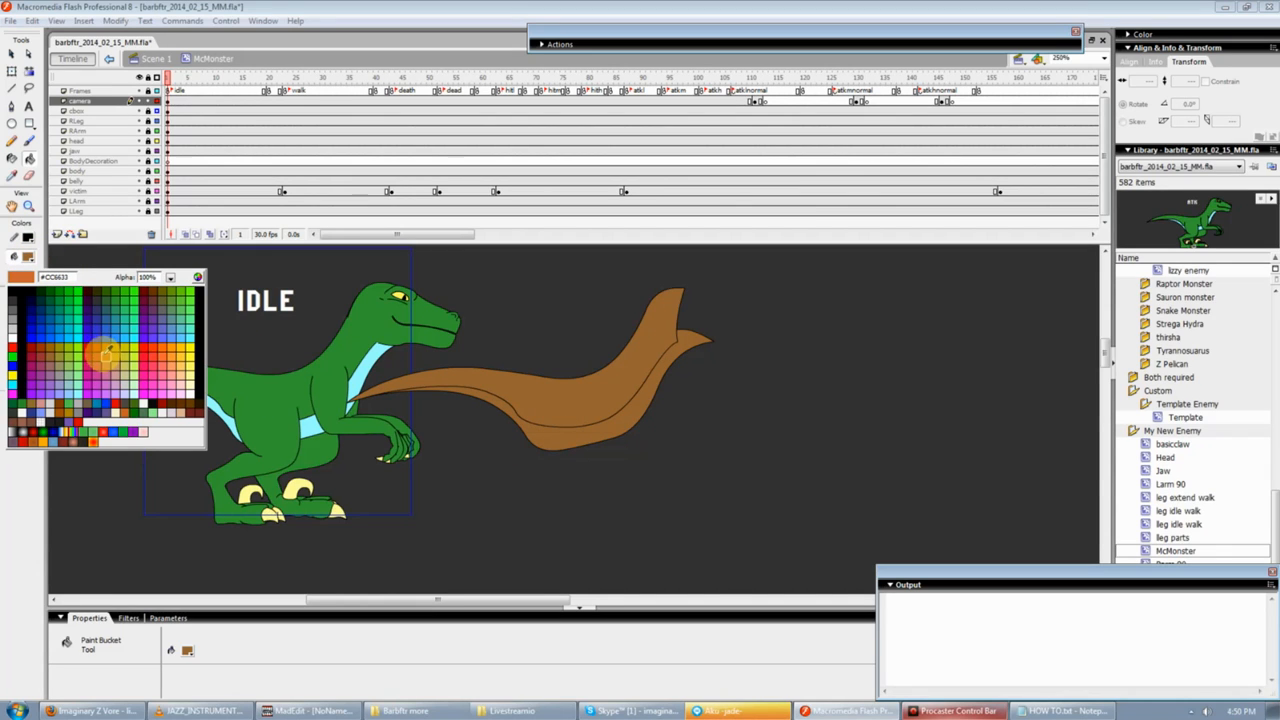
left_click(158, 352)
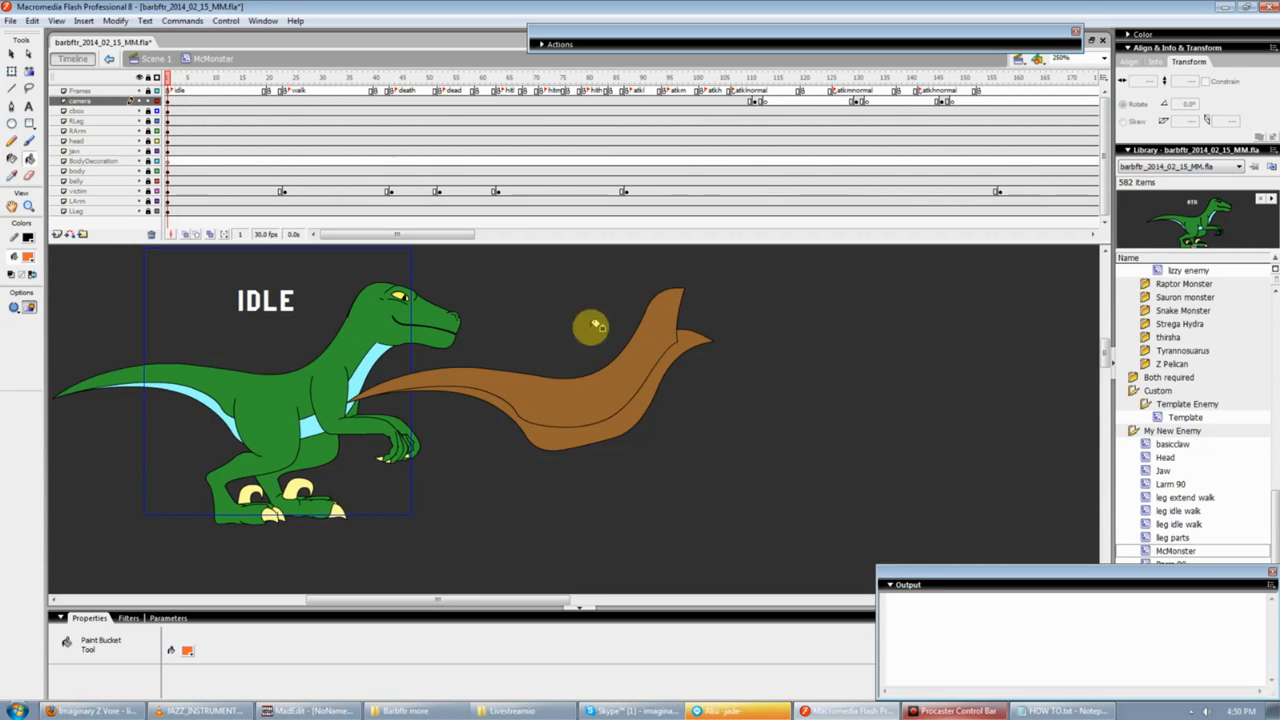
left_click(629, 378)
left_click(614, 412)
Fill the copied belly with blue #6666CC and lighten it to a custom lavender of RGB 152, 152, 220.
left_click(28, 258)
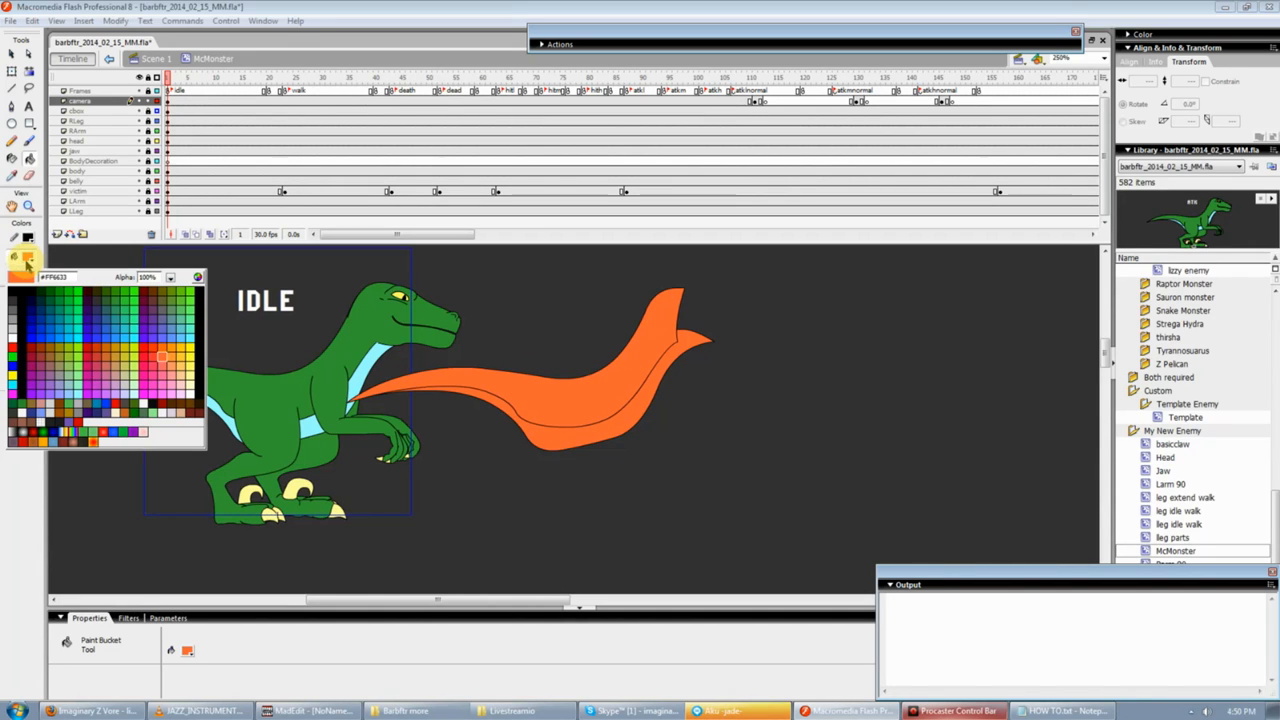
left_click(162, 328)
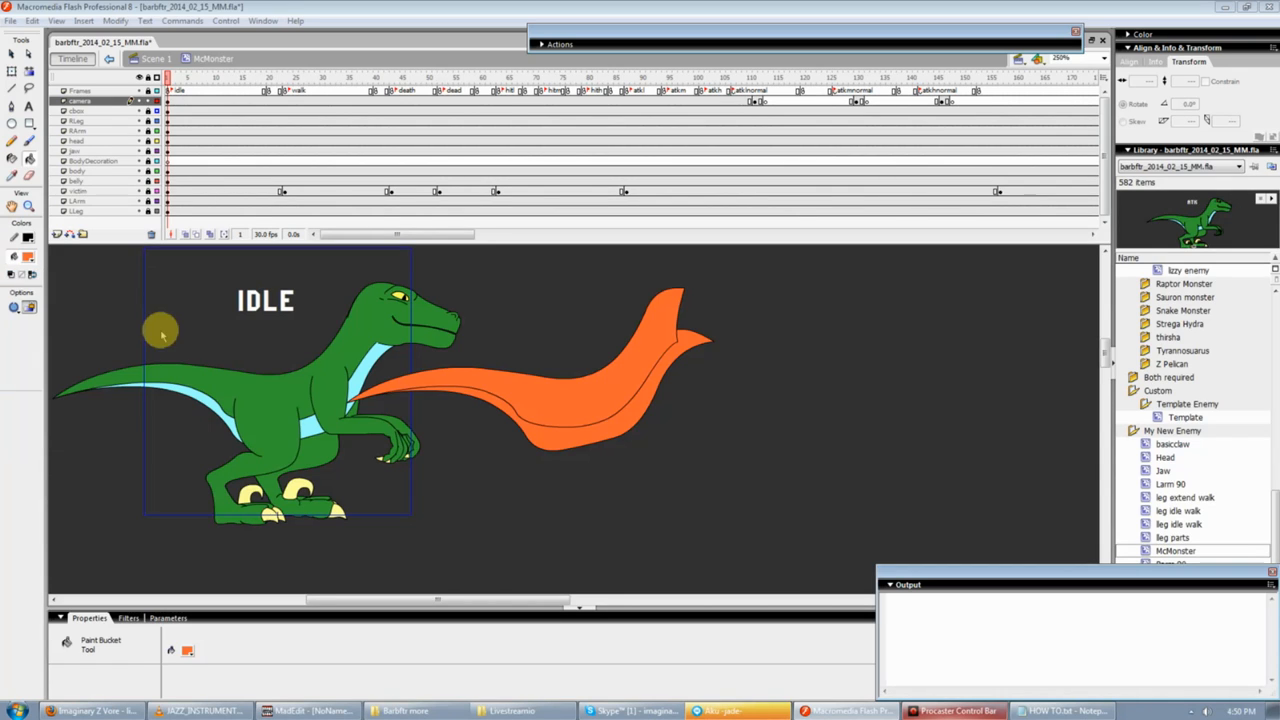
left_click(547, 425)
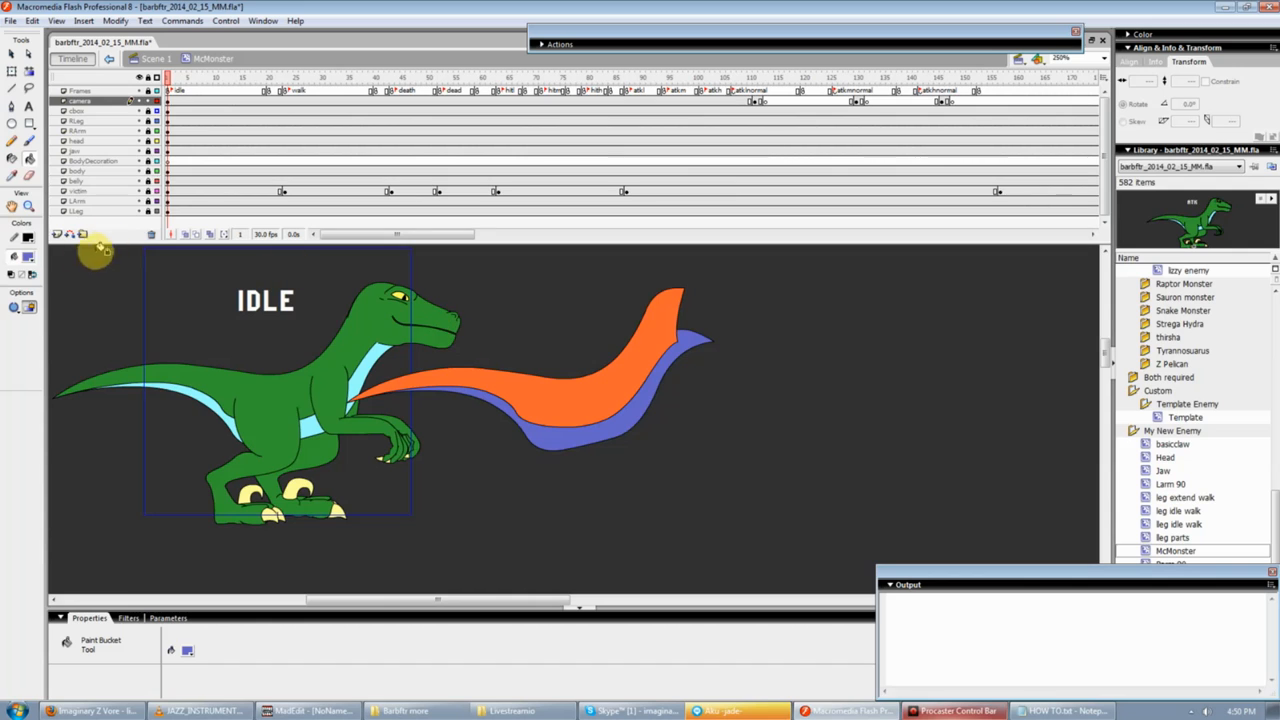
left_click(28, 257)
left_click(206, 266)
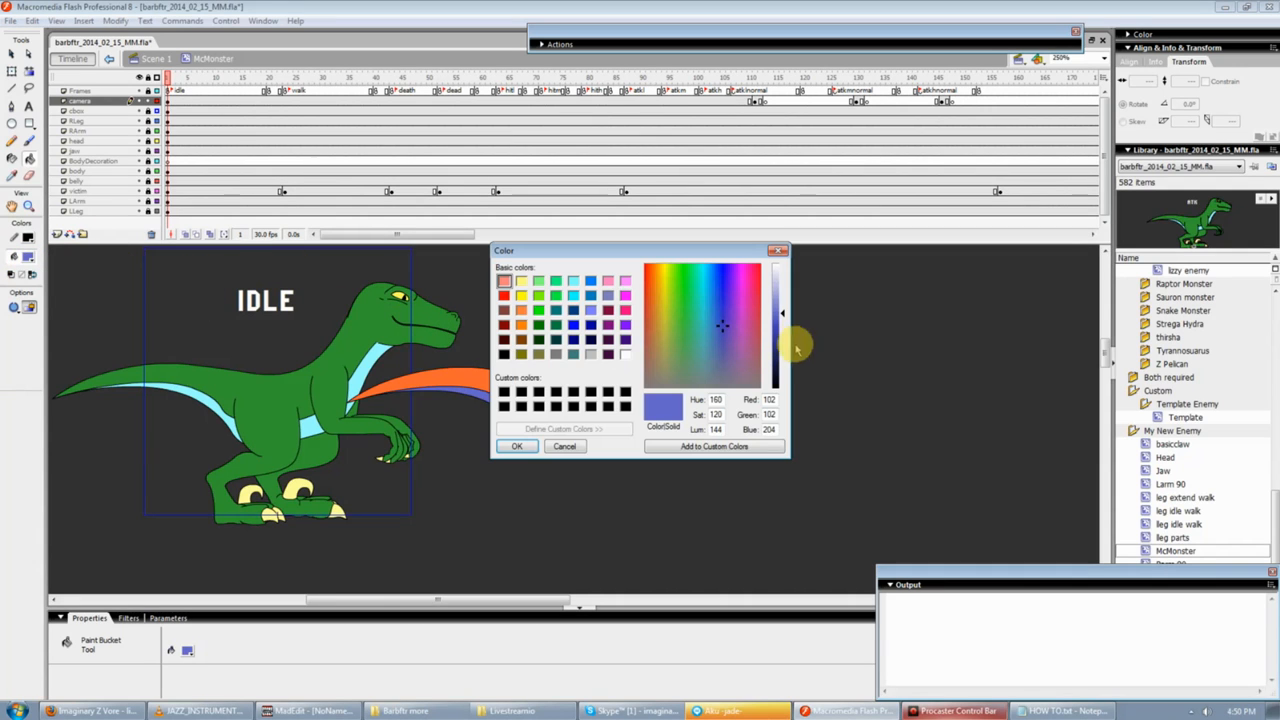
left_click(517, 446)
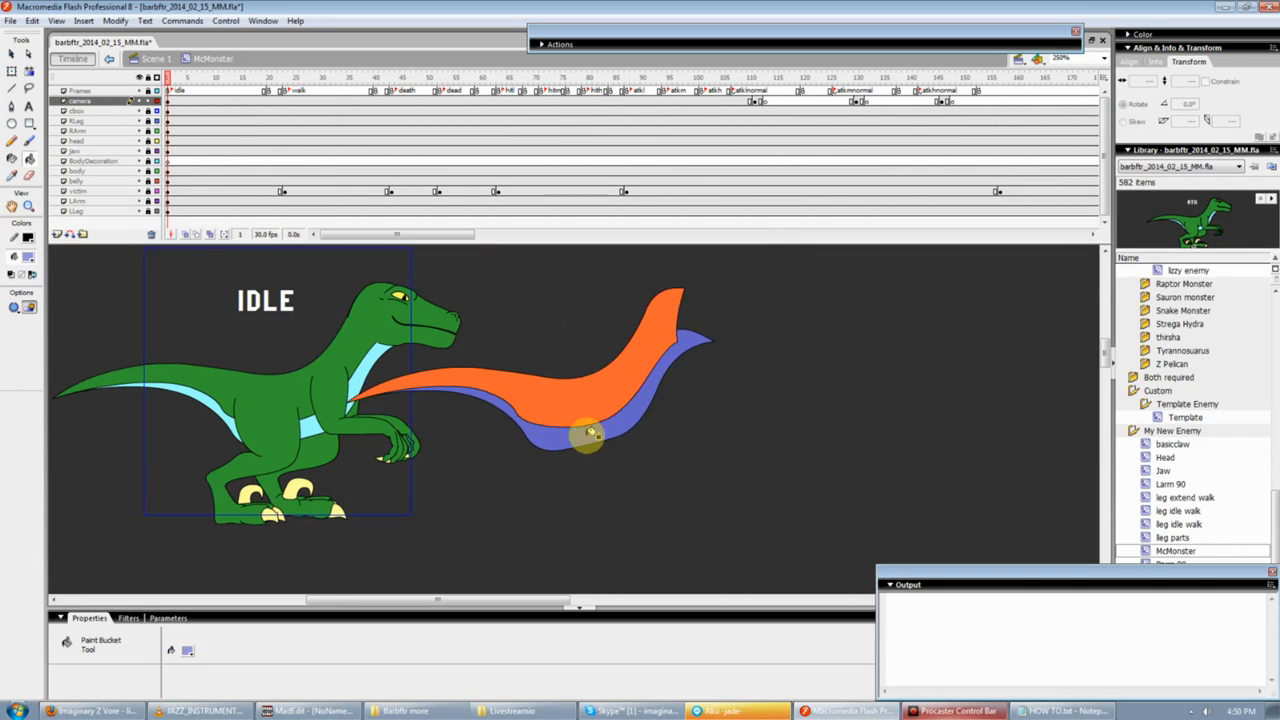
left_click(588, 433)
key("v")
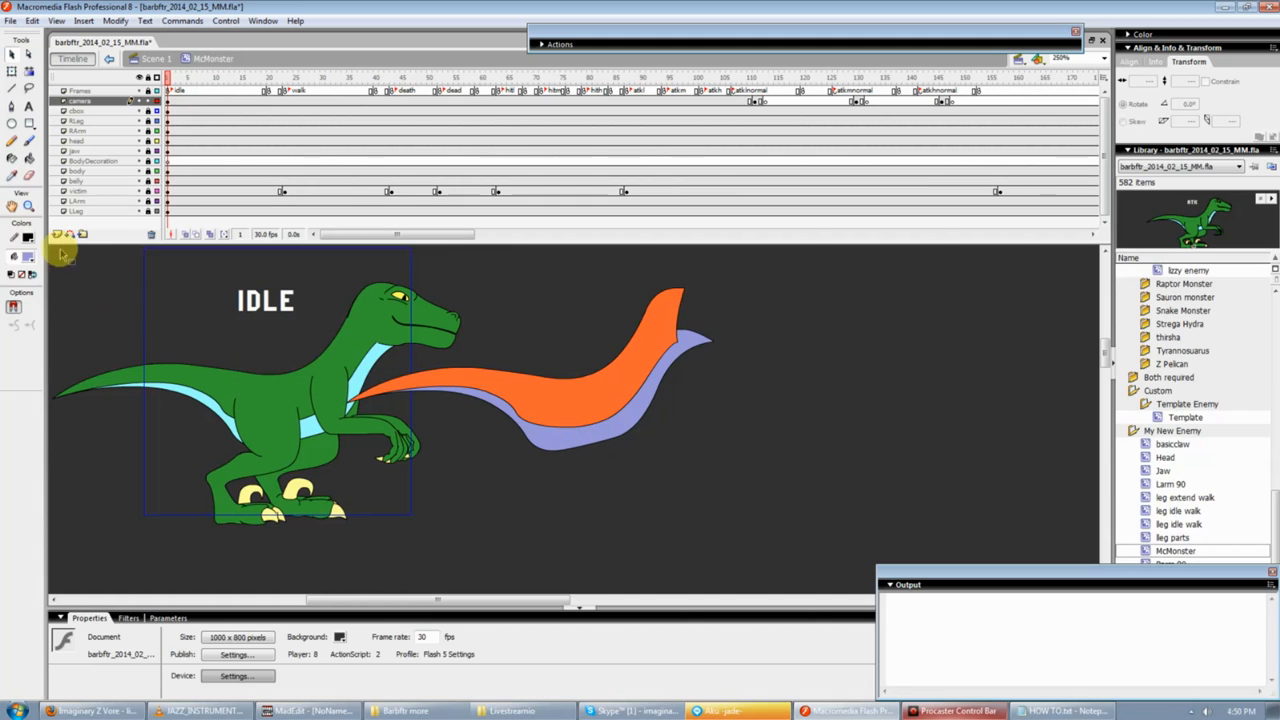
left_click(534, 389)
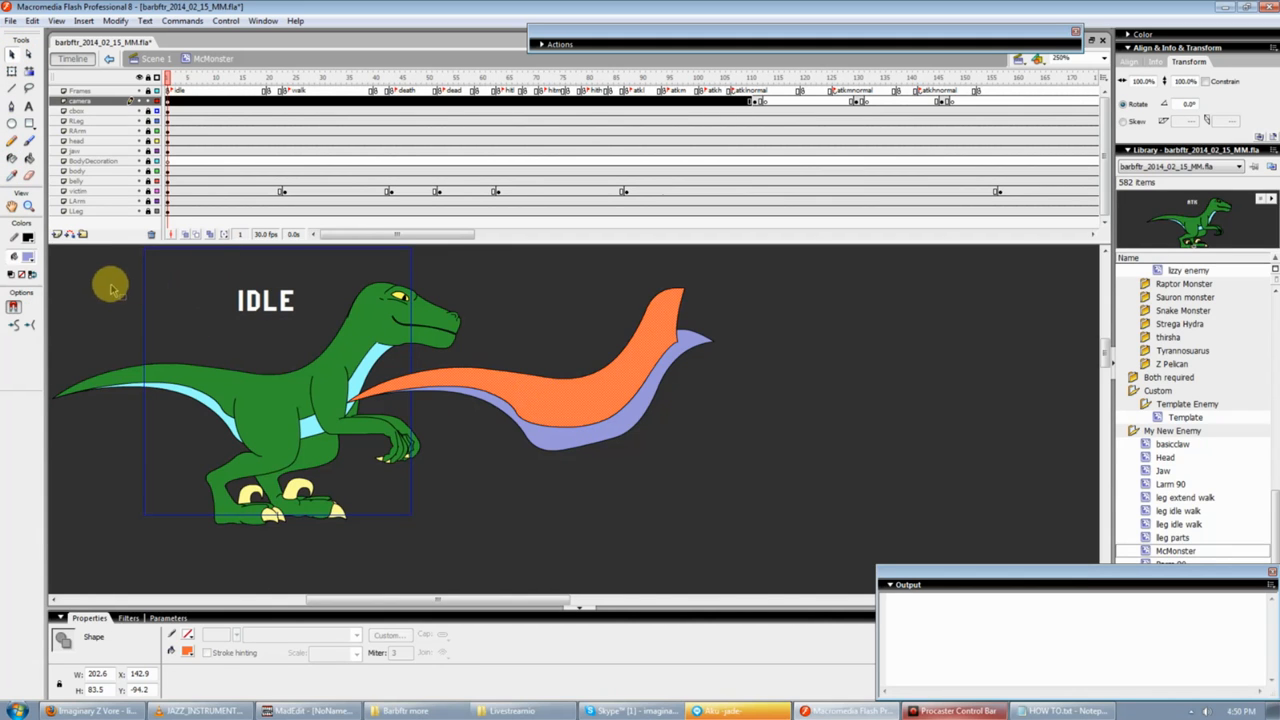
left_click(28, 256)
left_click(197, 277)
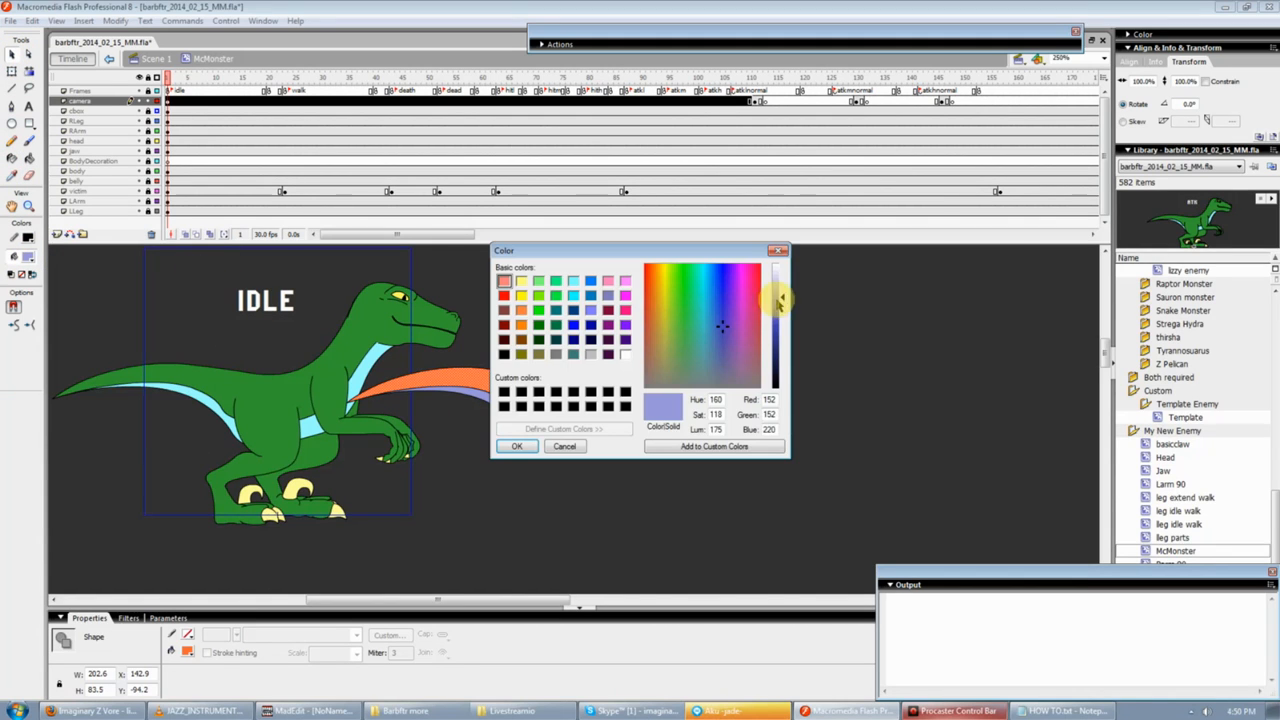
left_click(779, 252)
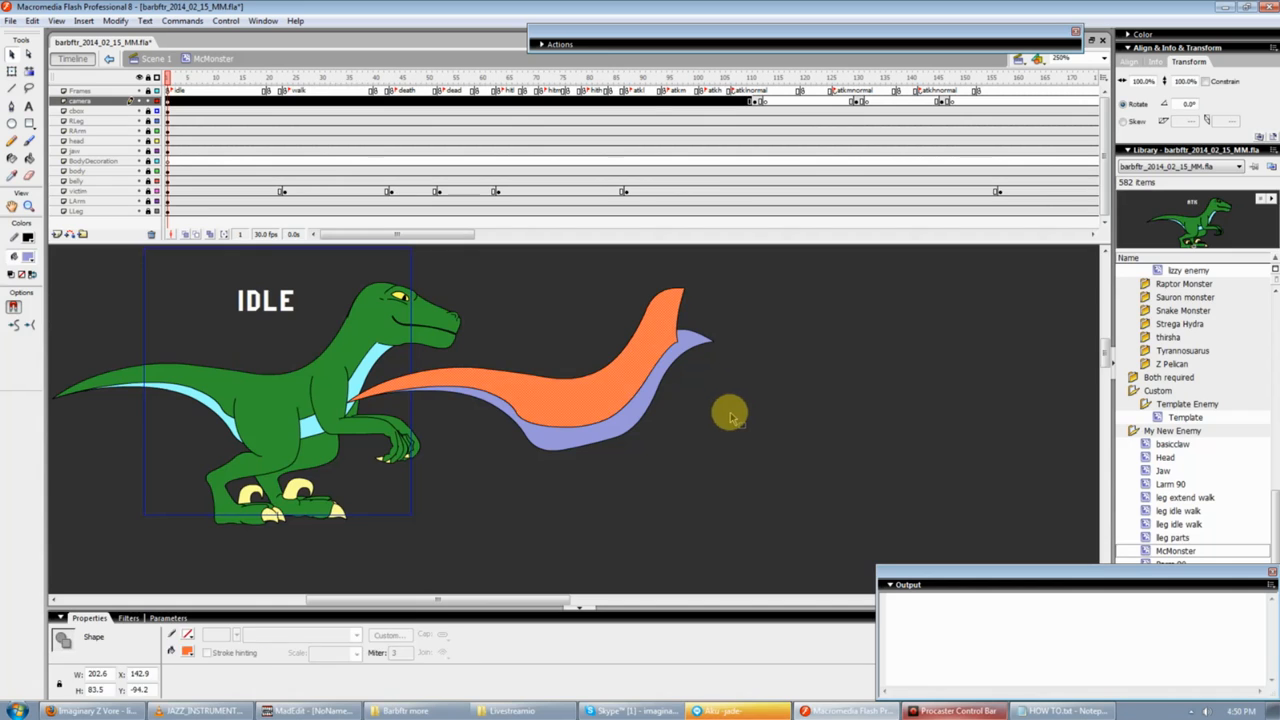
Mix a custom light orange of RGB 237, 140, 99 and fill the copied body with it.
key("k")
left_click(28, 256)
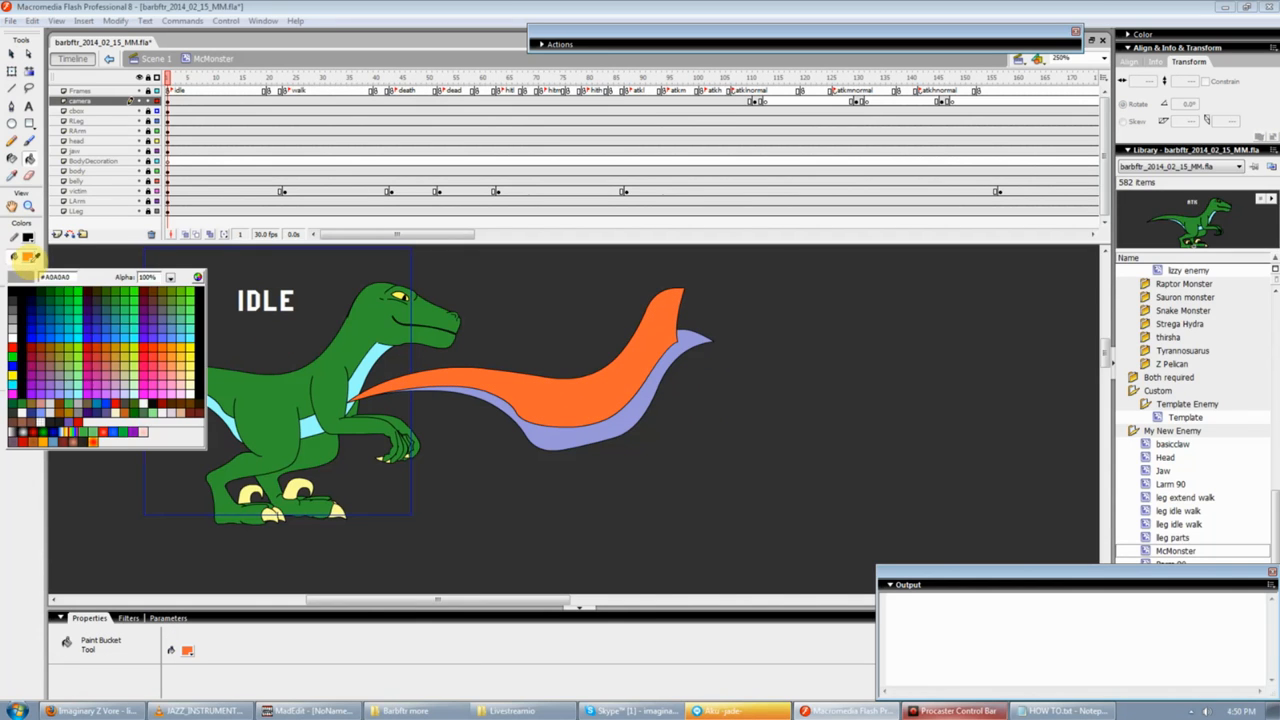
left_click(197, 277)
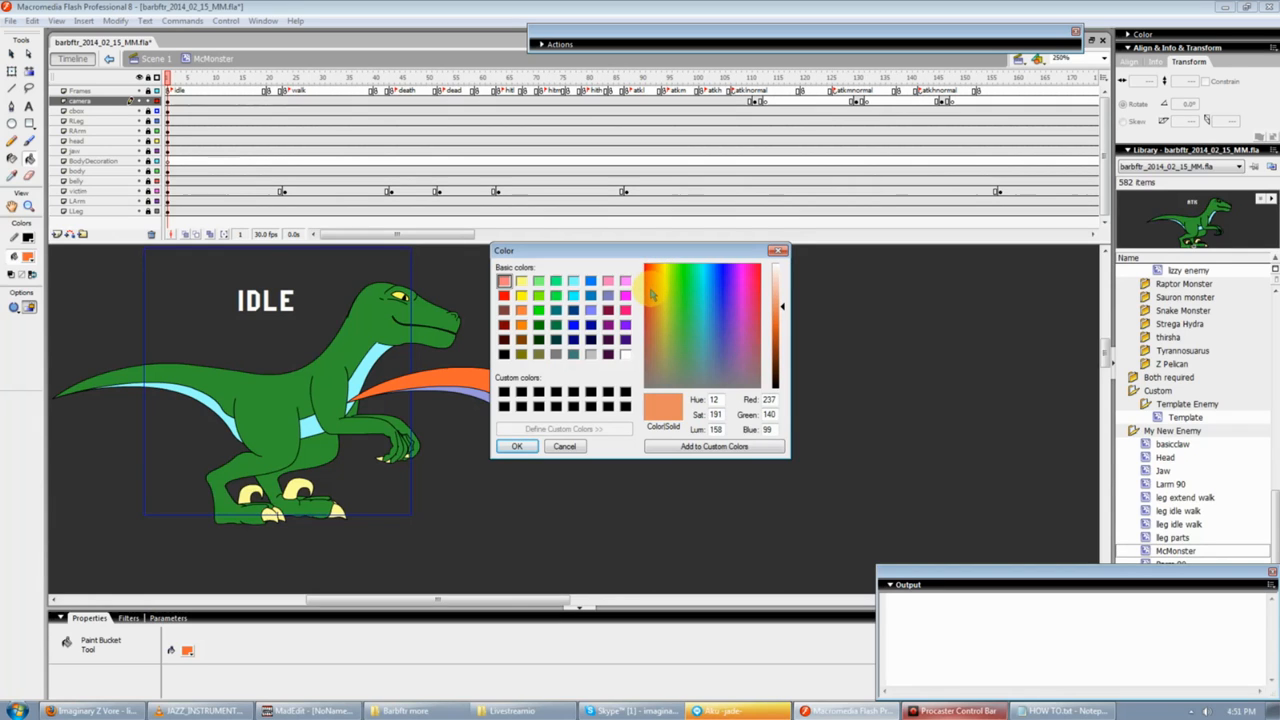
left_click(517, 446)
left_click(590, 405)
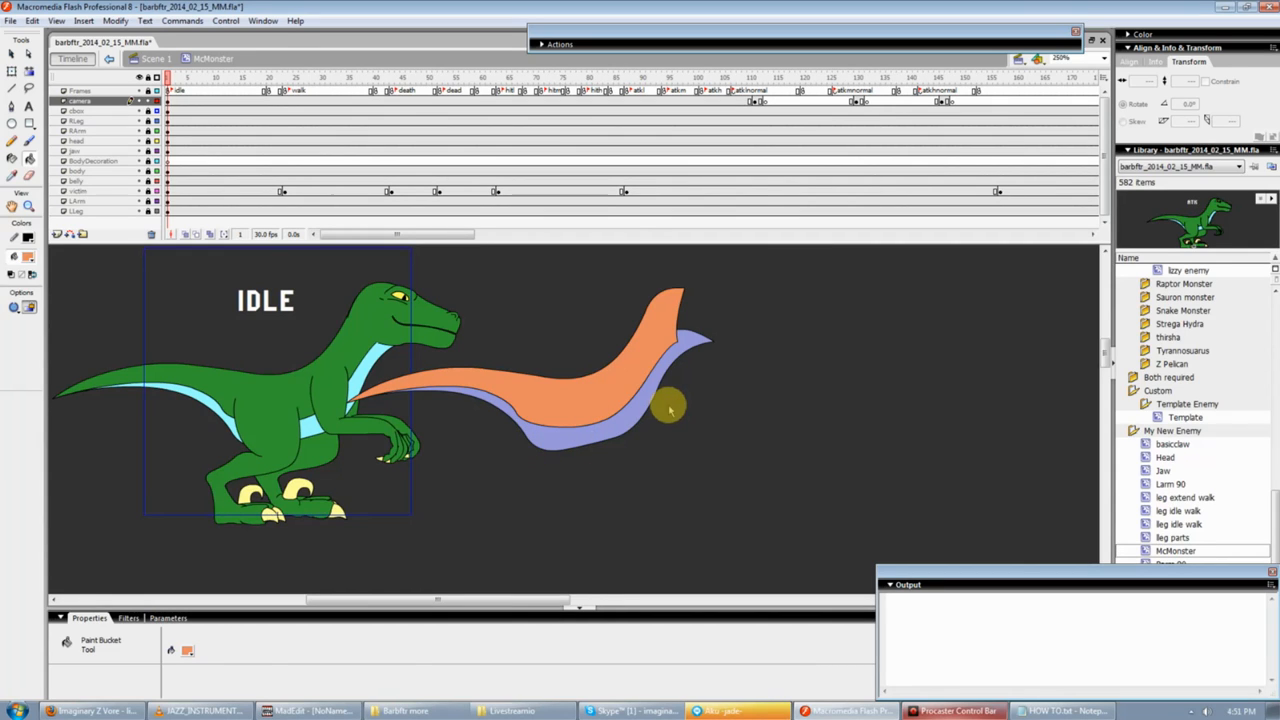
Darken the copied body's fill to a custom orange of RGB 233, 111, 58.
key("v")
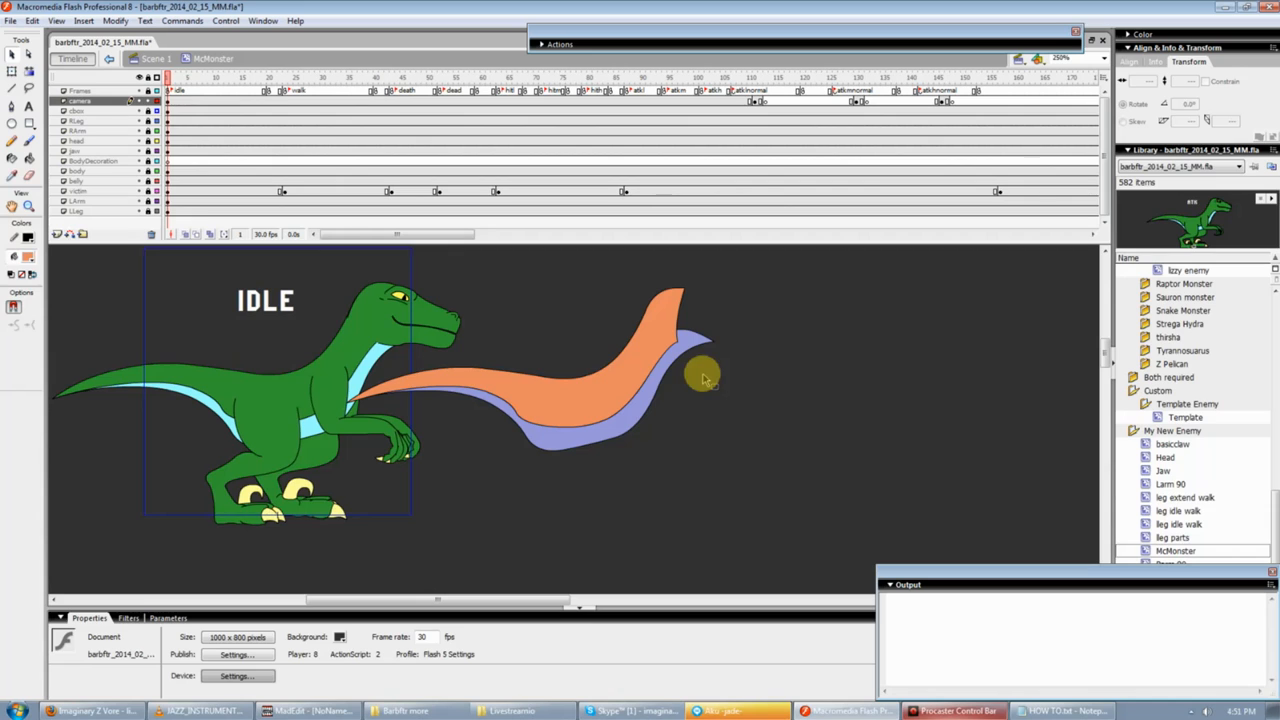
left_click(600, 392)
left_click(30, 258)
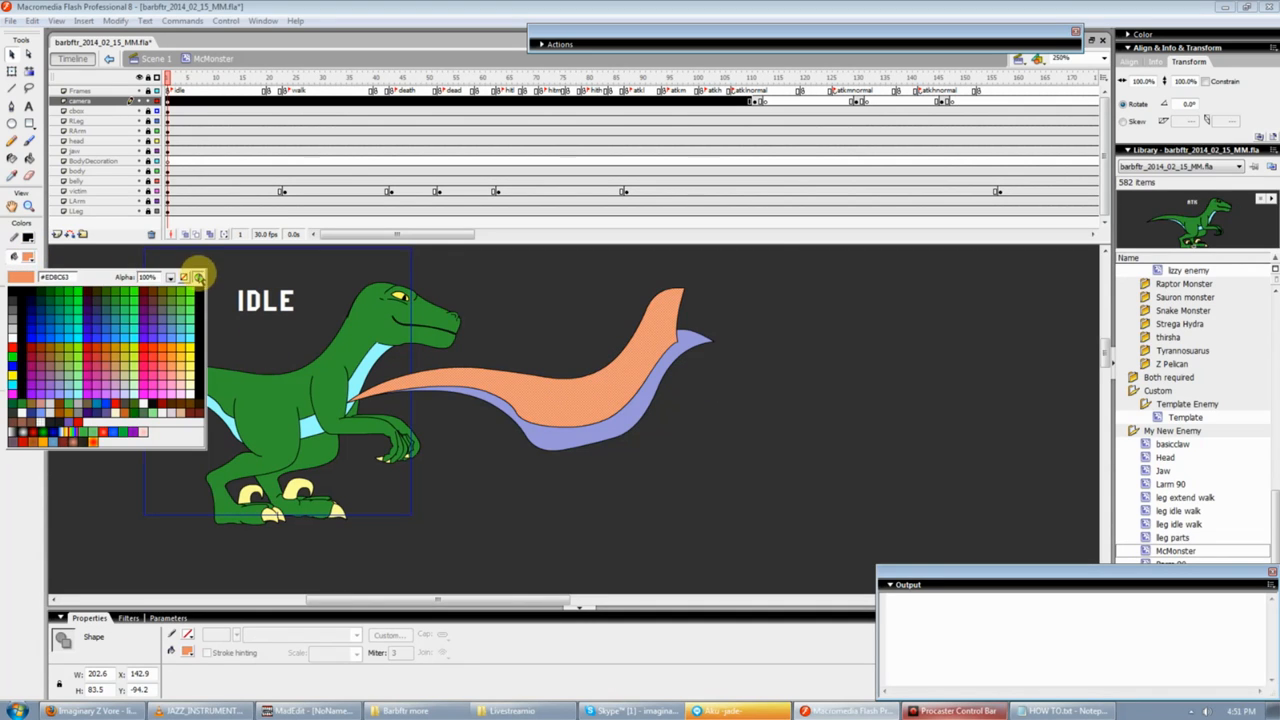
left_click(202, 275)
left_click_drag(784, 311, 785, 320)
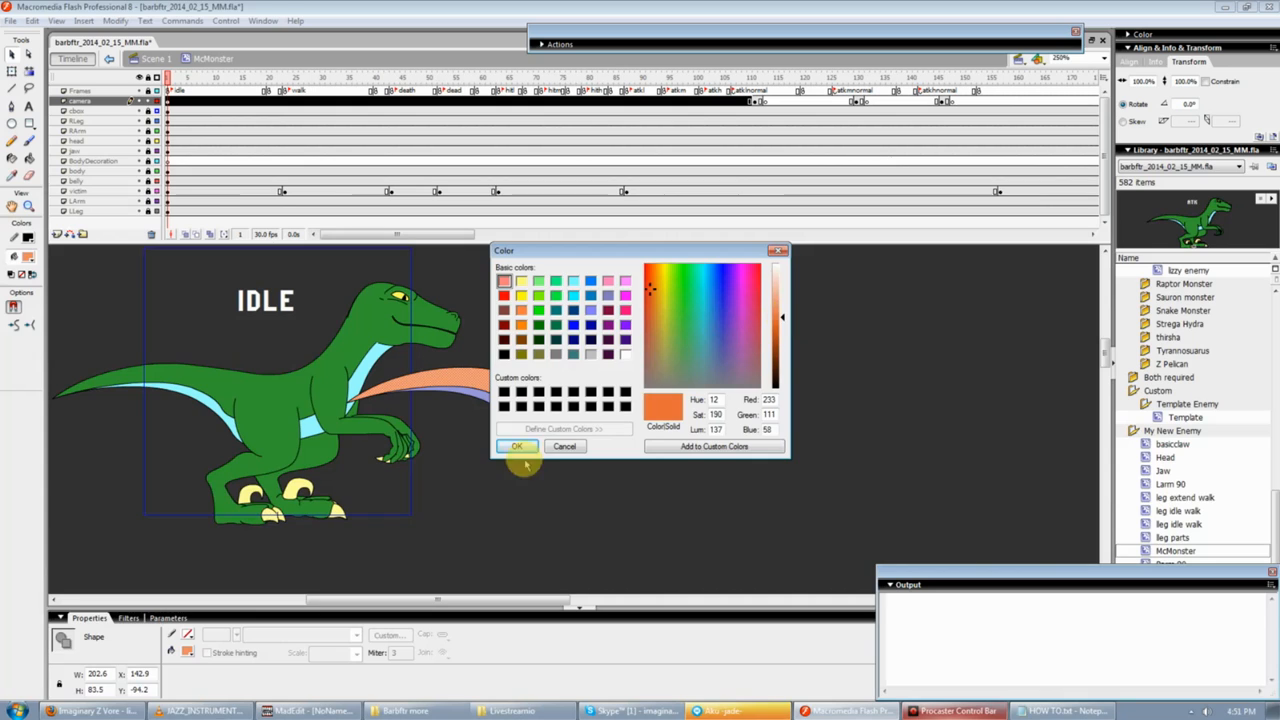
left_click(518, 447)
left_click(655, 478)
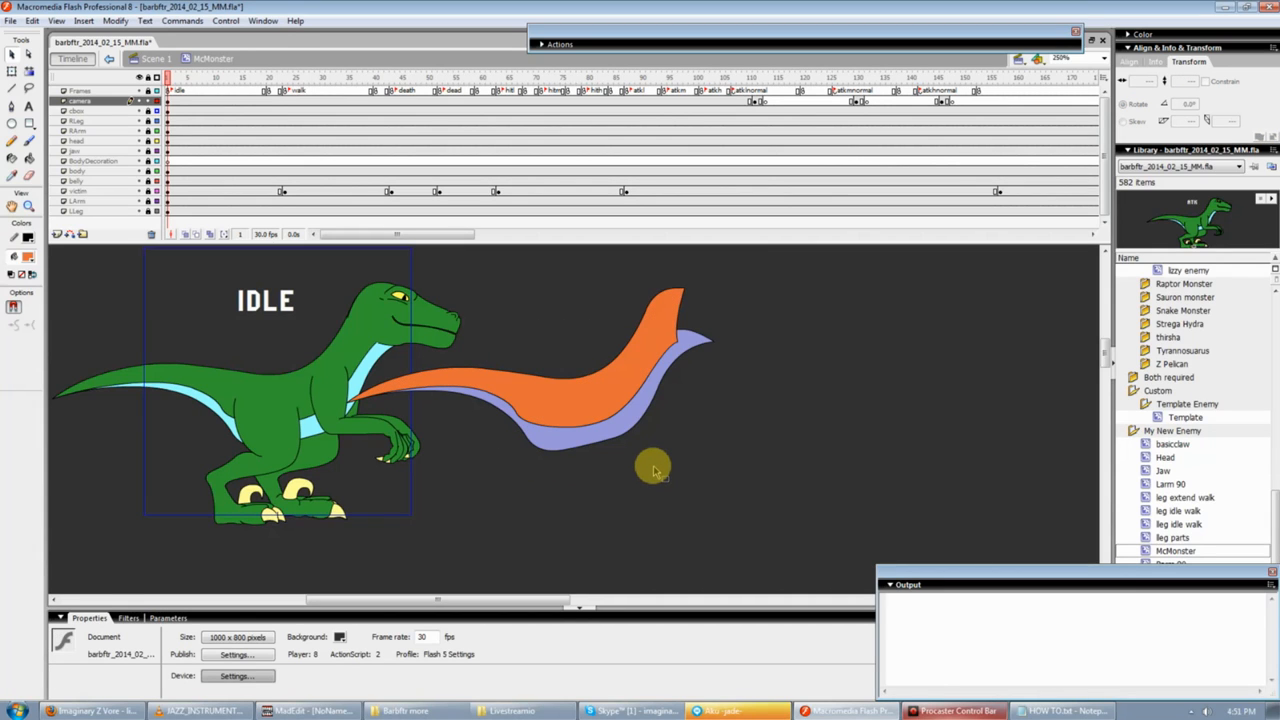
scroll(660, 474, "down", 1)
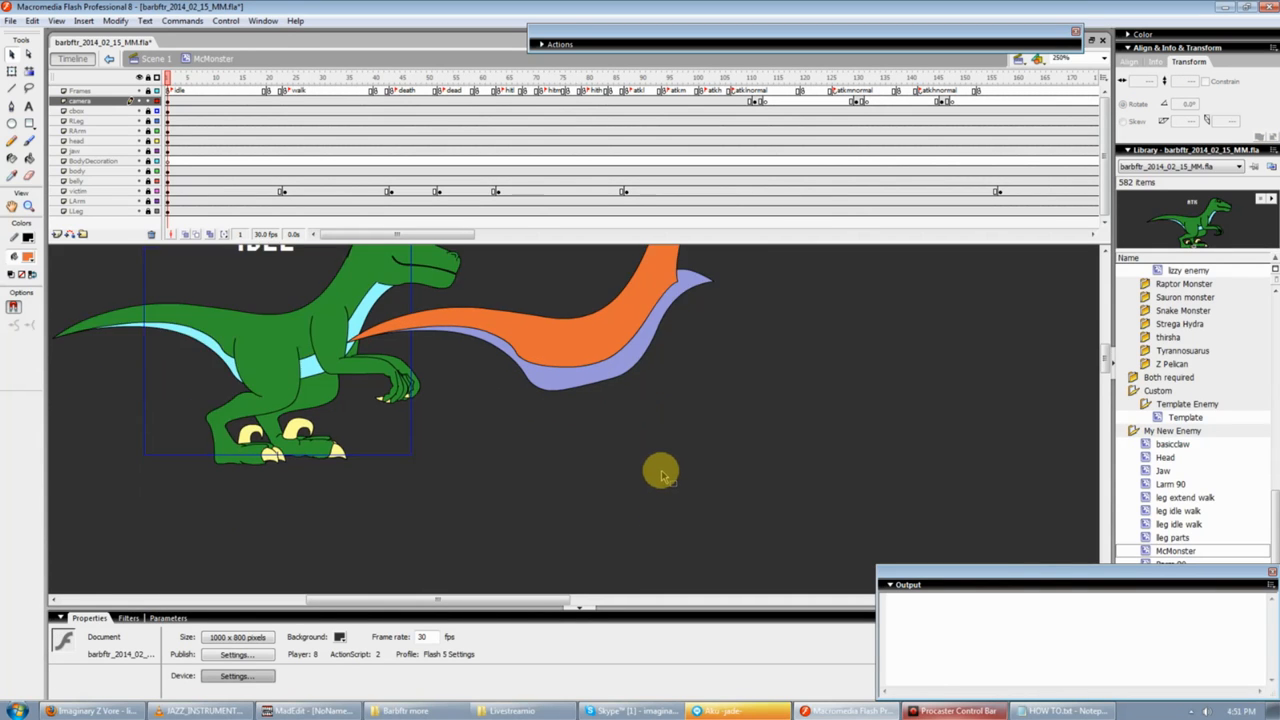
scroll(661, 476, "up", 2)
scroll(661, 476, "down", 1)
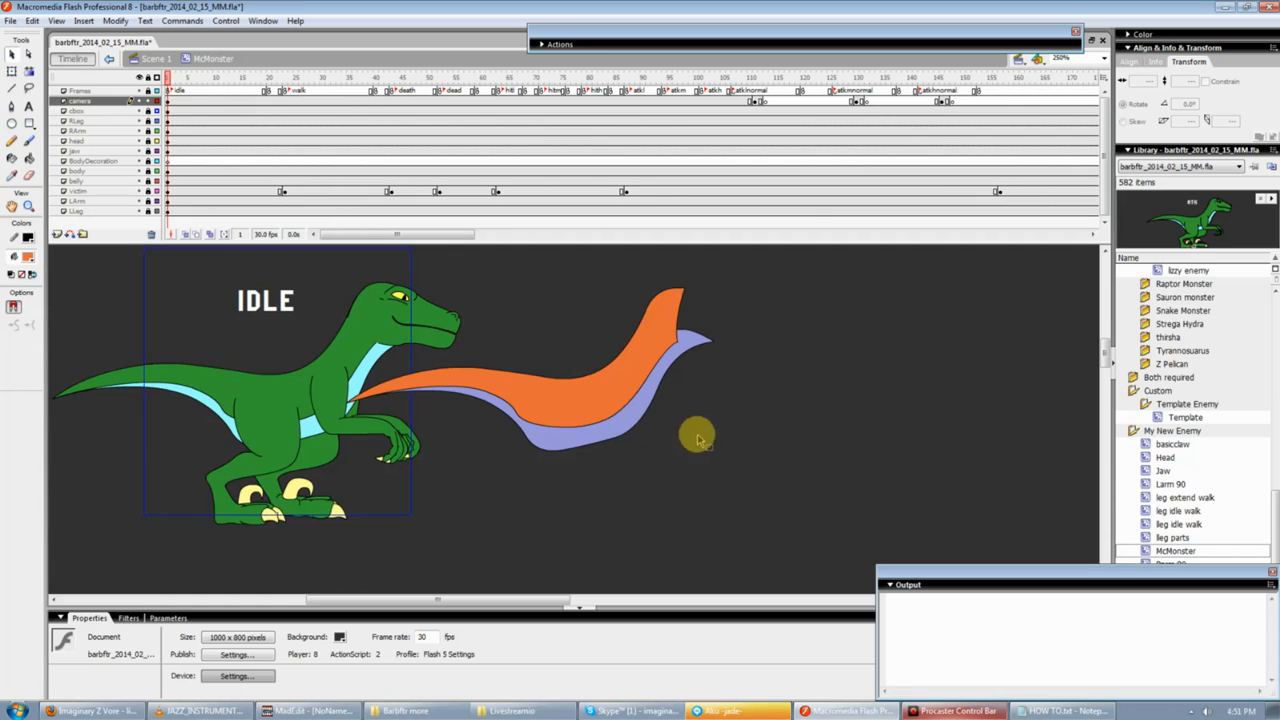
scroll(690, 445, "up", 1)
scroll(684, 452, "down", 1)
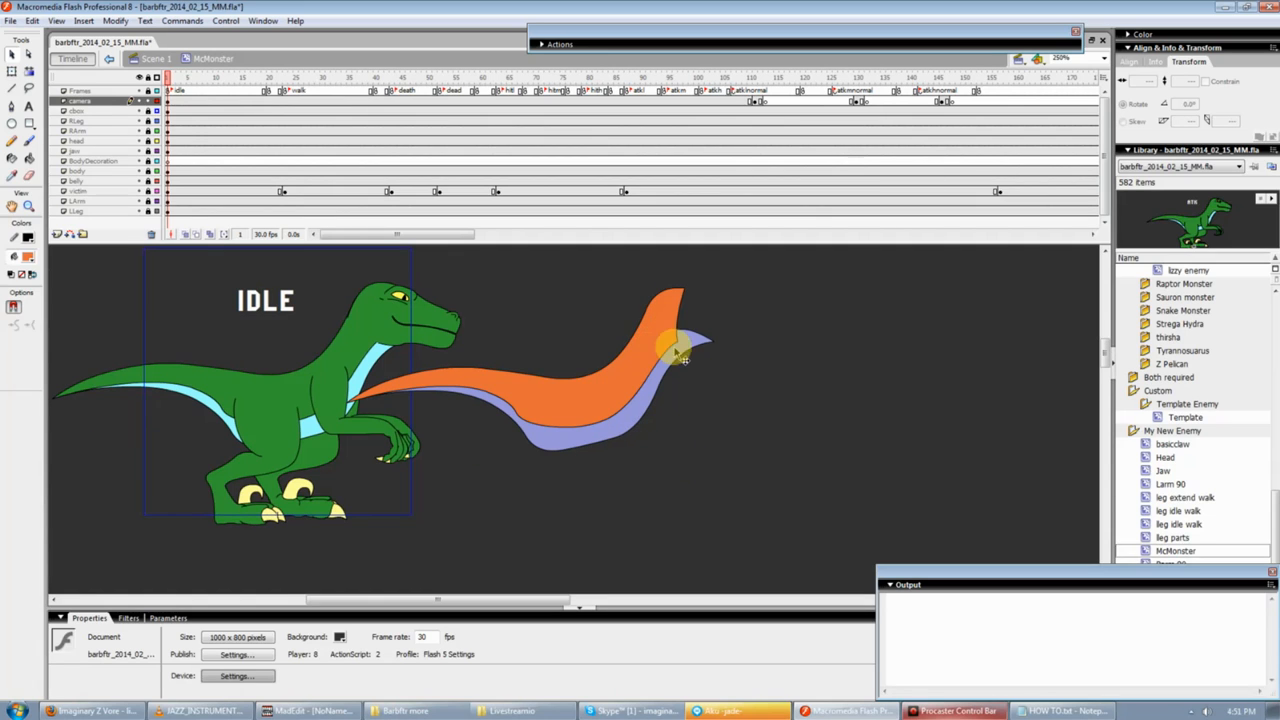
Select the whole recoloured copy and move it clear of the raptor.
key("ctrl+a")
left_click_drag(577, 409, 690, 421)
left_click(648, 314)
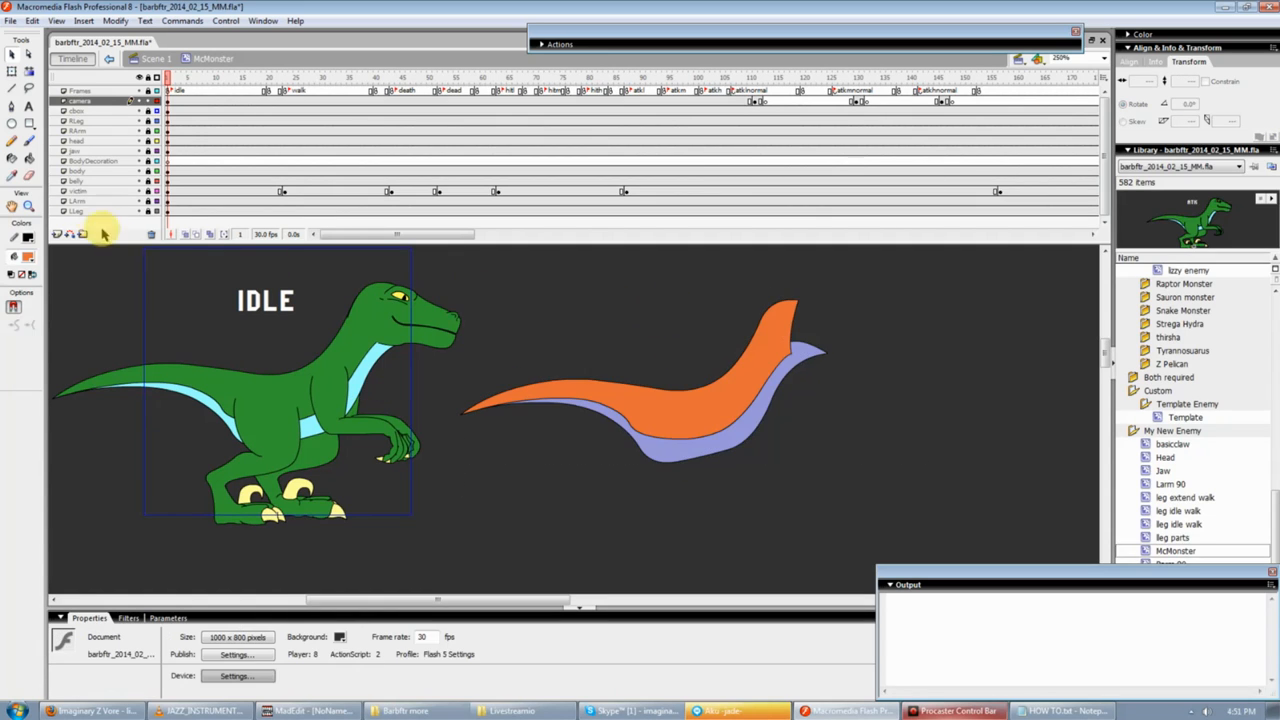
Sample the copy's orange, unlock all layers, and fill the raptor's own body with that orange.
left_click(736, 429)
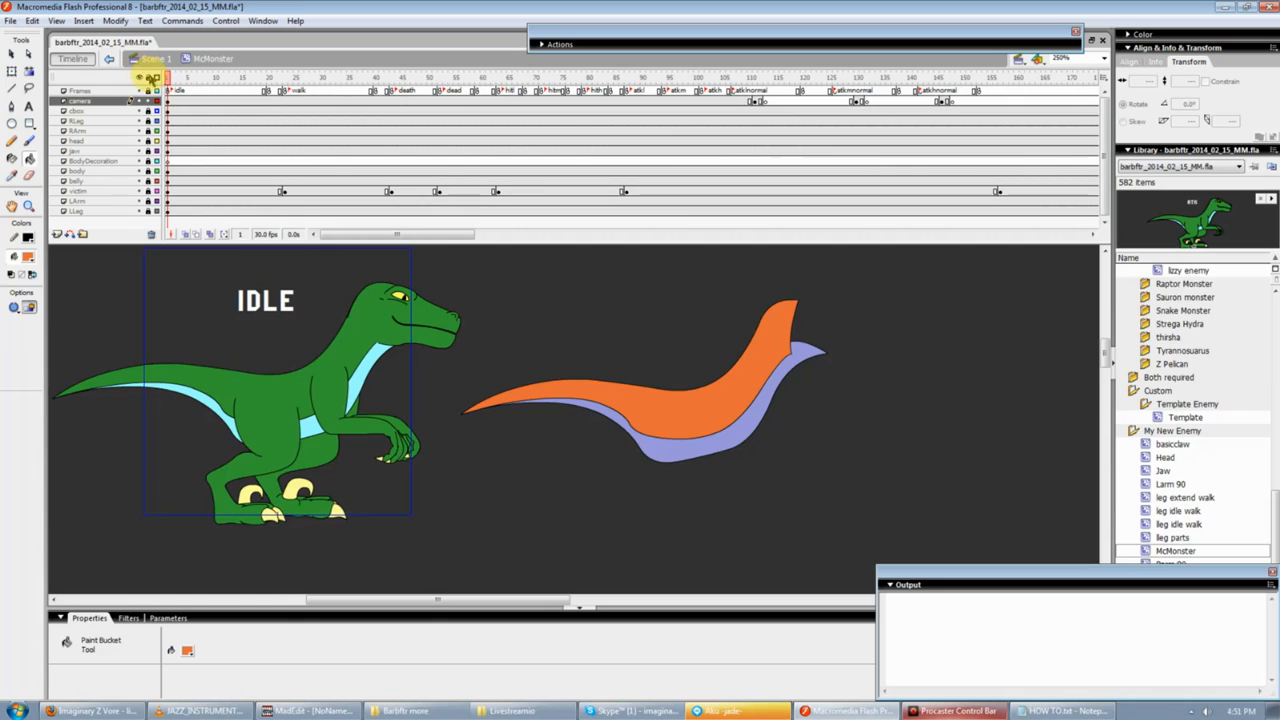
double_click(149, 78)
key("v")
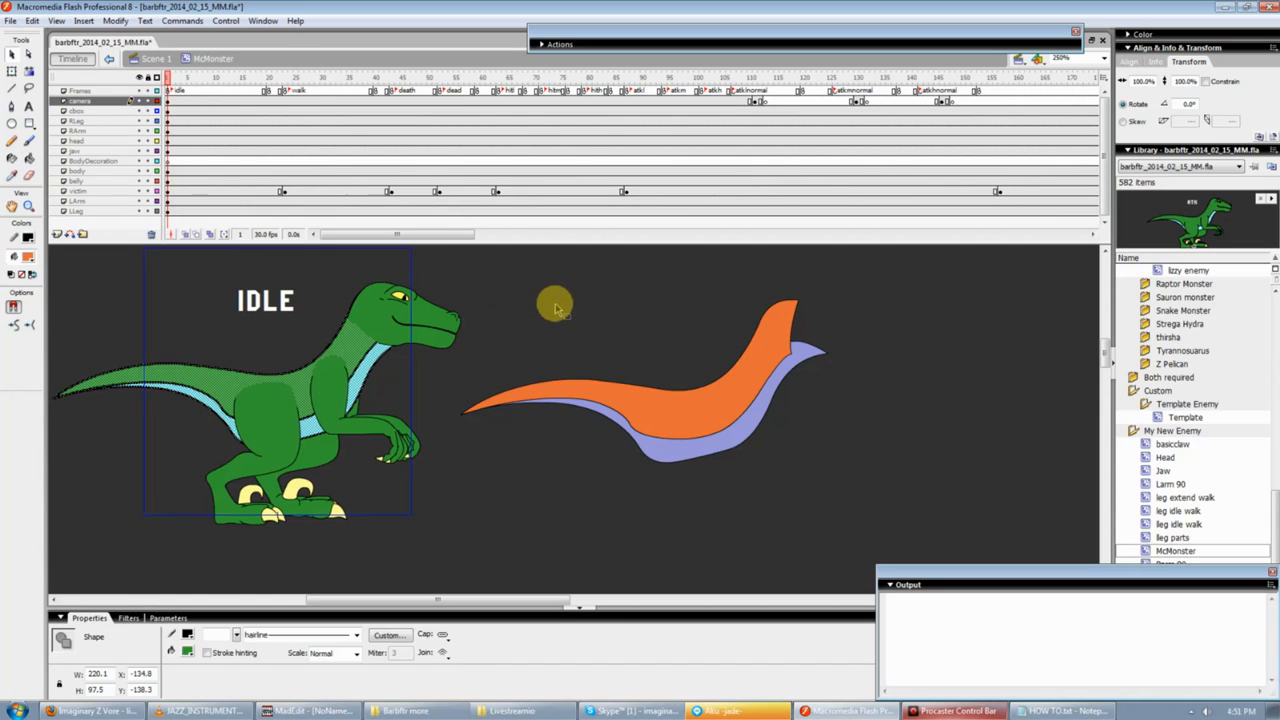
left_click(555, 308)
key("k")
left_click(357, 342)
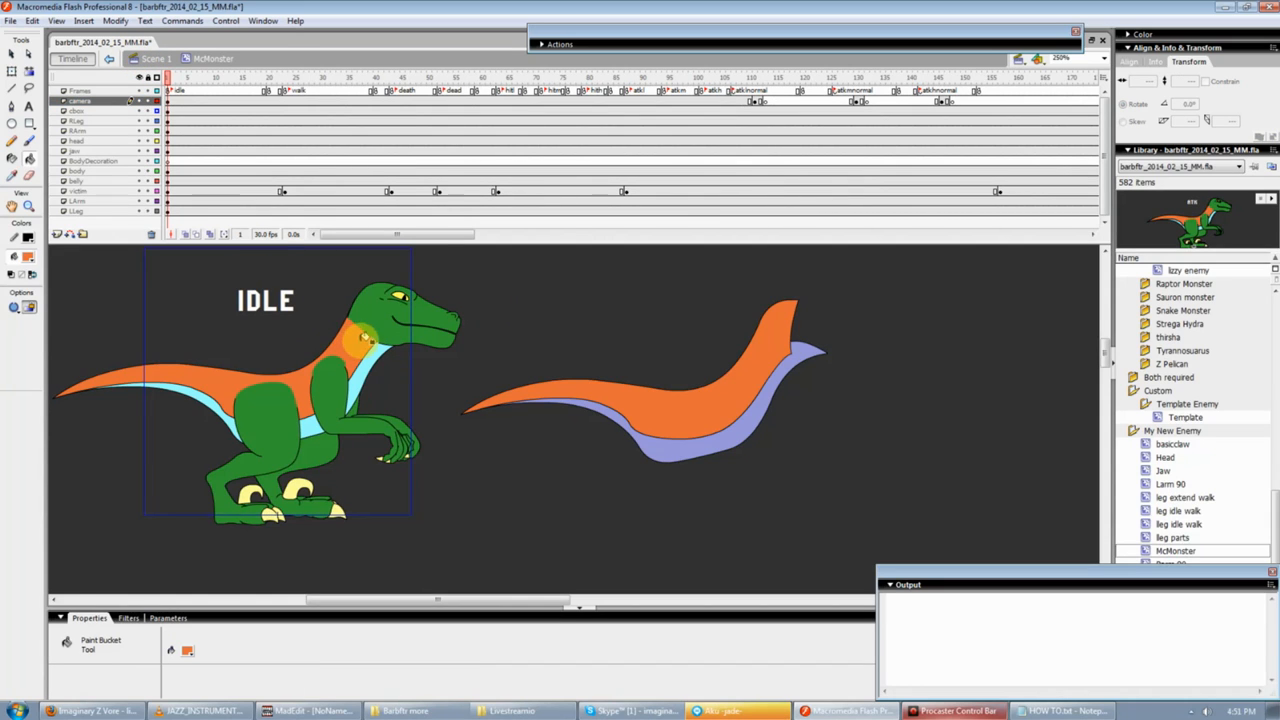
Sample the lavender from the copied belly and fill the raptor's own belly with it.
scroll(363, 338, "down", 2)
key("i")
left_click(597, 366)
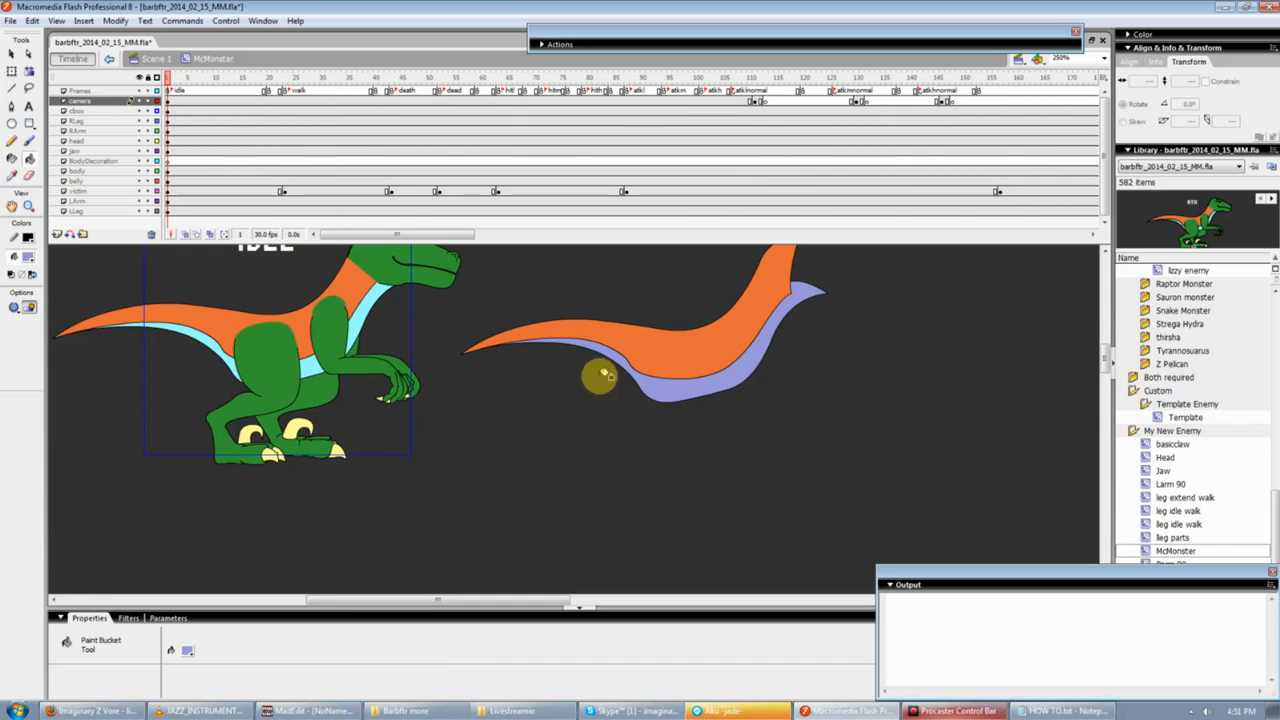
left_click(370, 325)
Delete the recoloured body copy beside the raptor.
scroll(600, 420, "up", 4)
key("v")
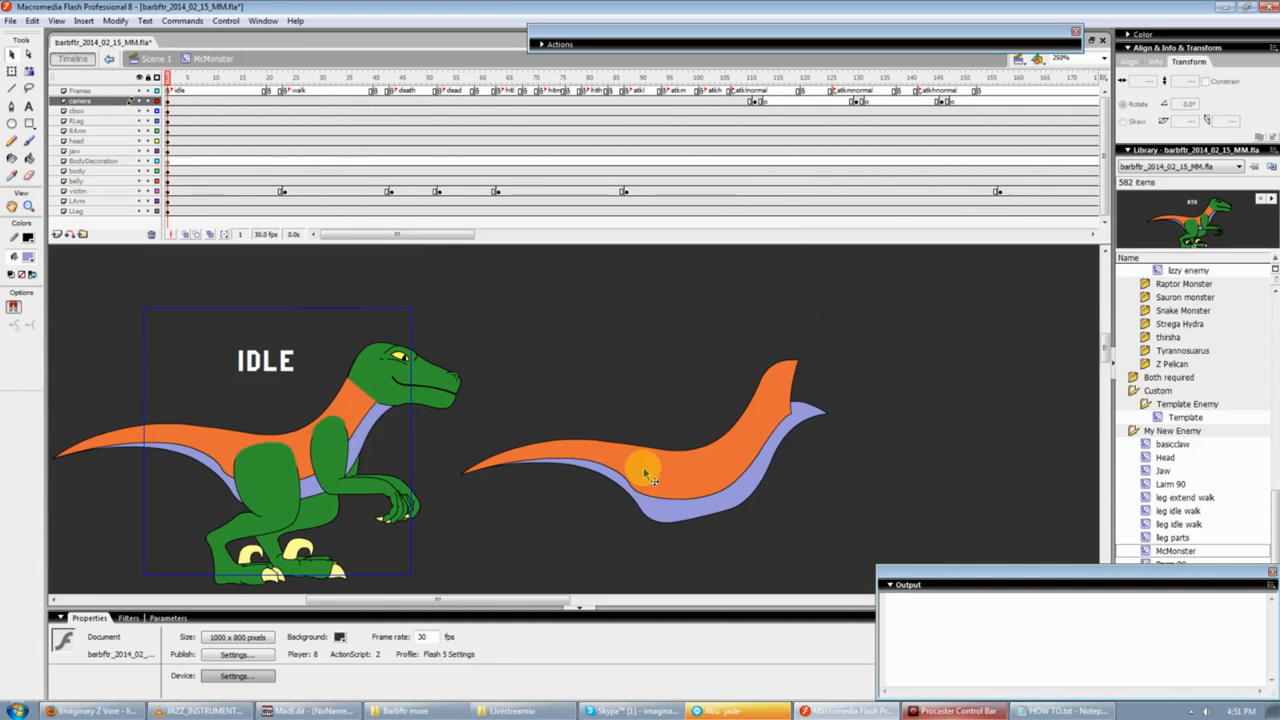
left_click(666, 466)
key("Delete")
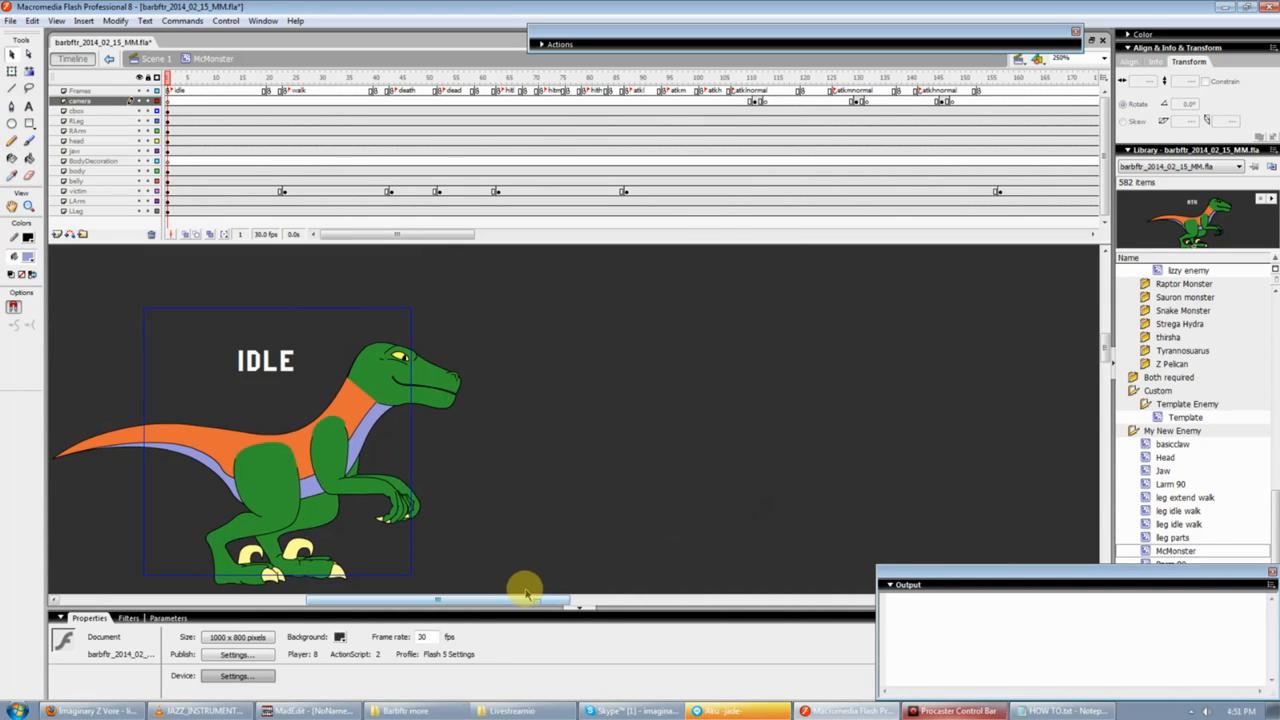
Open the raptor's near leg symbol, fill the whole leg with the current orange, and return to McMonster.
left_click_drag(526, 600, 457, 600)
scroll(518, 490, "down", 2)
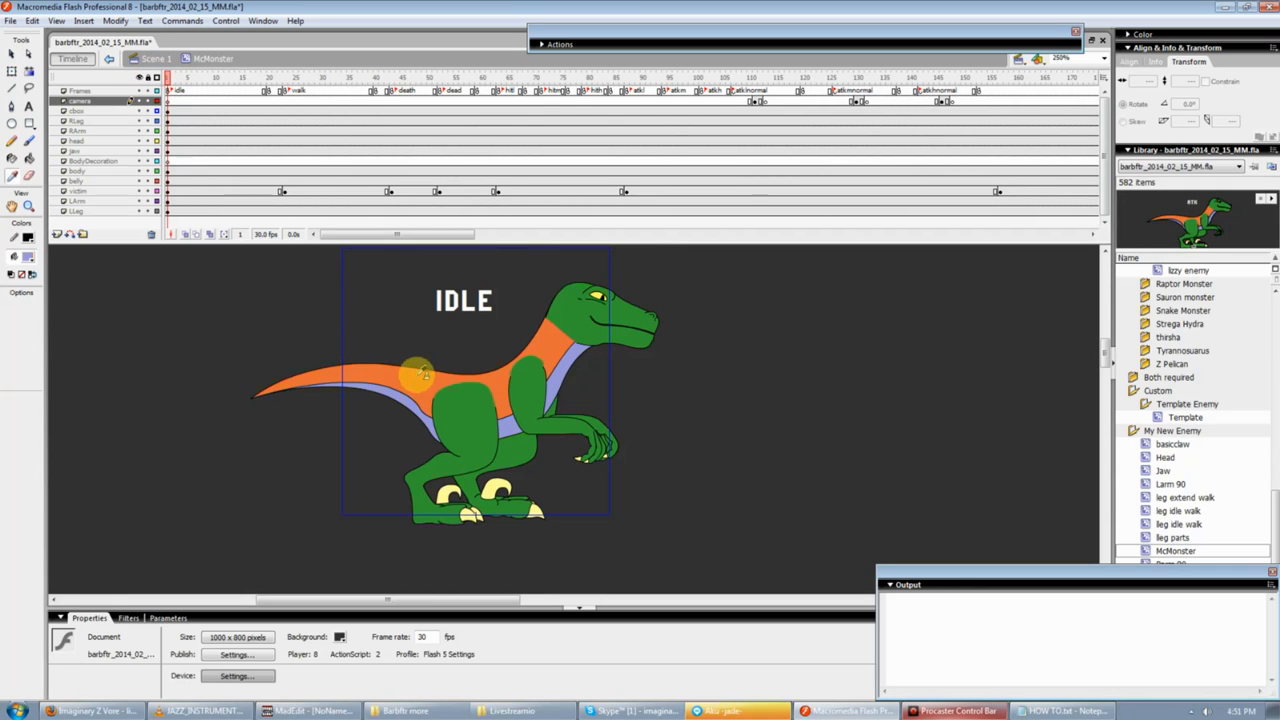
left_click(484, 467)
double_click(484, 467)
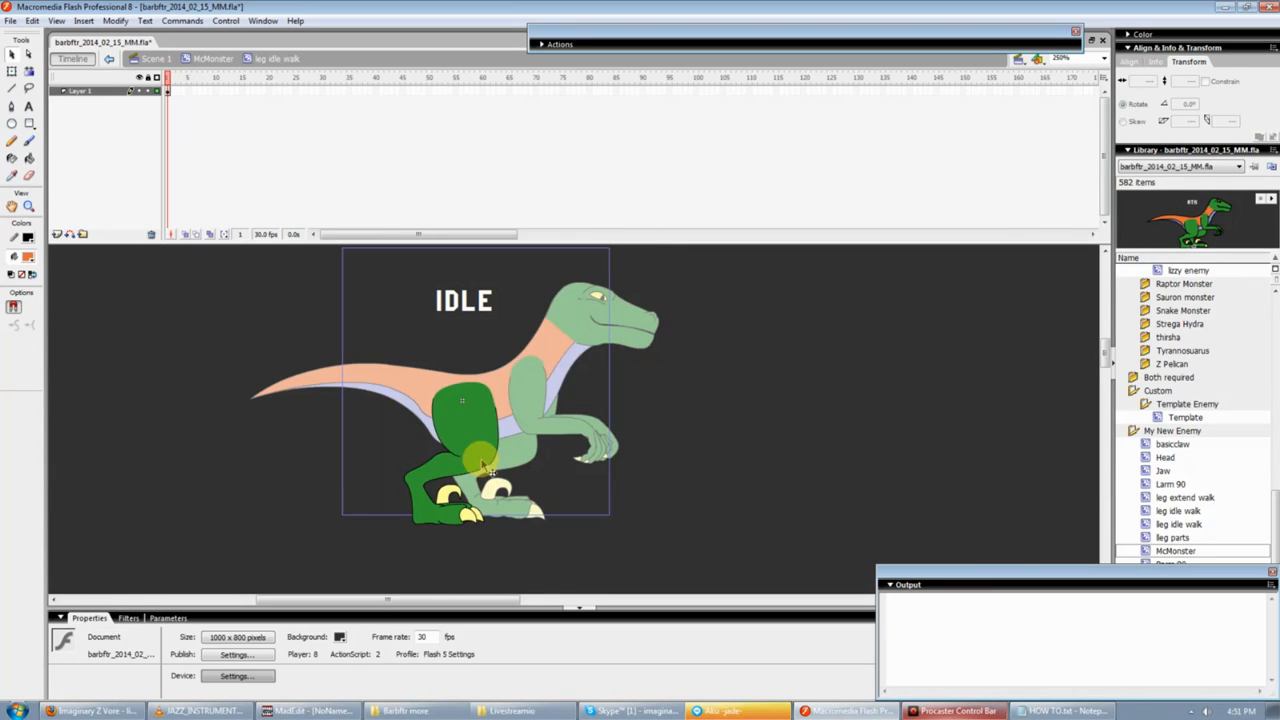
key("k")
left_click(470, 460)
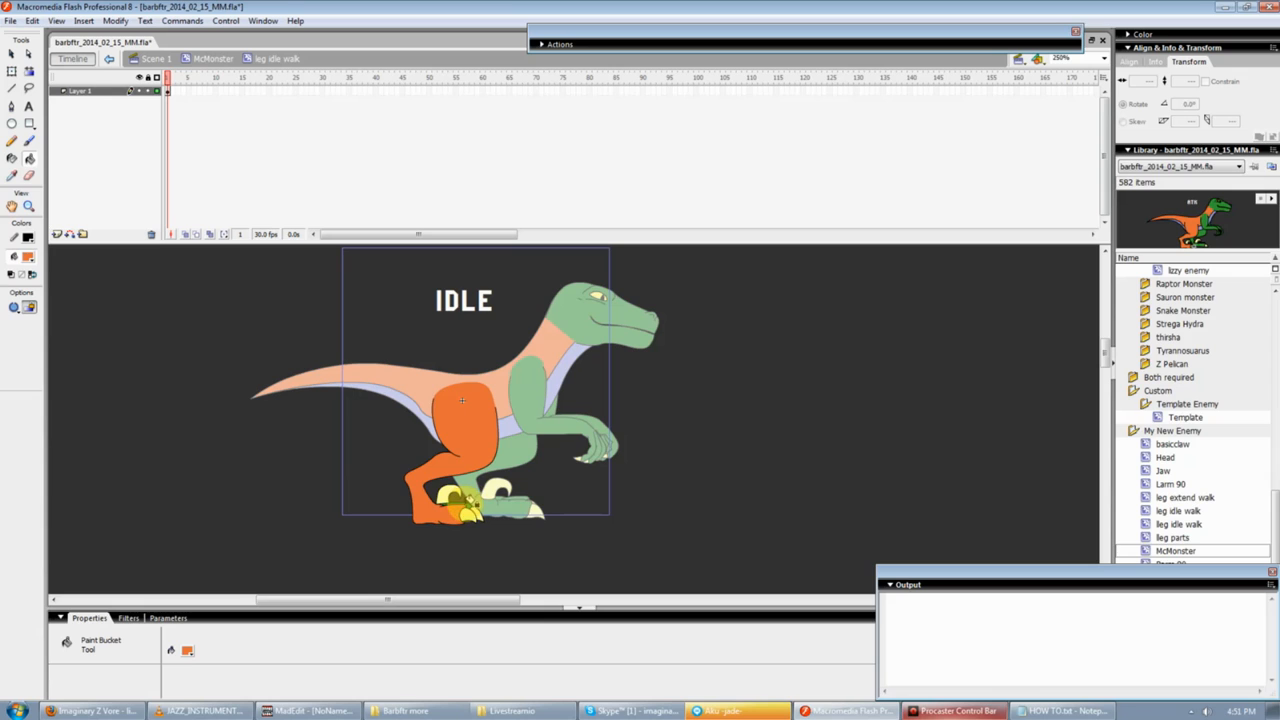
key("v")
double_click(623, 500)
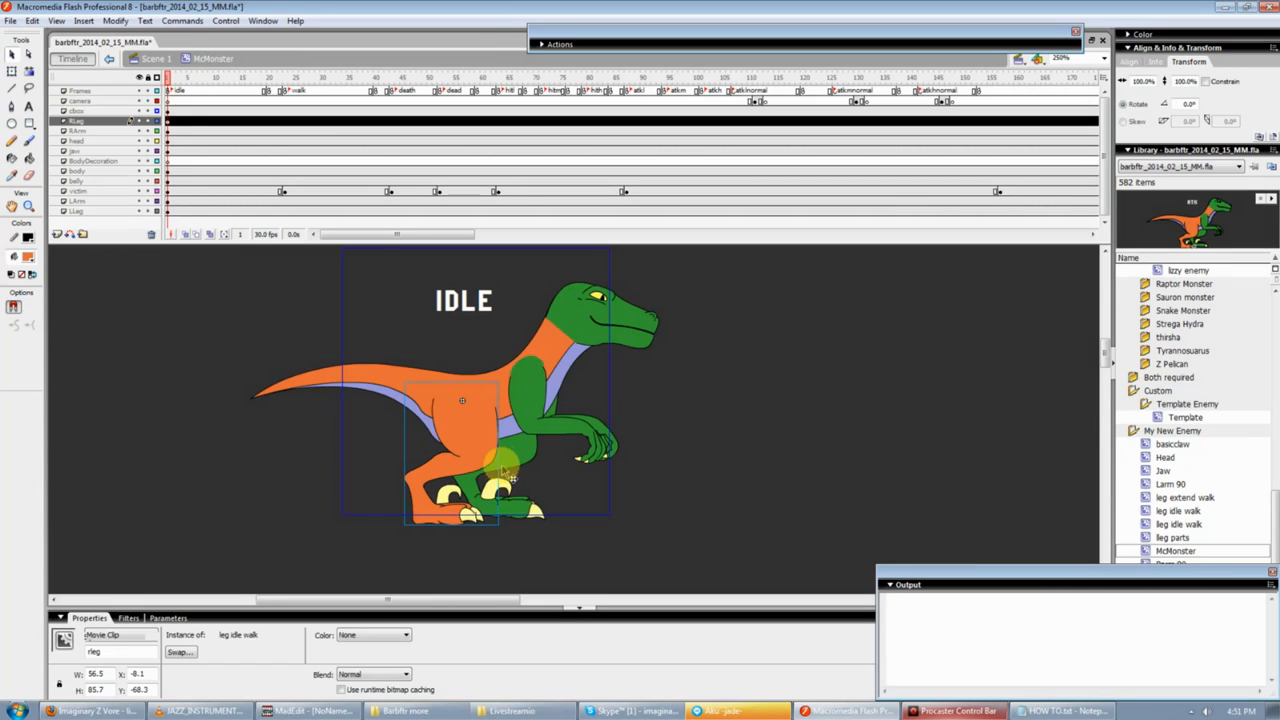
Open the raptor's far leg symbol, fill its green skin with the same orange, and return to McMonster.
double_click(519, 470)
key("k")
left_click(502, 482)
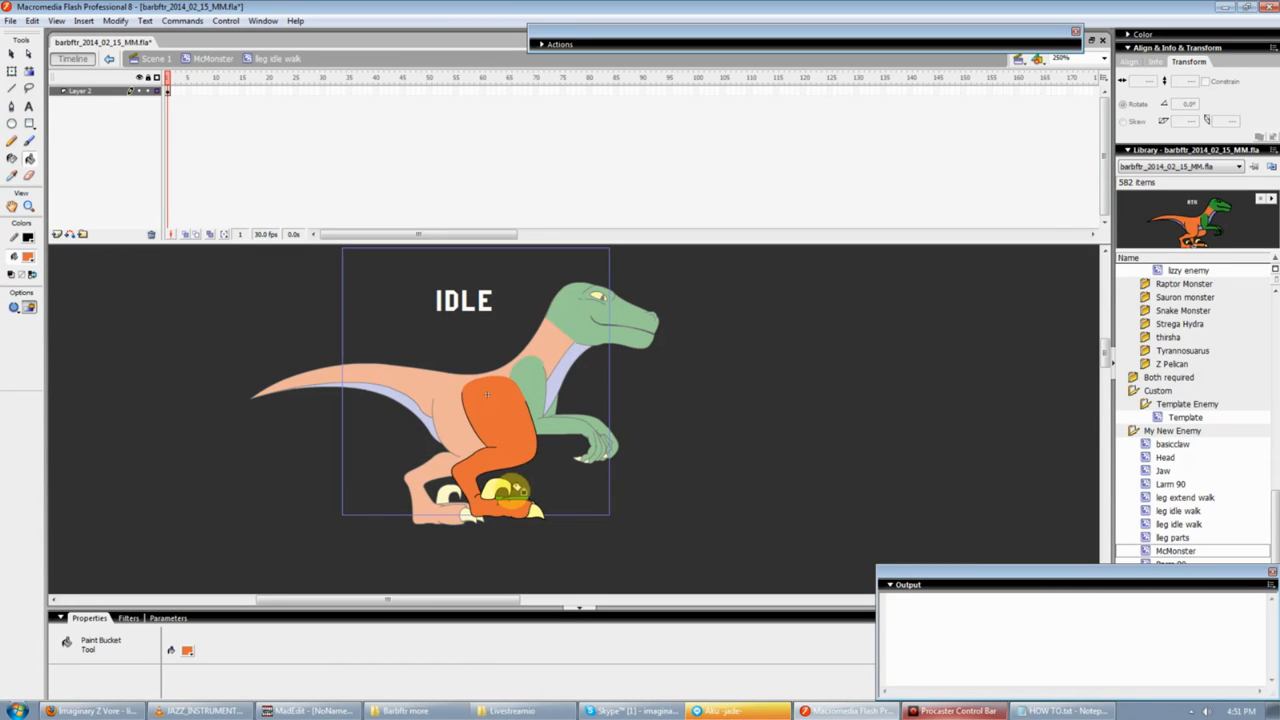
key("v")
double_click(686, 503)
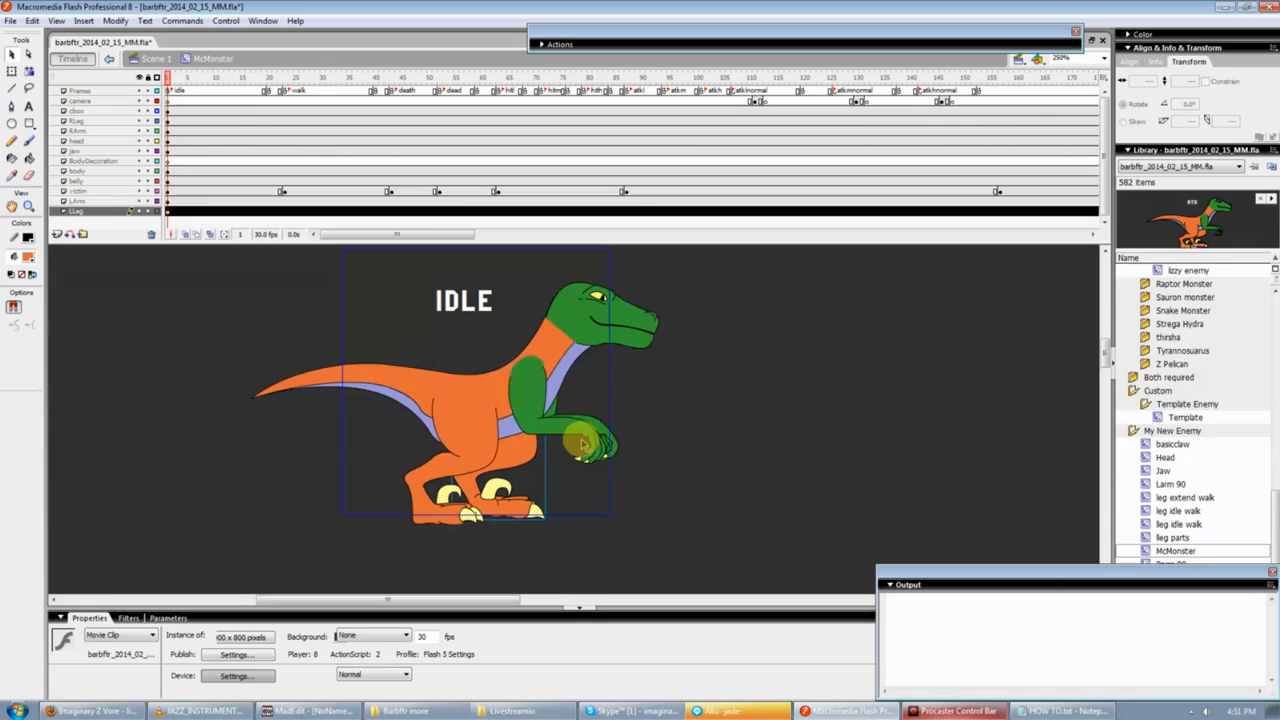
Open the near arm symbol, unlock its layers, and fill the arm and shoulder cover with orange.
left_click(586, 440)
double_click(586, 445)
key("k")
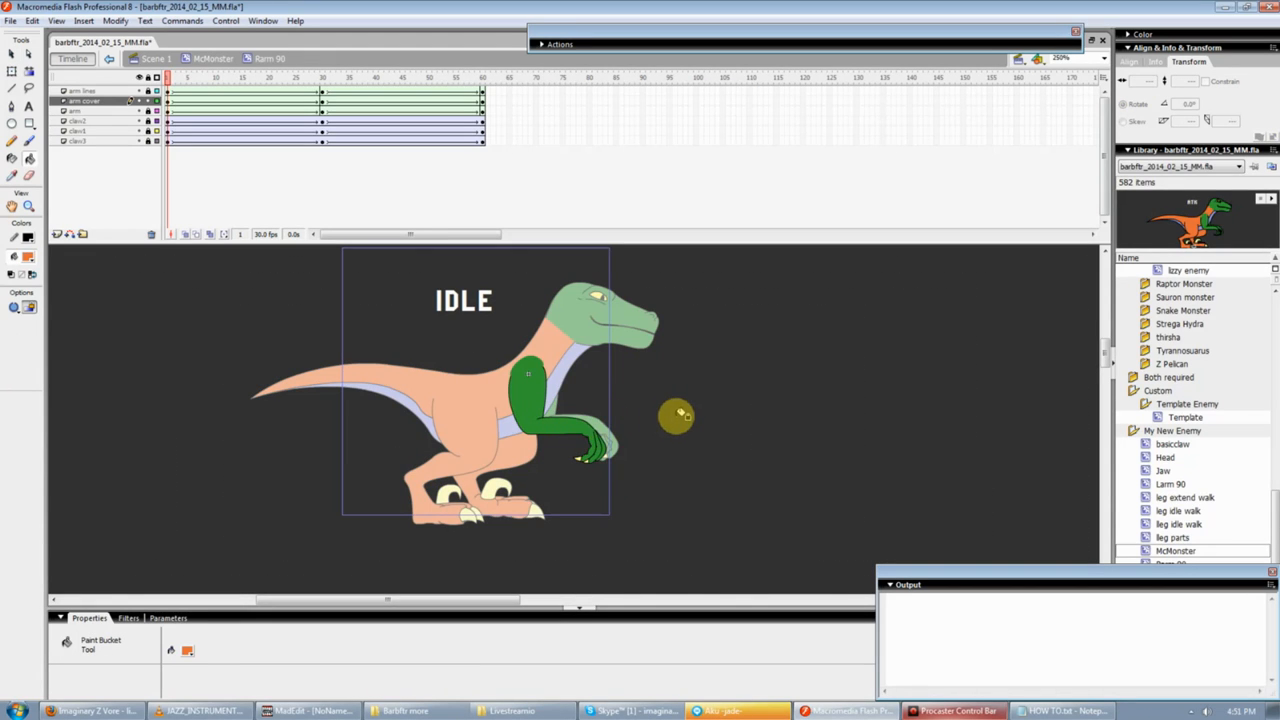
left_click(167, 100)
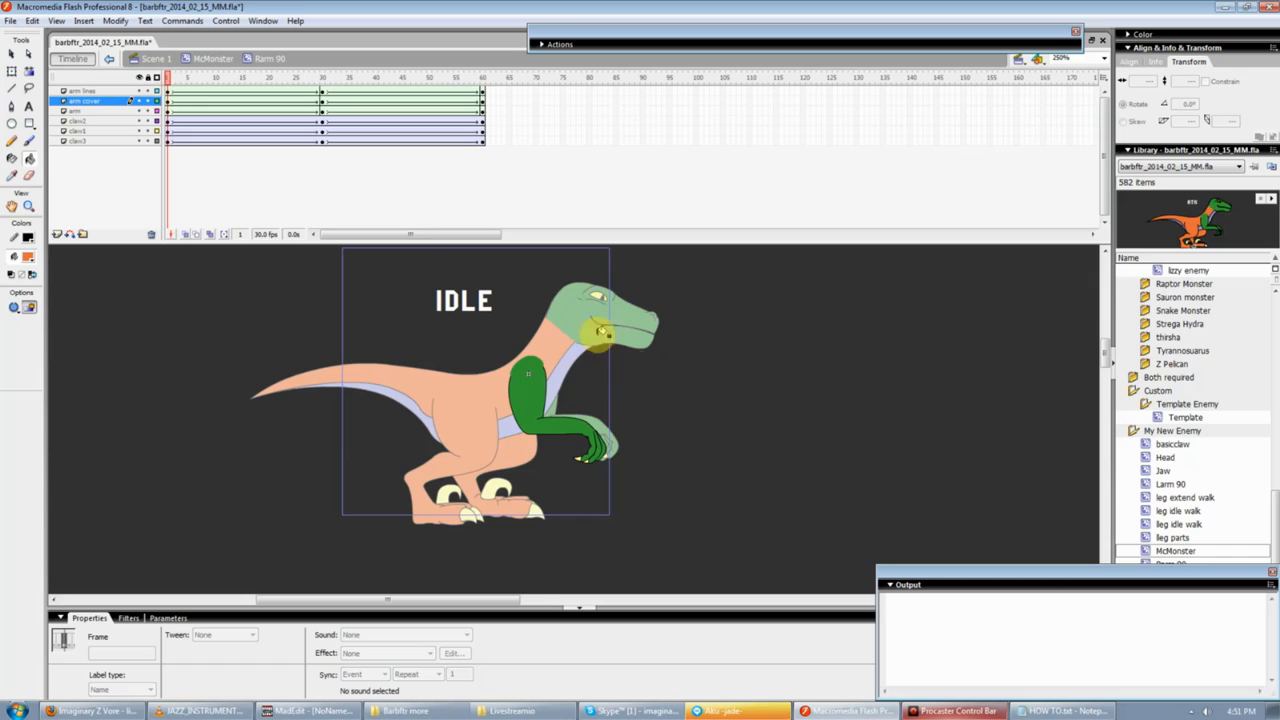
left_click(593, 428)
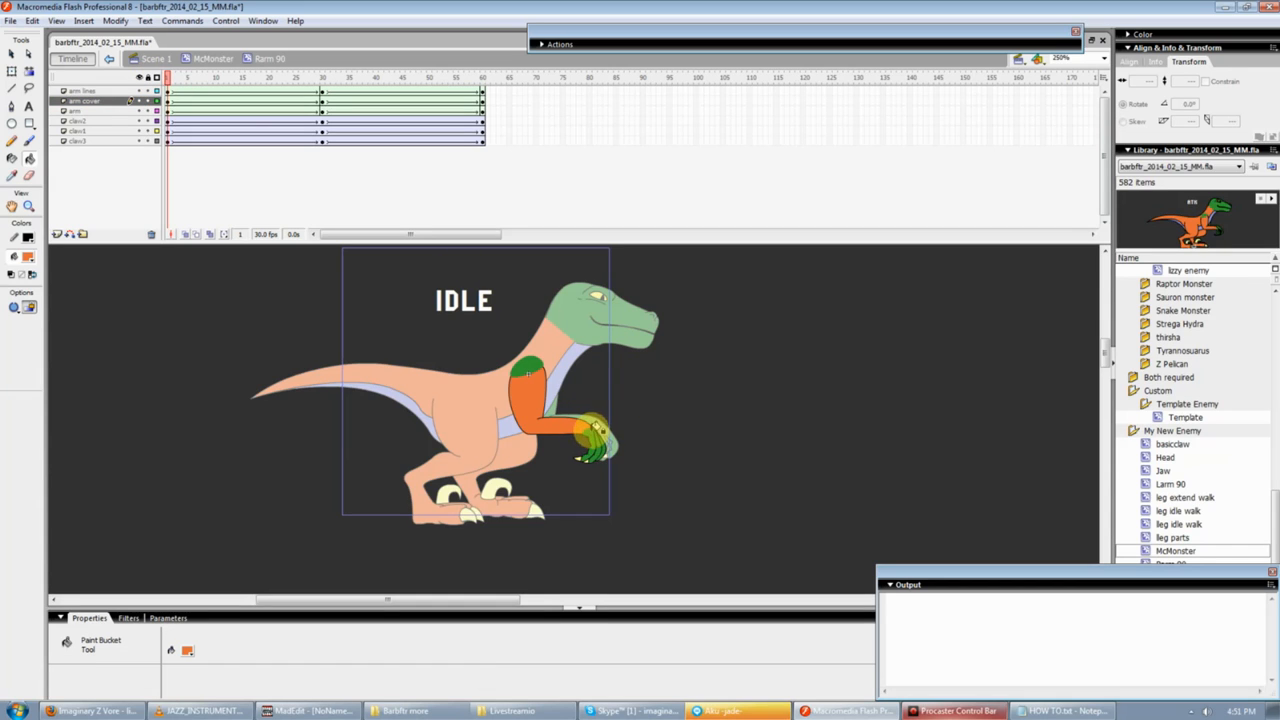
key("v")
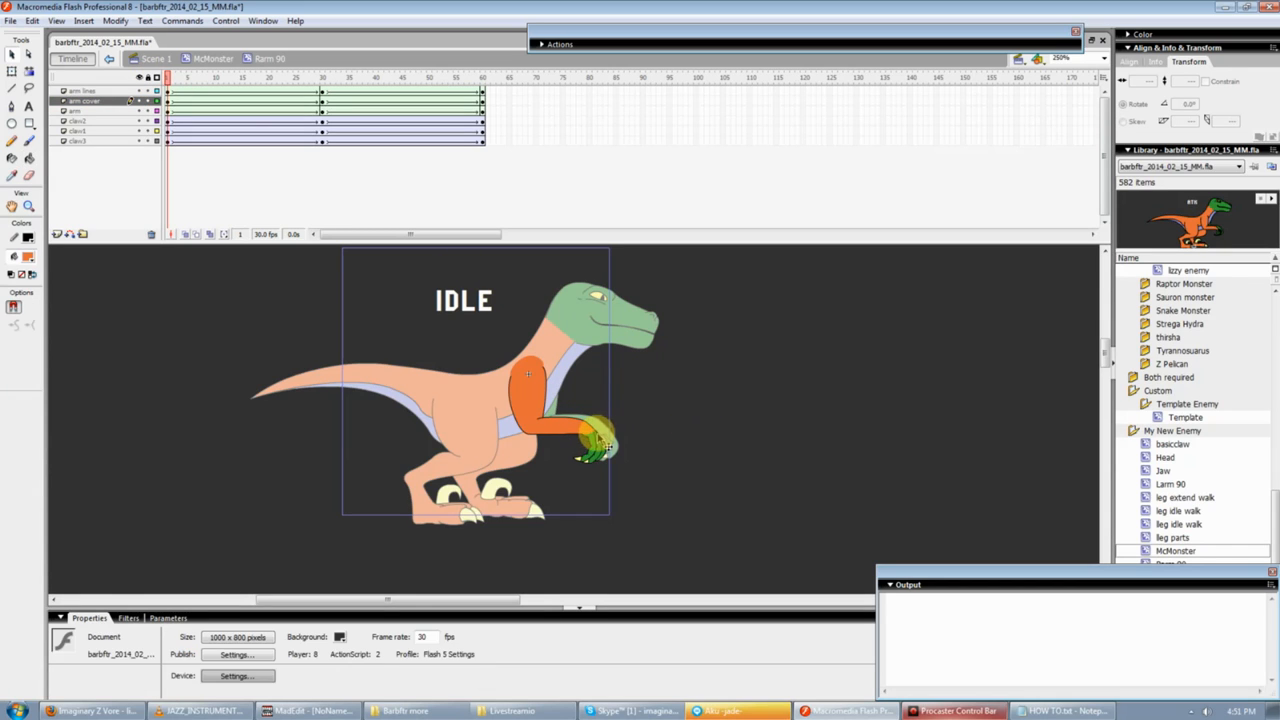
Fill the hand's claw symbol with the orange and return to the McMonster timeline.
double_click(591, 443)
key("k")
left_click(600, 438)
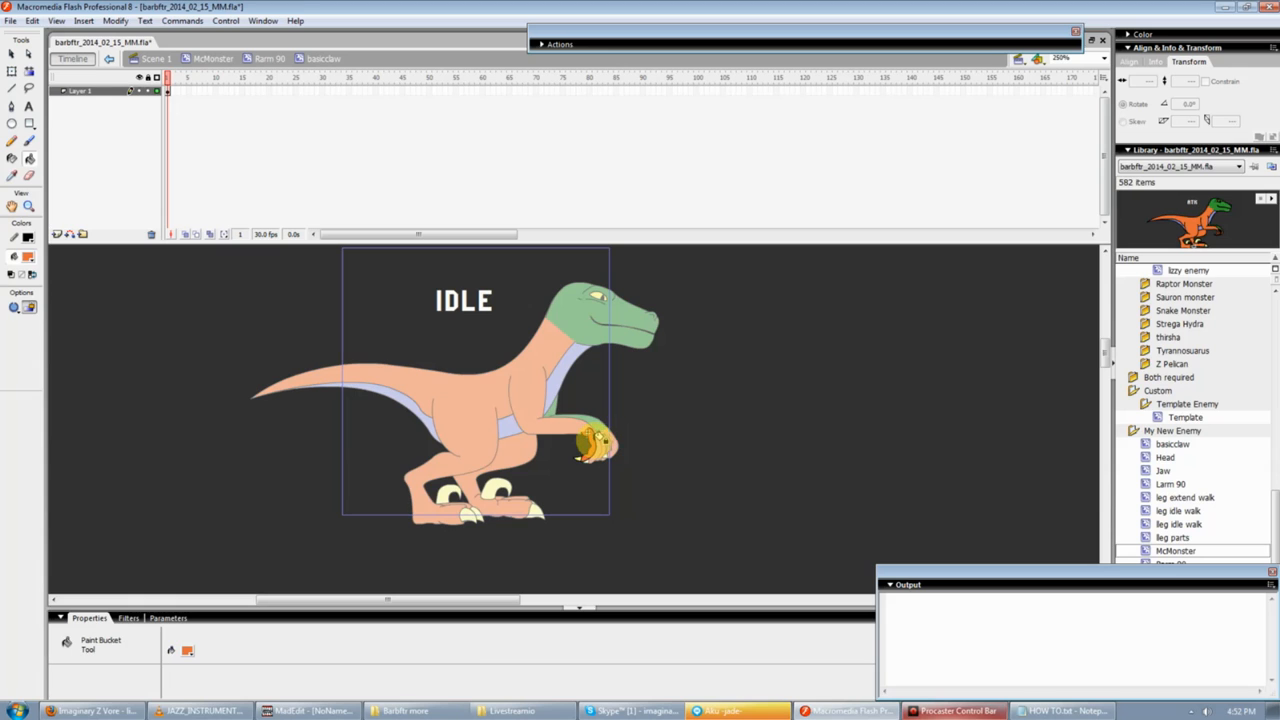
key("v")
double_click(666, 432)
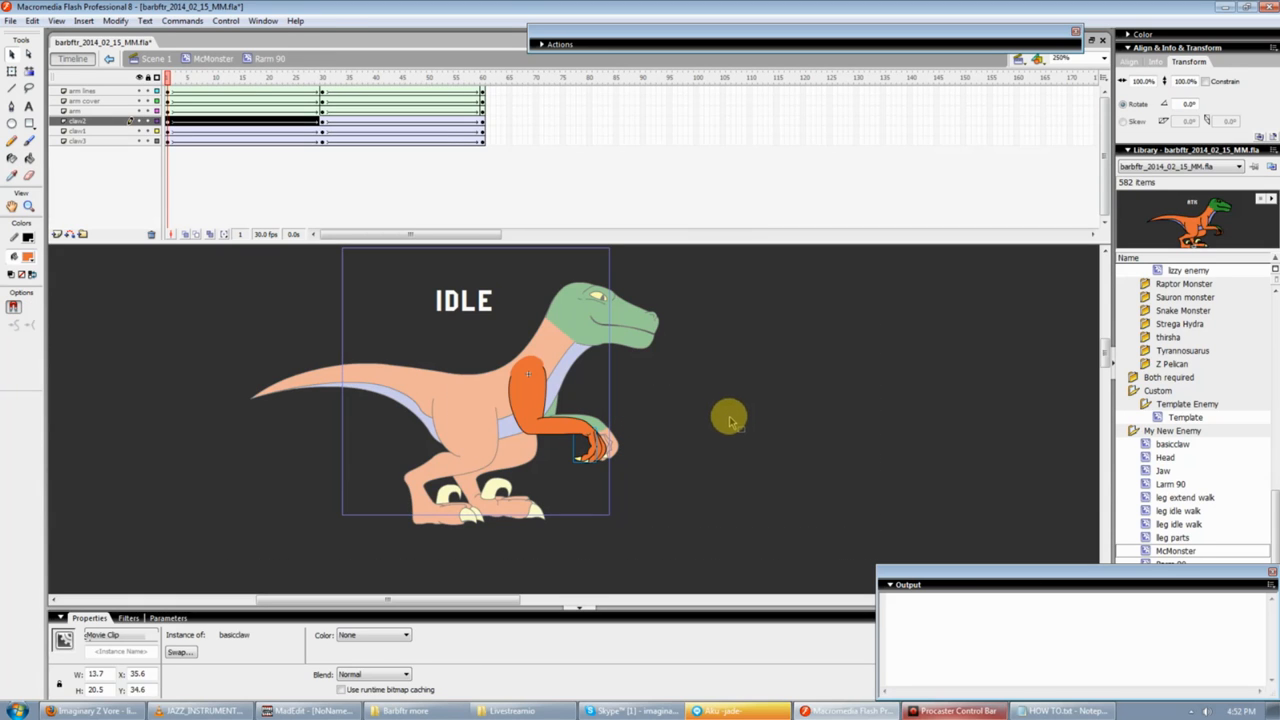
double_click(646, 393)
Open the far arm symbol, unlock all its layers, fill the arm and shoulder cover with orange, and return to McMonster.
left_click(595, 430)
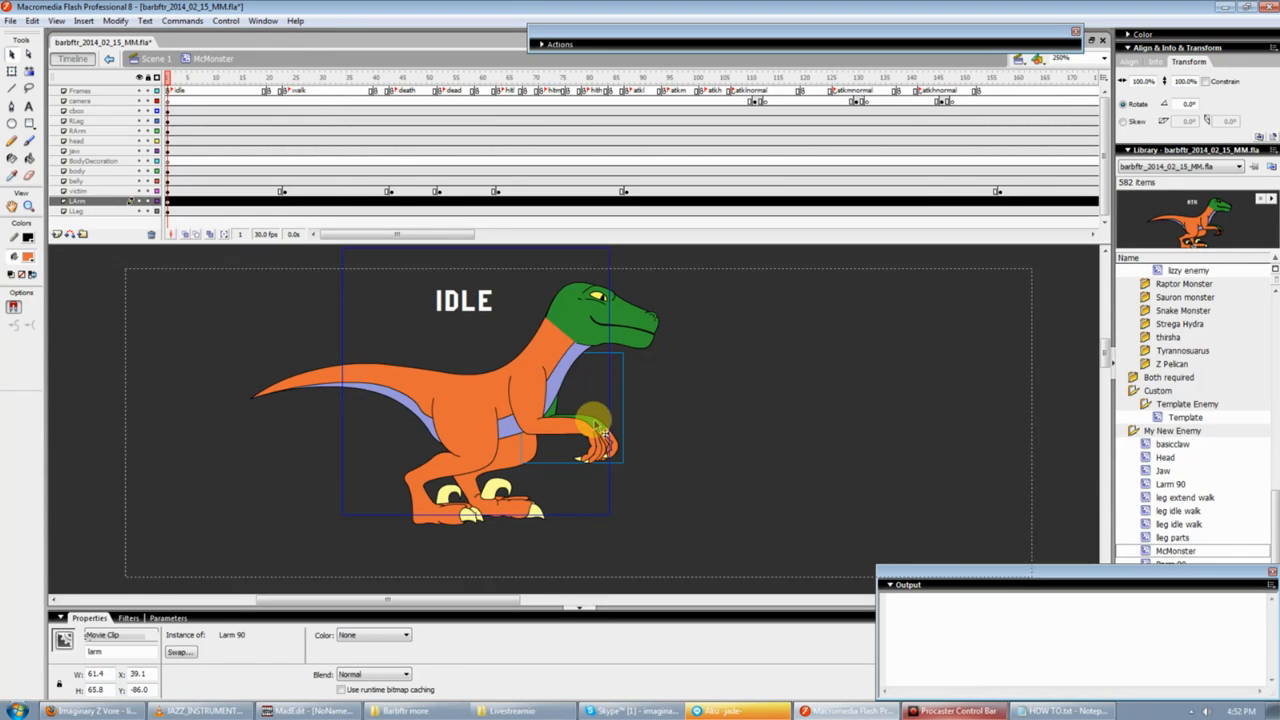
double_click(594, 425)
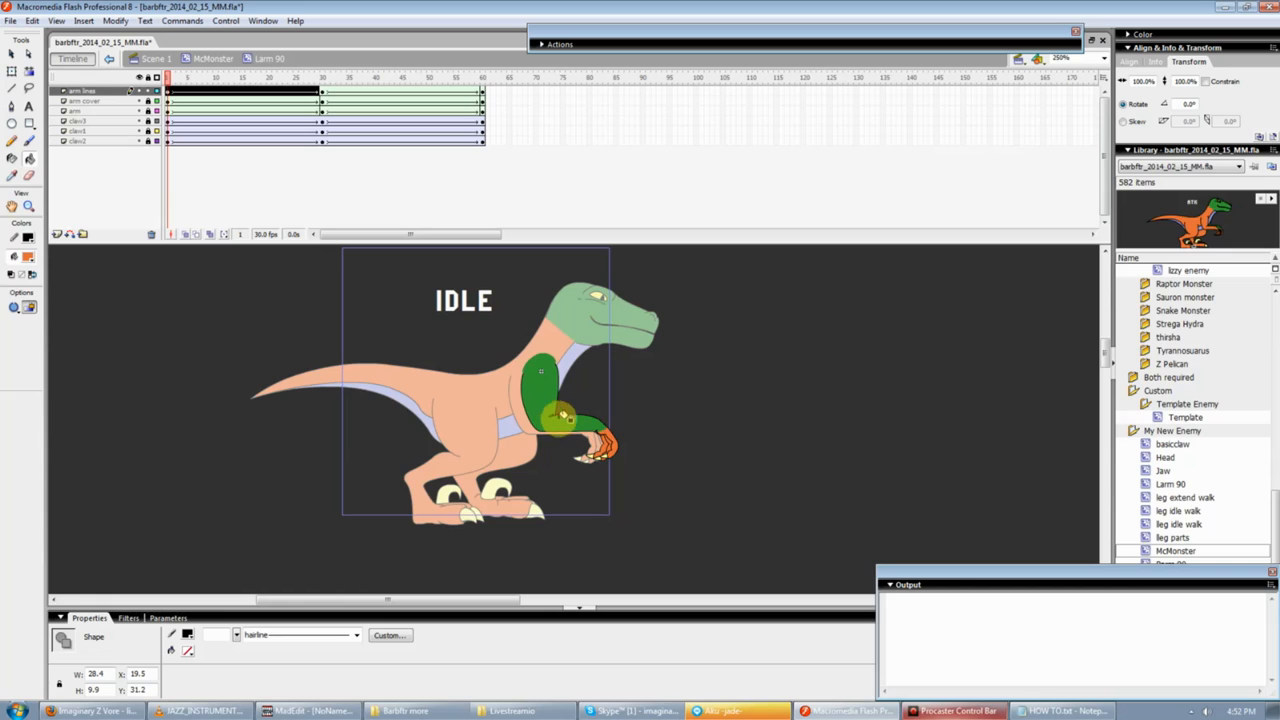
left_click(149, 79)
left_click(149, 79)
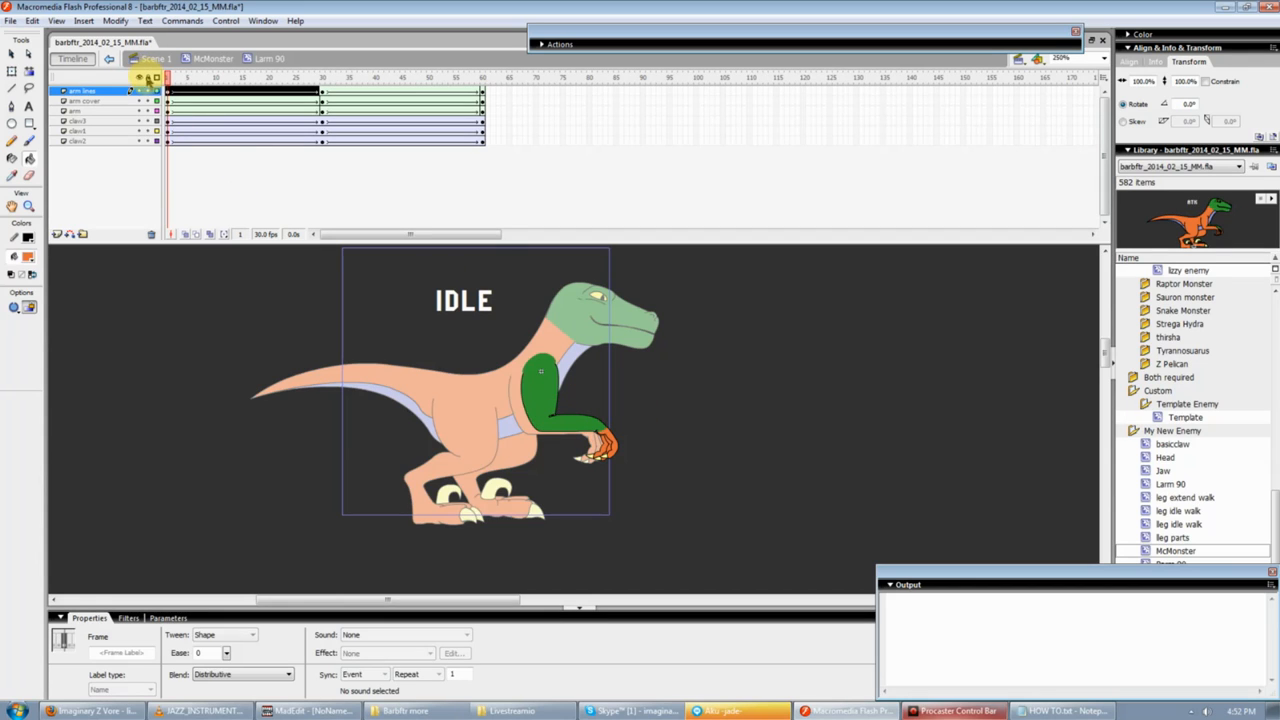
left_click(577, 418)
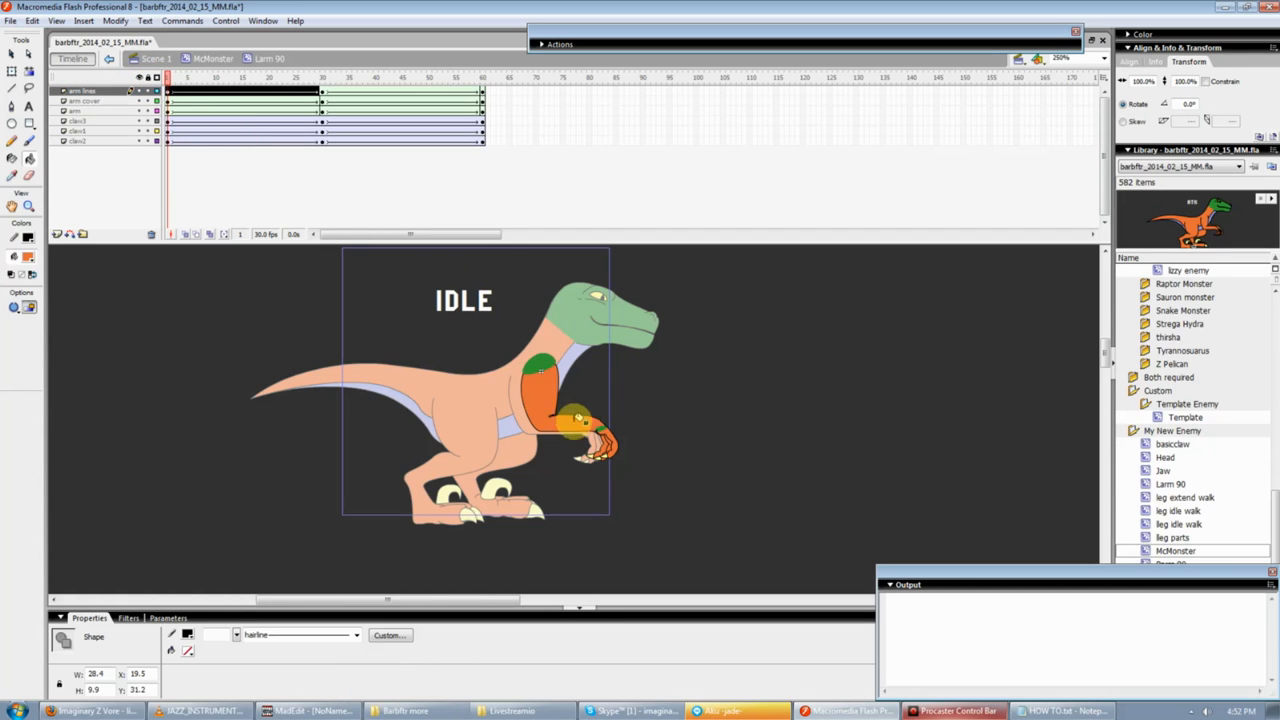
left_click(540, 368)
key("v")
left_click(687, 423)
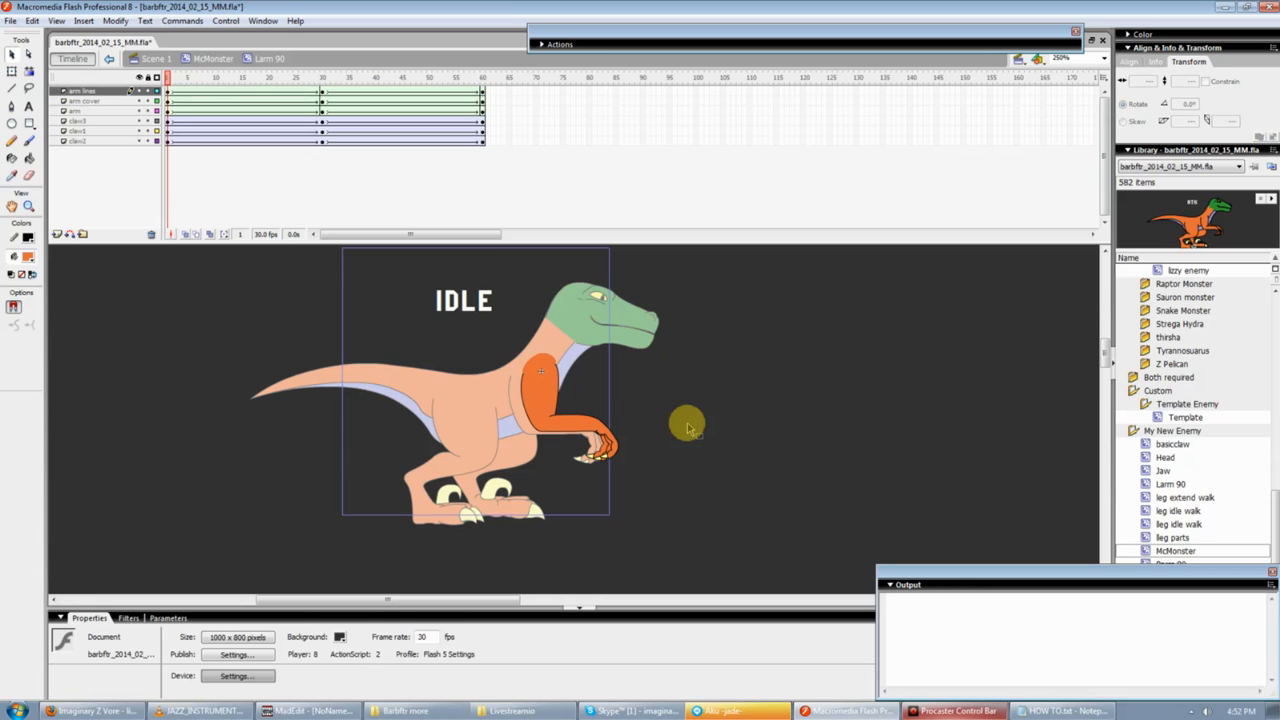
double_click(687, 423)
Open the jaw symbol, fill it with the orange, and return to McMonster.
left_click(641, 346)
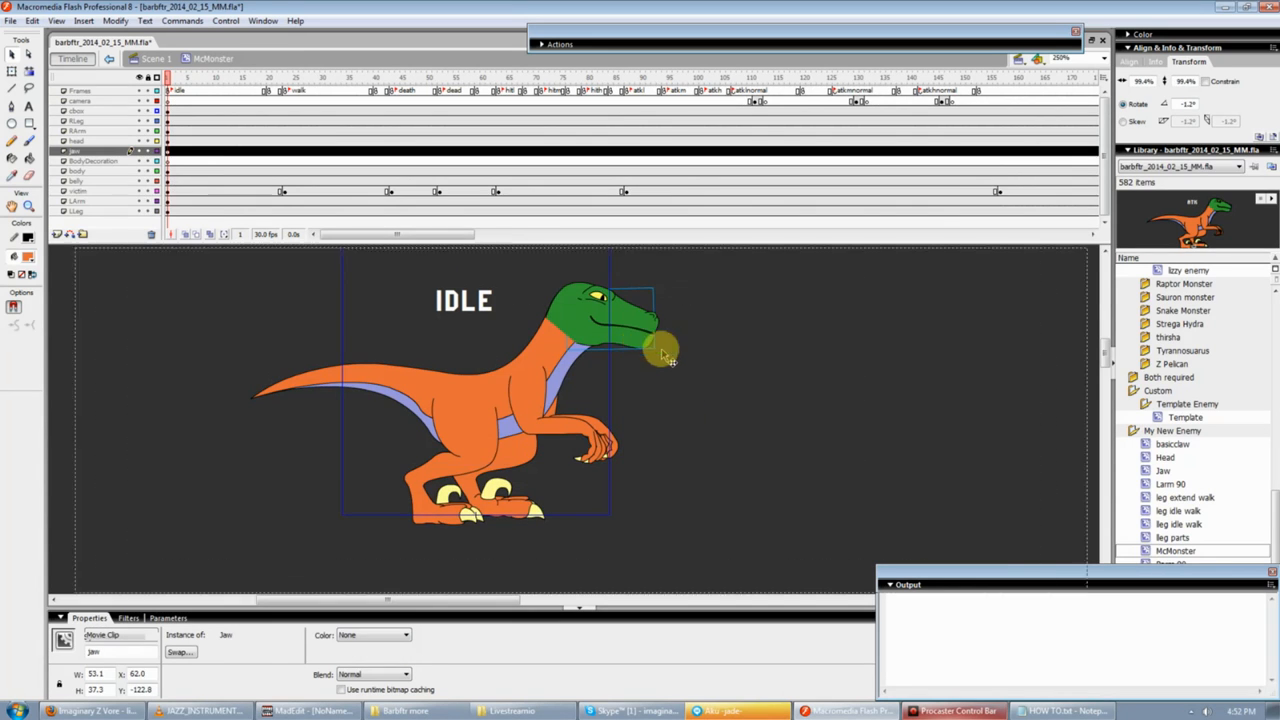
double_click(660, 350)
key("k")
left_click(608, 337)
key("v")
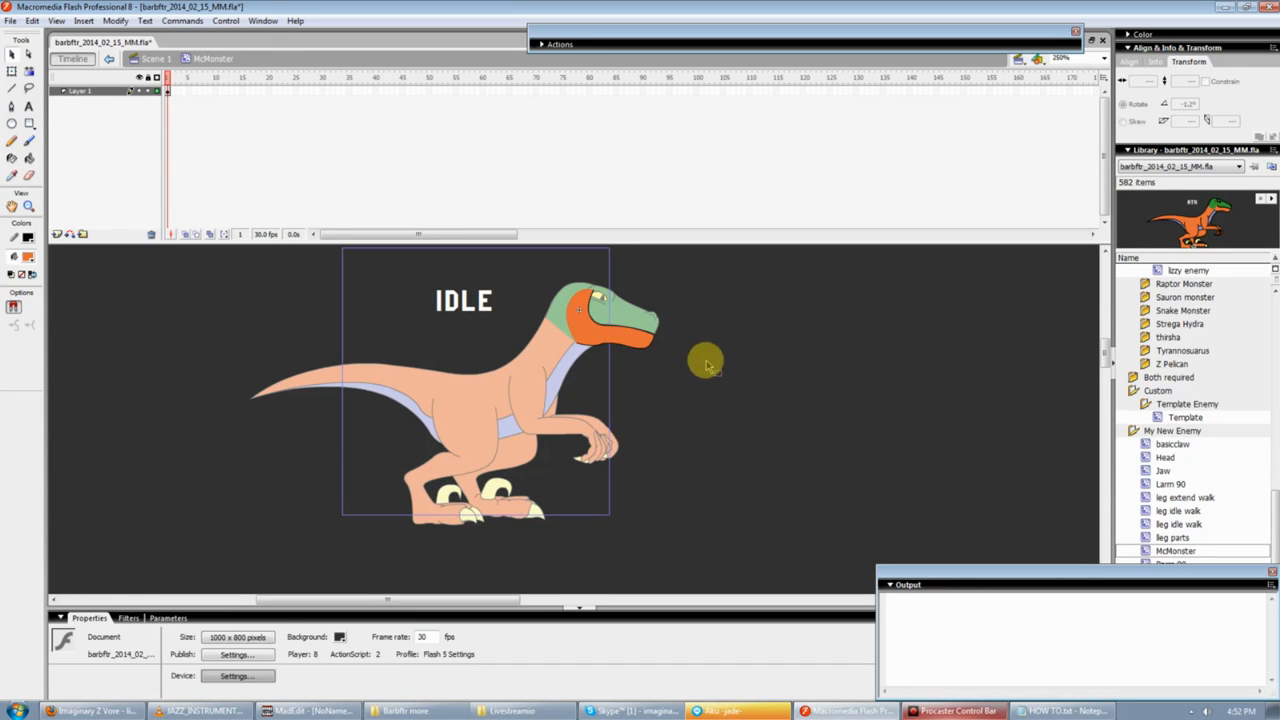
double_click(705, 365)
Open the head symbol, fill the green head and snout with orange, and return to McMonster with nothing selected.
double_click(638, 317)
key("k")
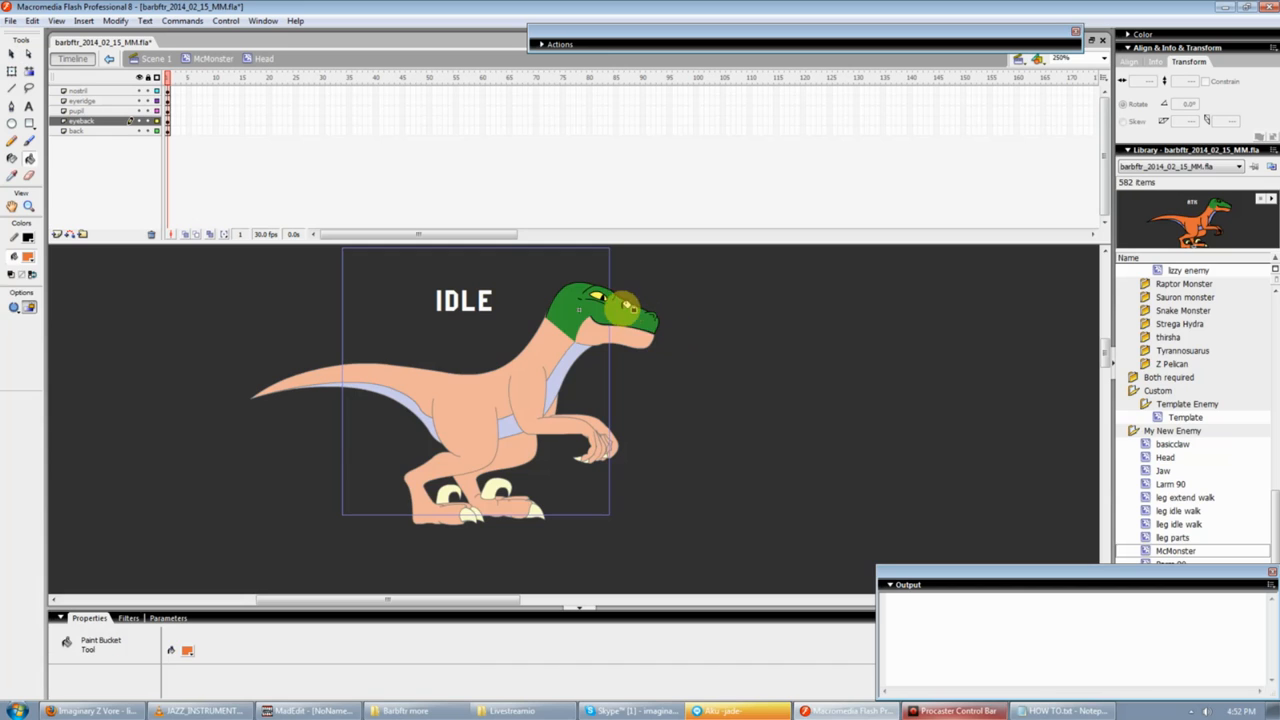
left_click(622, 306)
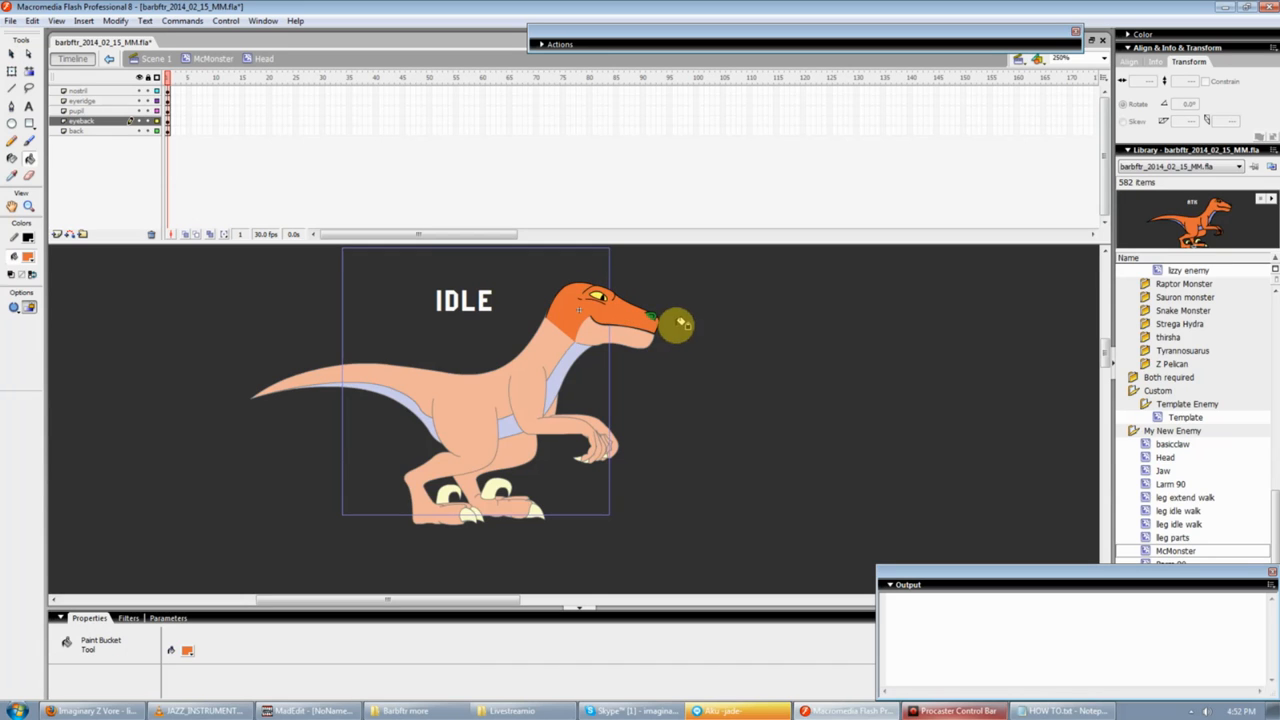
key("v")
left_click(709, 342)
double_click(716, 347)
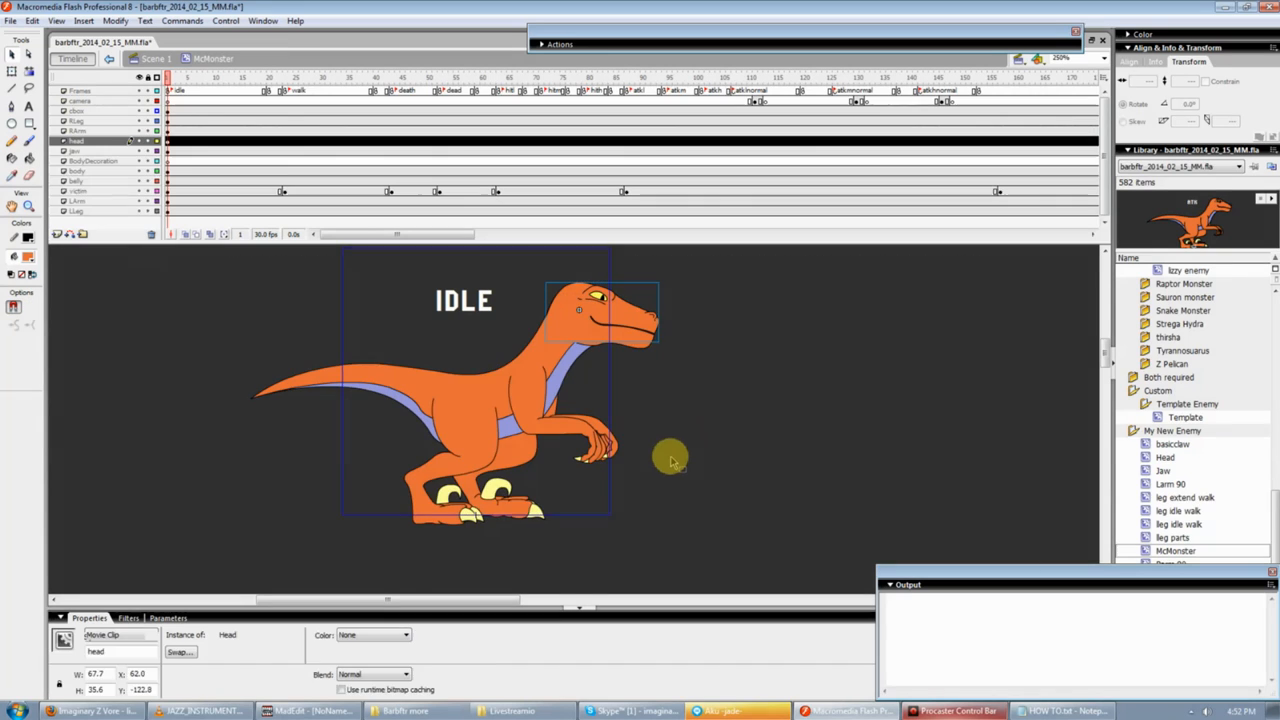
left_click(669, 454)
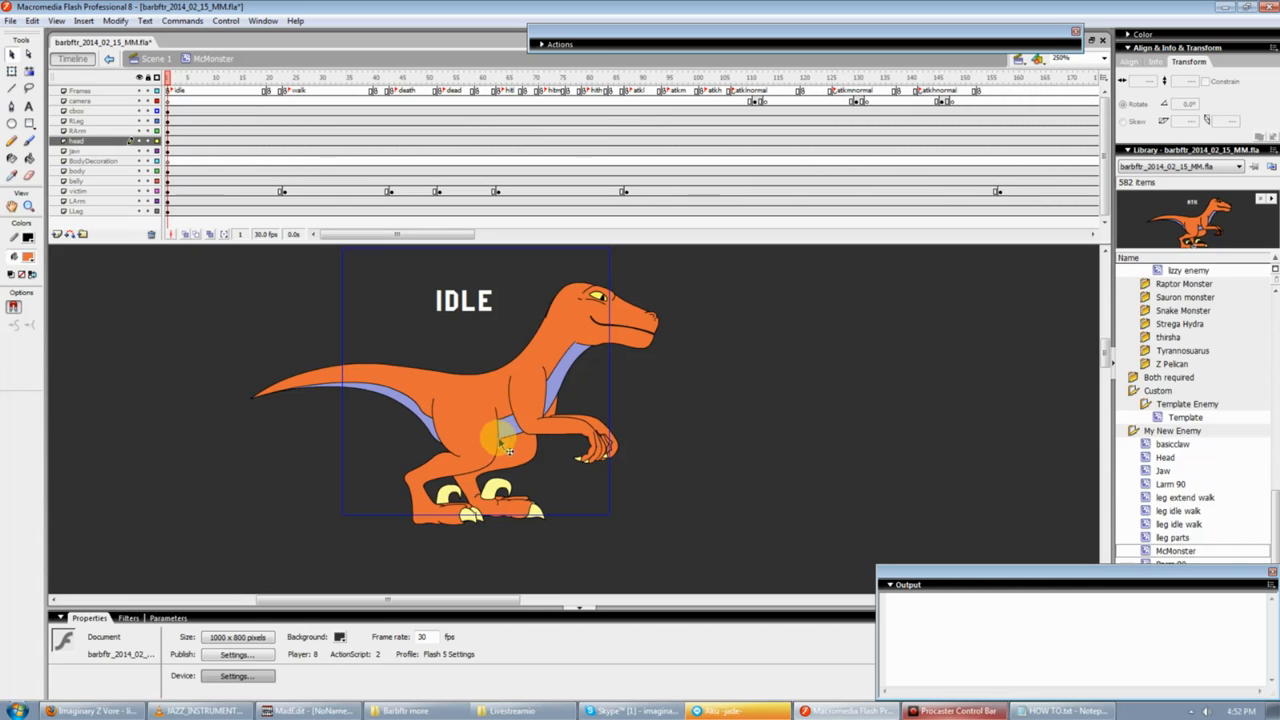
Inside the near leg symbol, draw a line across the knee and bend it to separate the lower leg from the thigh.
double_click(476, 460)
left_click(9, 204)
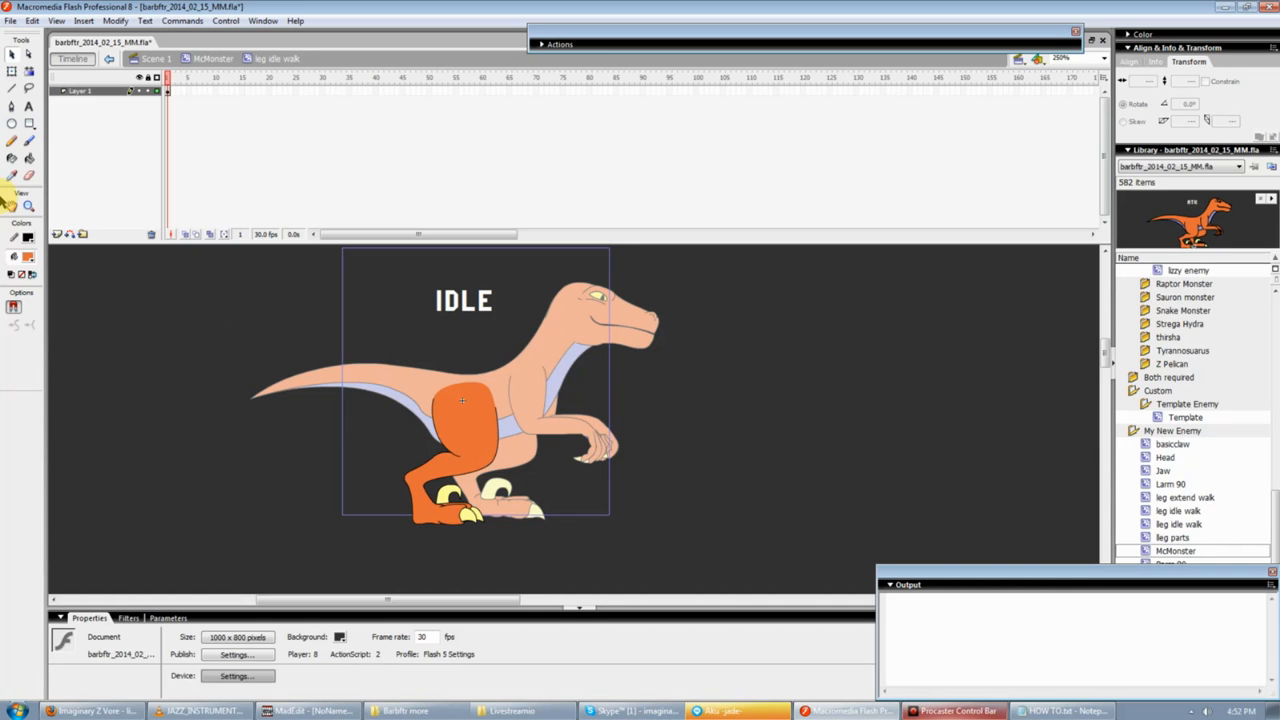
left_click(12, 105)
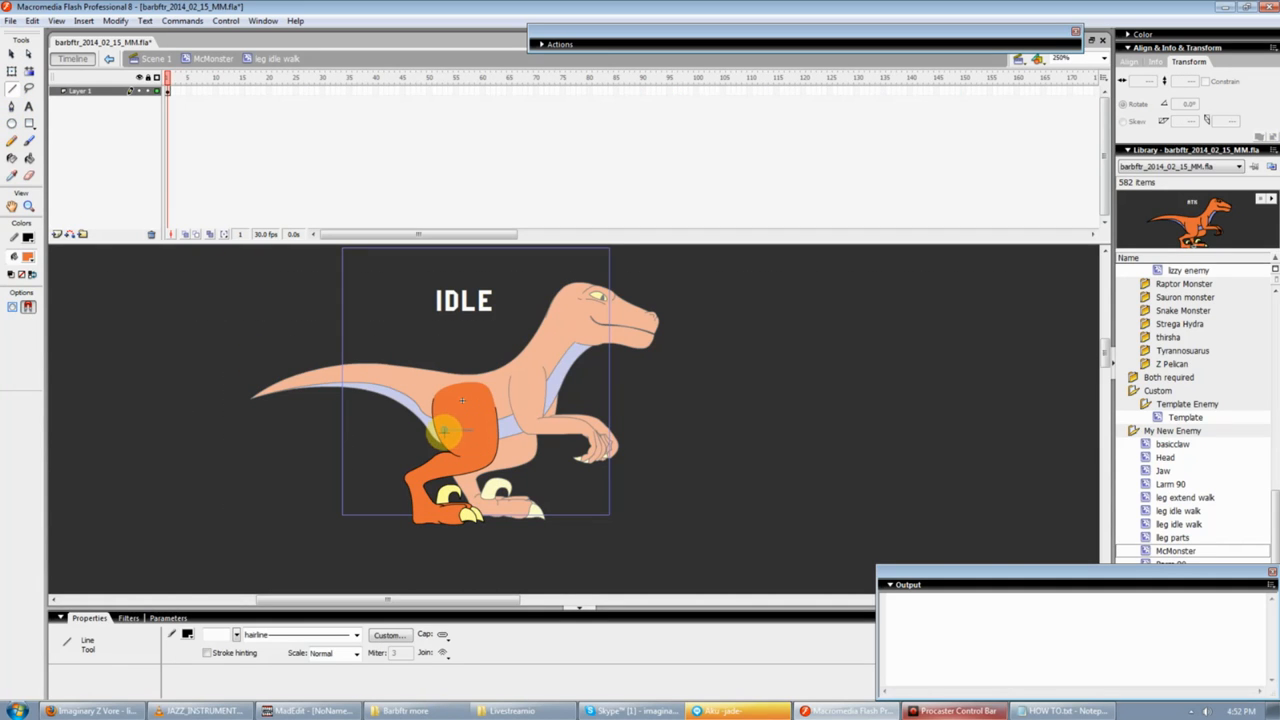
key("v")
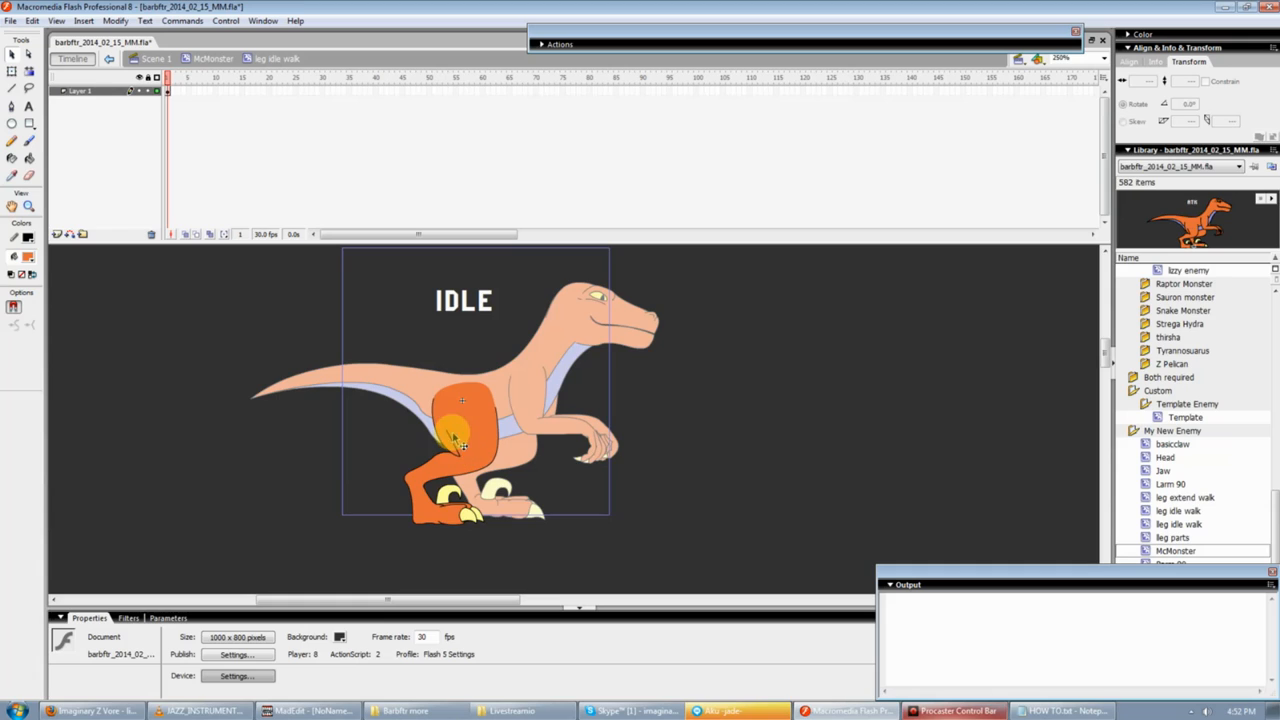
left_click_drag(452, 439, 444, 467)
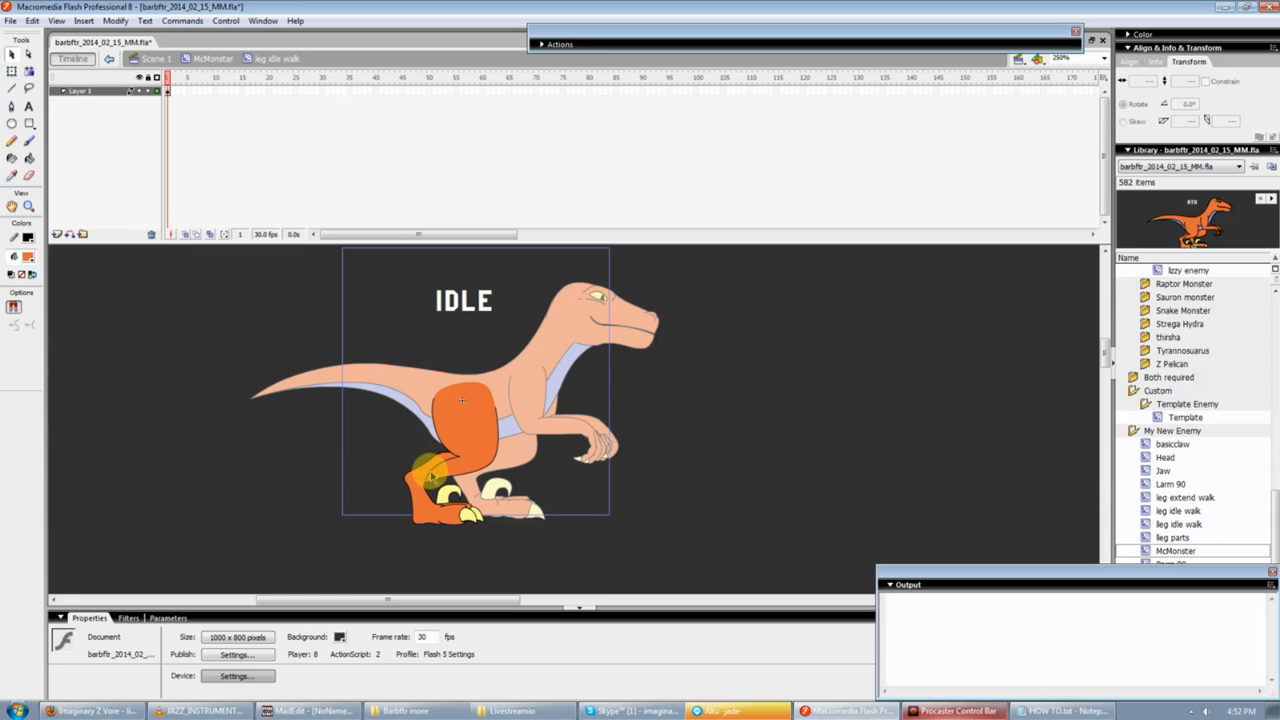
Recolour the separated lower leg with a lighter custom orange of red 241, green 166, blue 133.
left_click(437, 480)
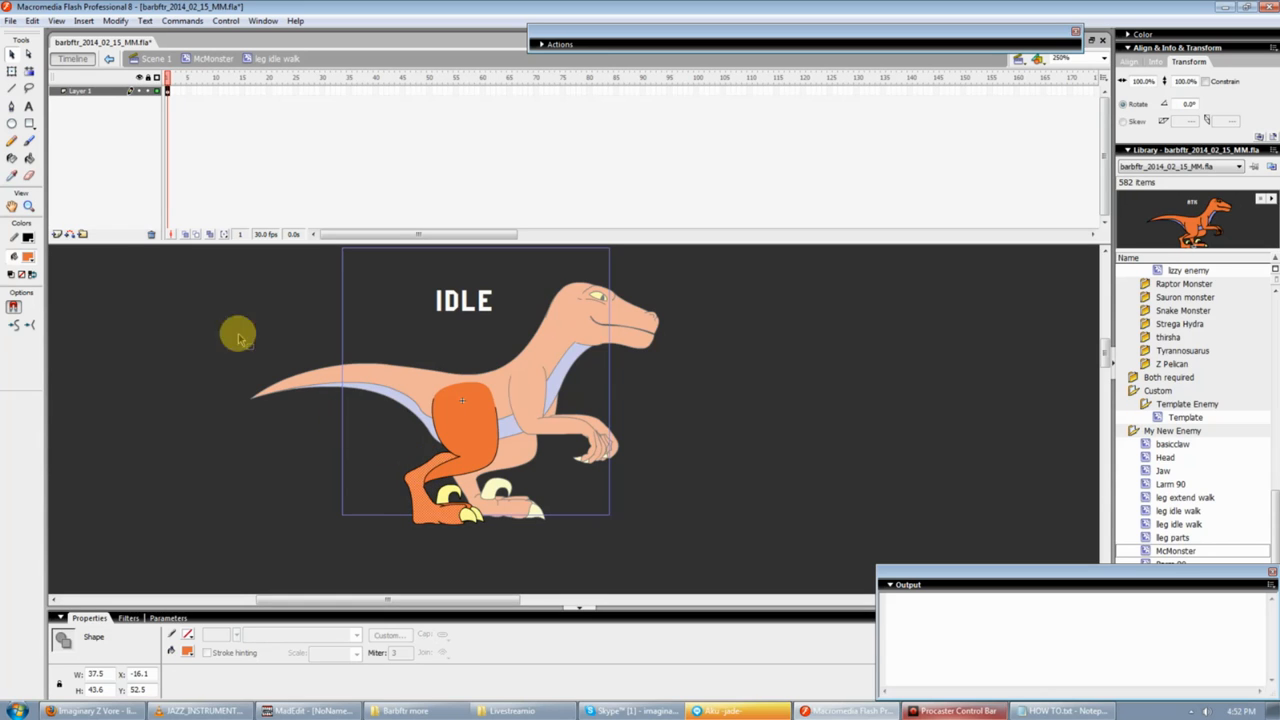
left_click(25, 258)
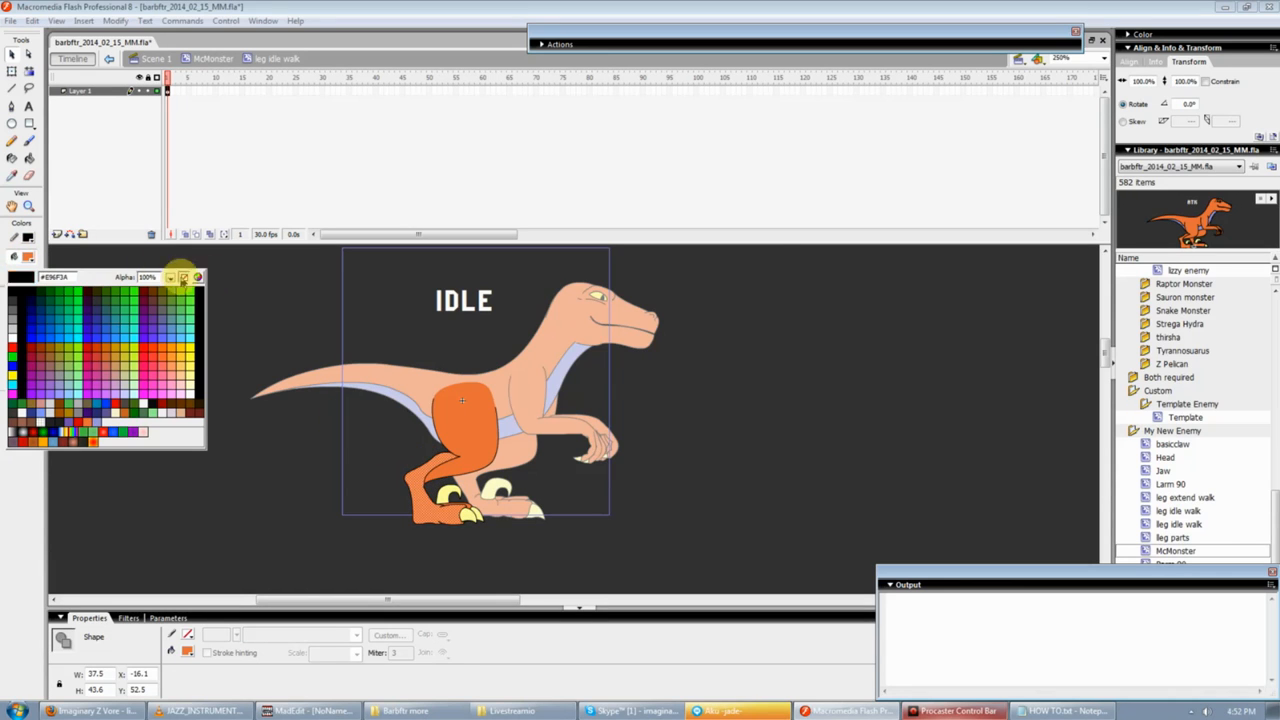
left_click(200, 277)
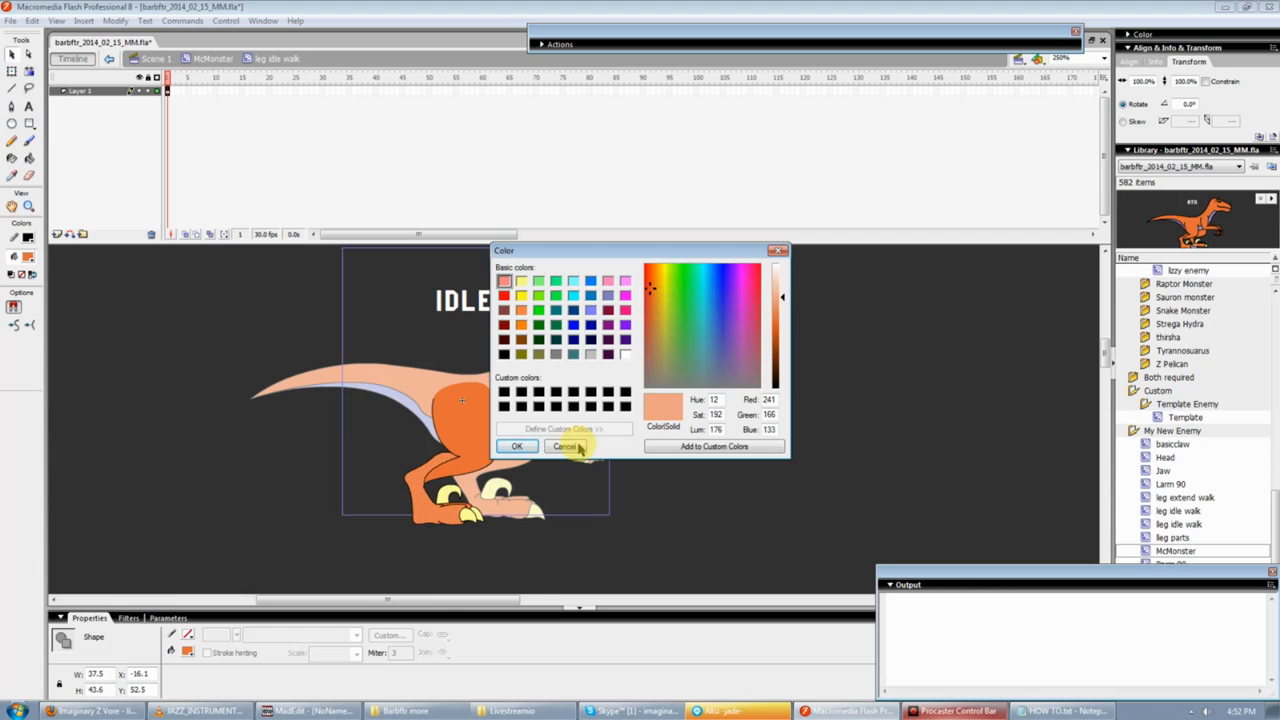
left_click(526, 448)
left_click(484, 478)
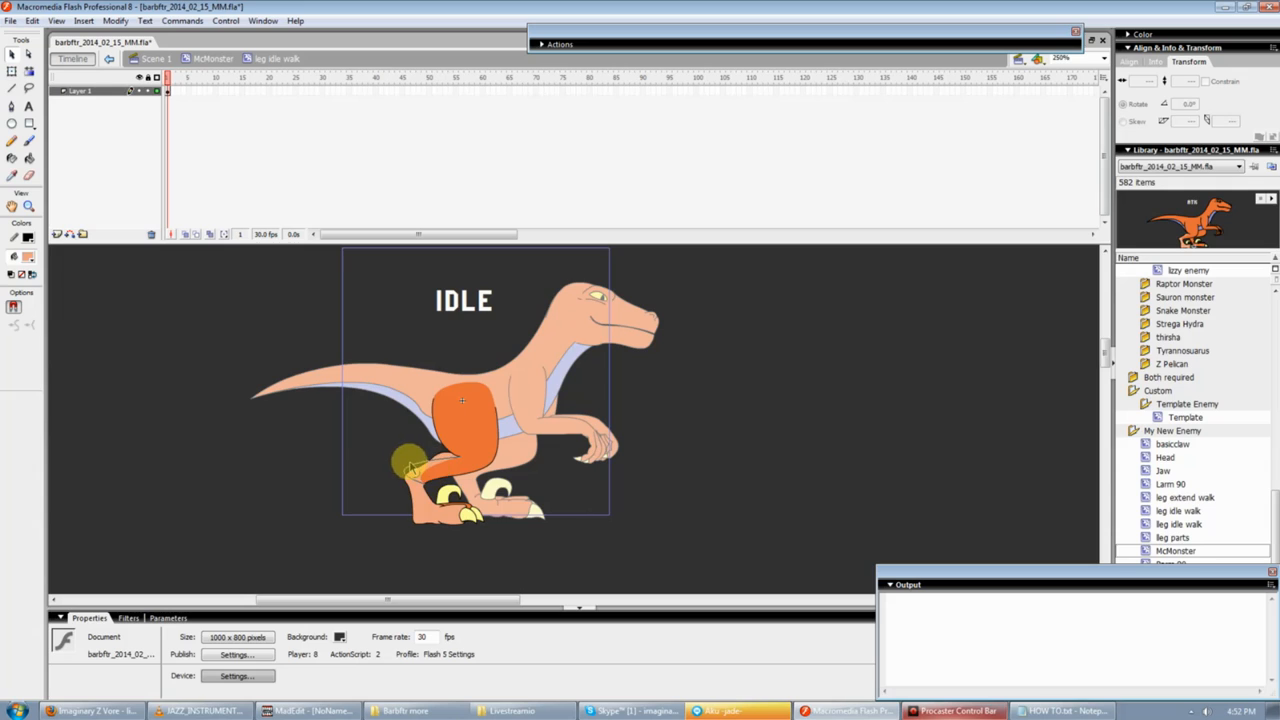
Restore the near leg to a single orange fill without the knee division and return to McMonster.
key("s")
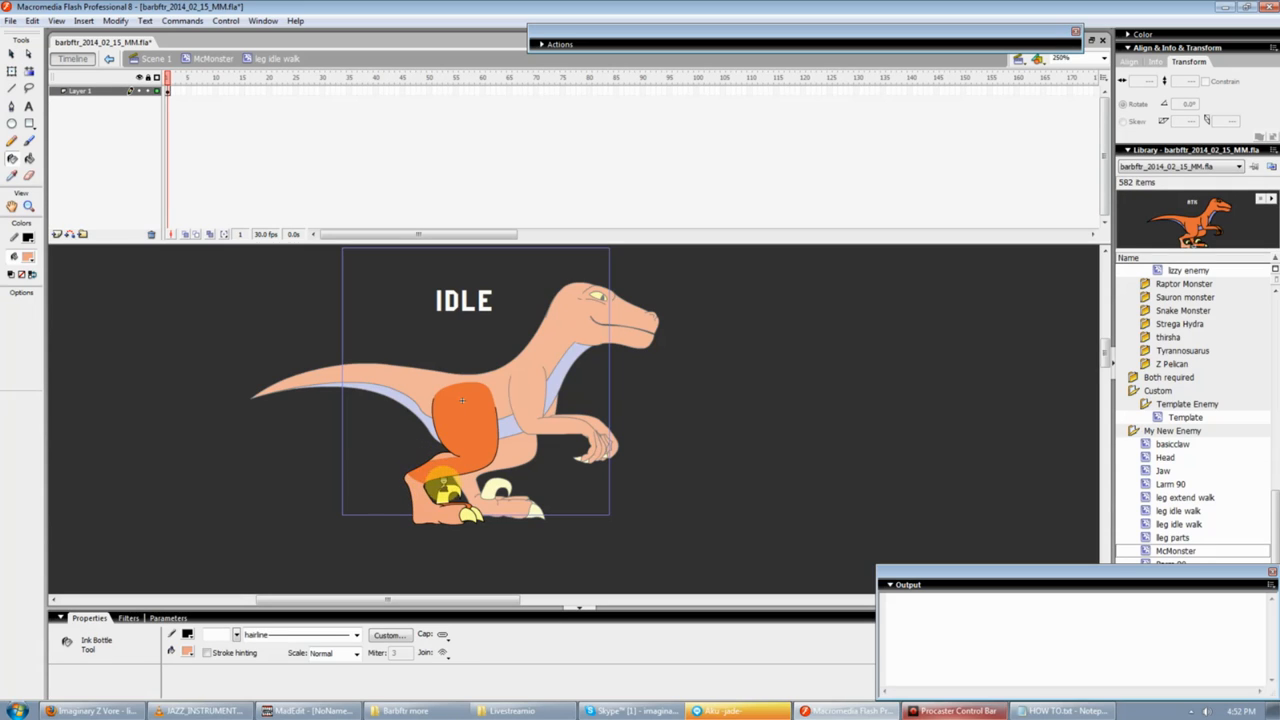
key("k")
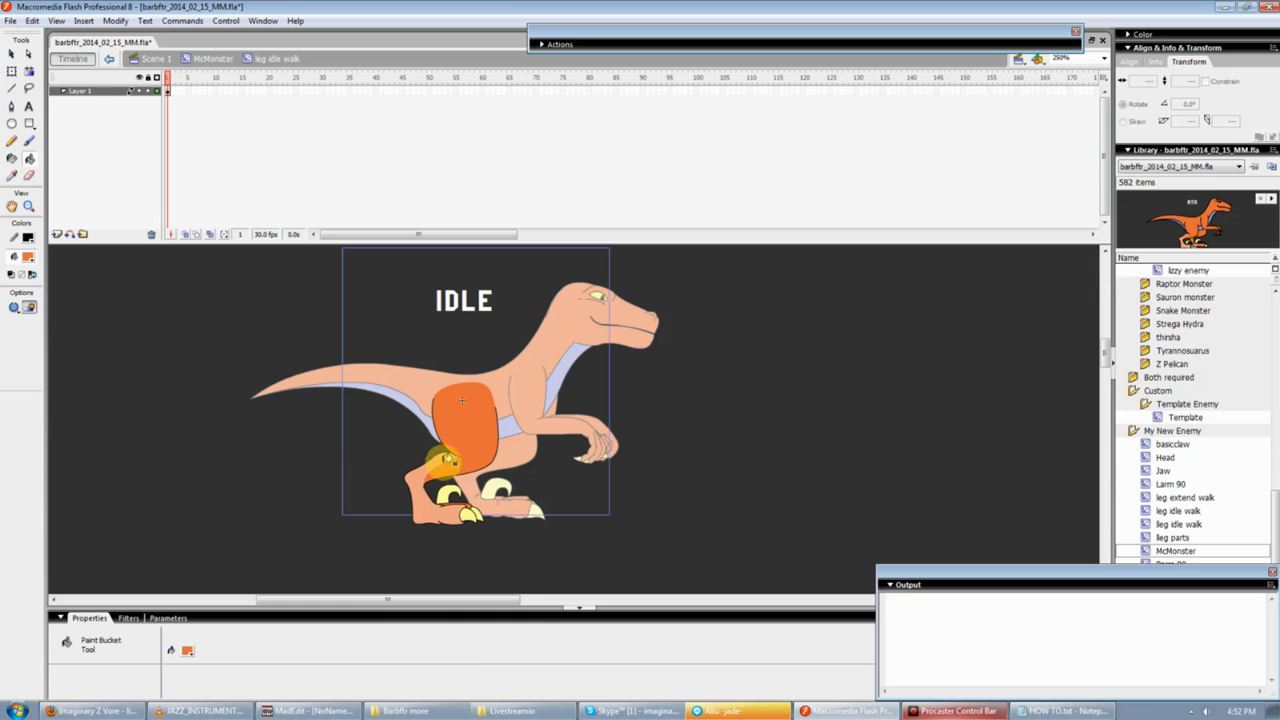
left_click(459, 462)
key("v")
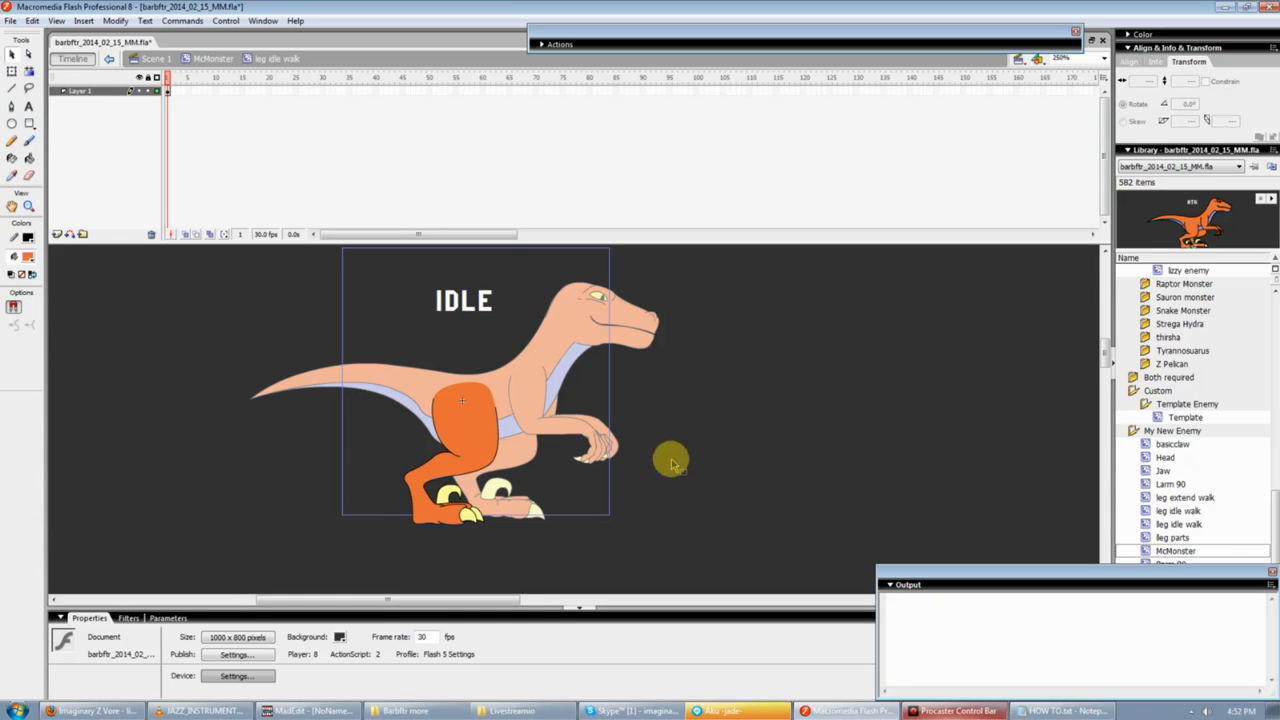
double_click(692, 458)
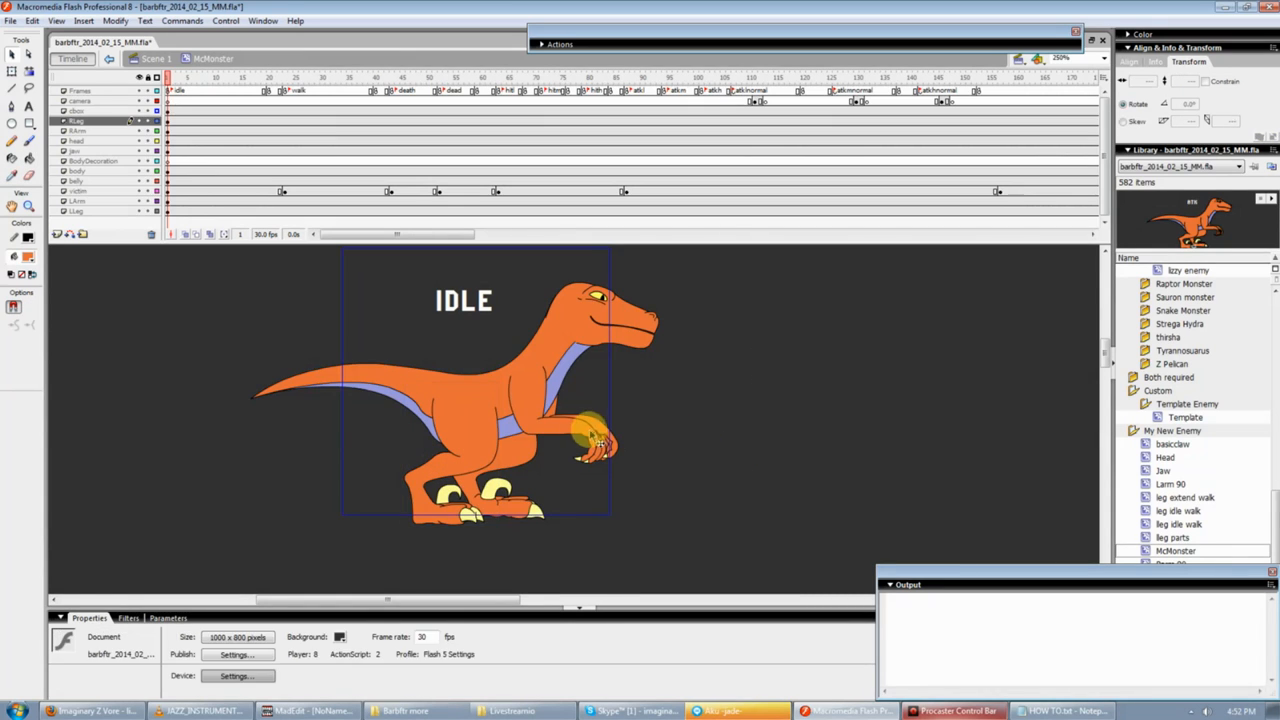
Open the raptor's near arm symbol to check its colours across the animation.
double_click(591, 445)
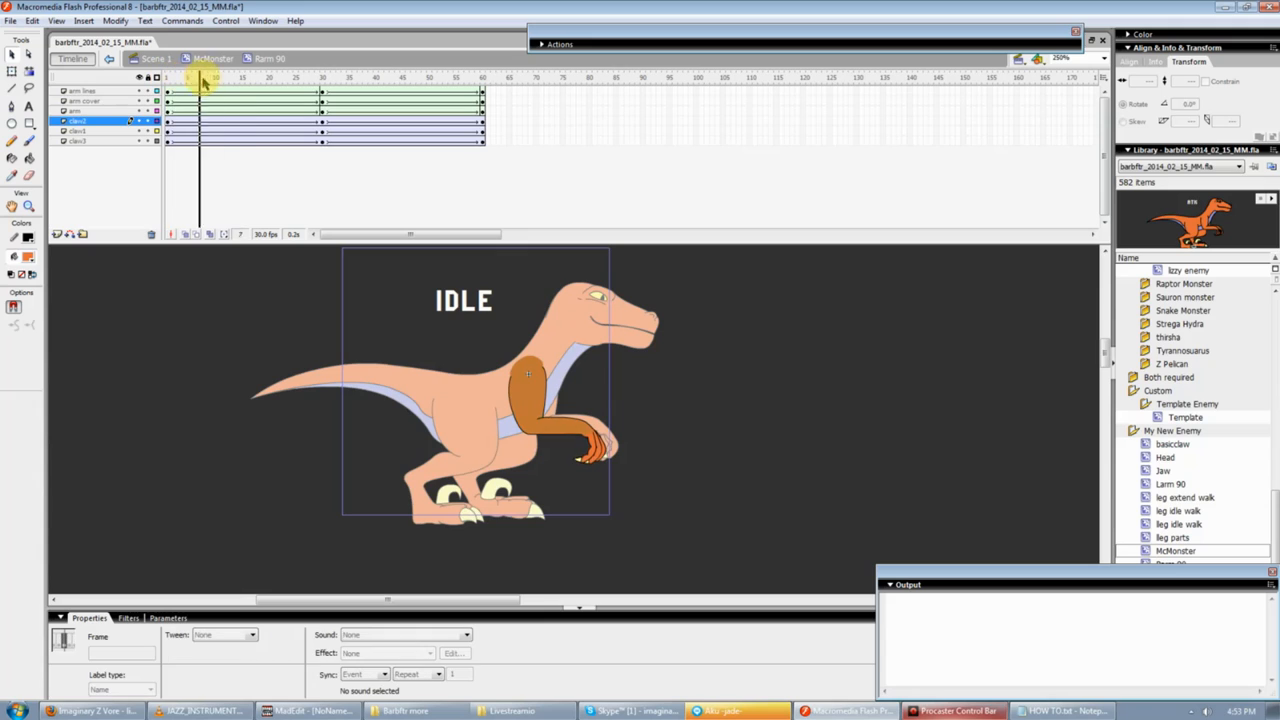